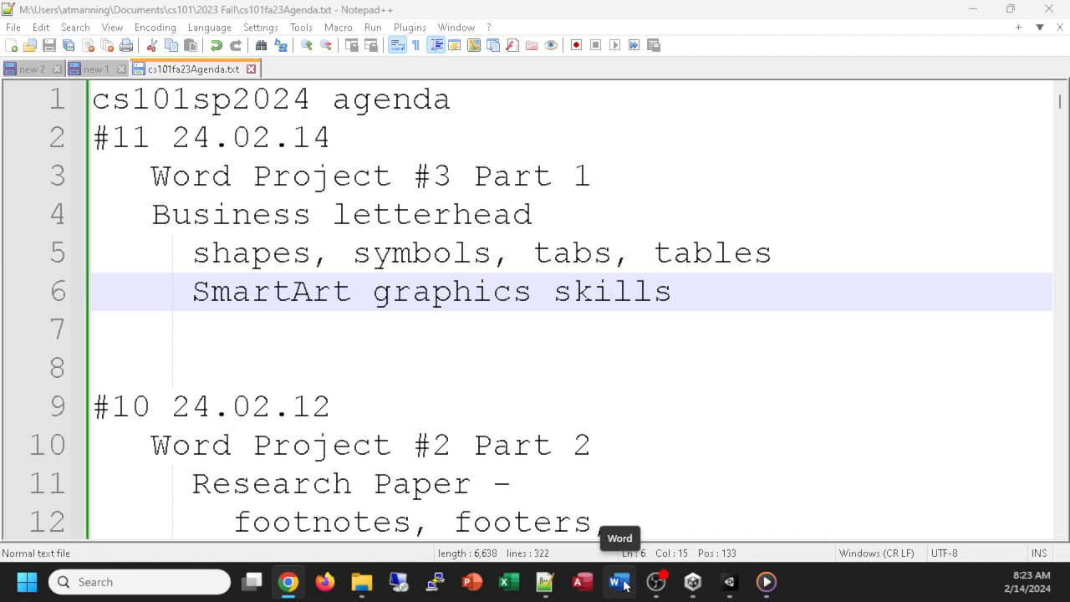
- Switch to Word and create a new blank document
left_click(622, 583)
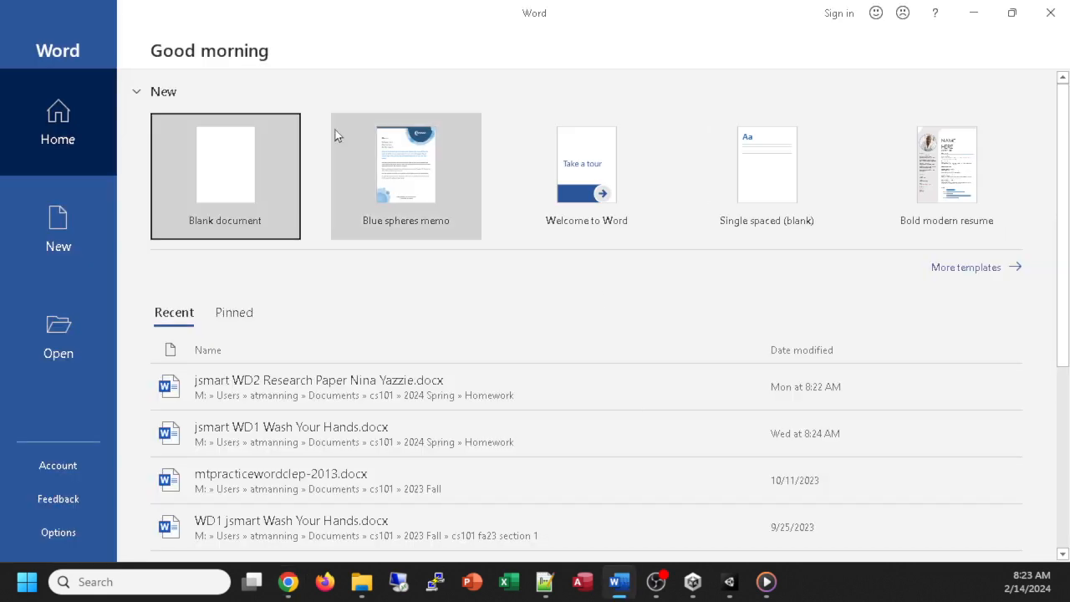
left_click(209, 165)
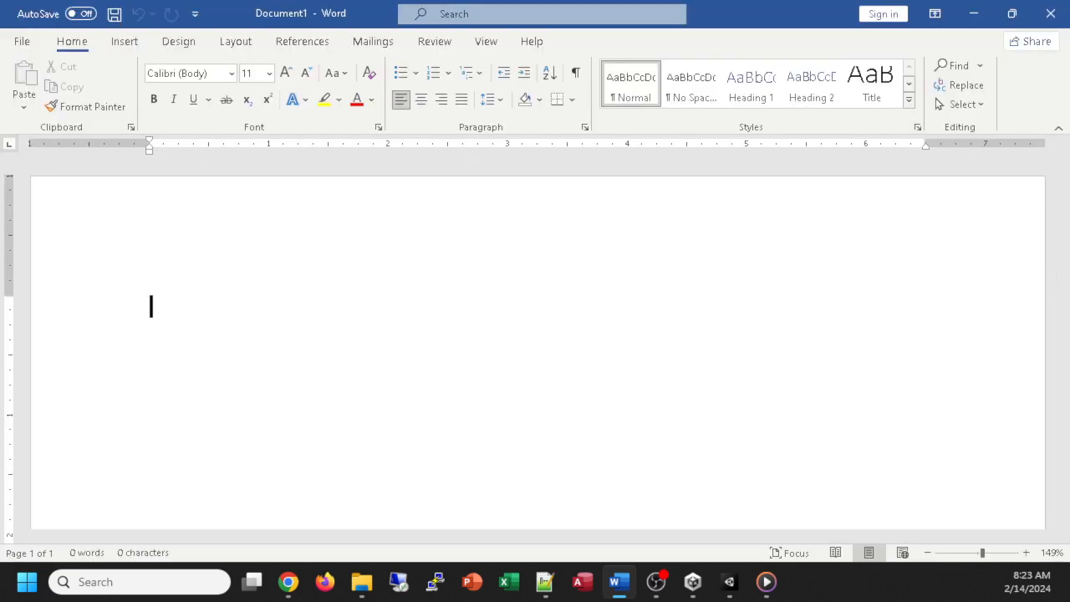
key("alt+Tab")
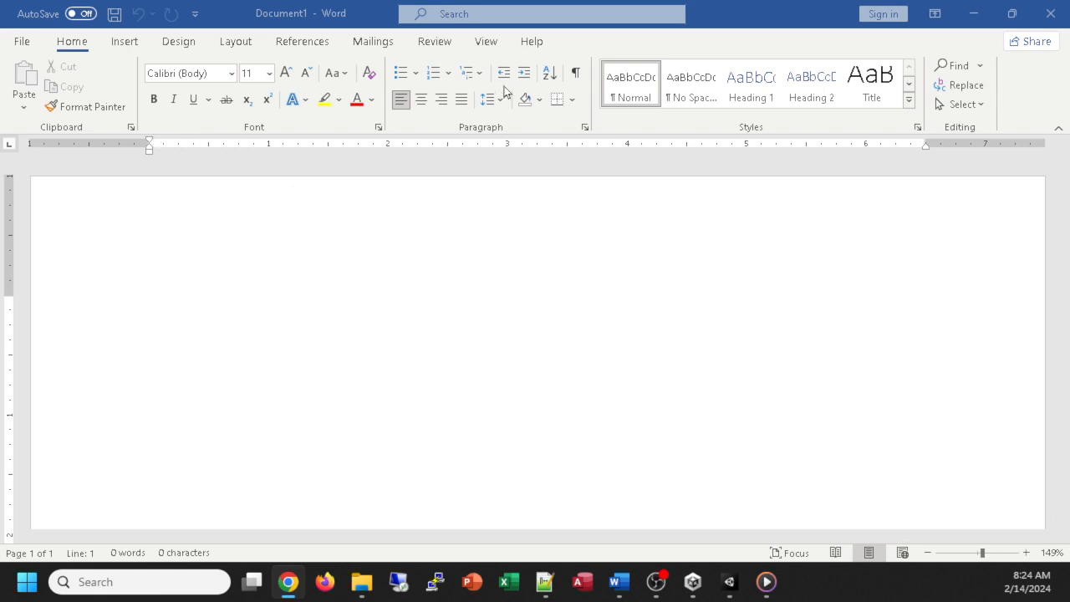
- Draw a rectangle shape about 0.55" high and 6.41" wide across the upper part of the page
left_click(127, 45)
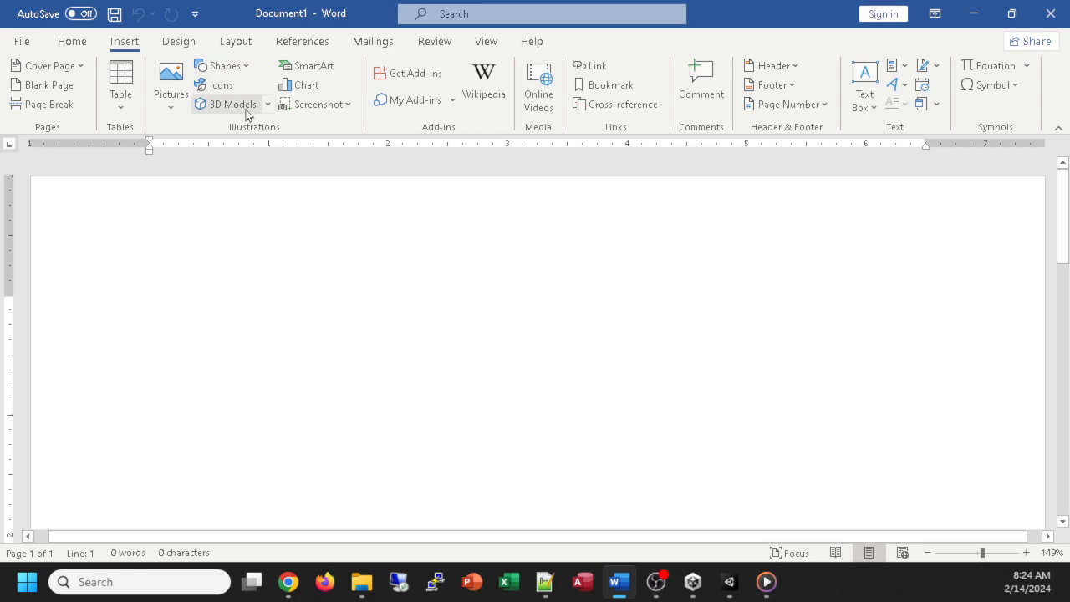
left_click(219, 66)
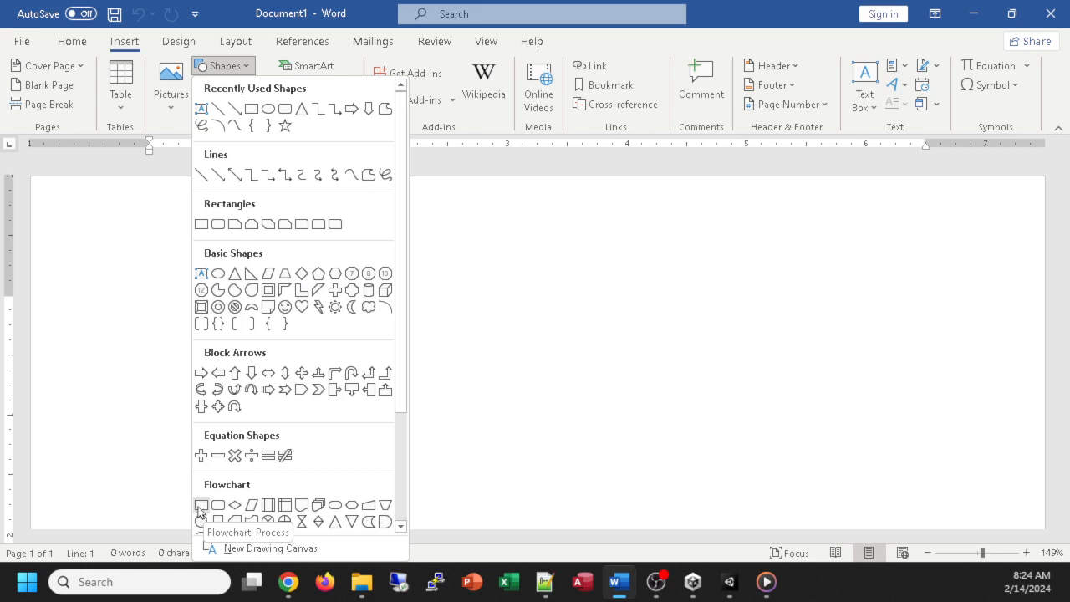
left_click(202, 223)
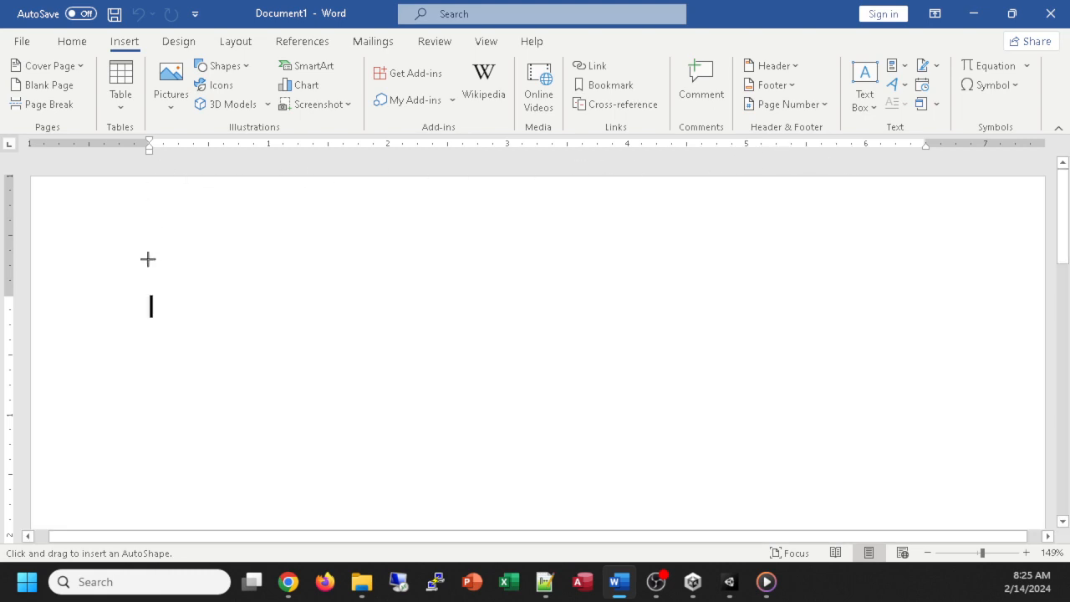
mouse_move(147, 259)
left_mouse_down()
mouse_move(225, 275)
mouse_move(841, 299)
mouse_move(914, 325)
left_mouse_up()
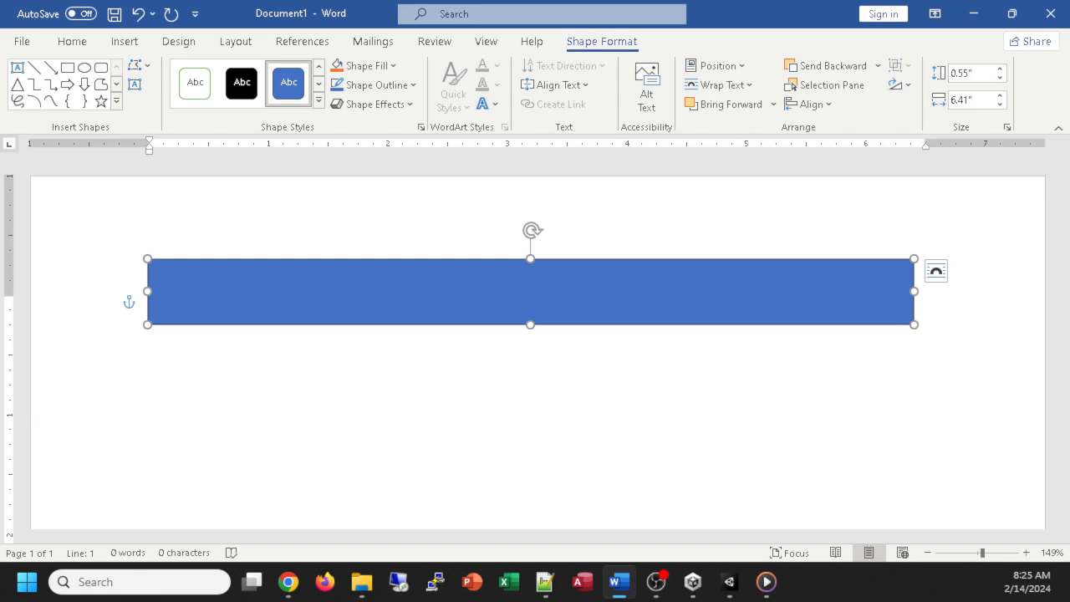
- Set the rectangle's height to 0.5" and its width to 5"
left_click(973, 72)
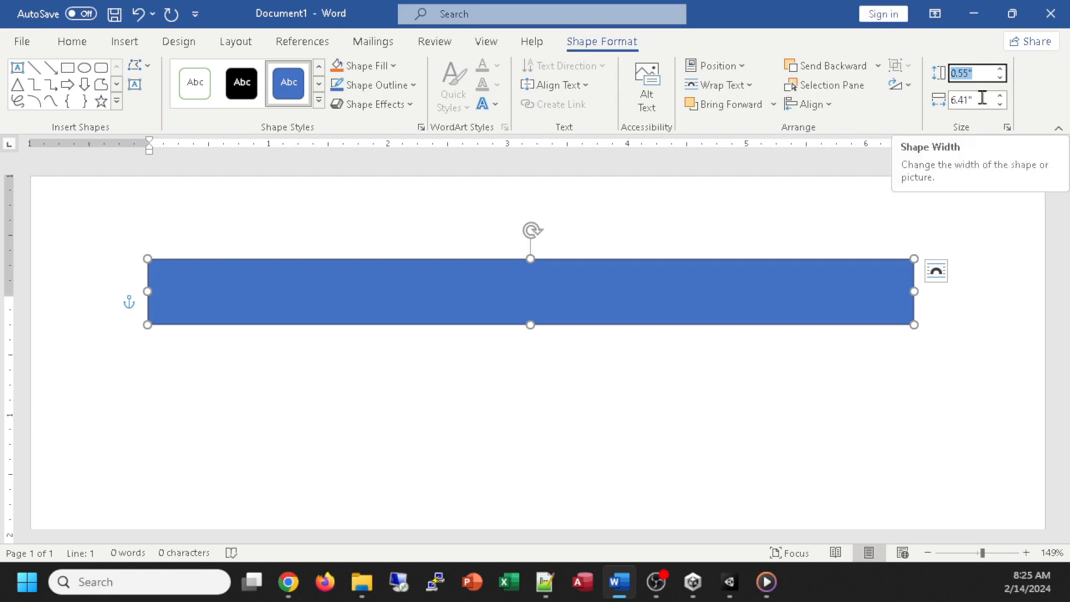
type(".5")
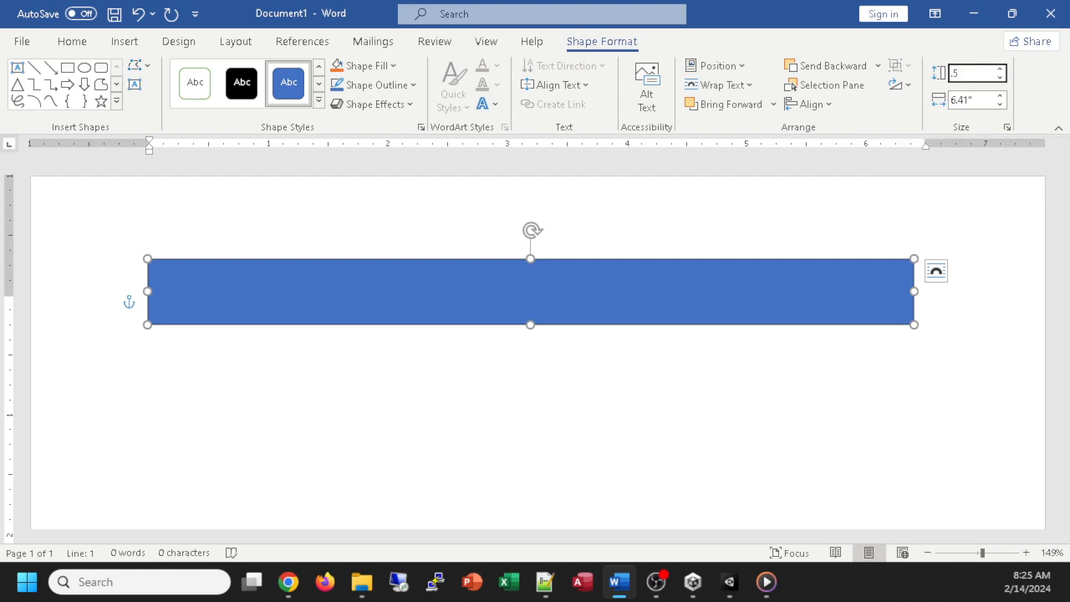
left_click(971, 99)
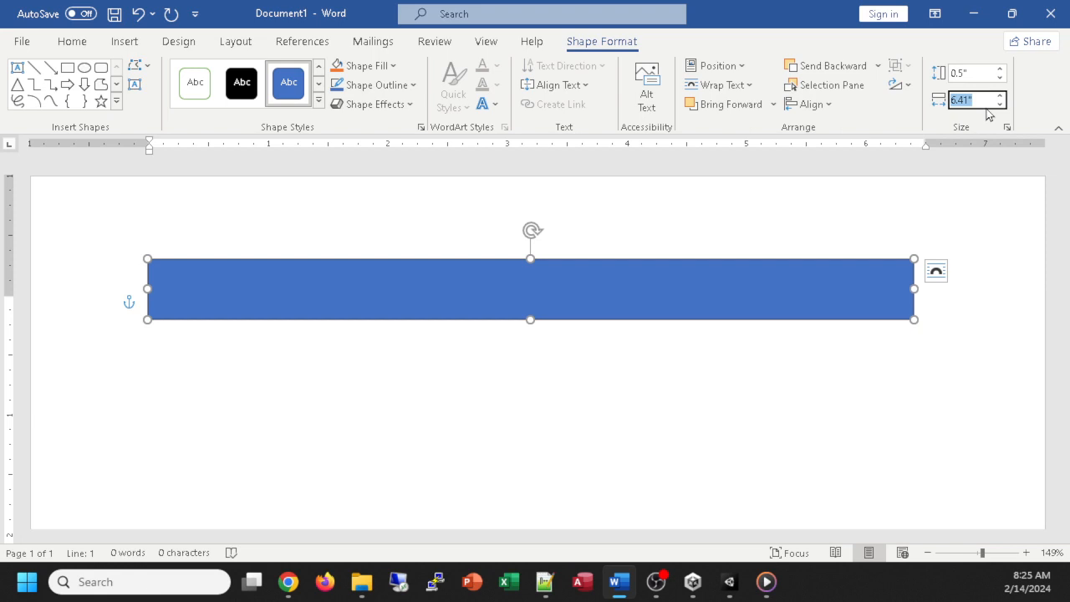
type("5")
key("Return")
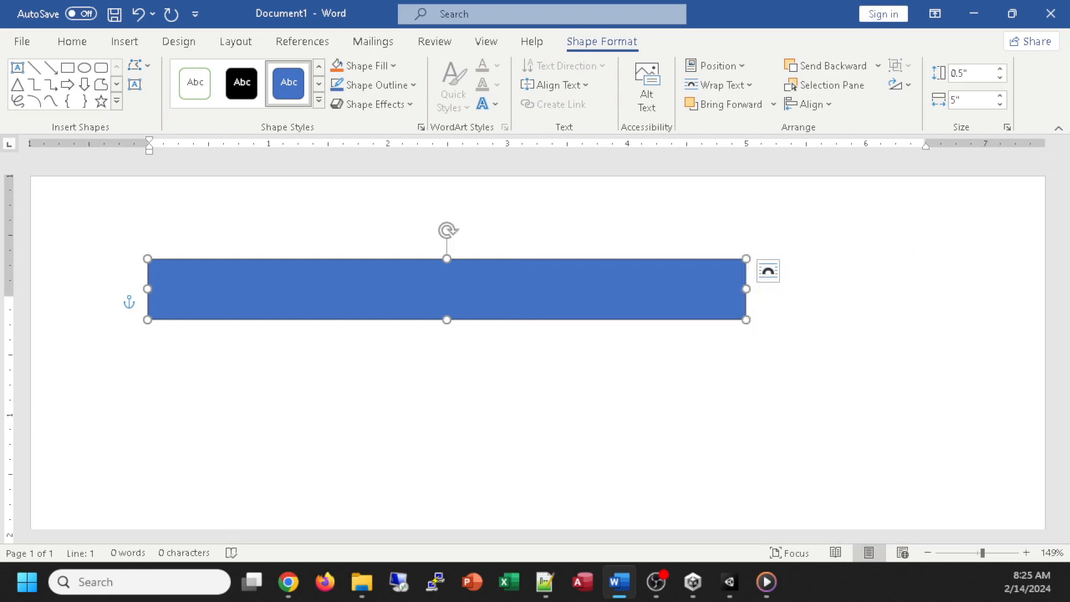
- Move the rectangle about half an inch to the right, roughly centring it between the margins
left_click_drag(406, 289, 471, 285)
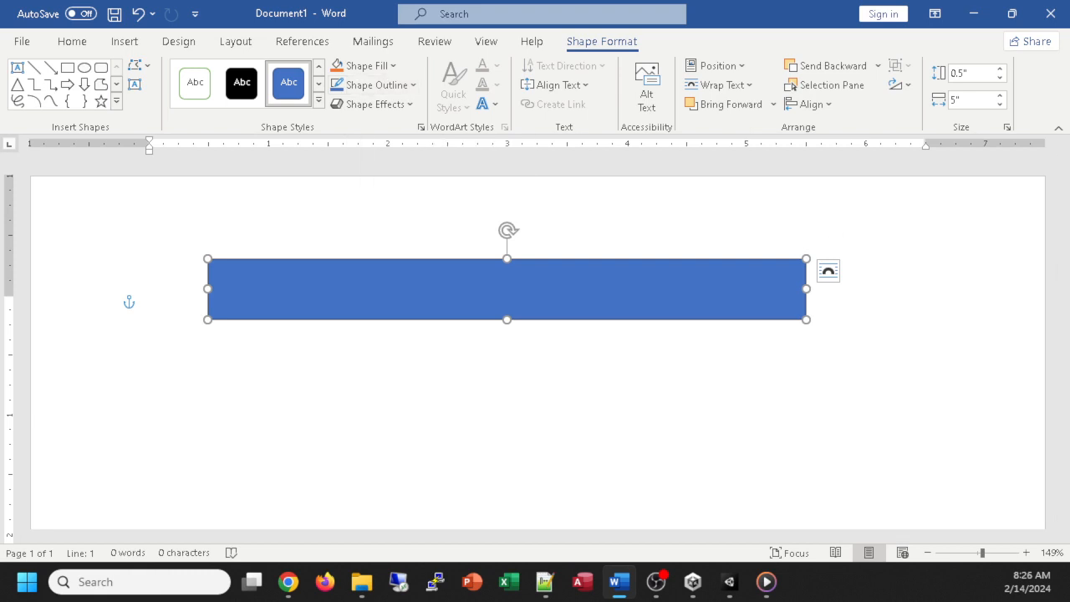
key("alt+Tab")
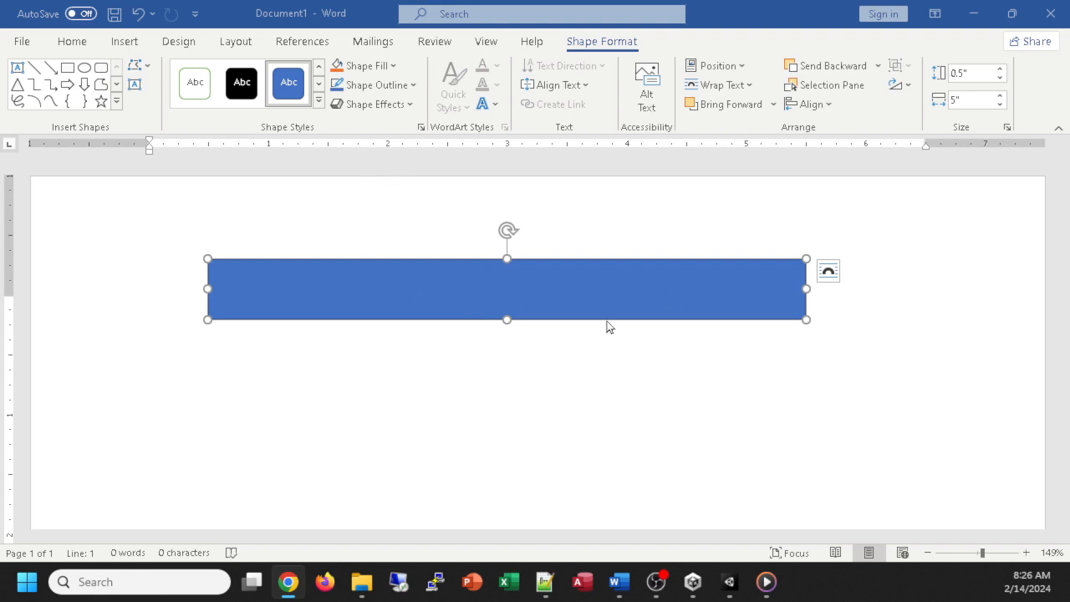
left_click(725, 66)
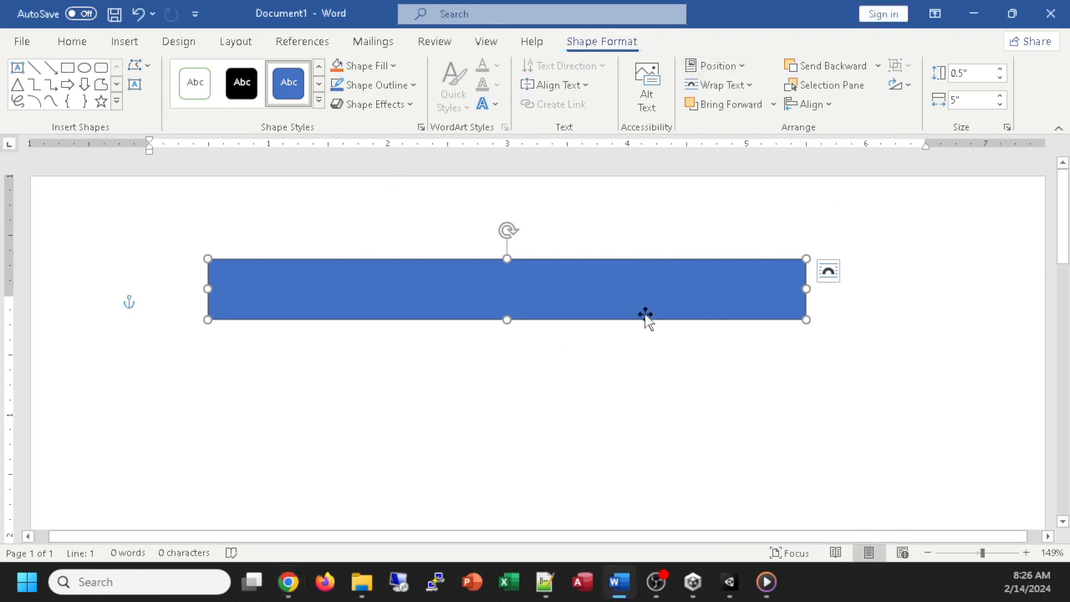
key("Escape")
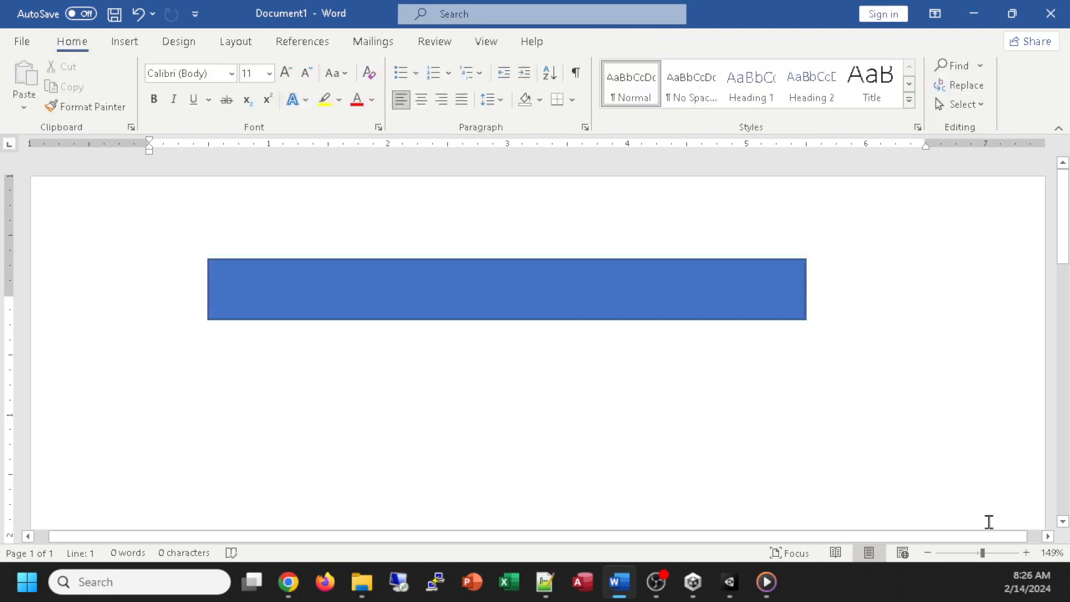
- Position the rectangle in the top center of the page with square text wrapping
left_click(592, 280)
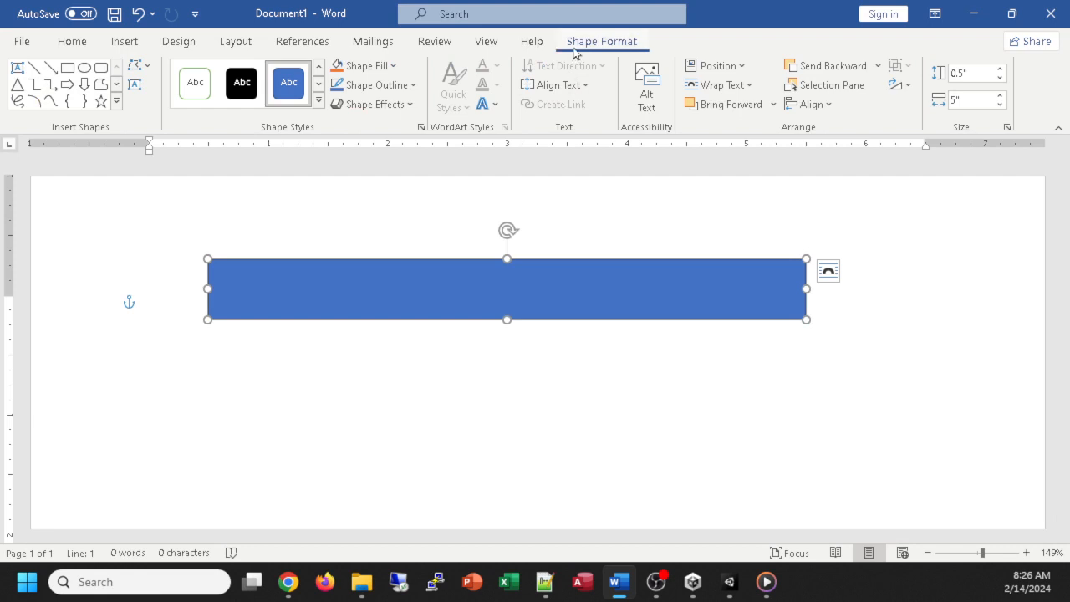
left_click(728, 68)
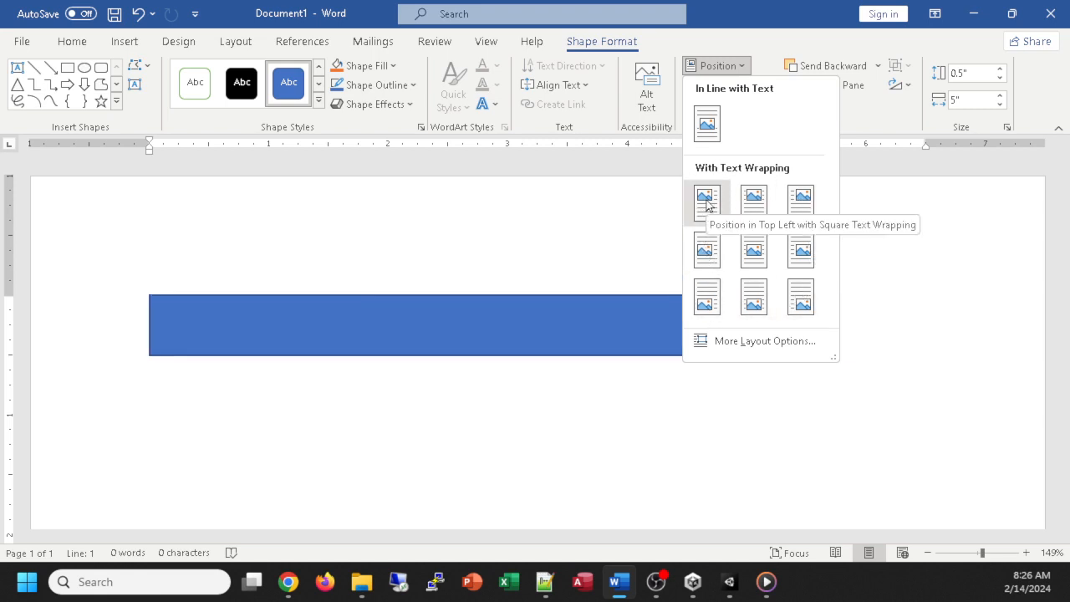
left_click(753, 201)
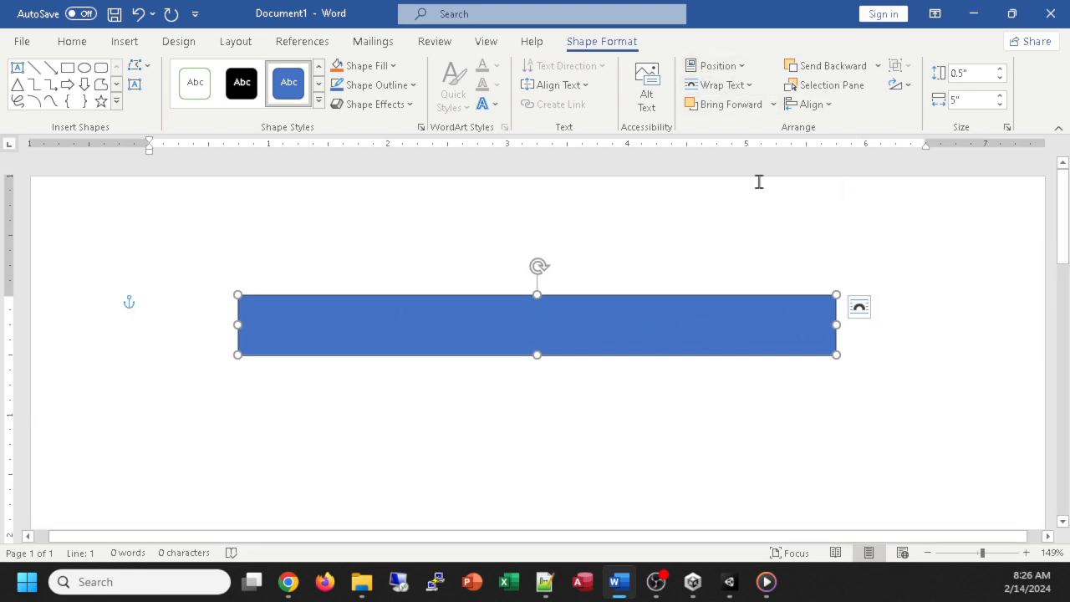
left_click(858, 308)
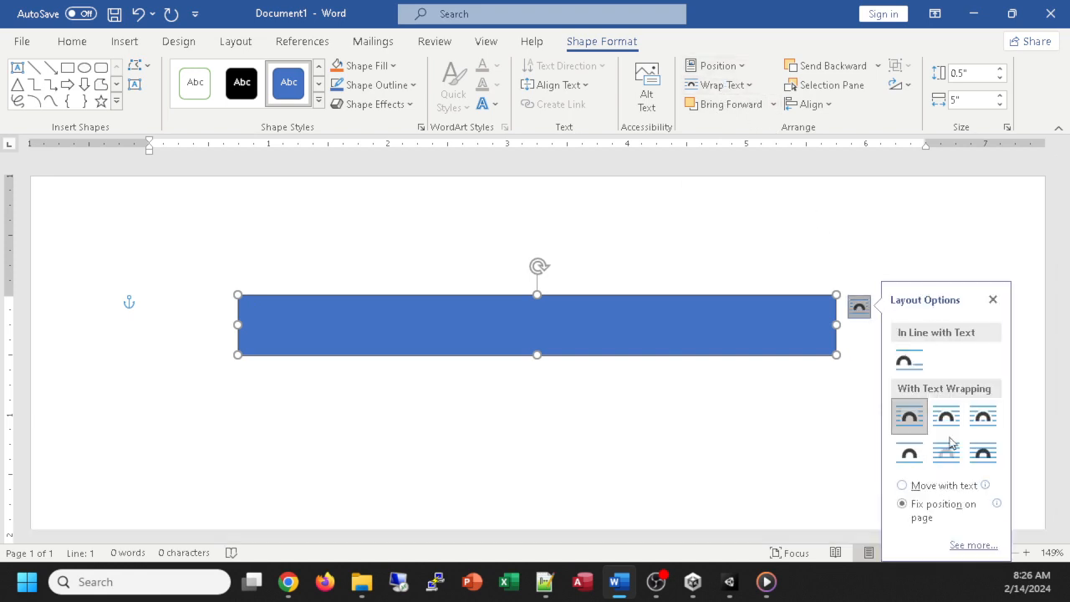
left_click(655, 238)
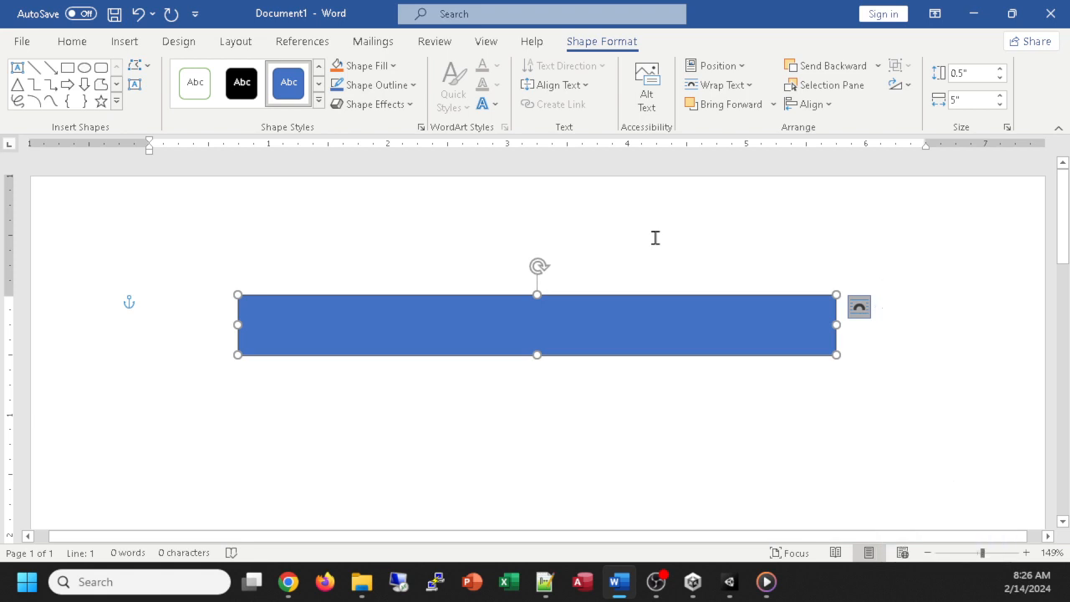
left_click(655, 238)
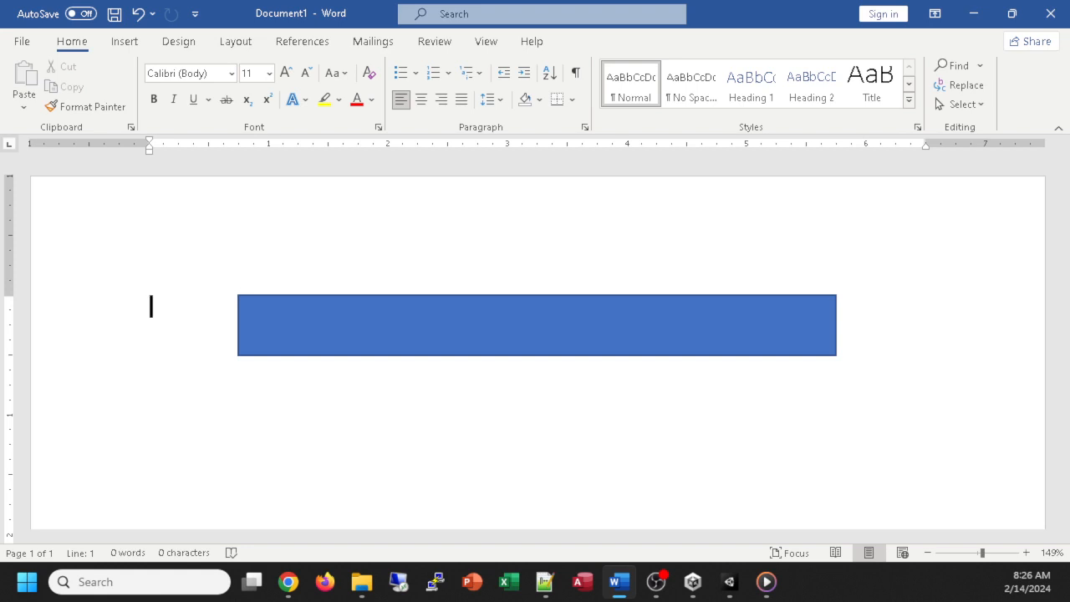
key("alt+Tab")
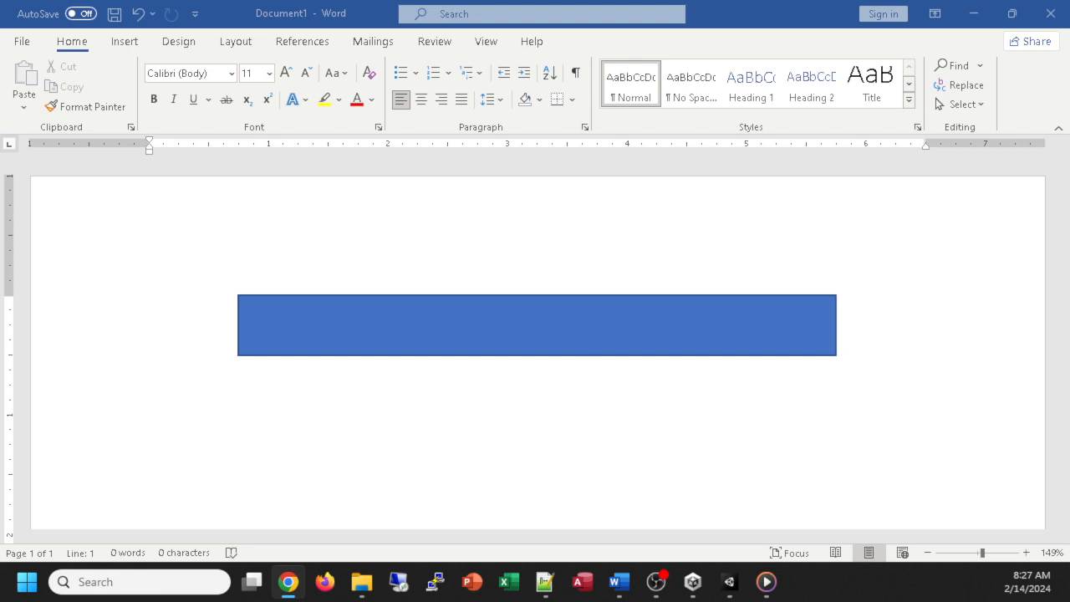
- Change the rectangle's text wrapping so that text stays only above and below it
left_click(562, 312)
left_click(562, 311)
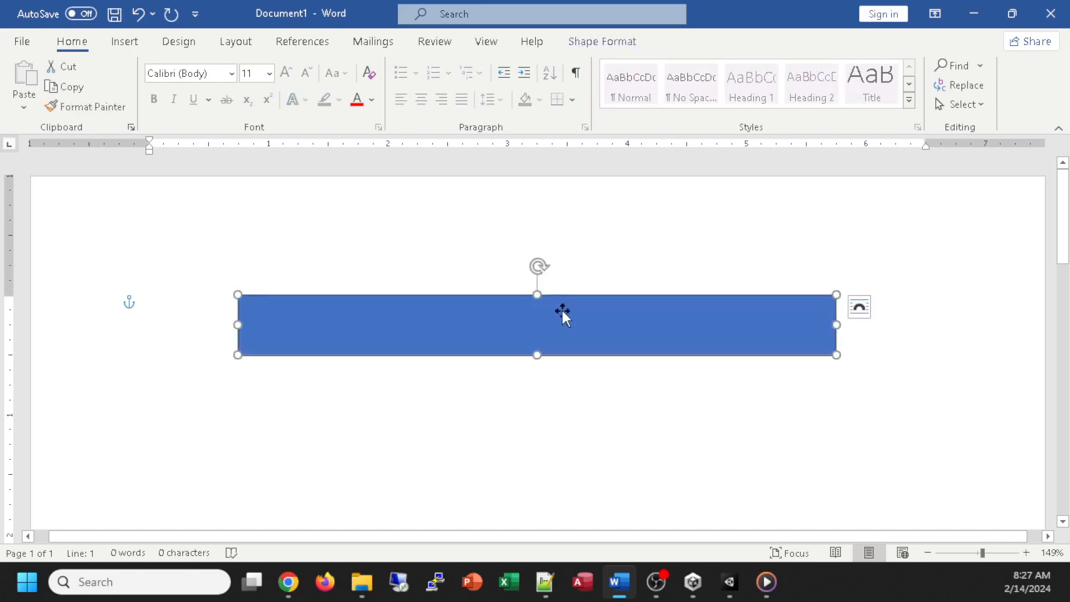
left_click(858, 308)
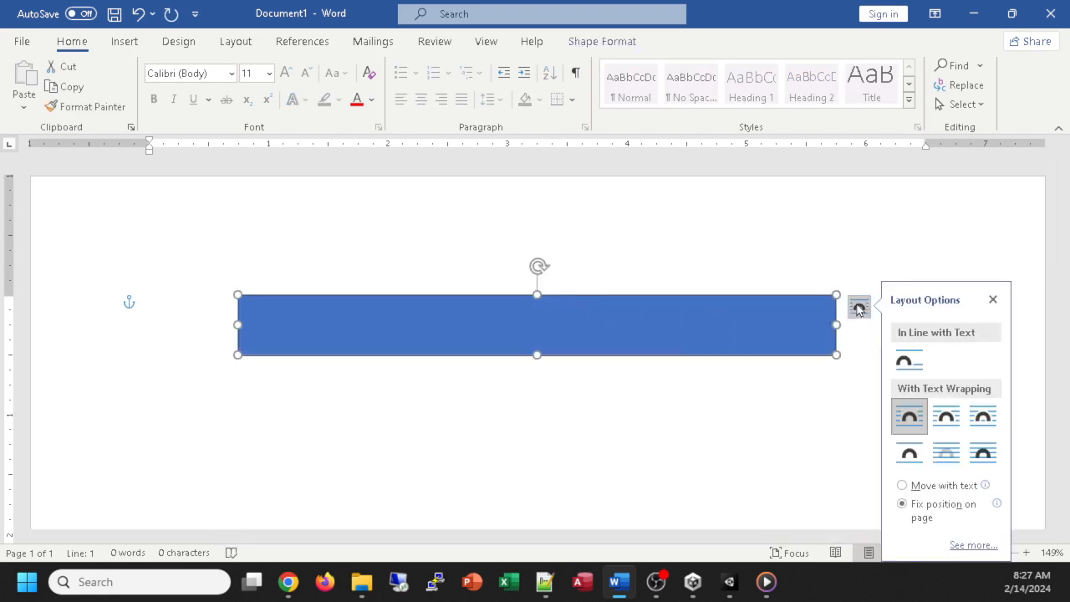
left_click(908, 414)
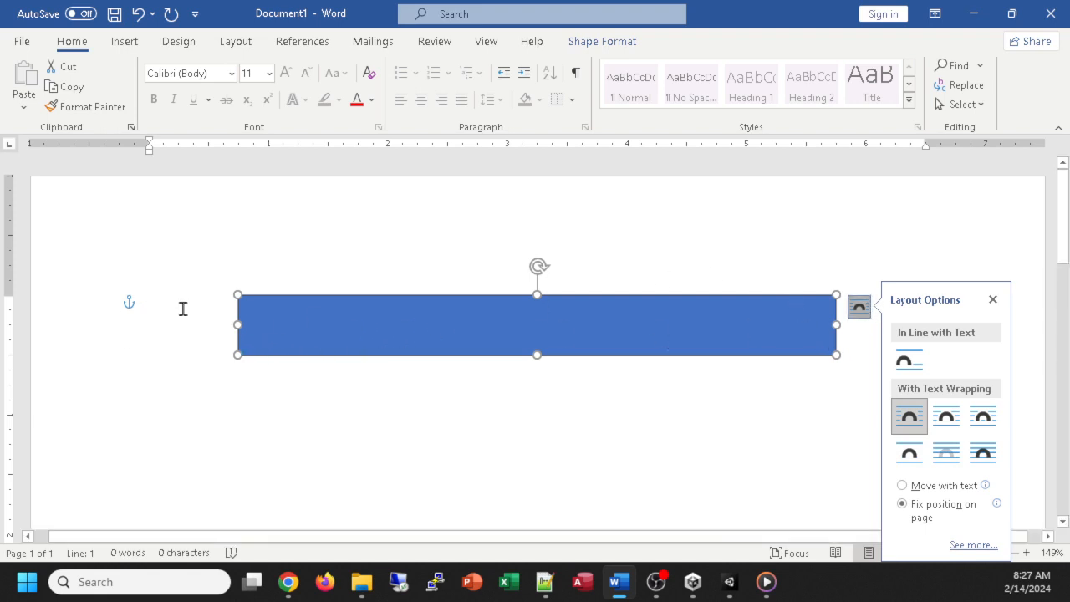
left_click(910, 456)
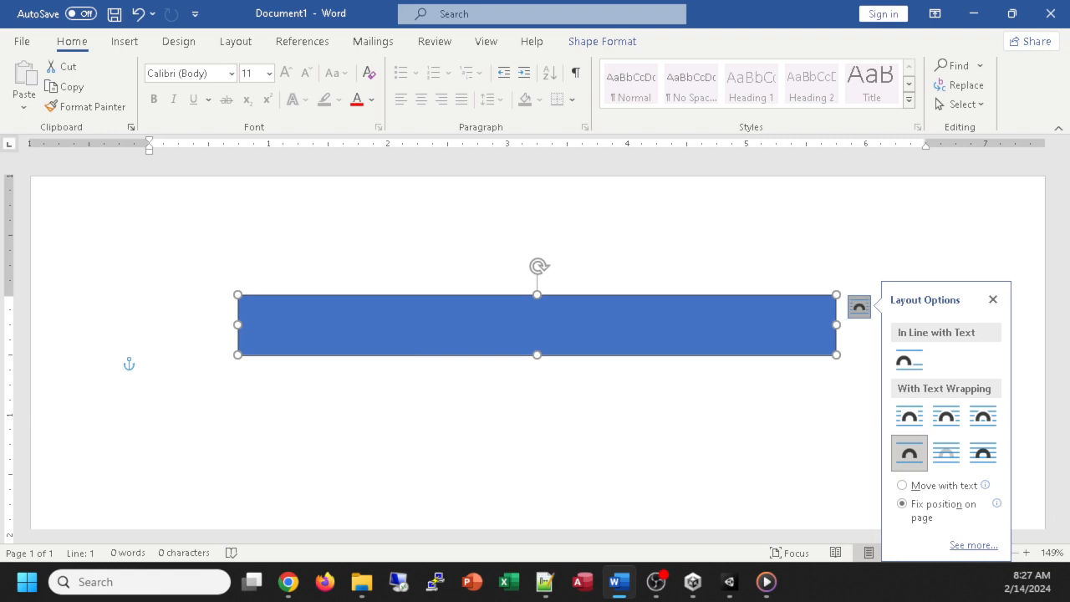
key("alt+Tab")
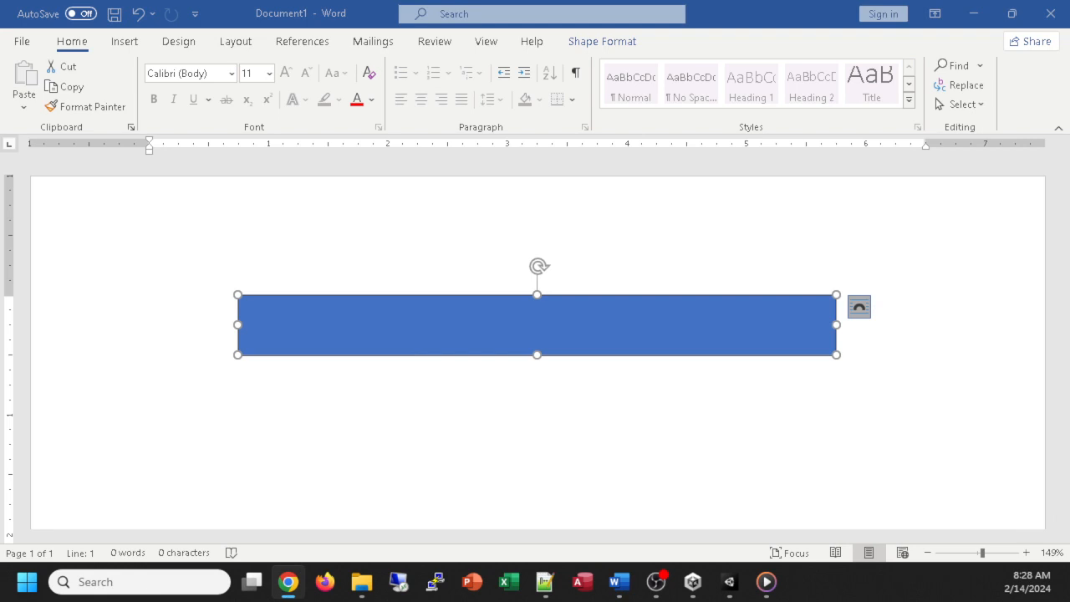
- Apply the orange gradient theme style from the fifth row of theme styles to the rectangle
left_click(447, 314)
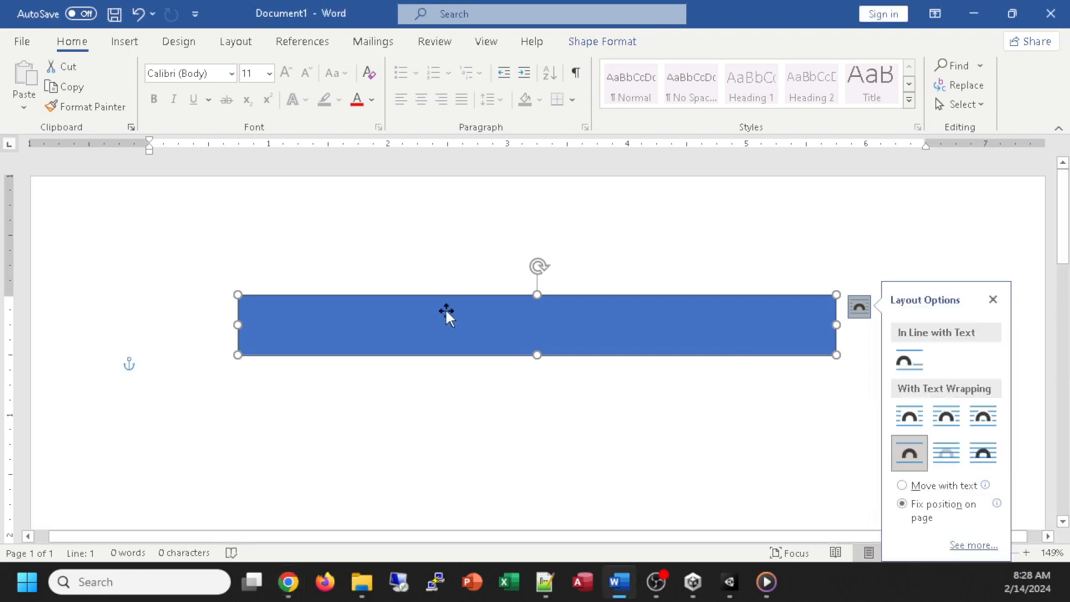
left_click(605, 42)
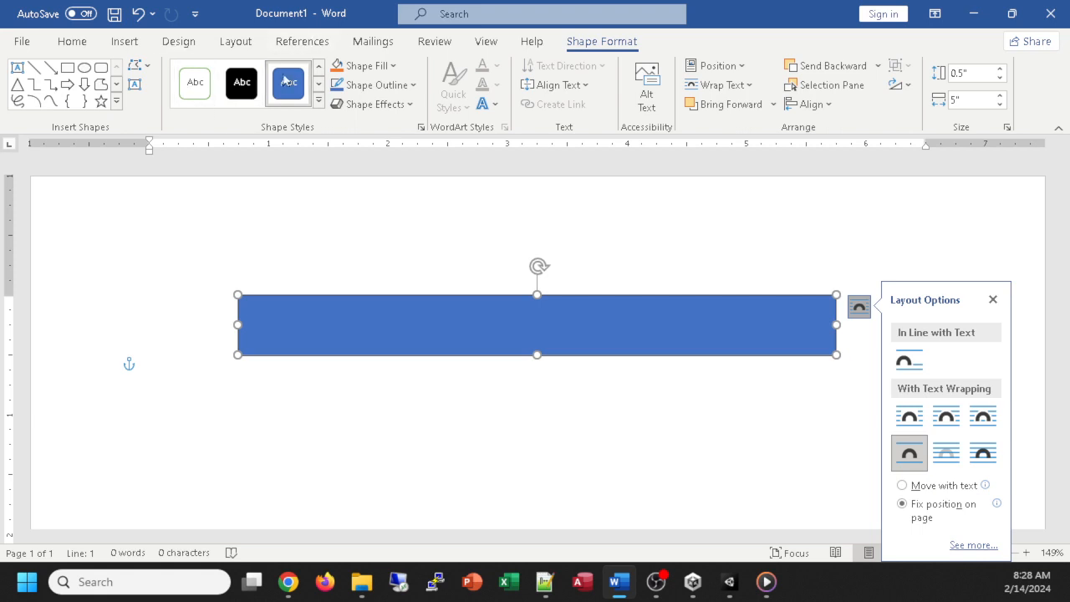
left_click(318, 101)
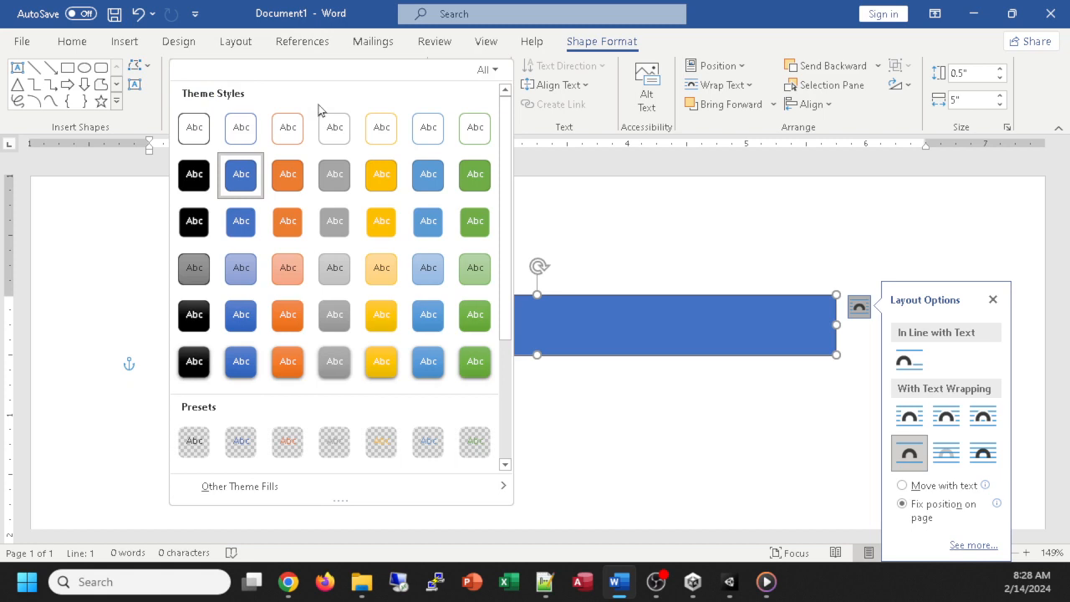
left_click(284, 318)
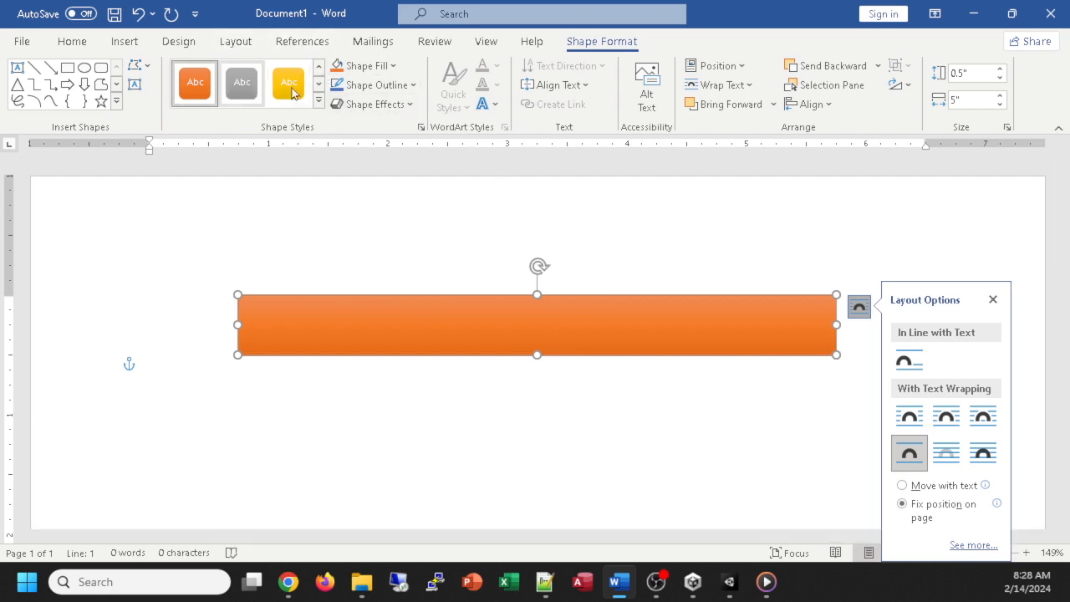
- Give the rectangle a gold outline with a weight of 1½ pt
left_click(363, 90)
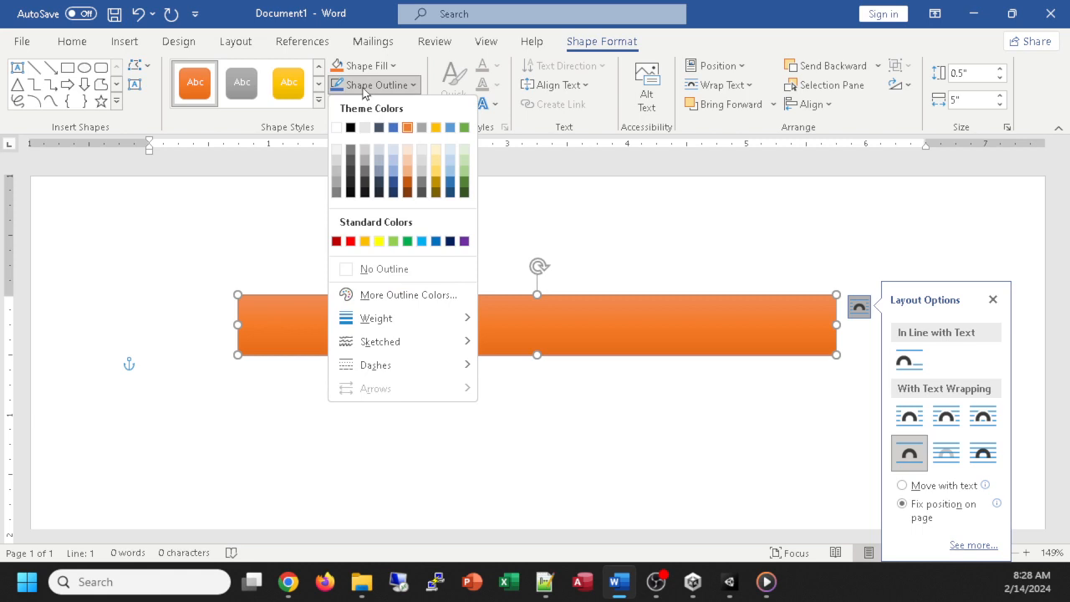
left_click(437, 131)
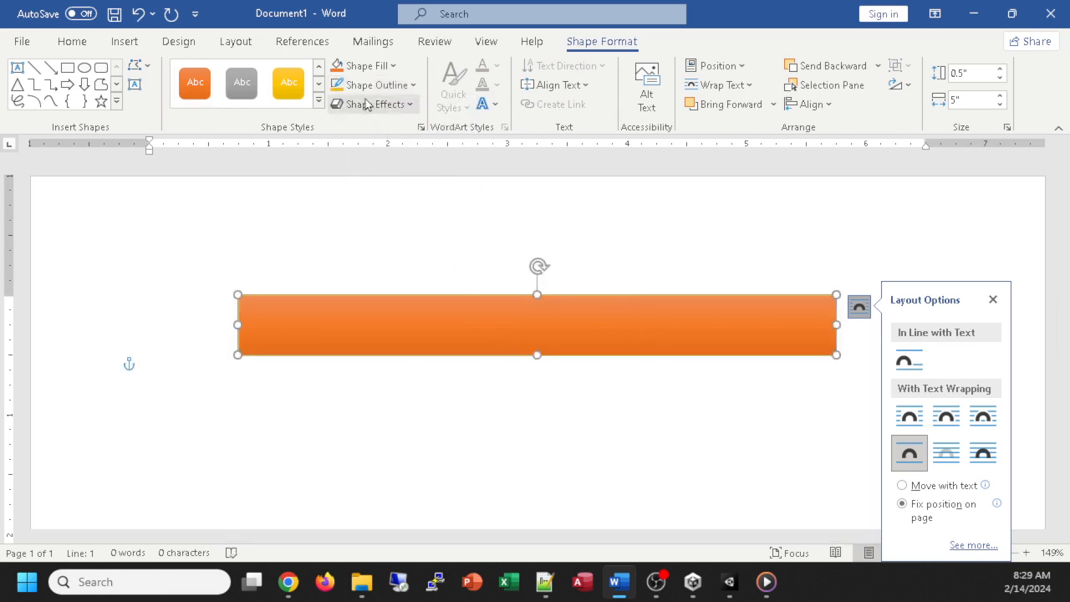
left_click(410, 84)
mouse_move(385, 329)
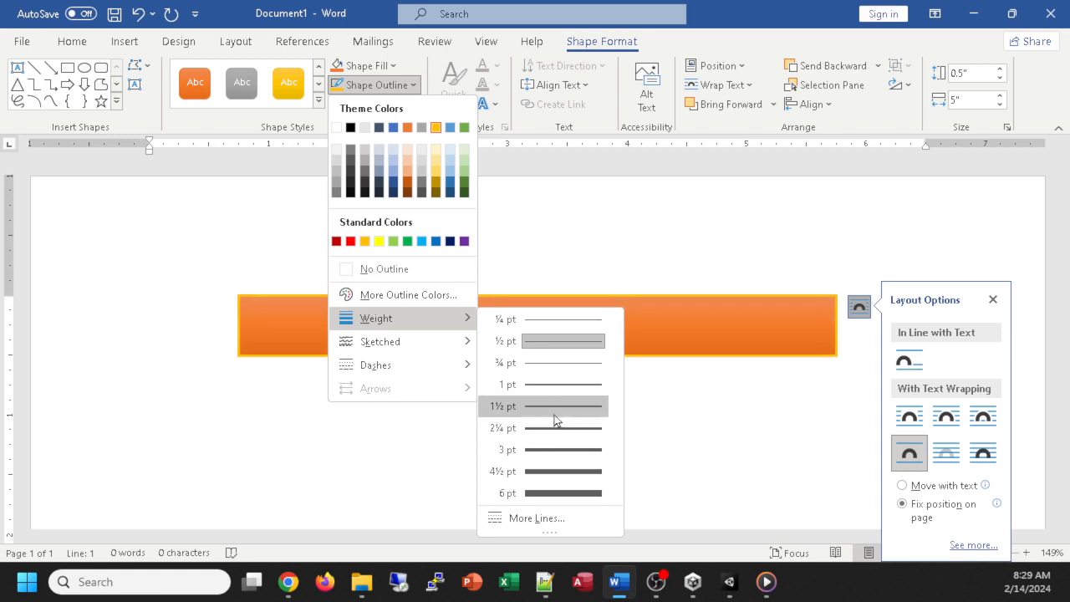
left_click(554, 413)
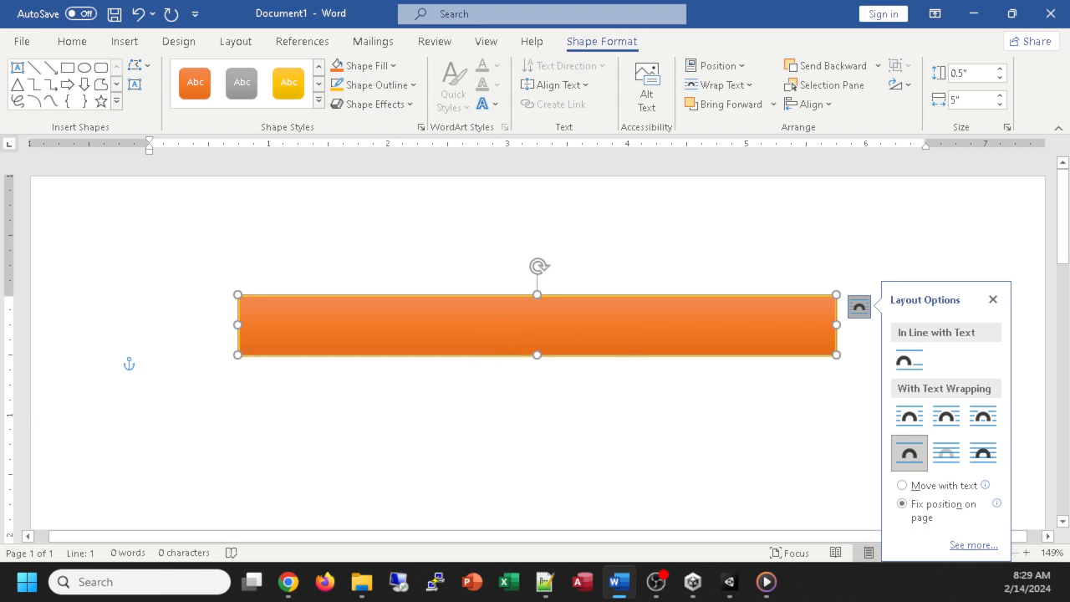
- Add a glow effect to the rectangle using the yellow variation in the first row of glow variations
left_click(152, 368)
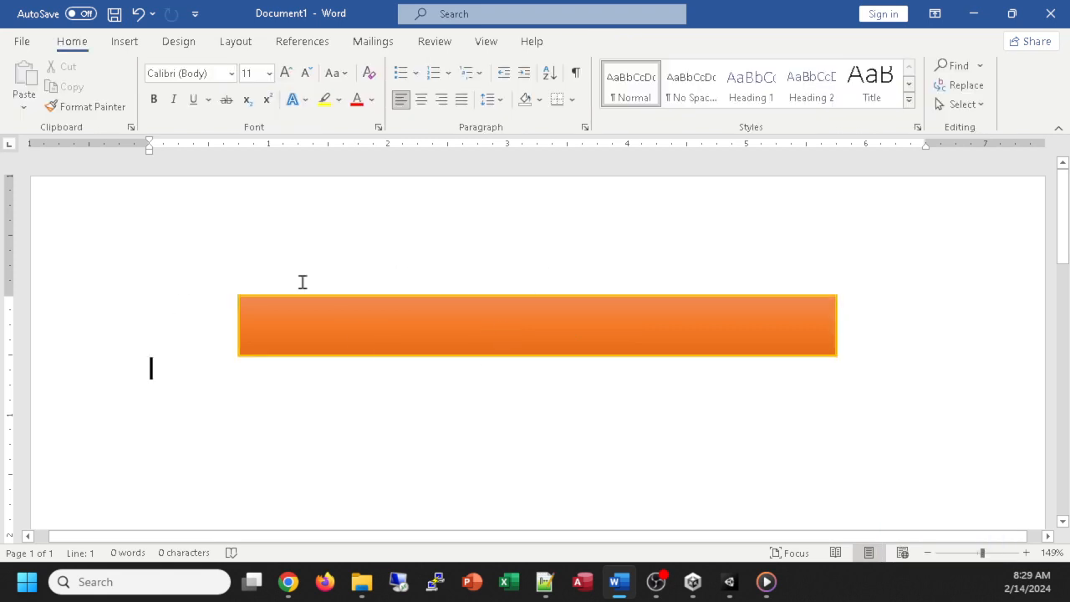
left_click(394, 323)
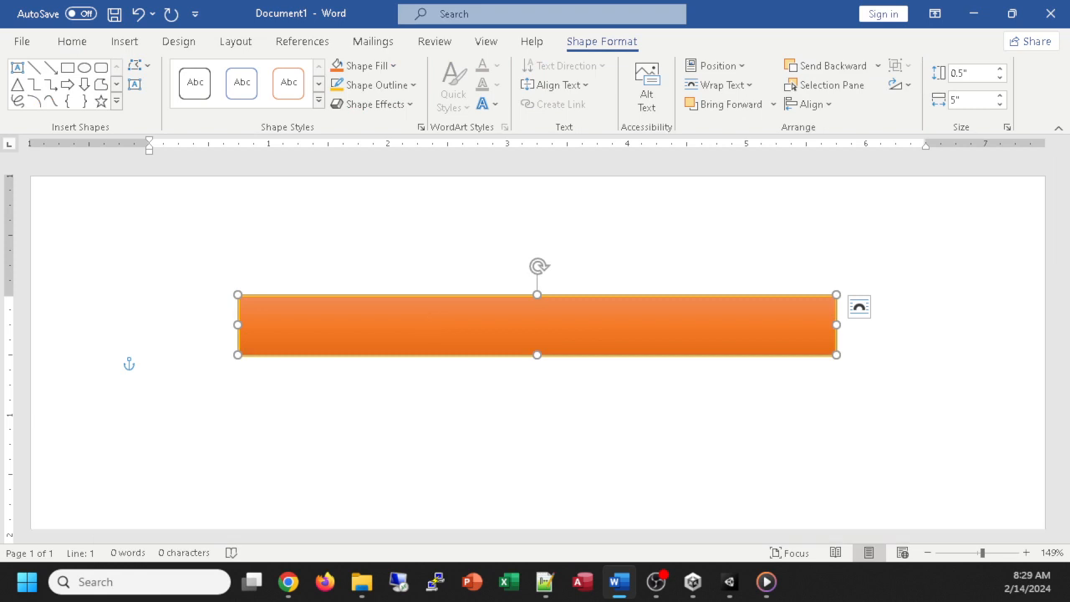
key("alt+Tab")
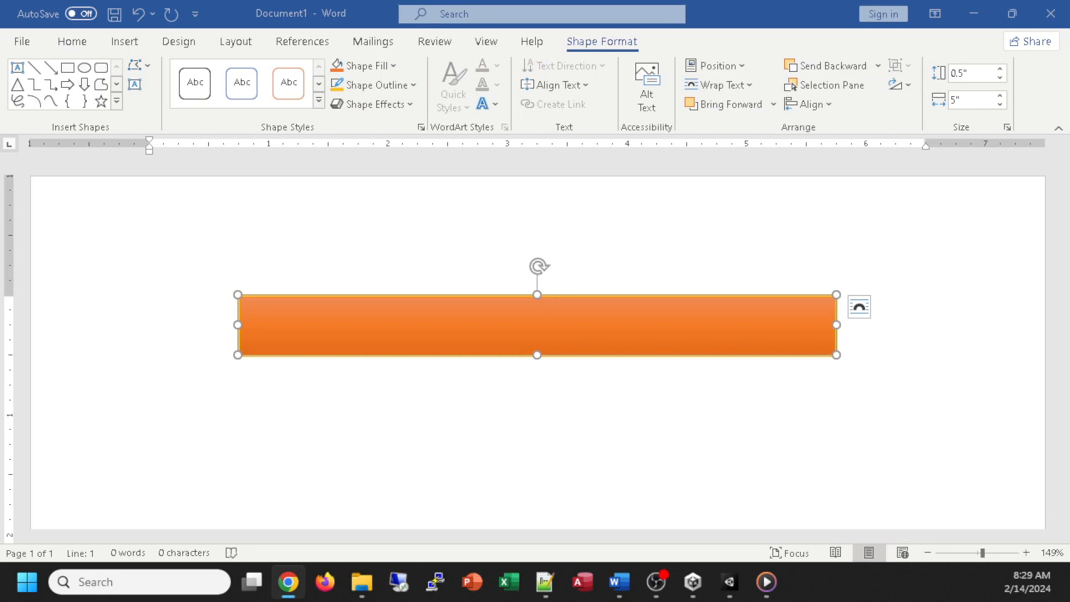
left_click(374, 90)
left_click(373, 89)
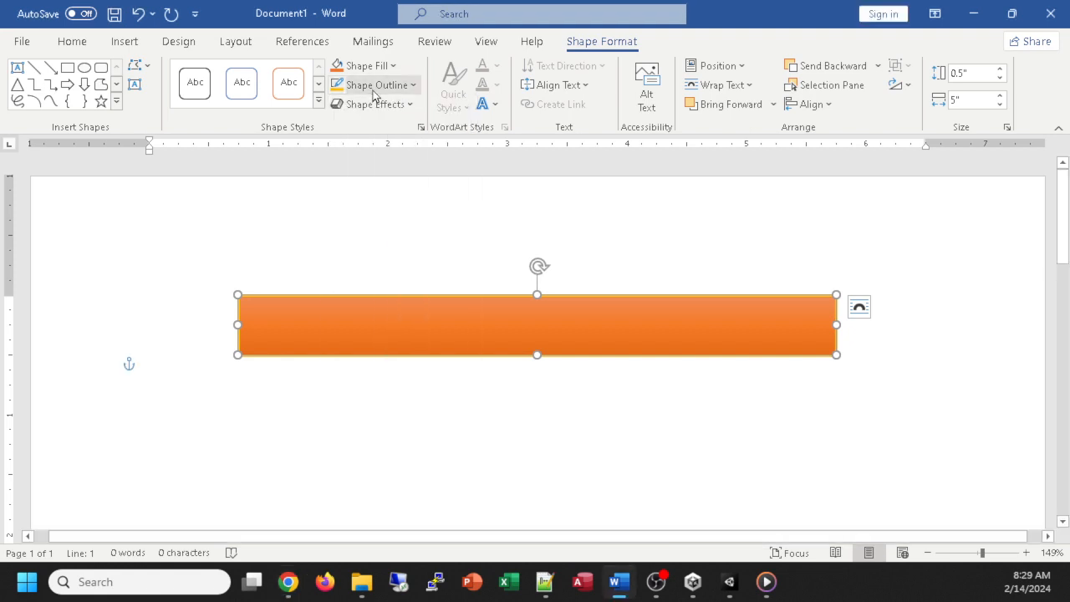
left_click(365, 107)
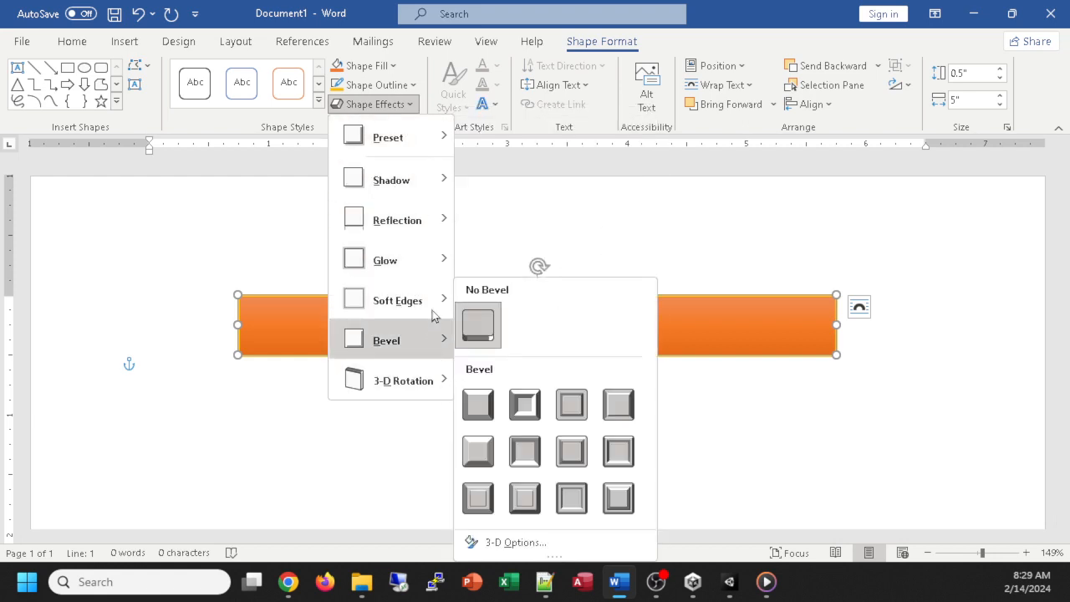
mouse_move(367, 302)
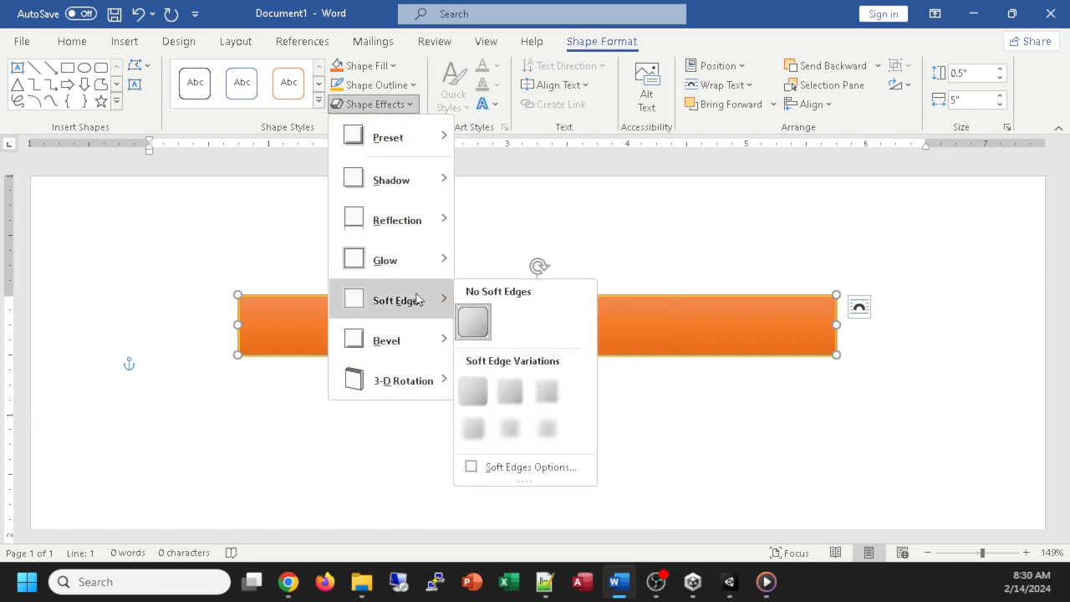
mouse_move(407, 269)
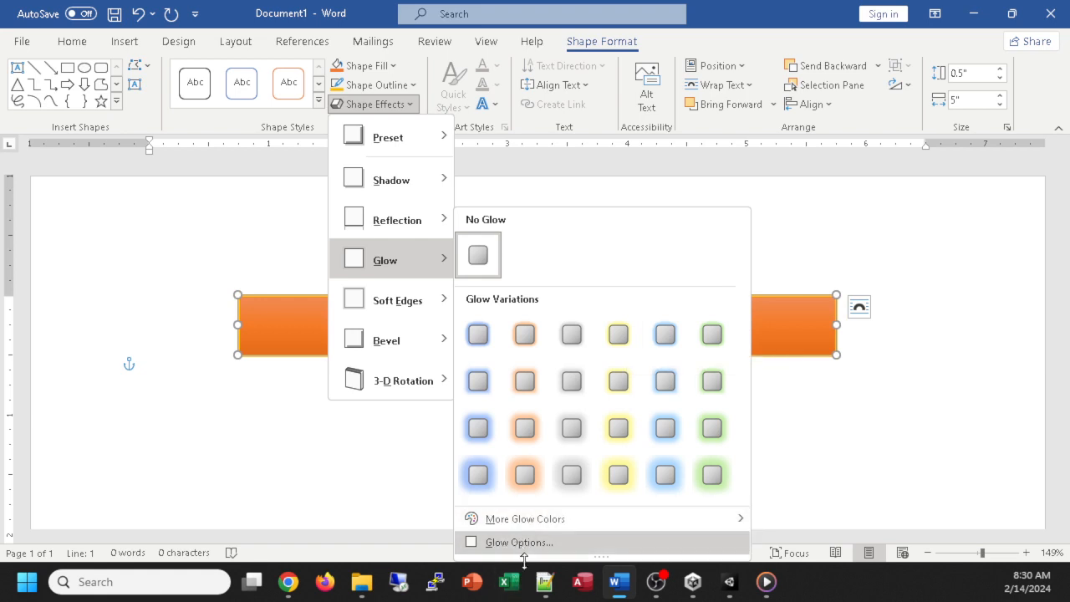
left_click(616, 335)
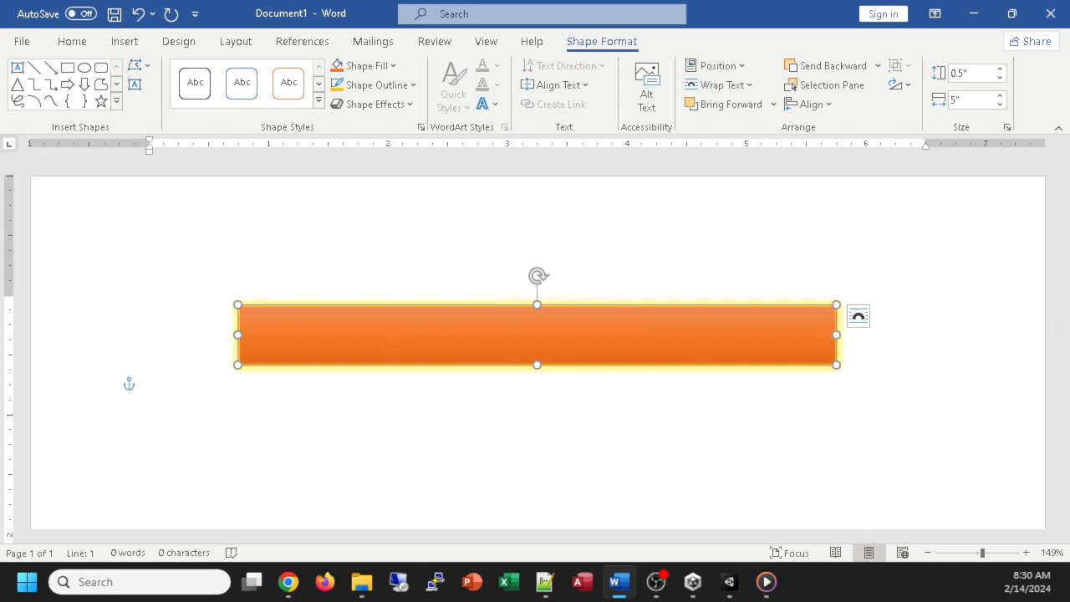
- Enter the text "Sunset State College" inside the rectangle
left_click(289, 581)
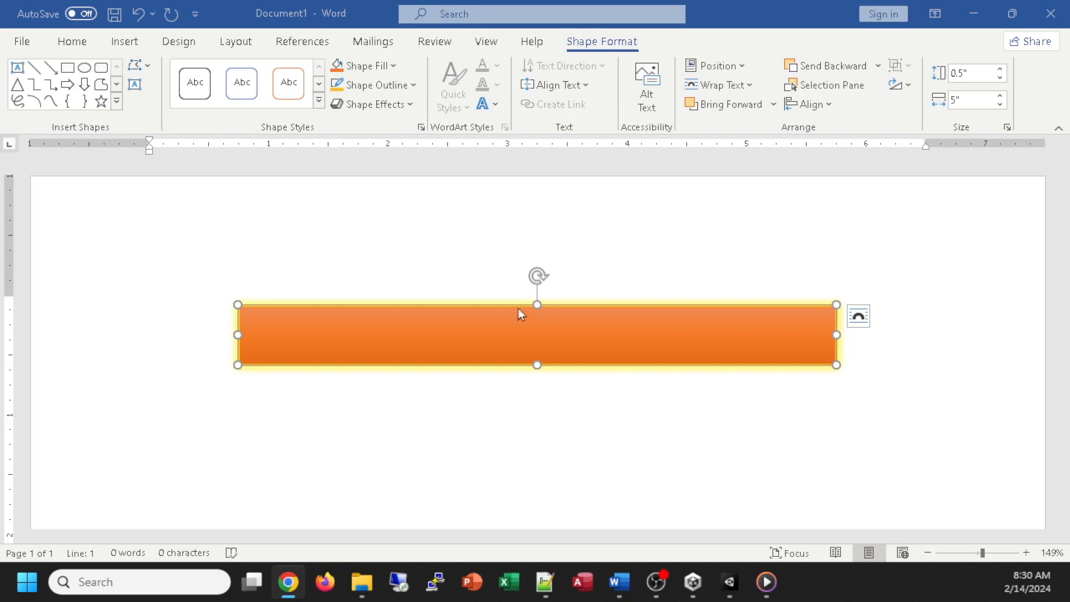
left_click(503, 330)
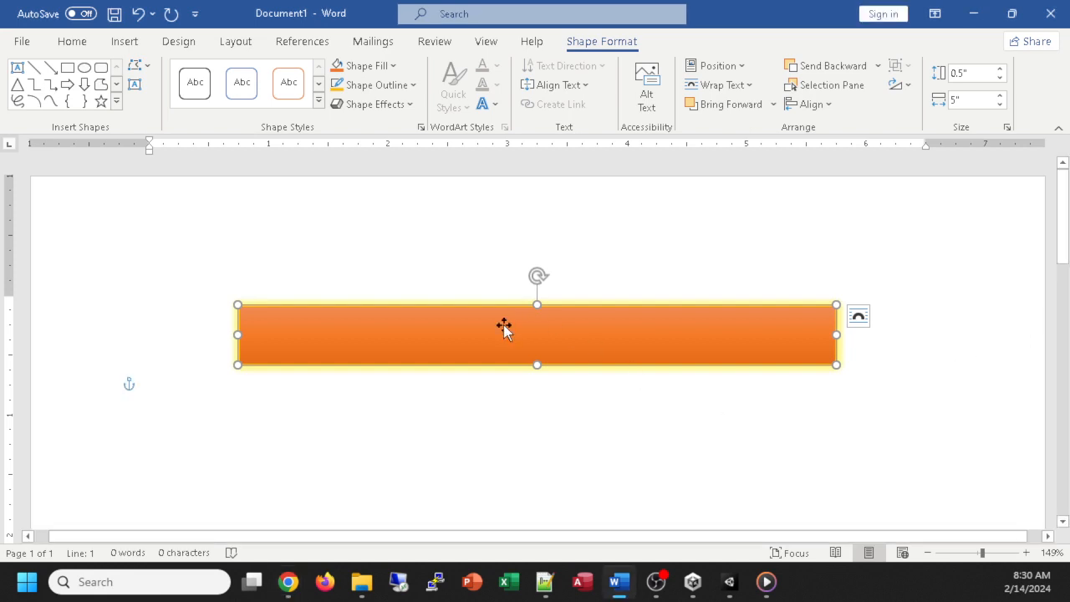
type("Sunset ")
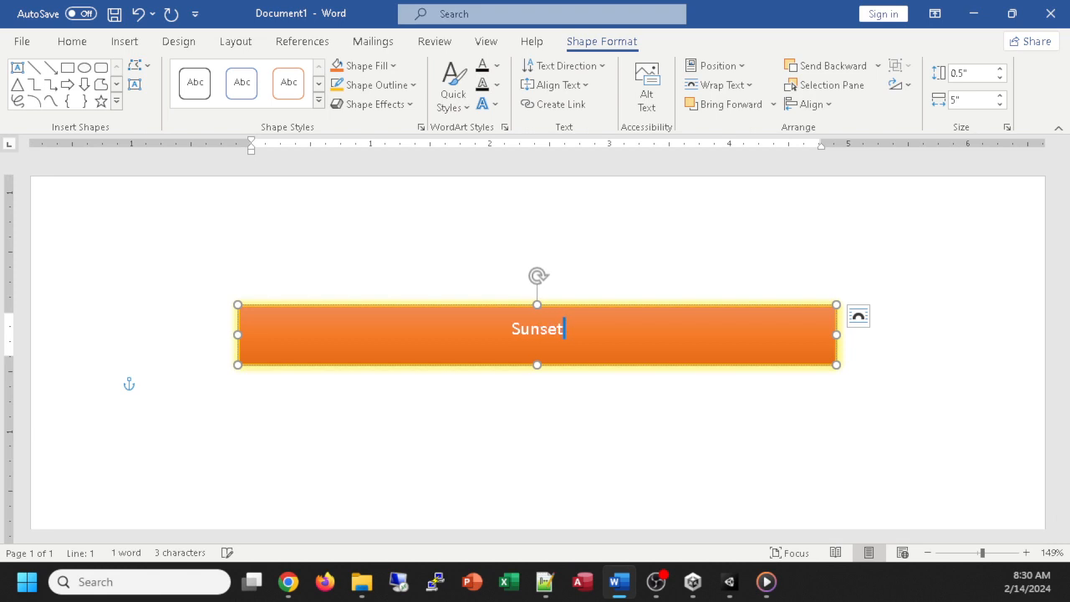
type("State C")
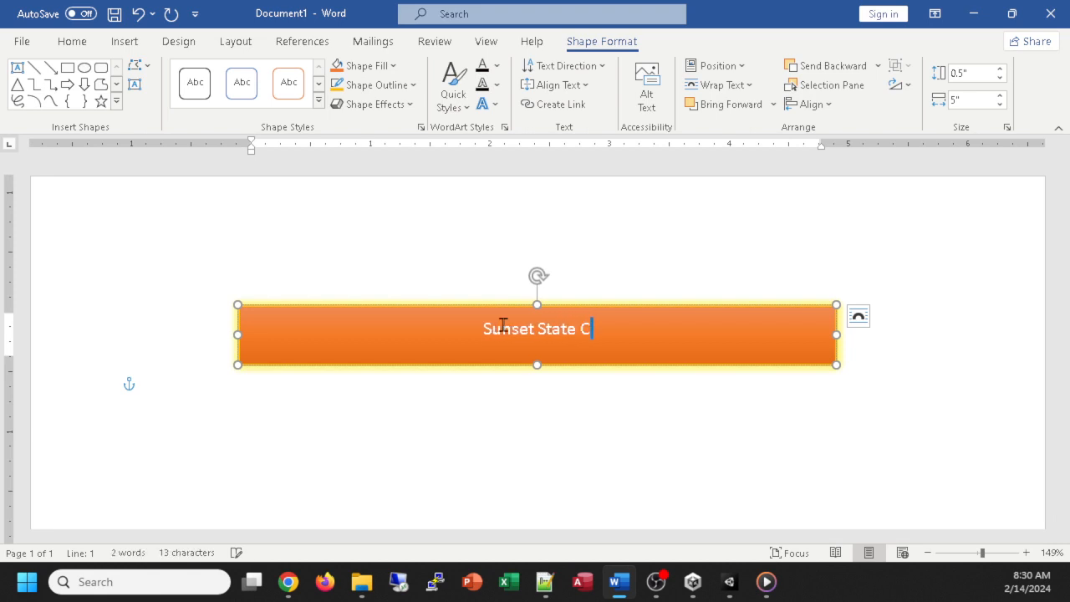
type("ollege")
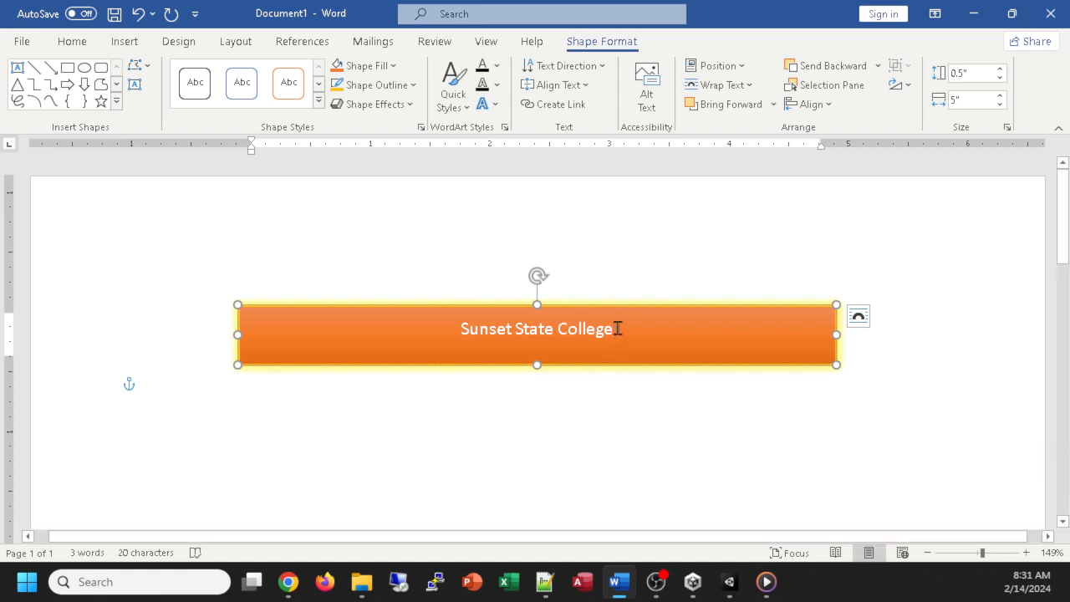
- Enlarge the "Sunset State College" text in the rectangle to 24 pt
left_click_drag(617, 329, 460, 331)
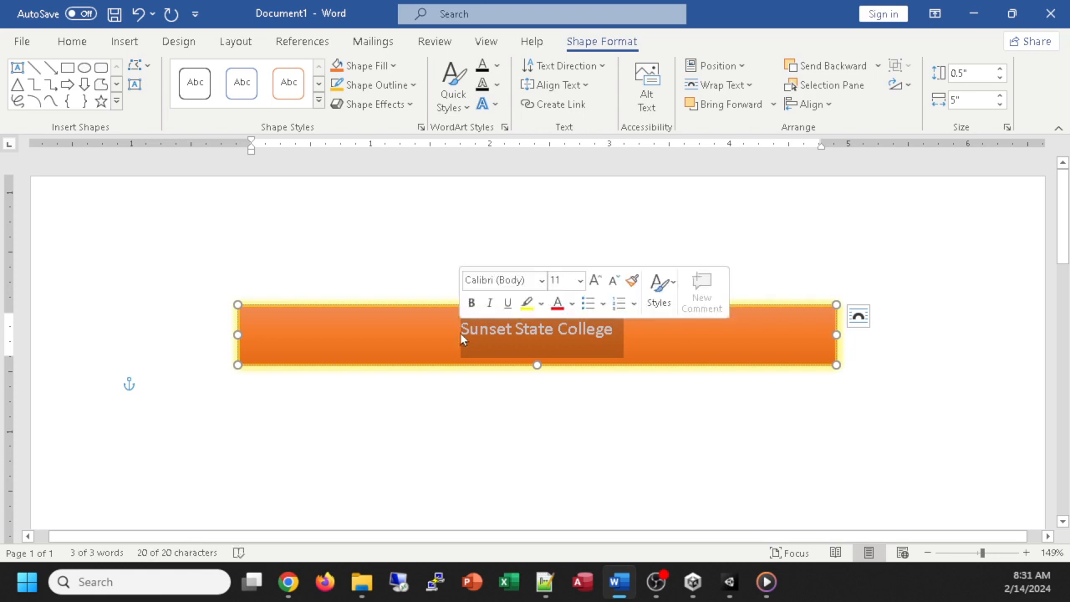
key("ctrl+bracketright")
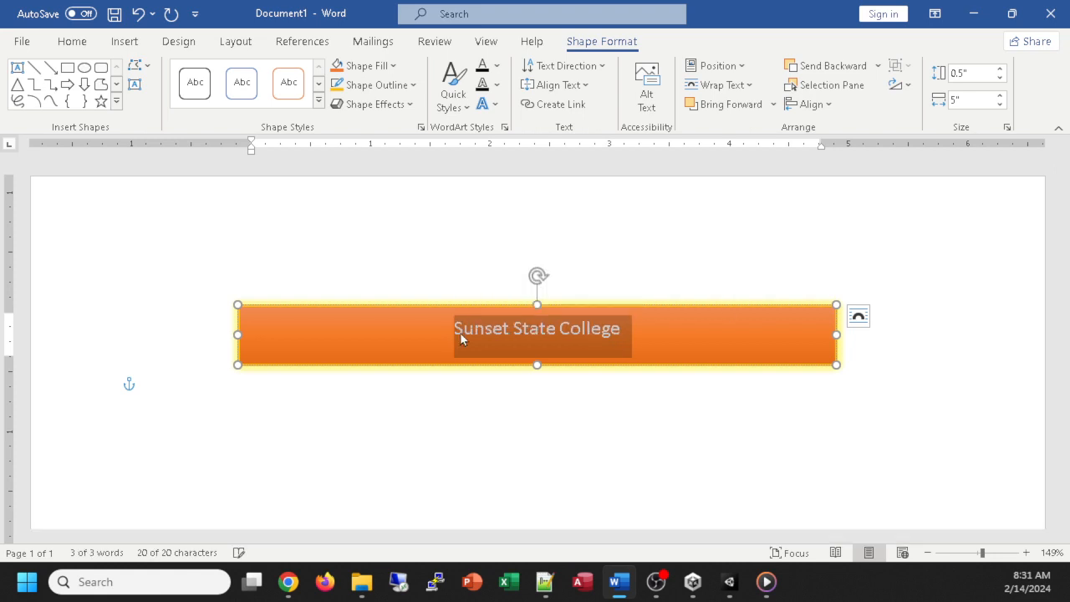
key("ctrl+shift+period")
key("ctrl+shift+period")
key("ctrl+shift+period")
key("ctrl+shift+period")
key("ctrl+shift+period")
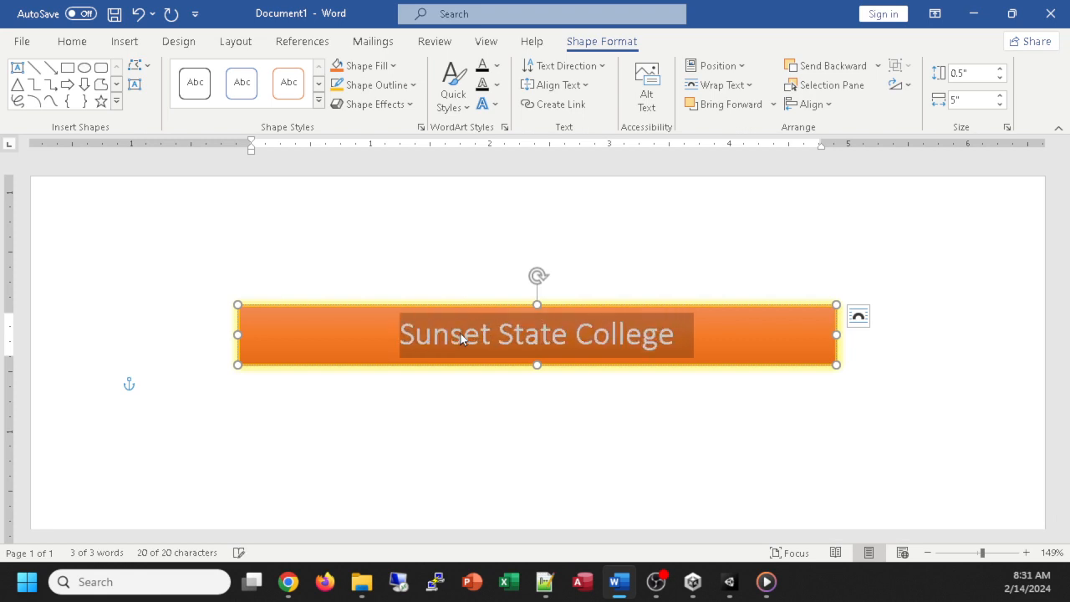
key("ctrl+shift+period")
key("ctrl+shift+period")
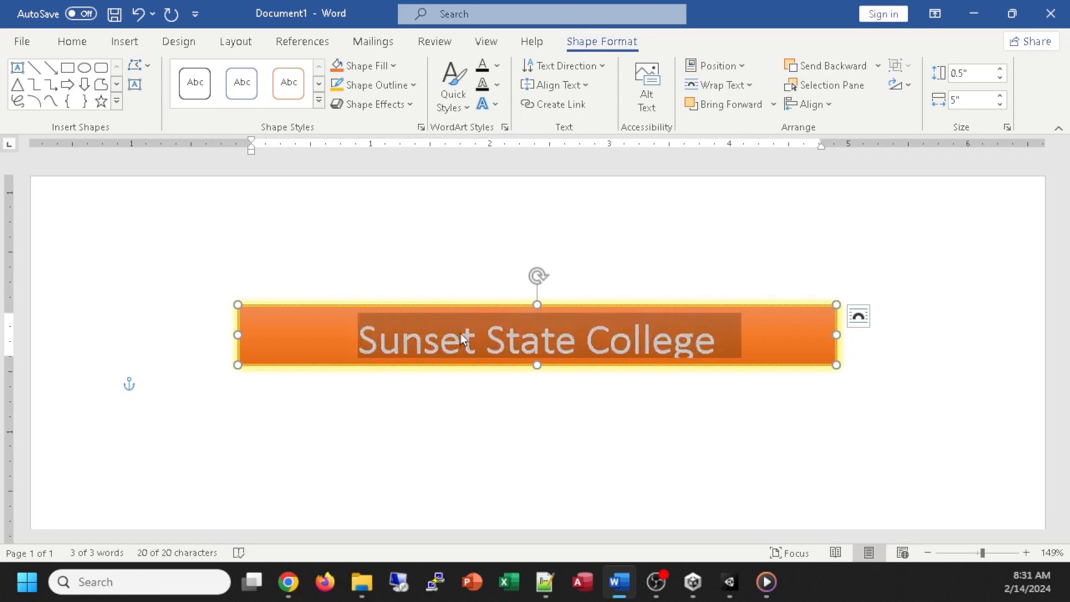
key("ctrl+shift+comma")
key("ctrl+shift+comma")
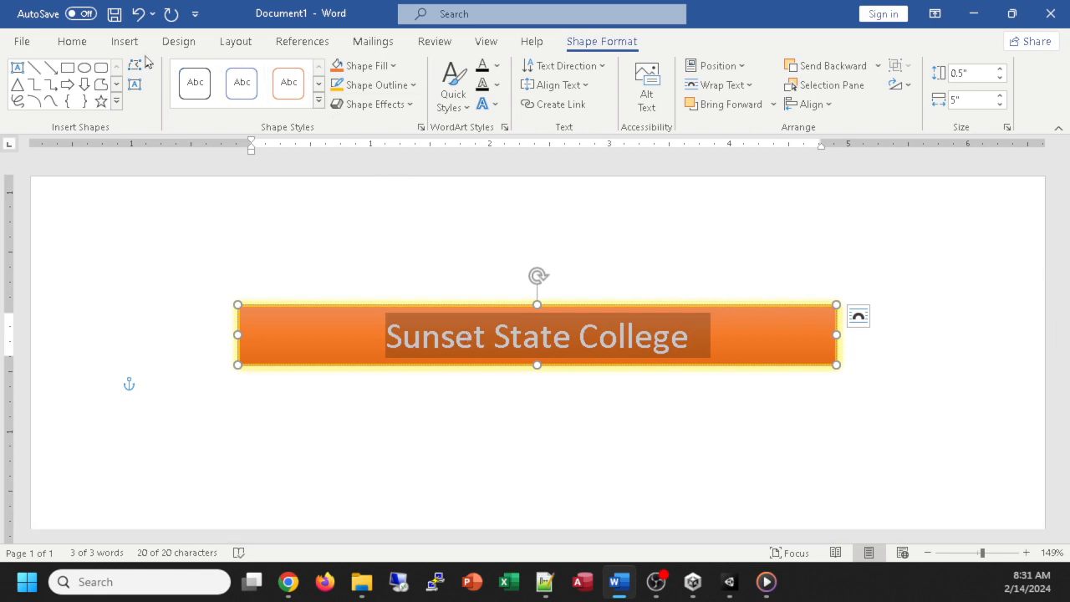
left_click(71, 42)
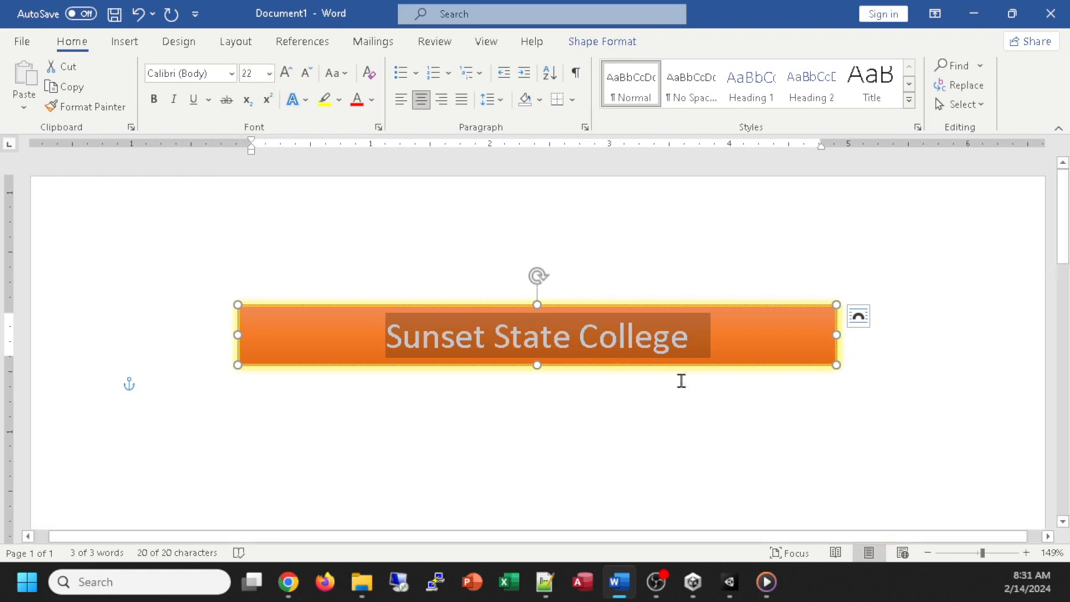
key("ctrl+shift+period")
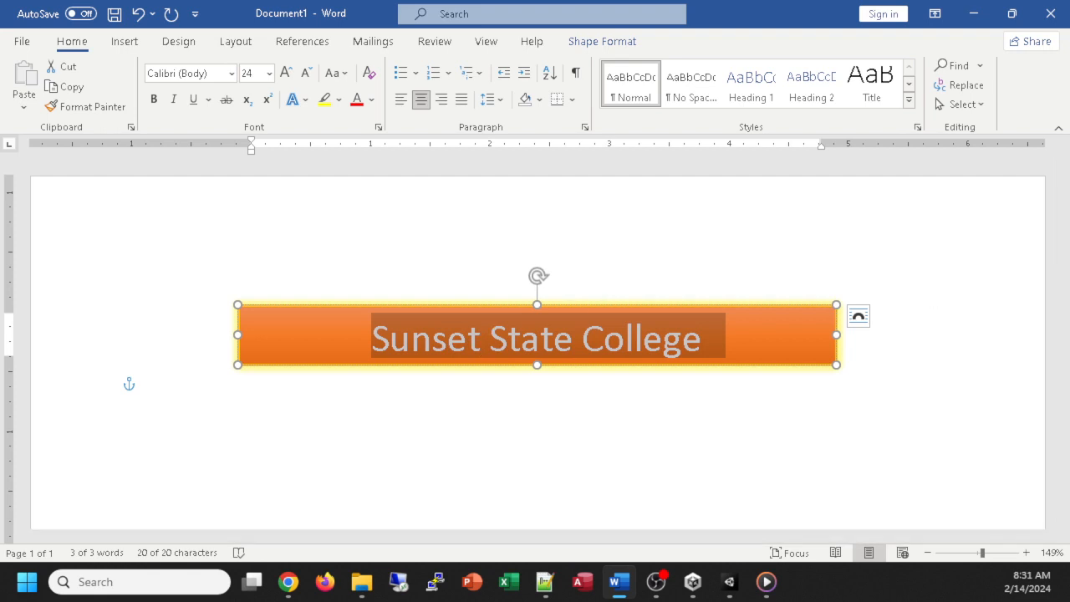
- Make the "Sunset State College" text bold and reduce its font size to 22 pt
key("alt+Tab")
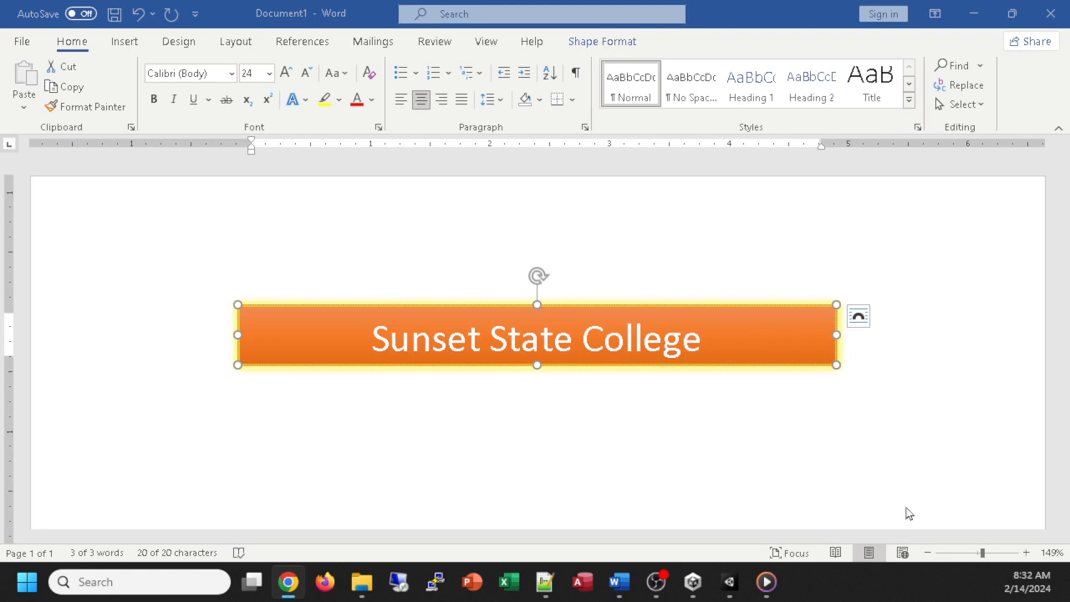
scroll(549, 341, "down", 1)
left_click(549, 341)
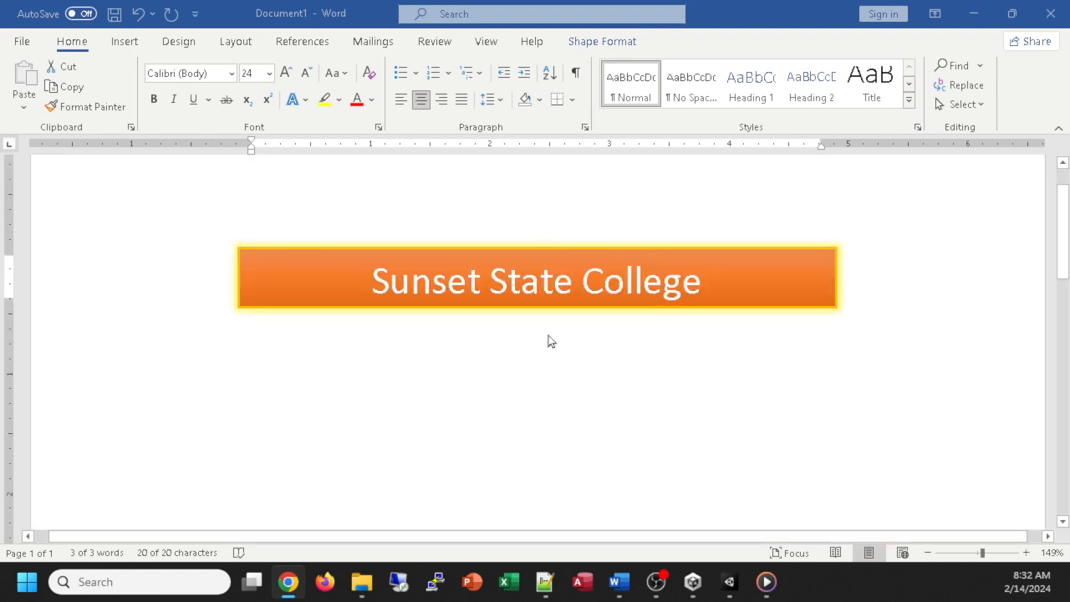
triple_click(482, 279)
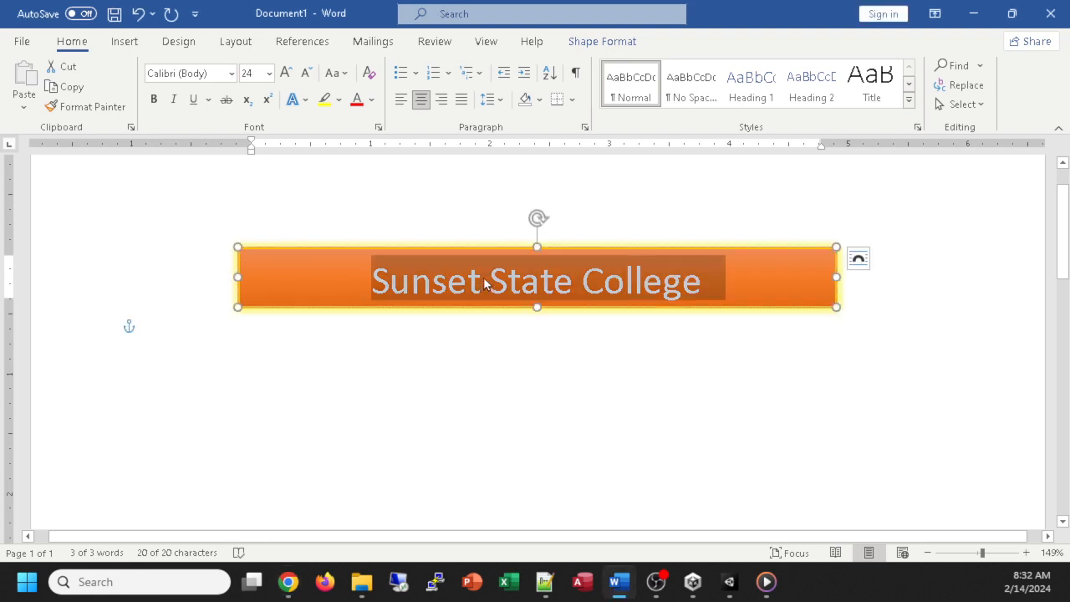
key("ctrl+b")
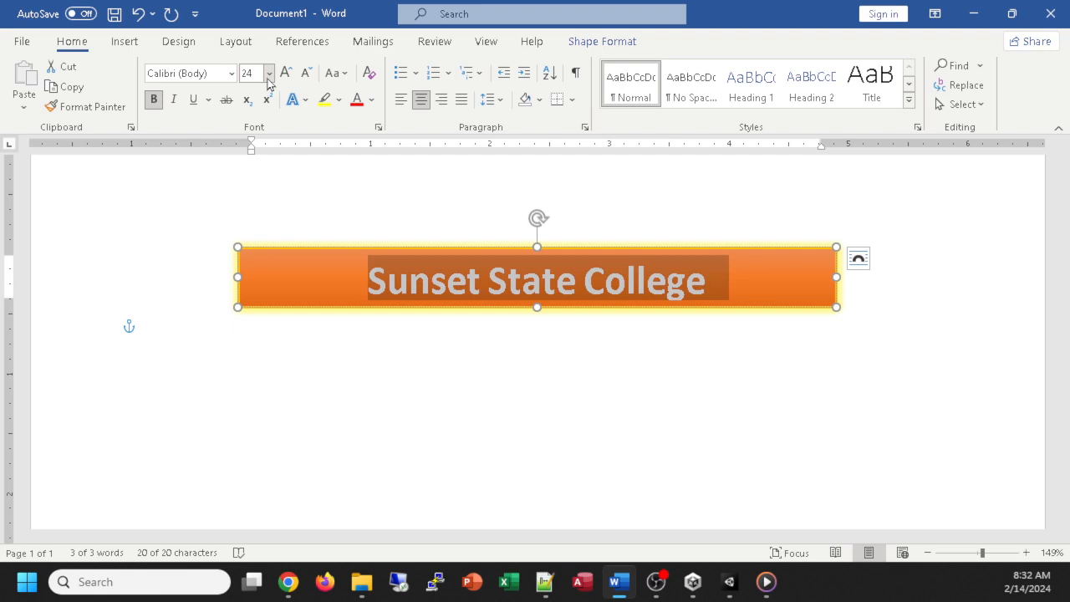
key("ctrl+shift+comma")
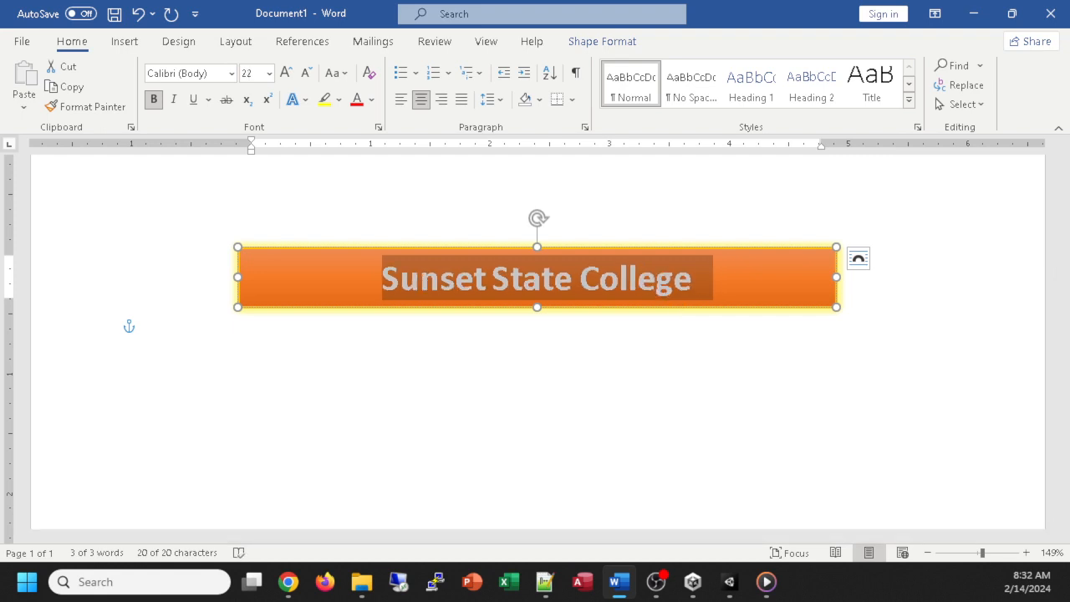
- Place the insertion point in the paragraph below the rectangle and search the online pictures for "eagle"
left_click(150, 329)
scroll(151, 329, "down", 4, "ctrl")
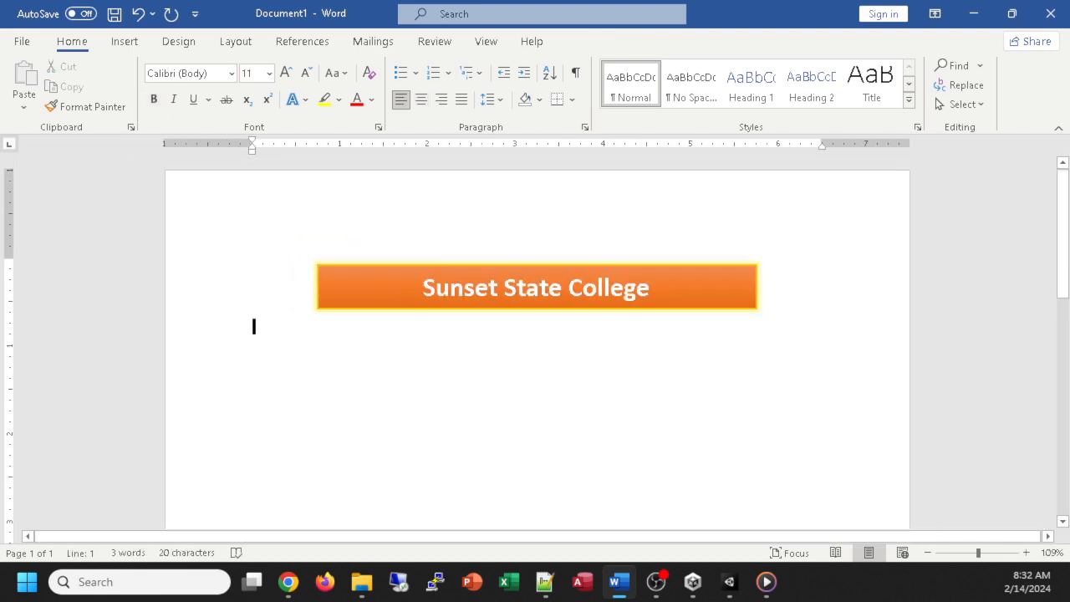
scroll(535, 351, "down", 5, "ctrl")
scroll(535, 351, "up", 6, "ctrl")
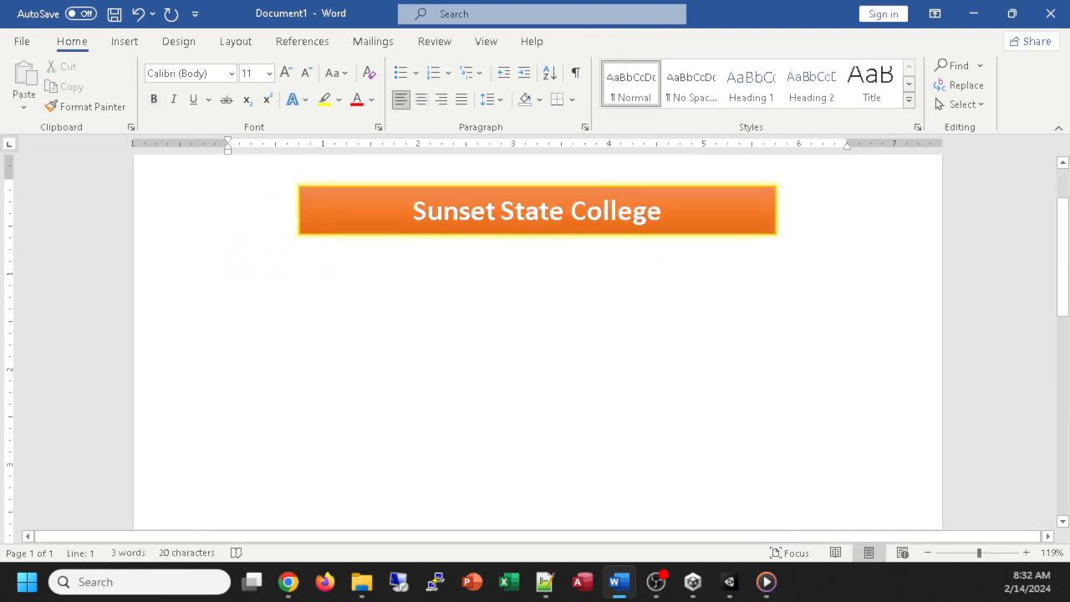
scroll(535, 334, "up", 3, "ctrl")
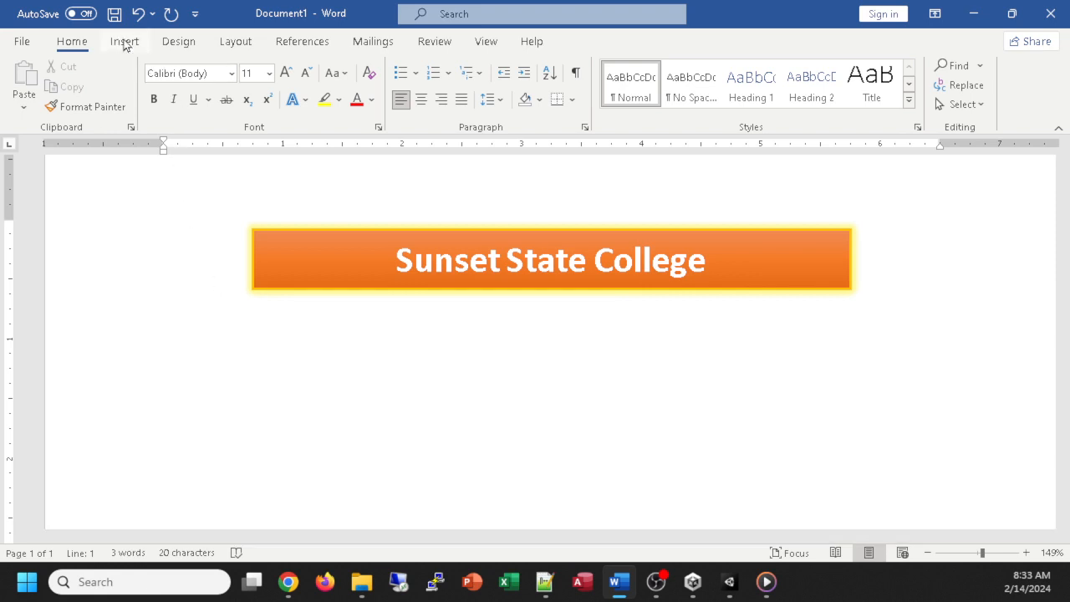
left_click(124, 44)
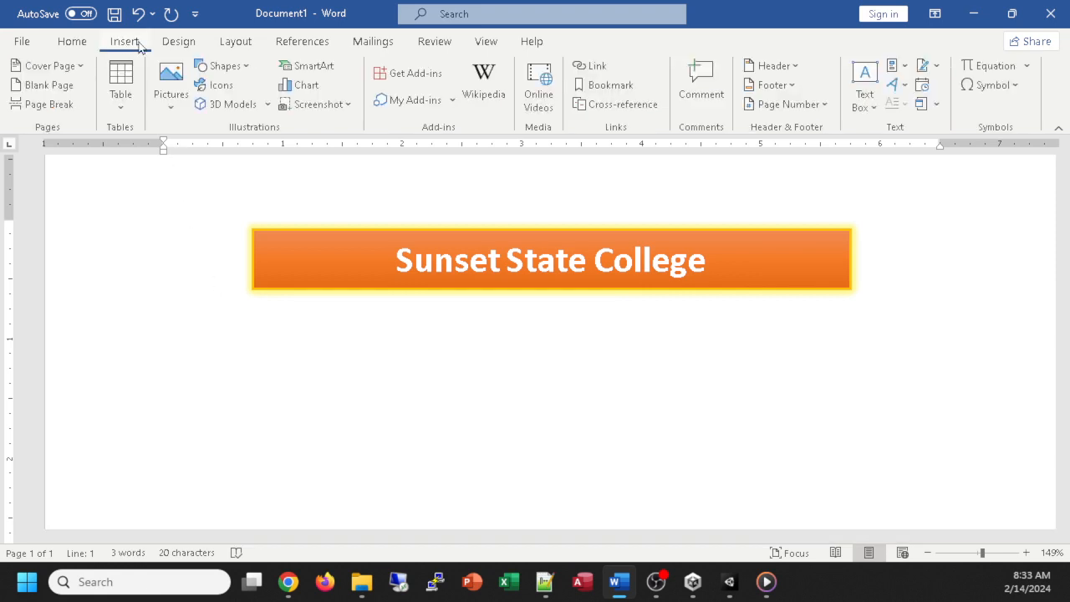
left_click(170, 112)
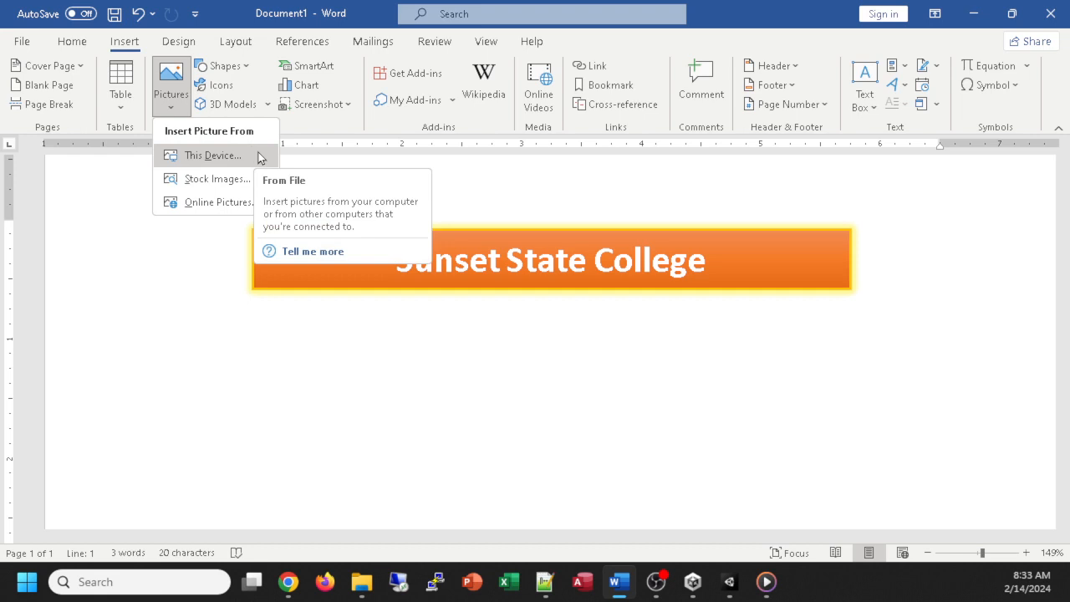
left_click(201, 202)
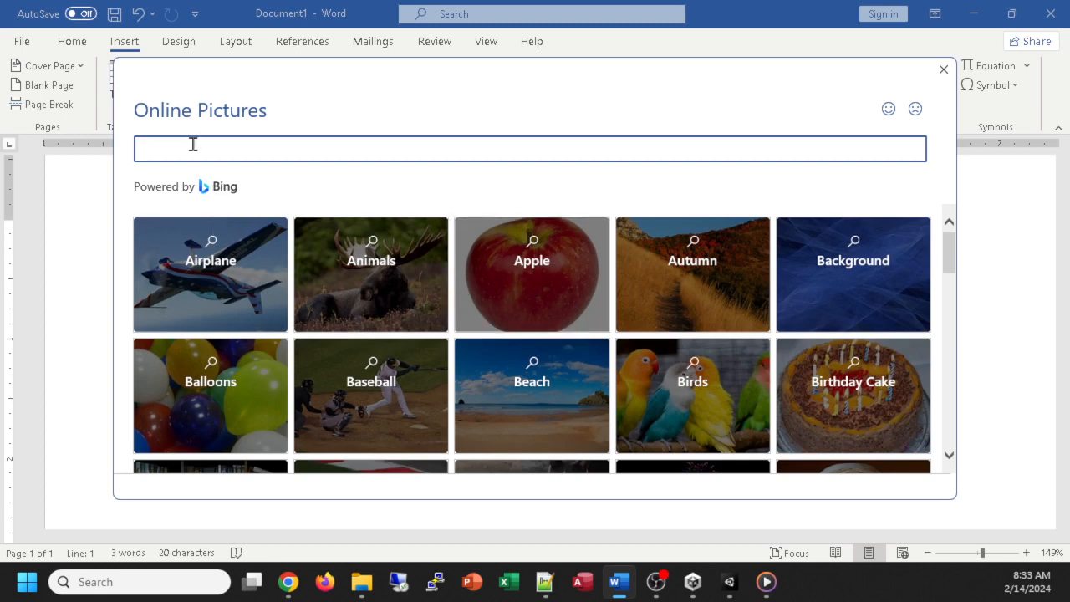
type("eagle")
key("Return")
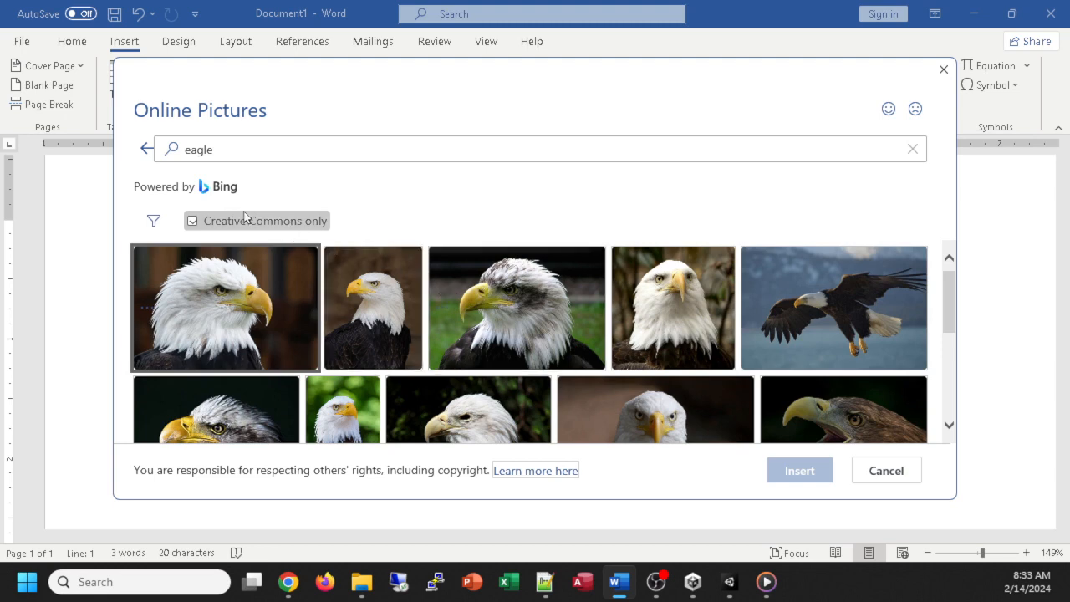
- Turn off the Creative Commons only filter to browse the unrestricted eagle pictures, and turn the filter back on
left_click(226, 222)
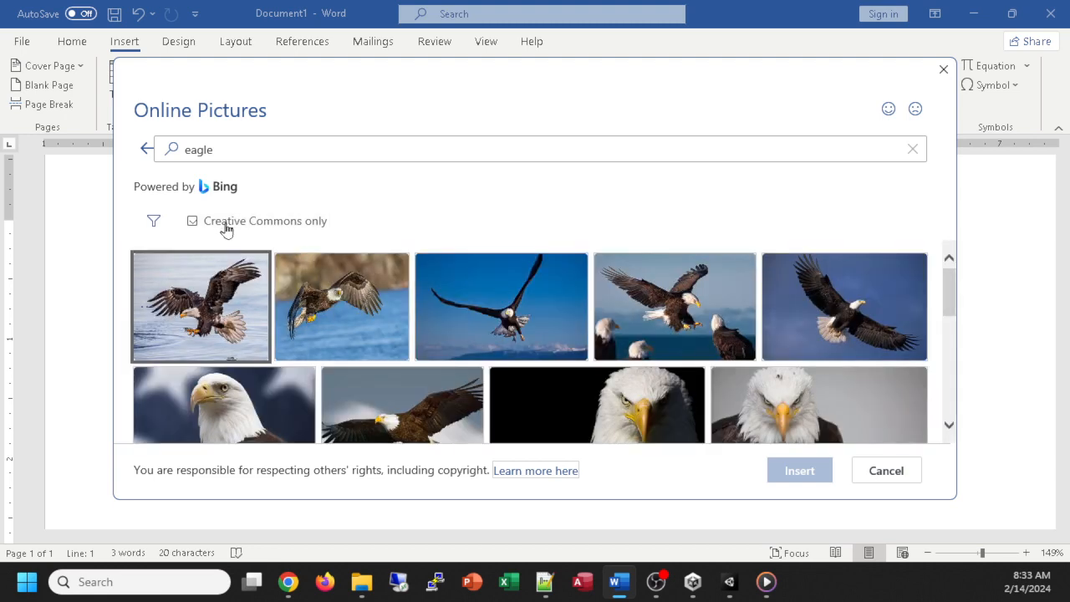
mouse_move(419, 313)
mouse_move(951, 286)
left_mouse_down()
mouse_move(949, 409)
mouse_move(936, 286)
left_mouse_up()
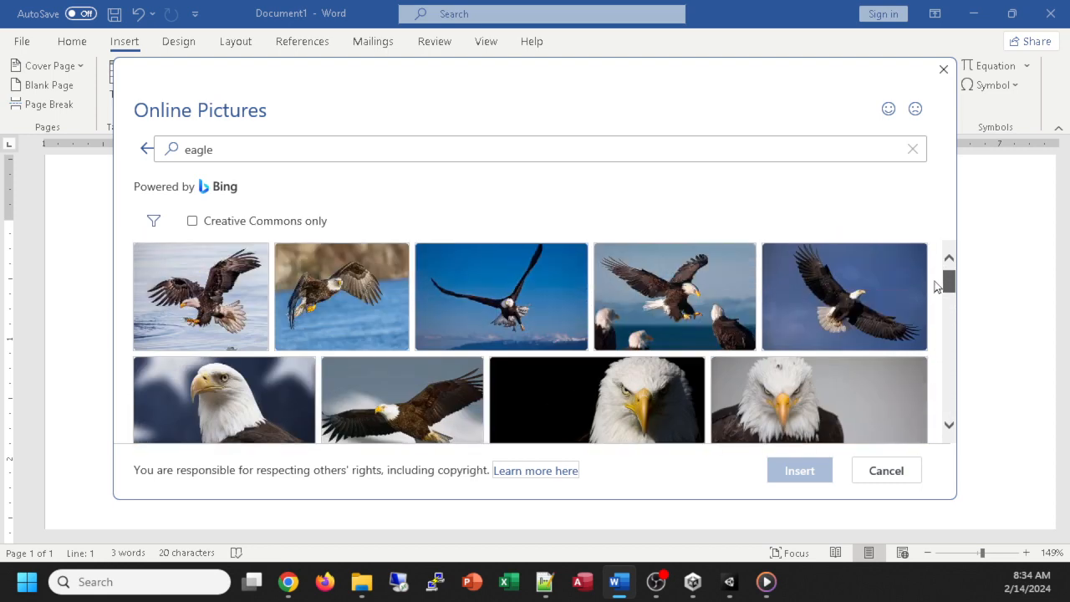
left_click(264, 226)
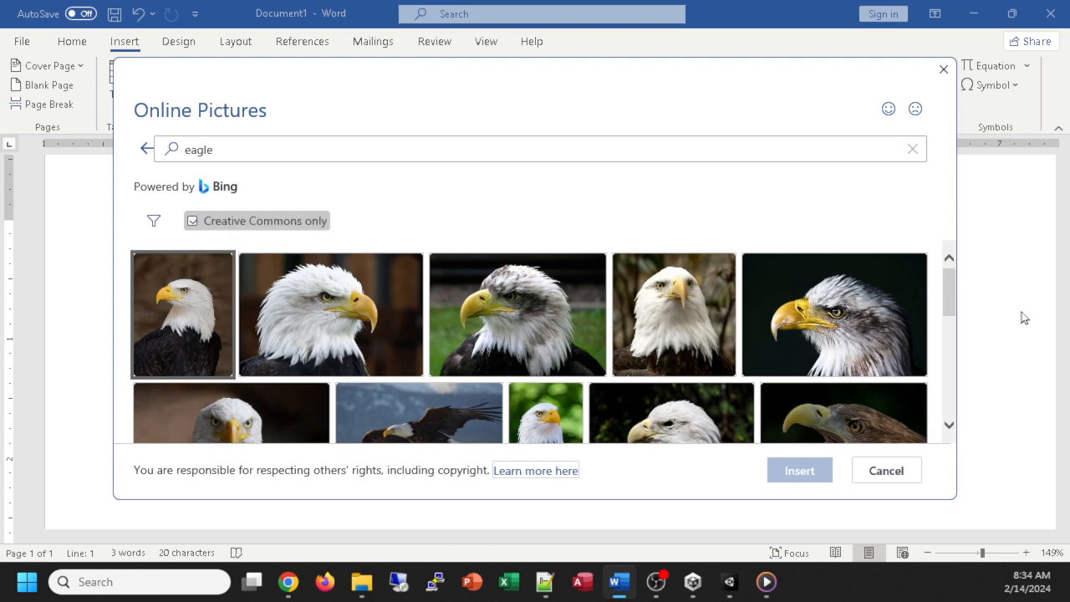
- Look through the Creative Commons eagle pictures for one that suits the letterhead
scroll(504, 301, "down", 5)
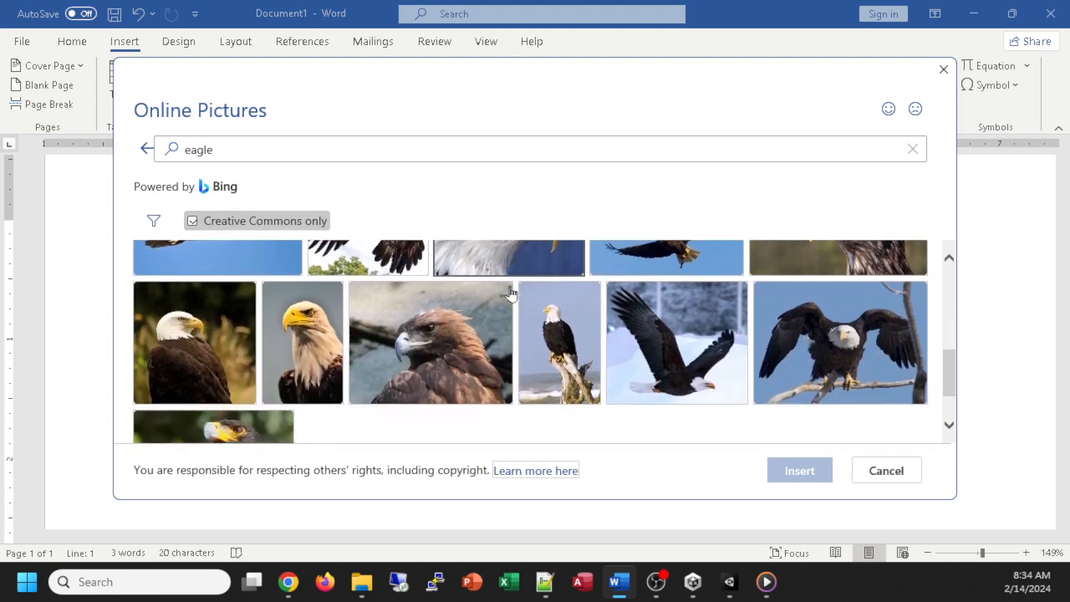
scroll(510, 292, "down", 2)
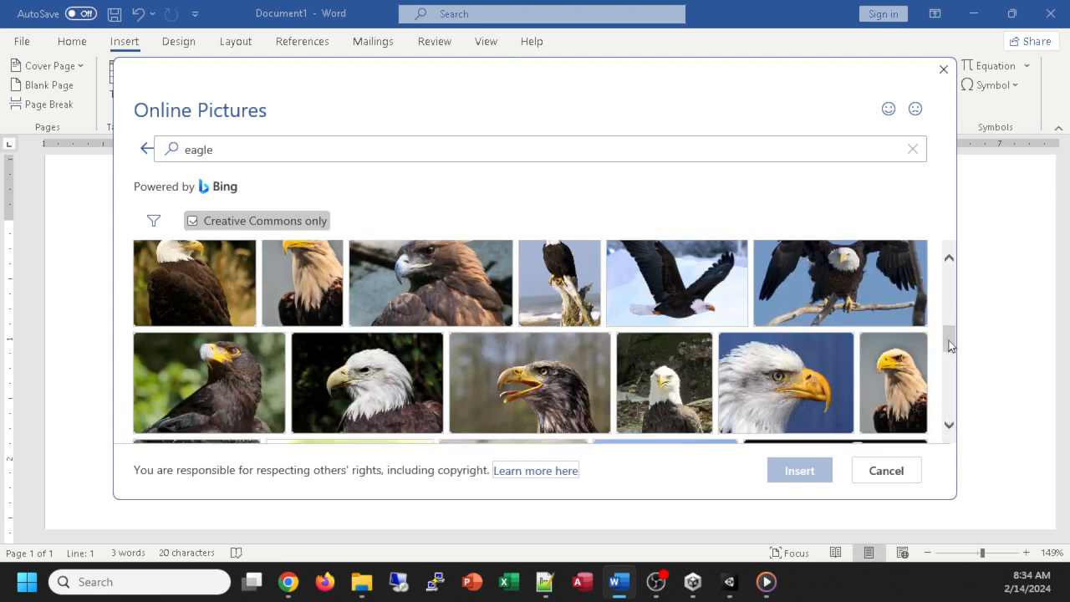
left_click_drag(949, 345, 951, 409)
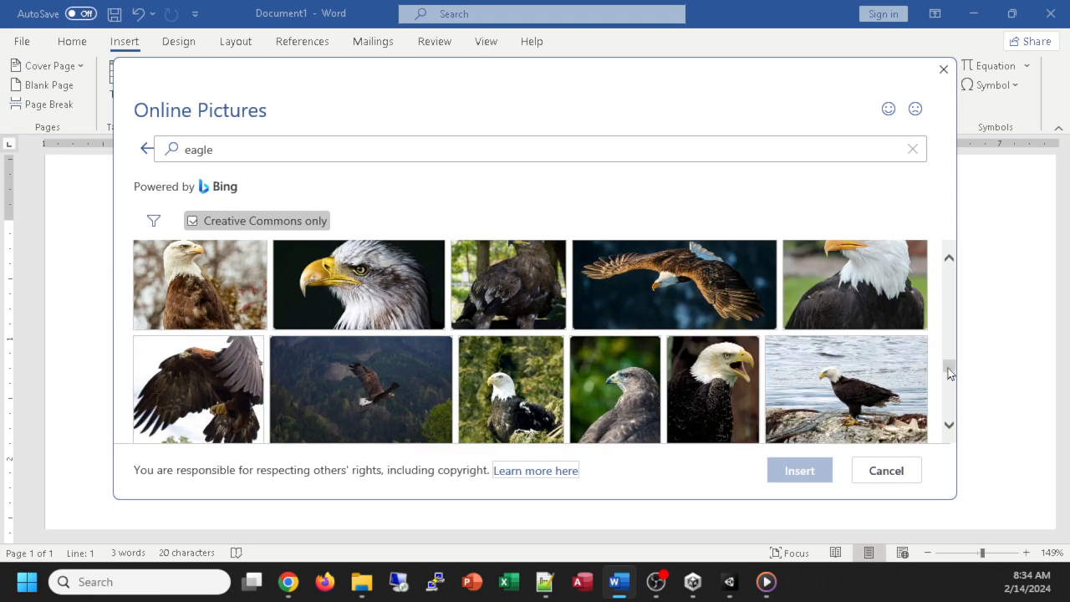
left_click_drag(947, 367, 956, 425)
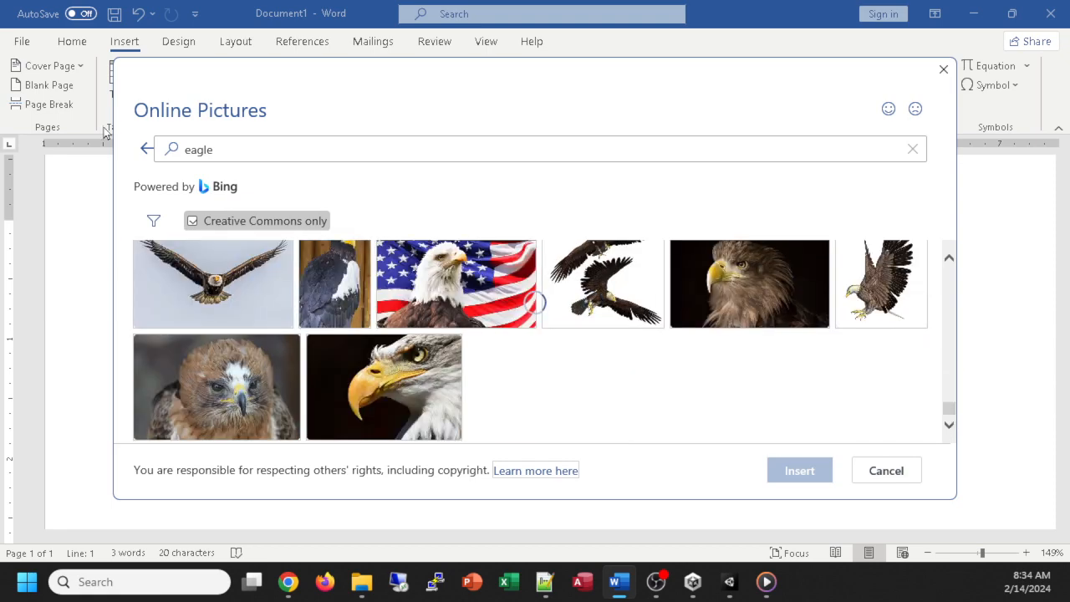
- Change the online picture search to "eagle drawing"
left_click(226, 148)
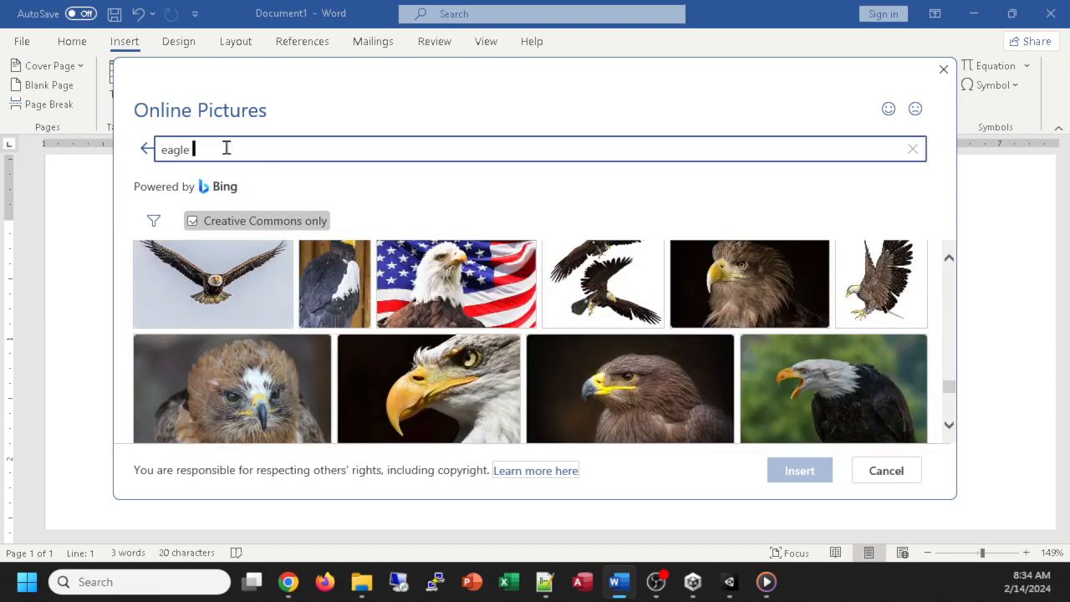
type("drawing")
key("Return")
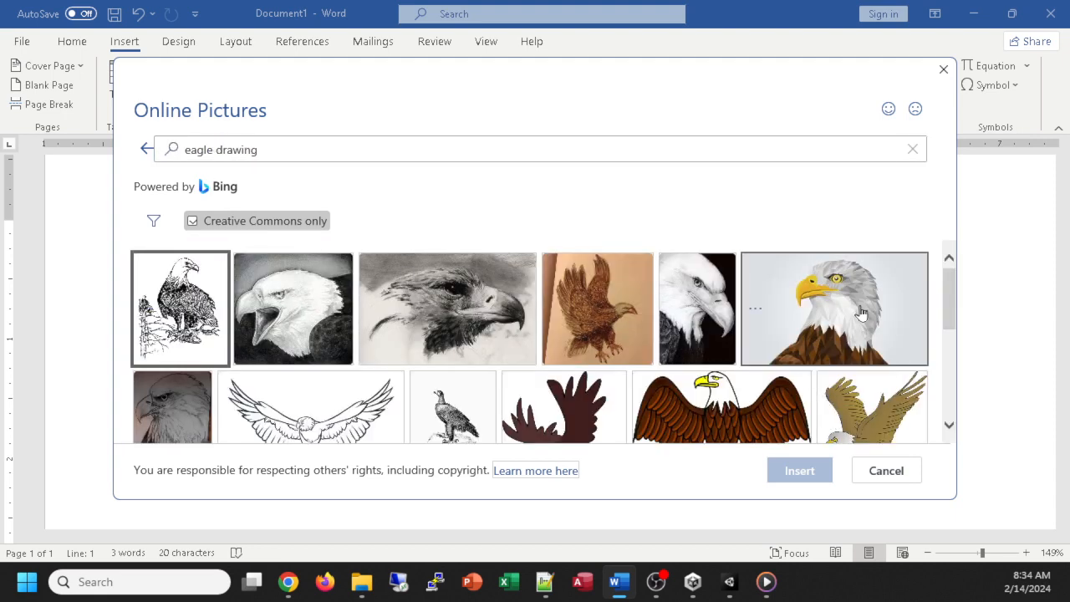
- Examine the eagle drawing results for a picture that suits the letterhead
scroll(837, 336, "down", 2)
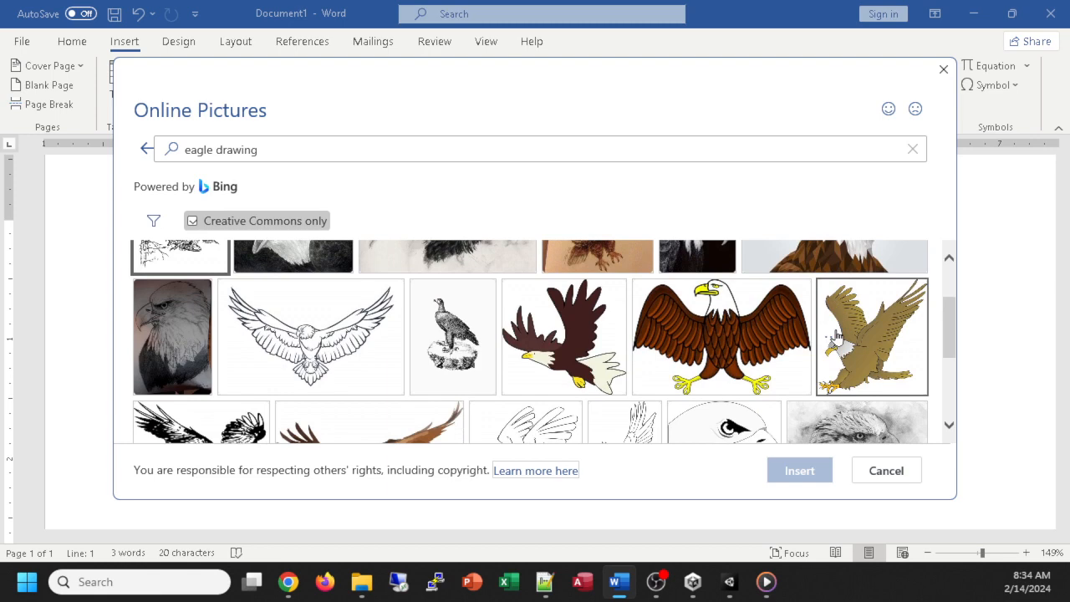
scroll(837, 336, "down", 3)
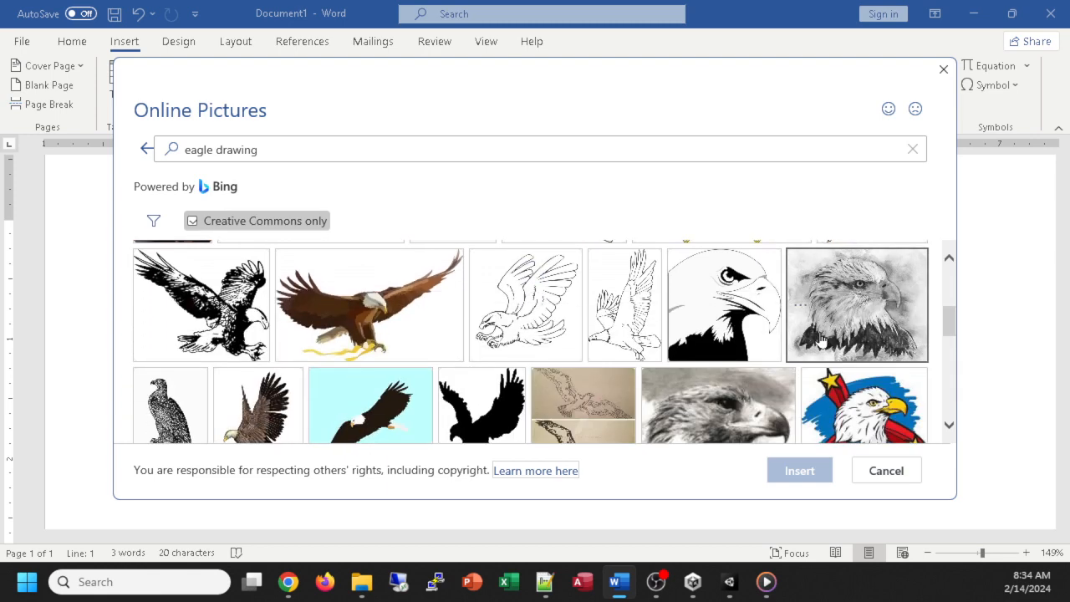
scroll(822, 338, "down", 5)
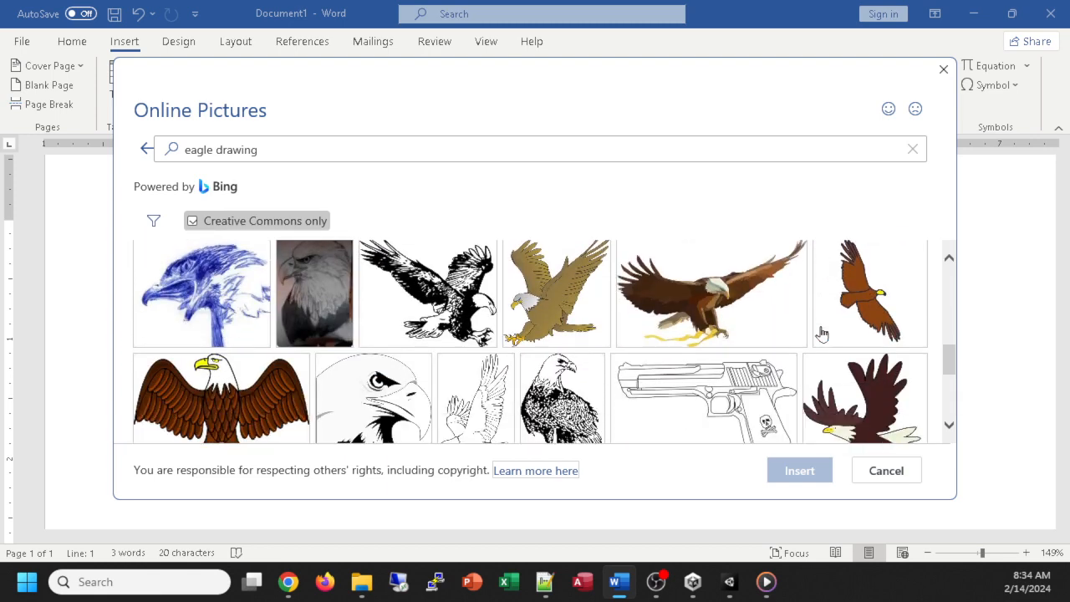
scroll(827, 343, "down", 1)
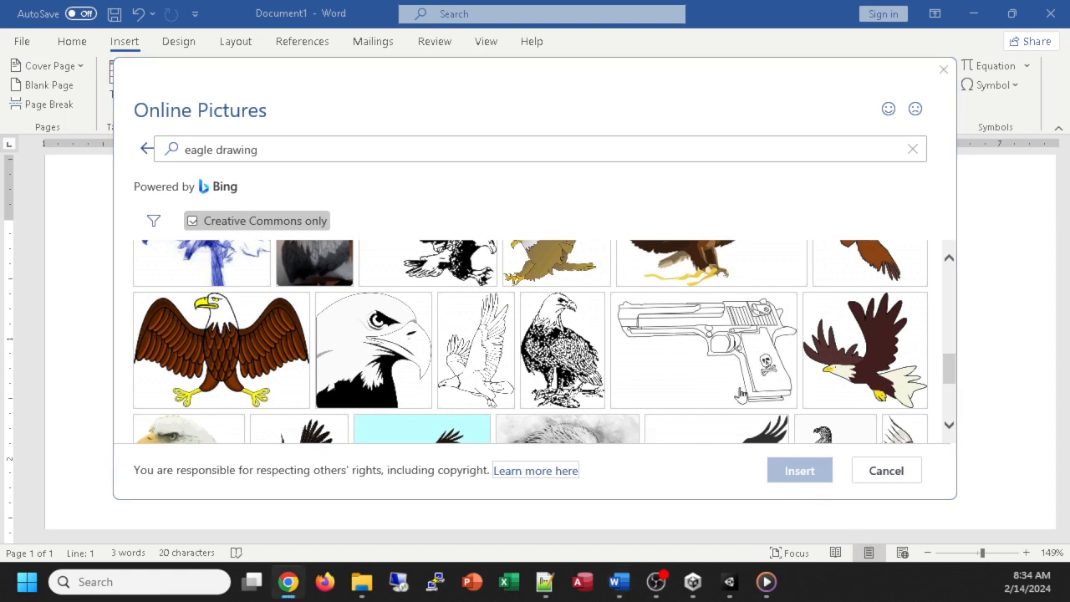
scroll(740, 394, "up", 1)
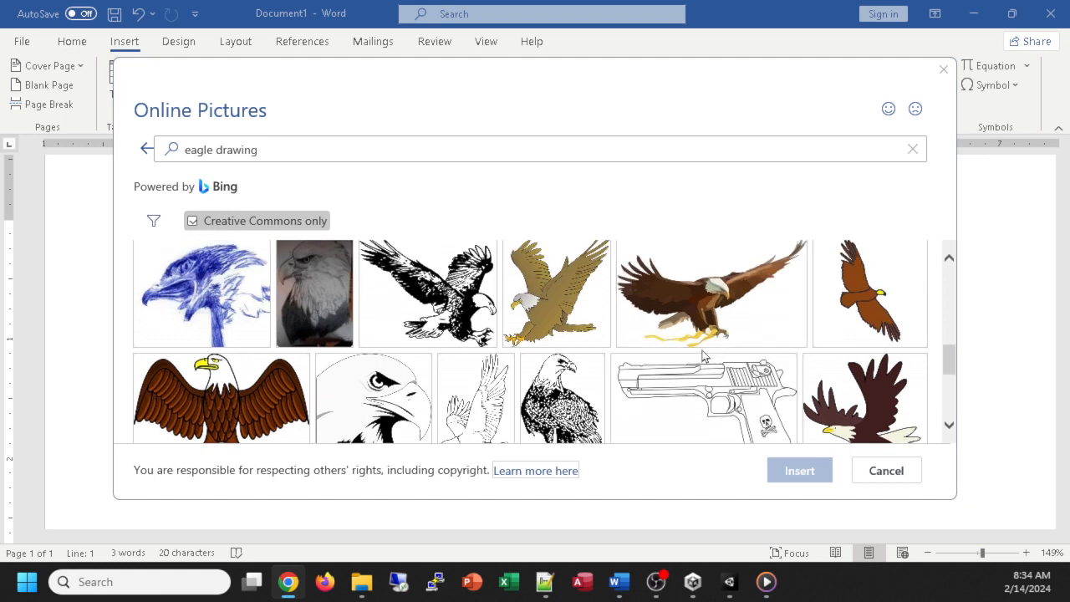
scroll(681, 341, "down", 5)
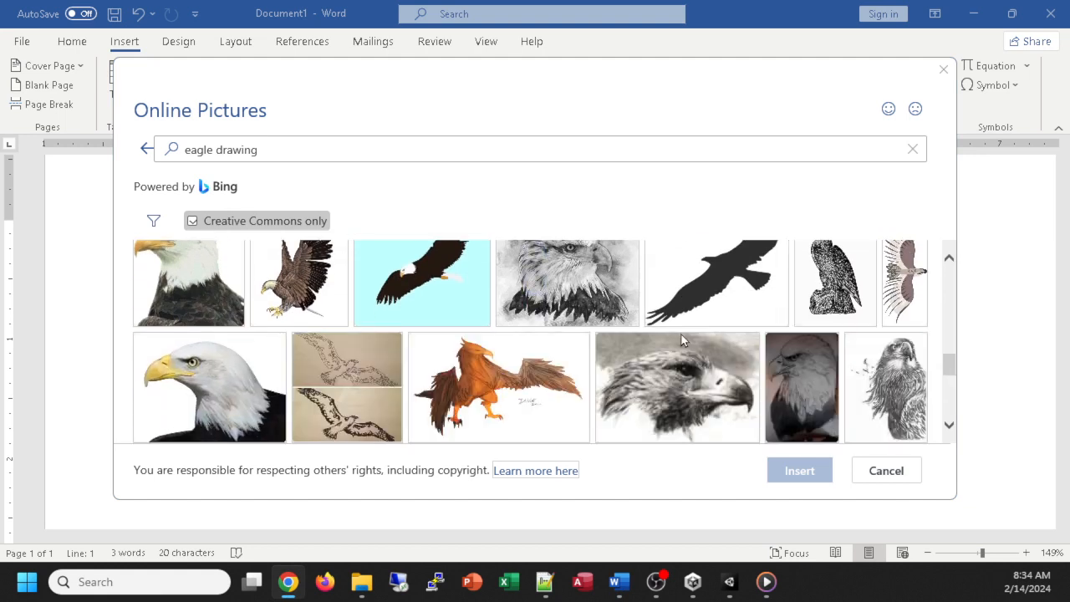
scroll(681, 335, "down", 3)
scroll(681, 334, "down", 4)
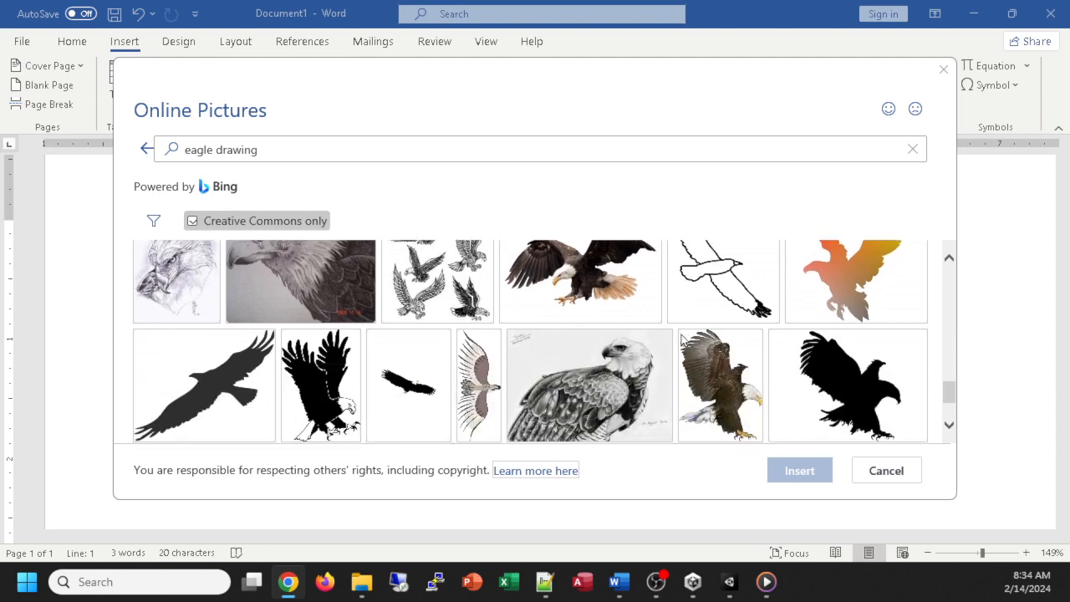
scroll(681, 335, "down", 2)
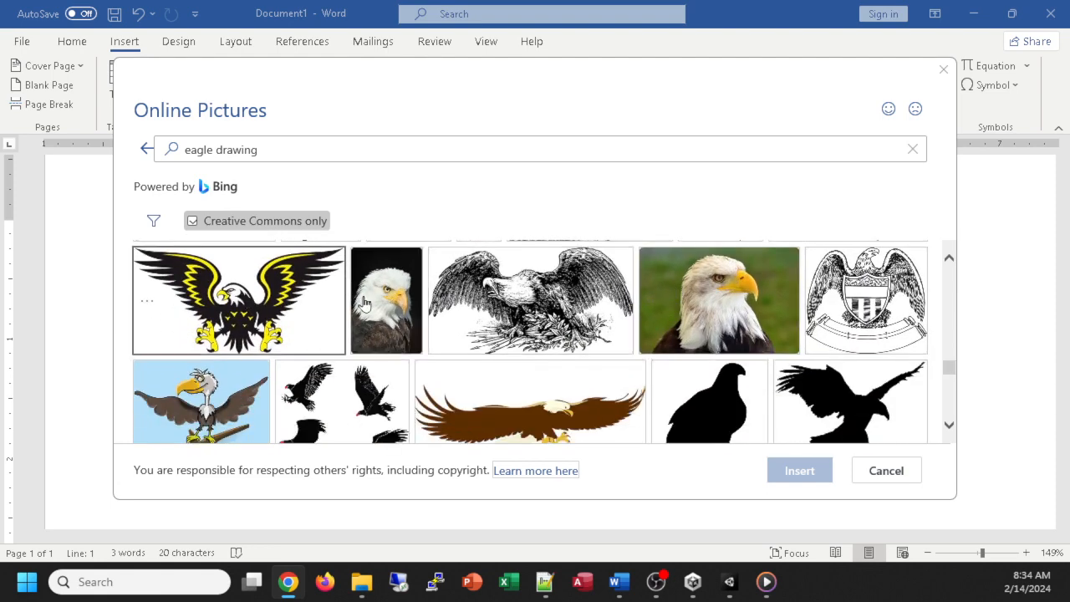
scroll(475, 310, "down", 5)
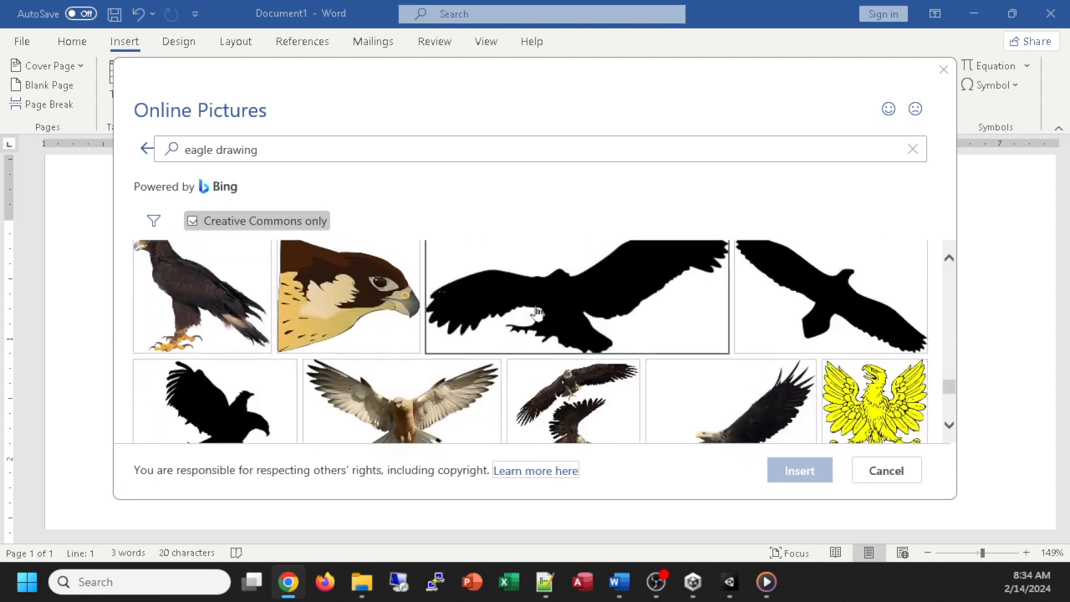
scroll(615, 310, "down", 5)
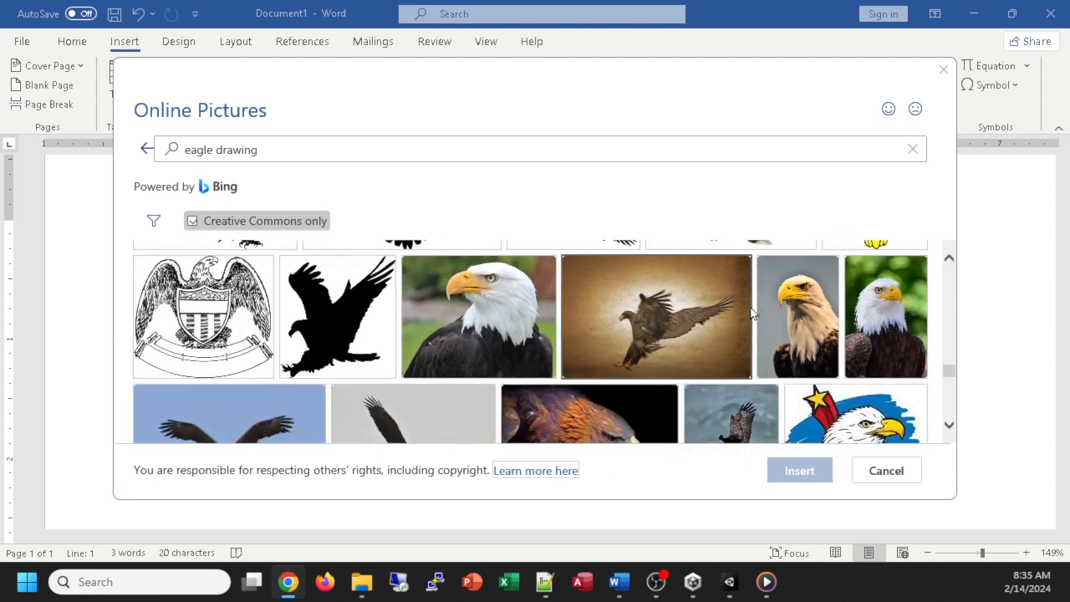
scroll(752, 314, "down", 3)
scroll(752, 311, "down", 2)
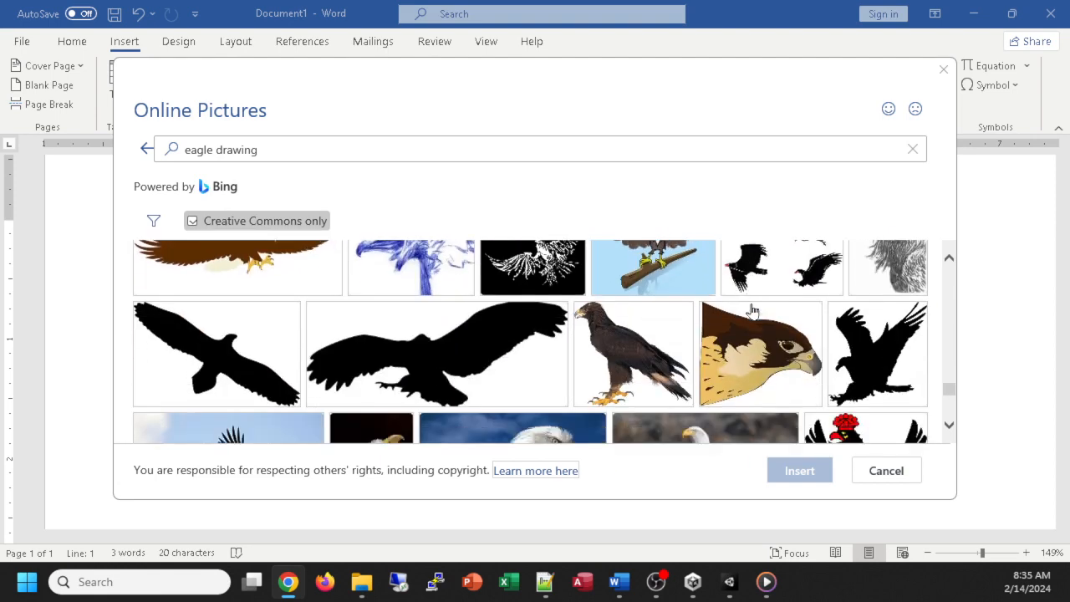
scroll(752, 311, "down", 3)
scroll(752, 312, "down", 3)
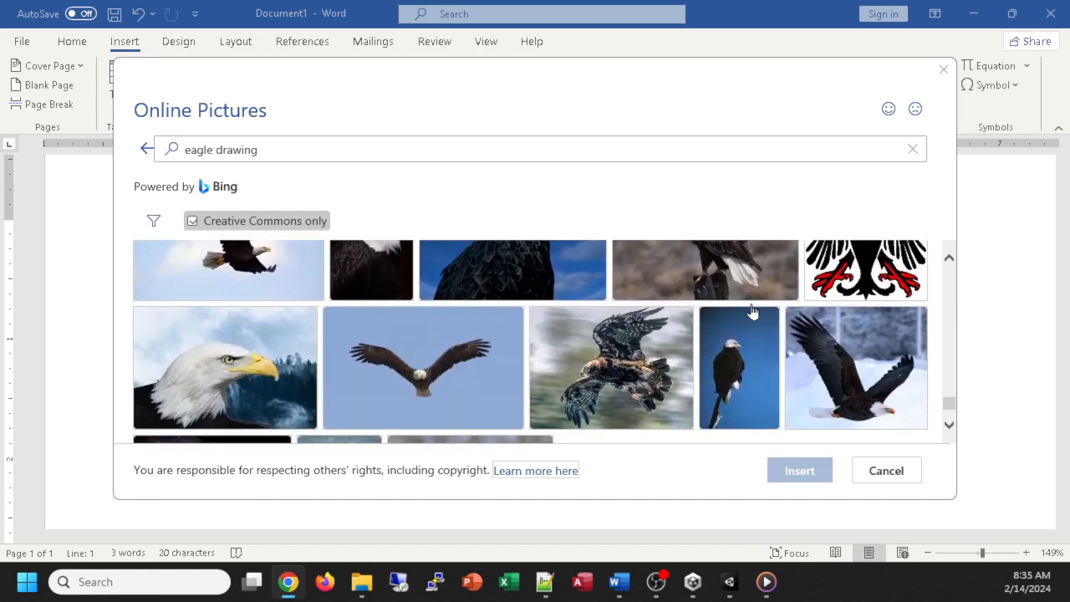
scroll(705, 355, "down", 3)
scroll(702, 351, "down", 15)
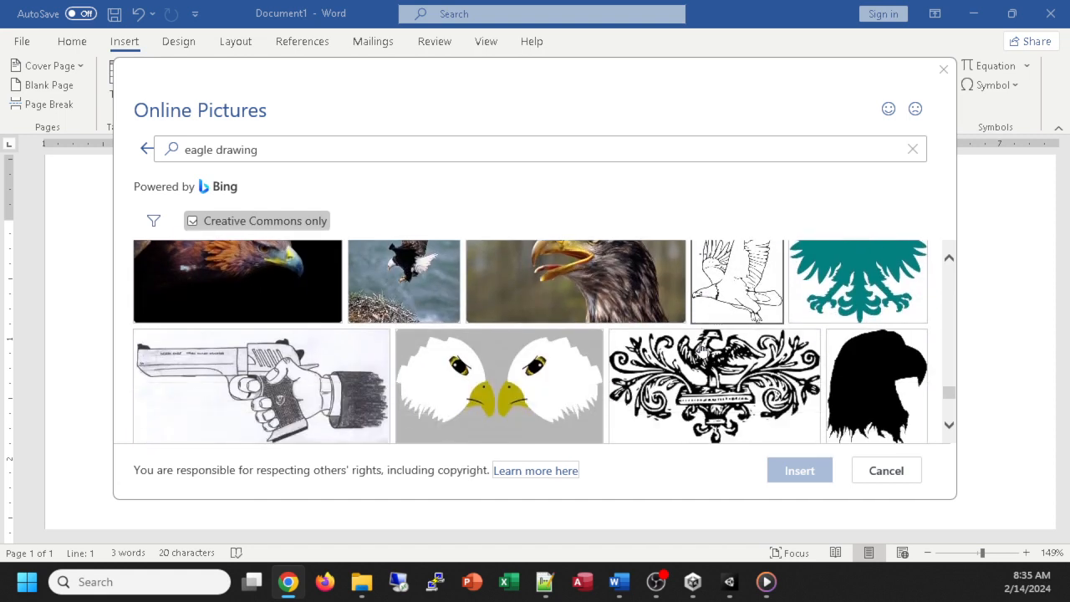
scroll(700, 345, "down", 12)
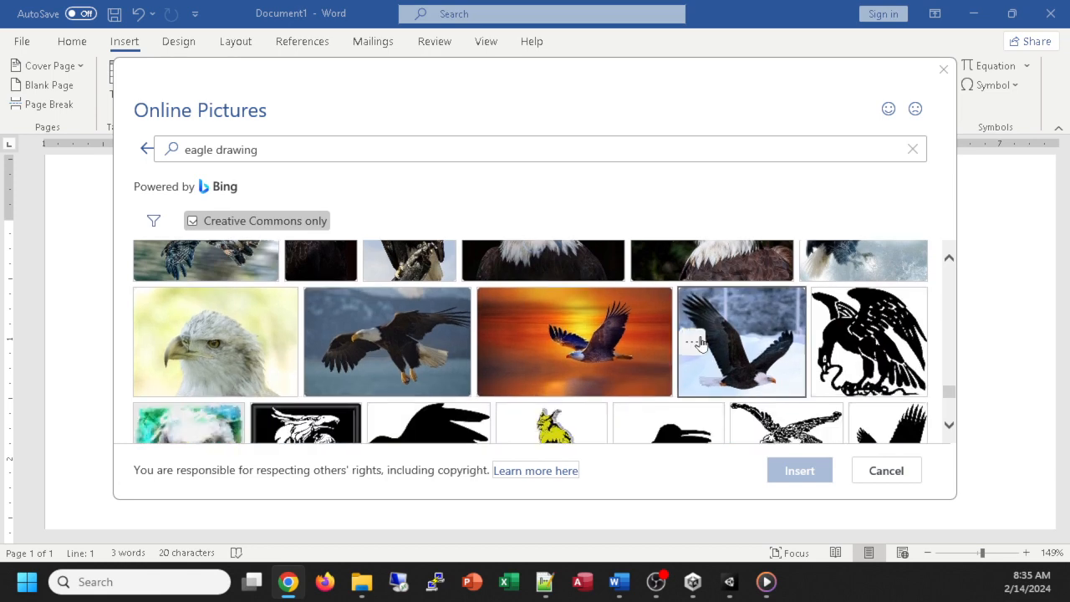
scroll(701, 339, "down", 10)
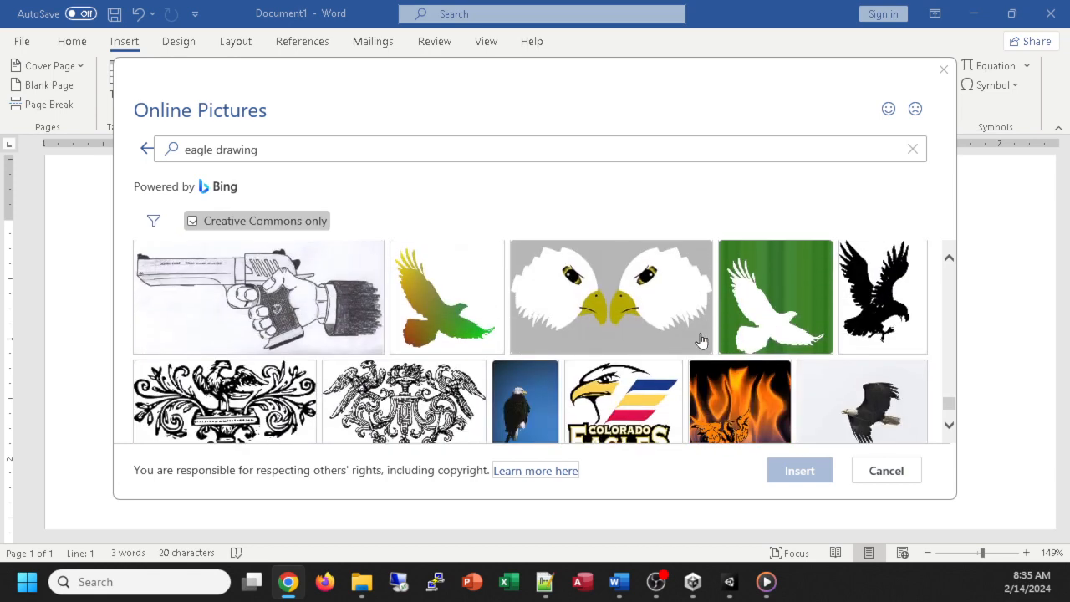
scroll(699, 331, "down", 10)
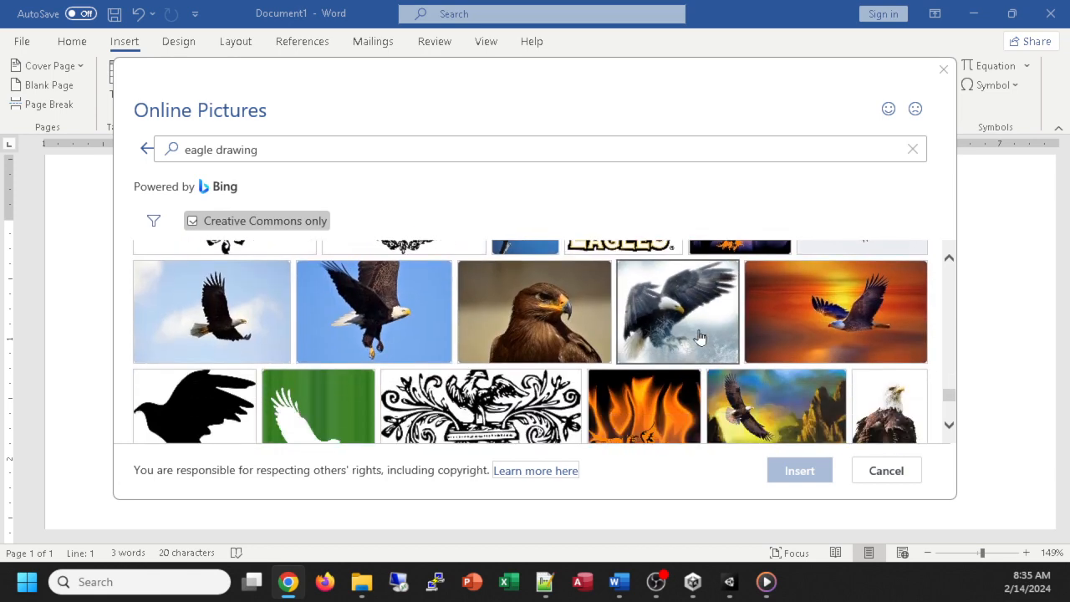
scroll(700, 332, "down", 10)
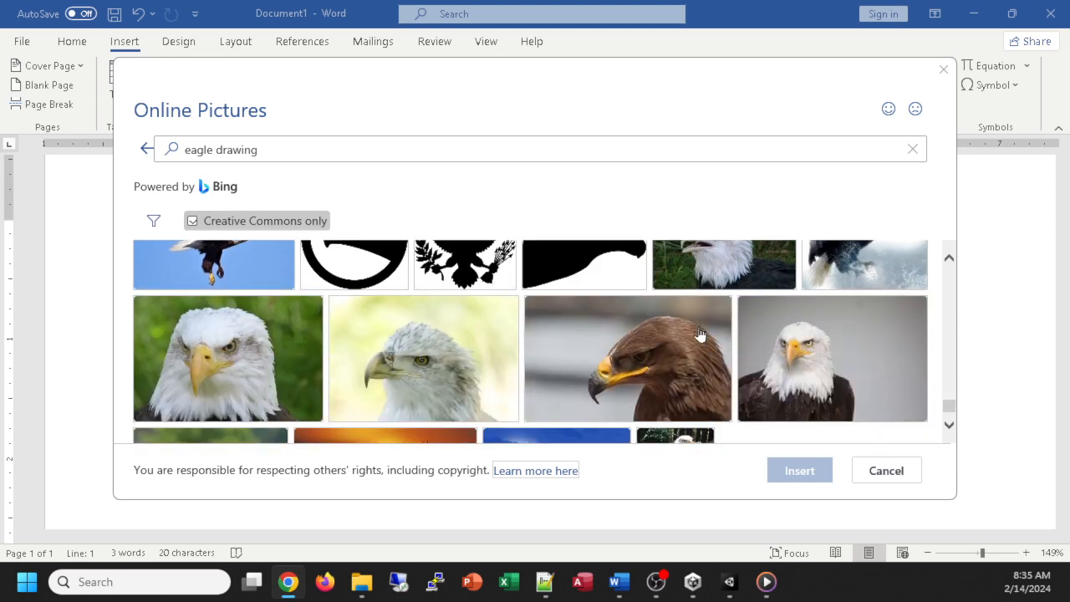
scroll(701, 334, "down", 5)
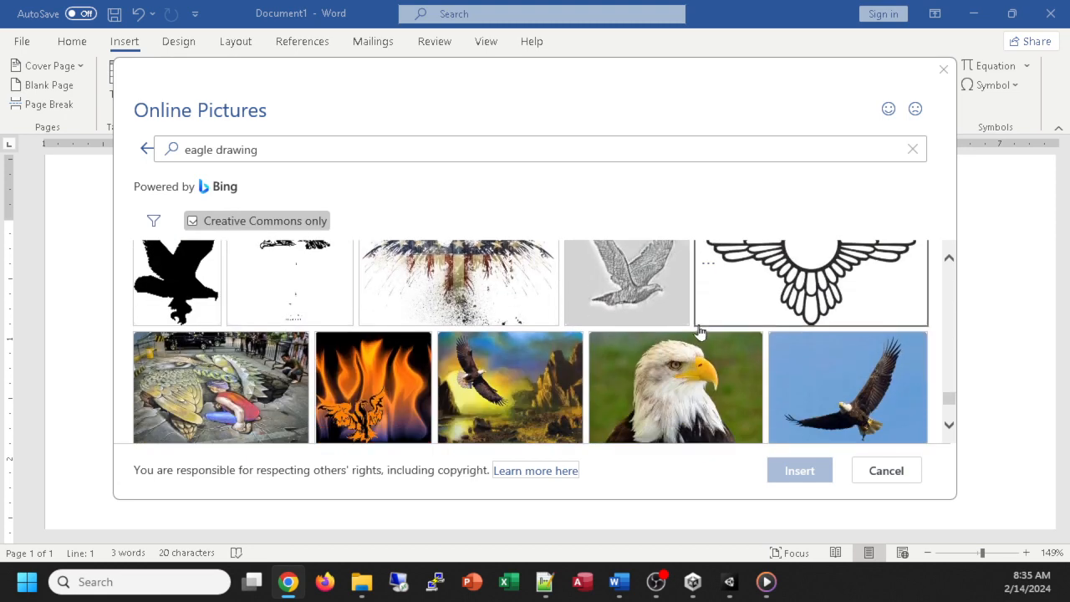
scroll(695, 336, "up", 3)
scroll(695, 336, "up", 3)
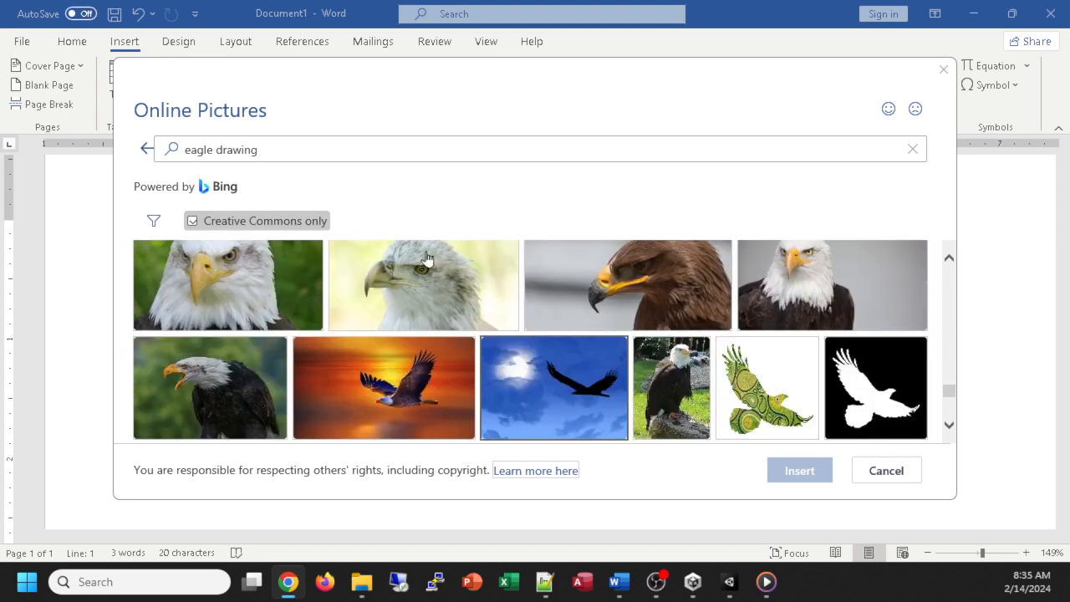
- Search the online pictures for "eagle icon" and look through the results for a picture that suits the letterhead
left_click(264, 157)
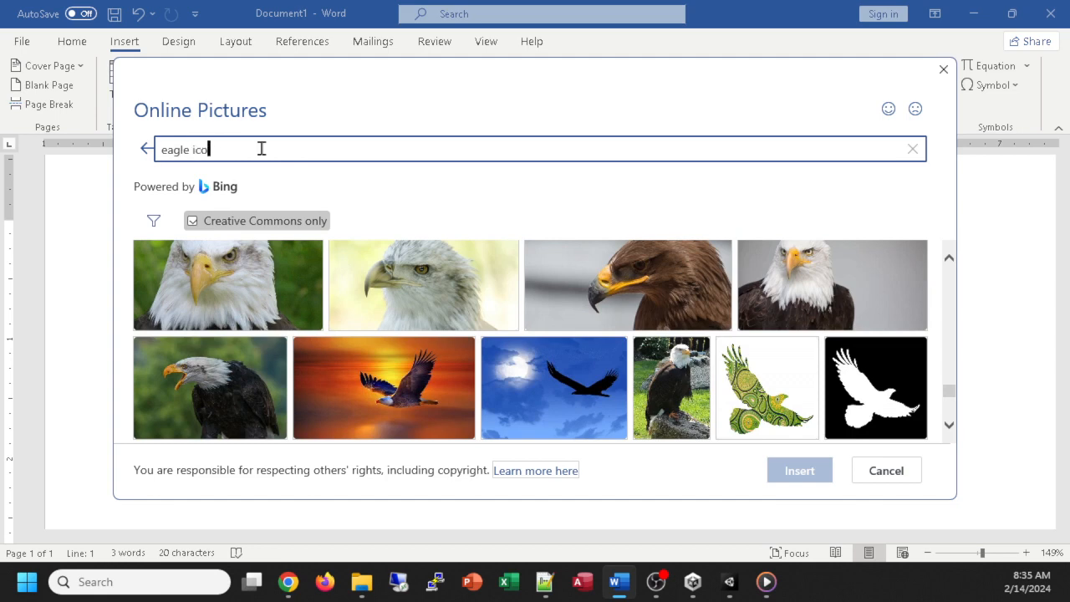
key("Return")
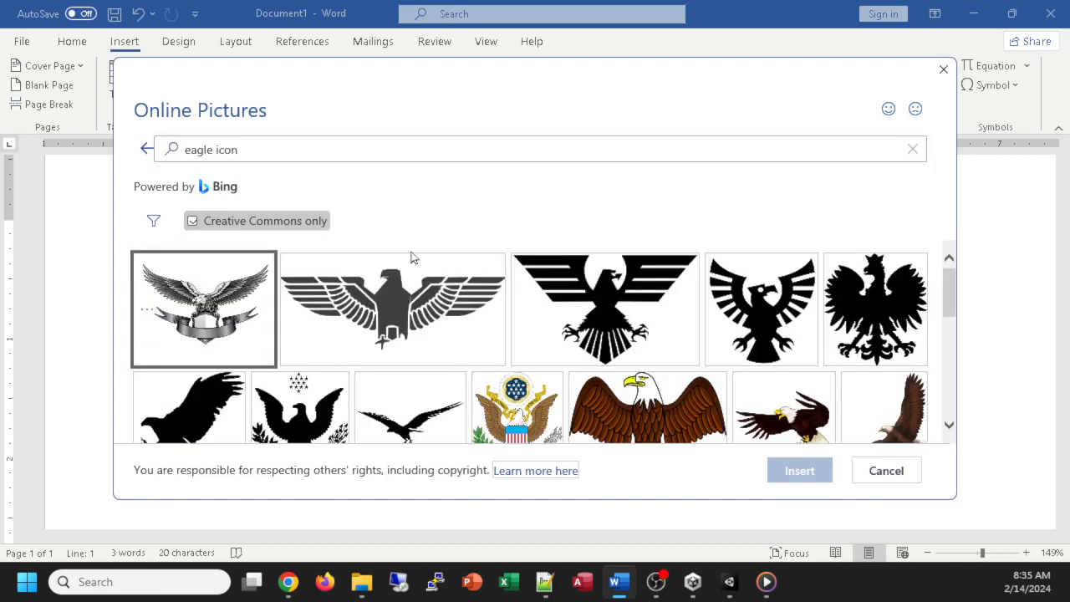
scroll(669, 305, "down", 3)
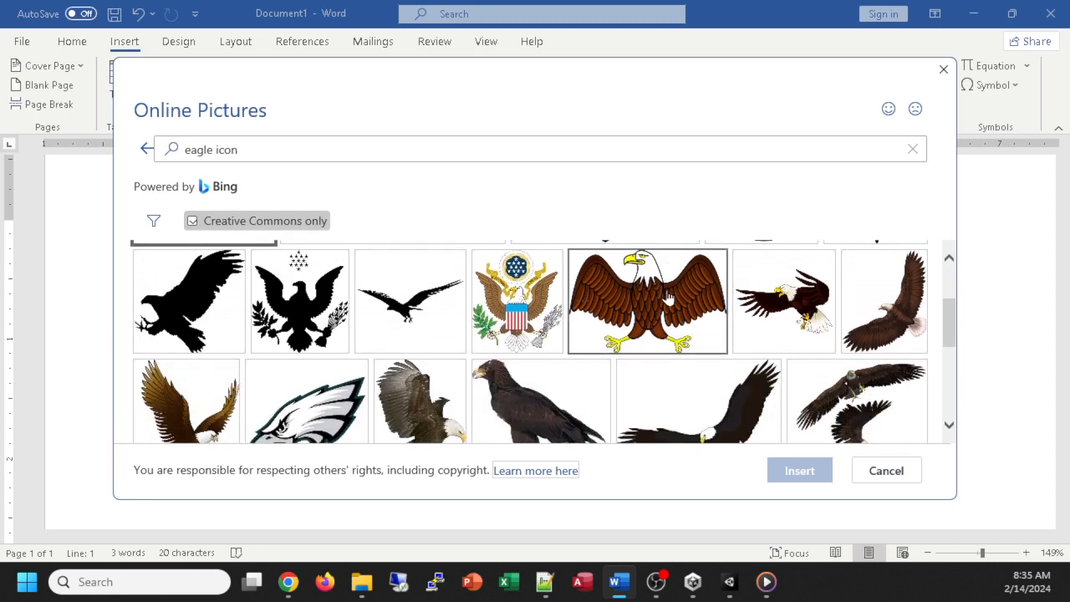
scroll(669, 297, "down", 1)
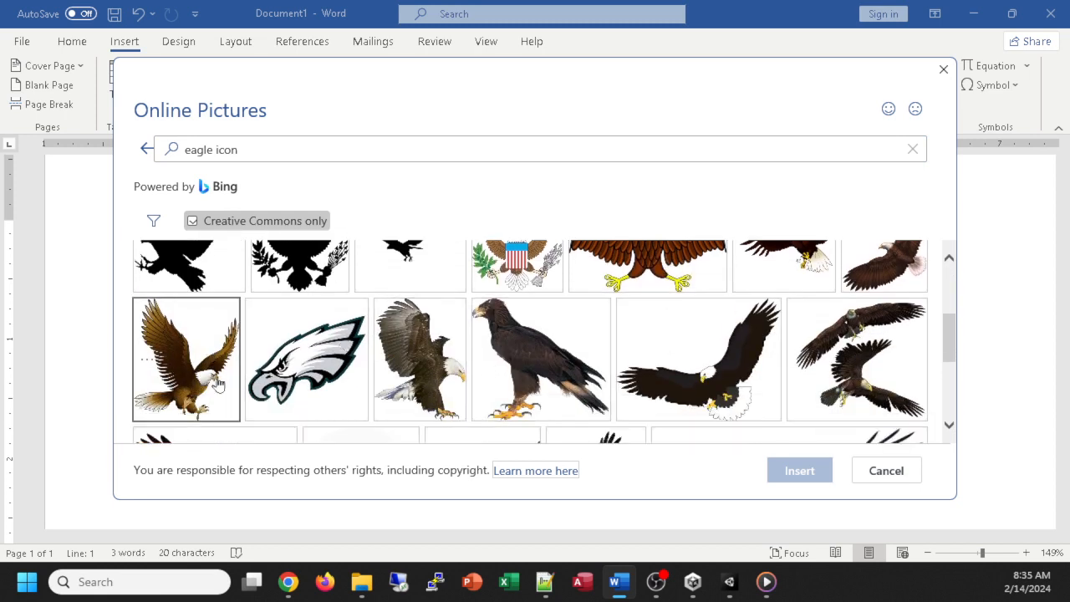
scroll(182, 351, "down", 1)
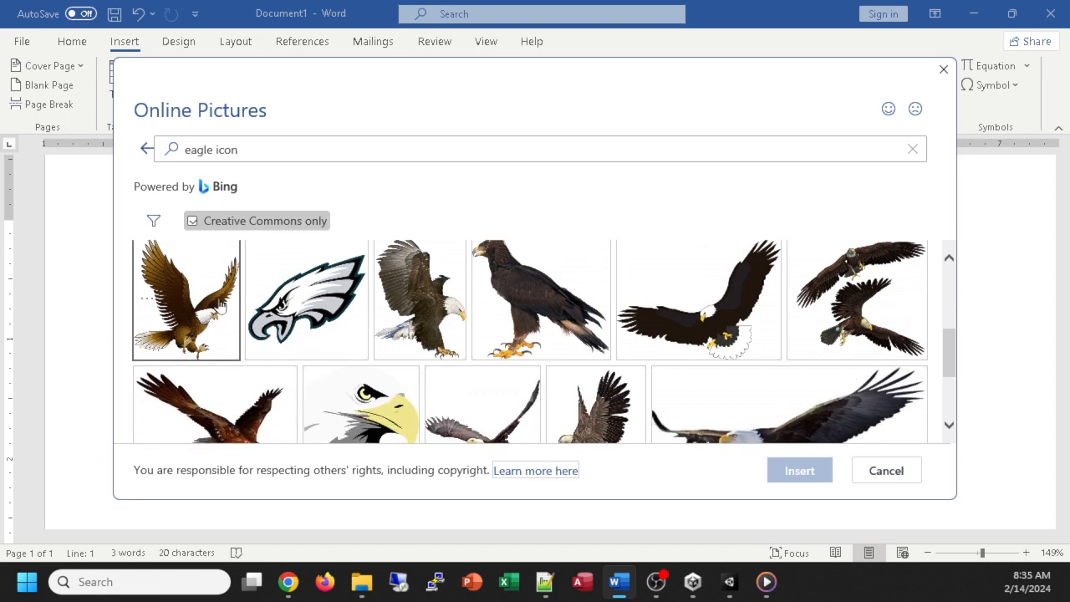
scroll(218, 305, "down", 2)
scroll(389, 290, "down", 6)
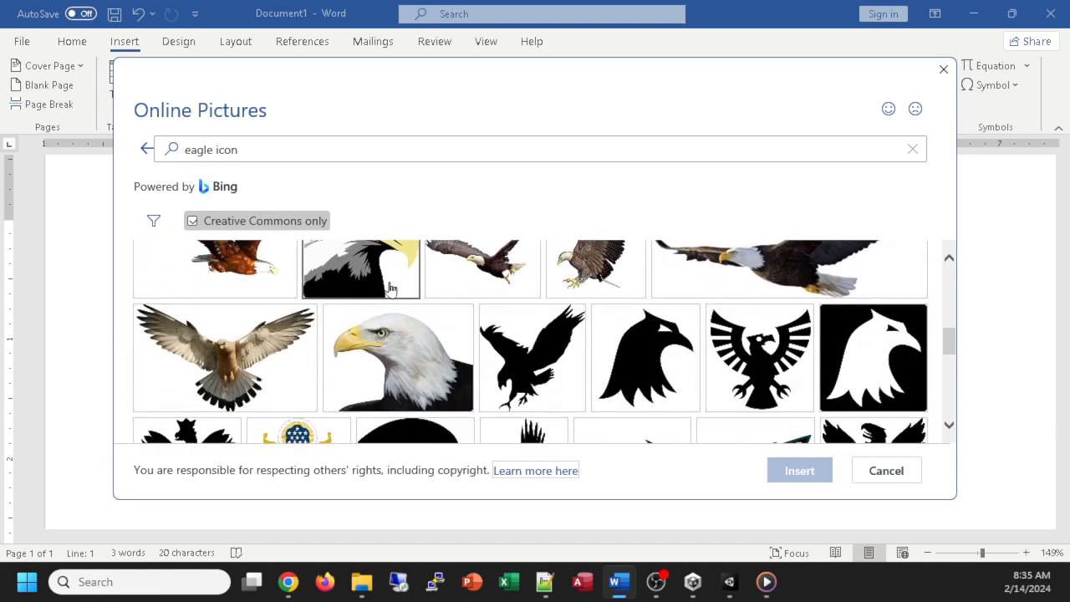
scroll(392, 288, "down", 3)
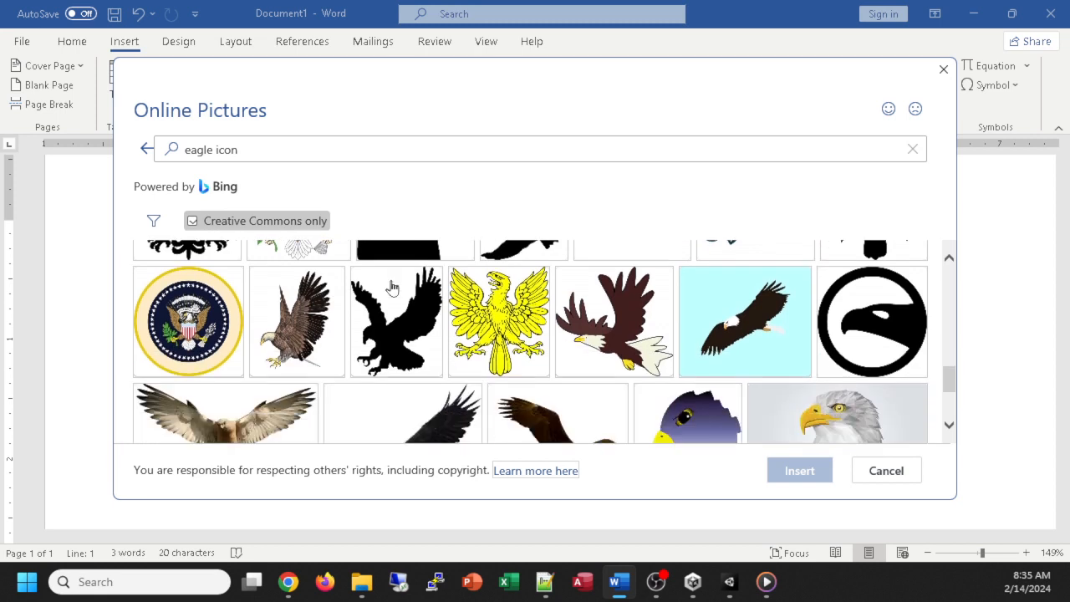
scroll(625, 289, "down", 4)
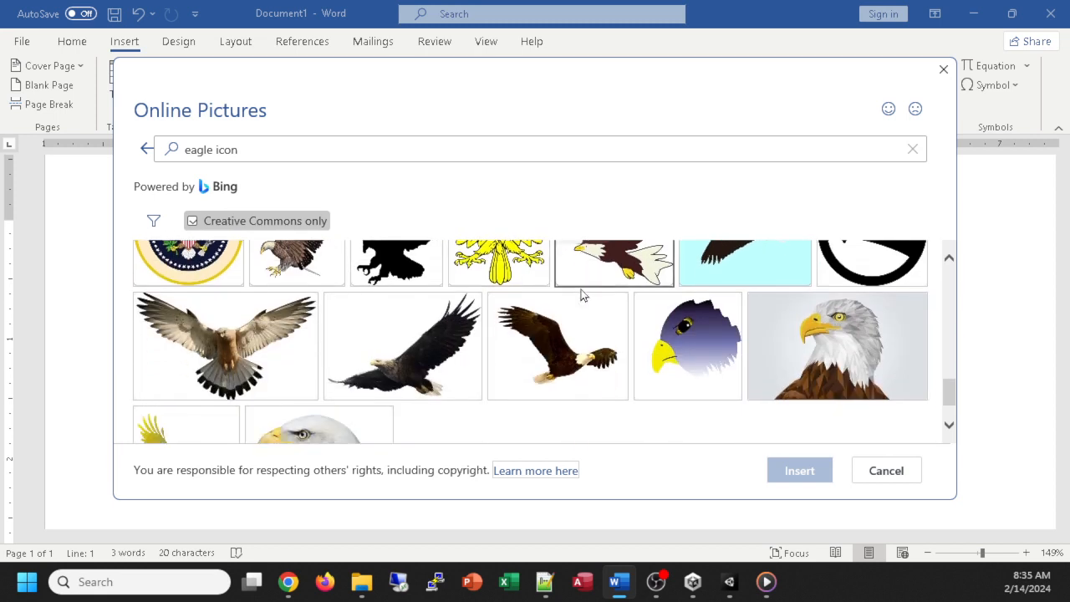
scroll(582, 288, "down", 5)
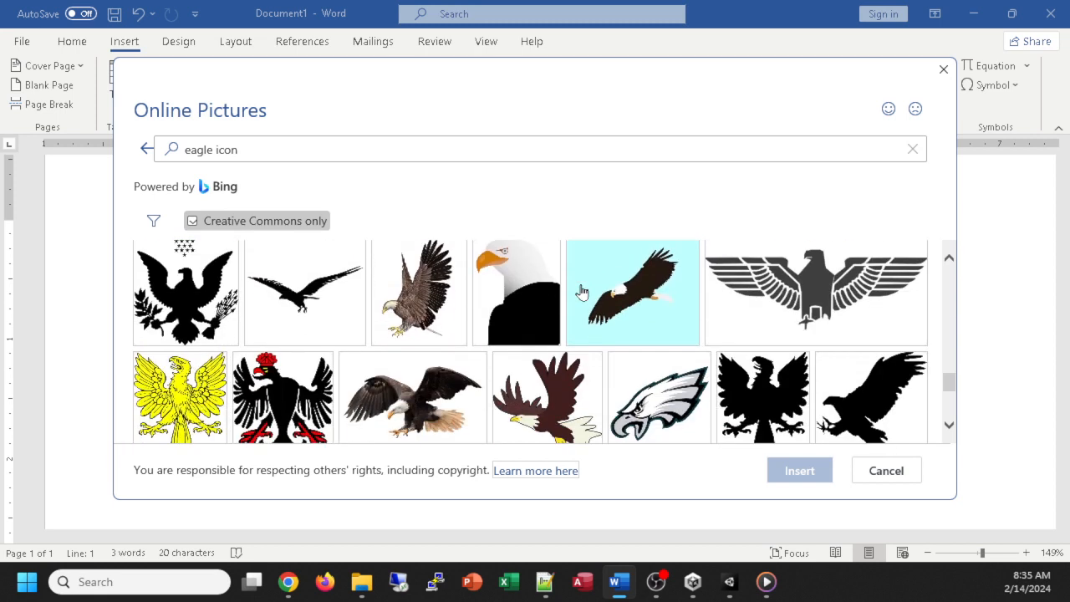
scroll(583, 286, "down", 5)
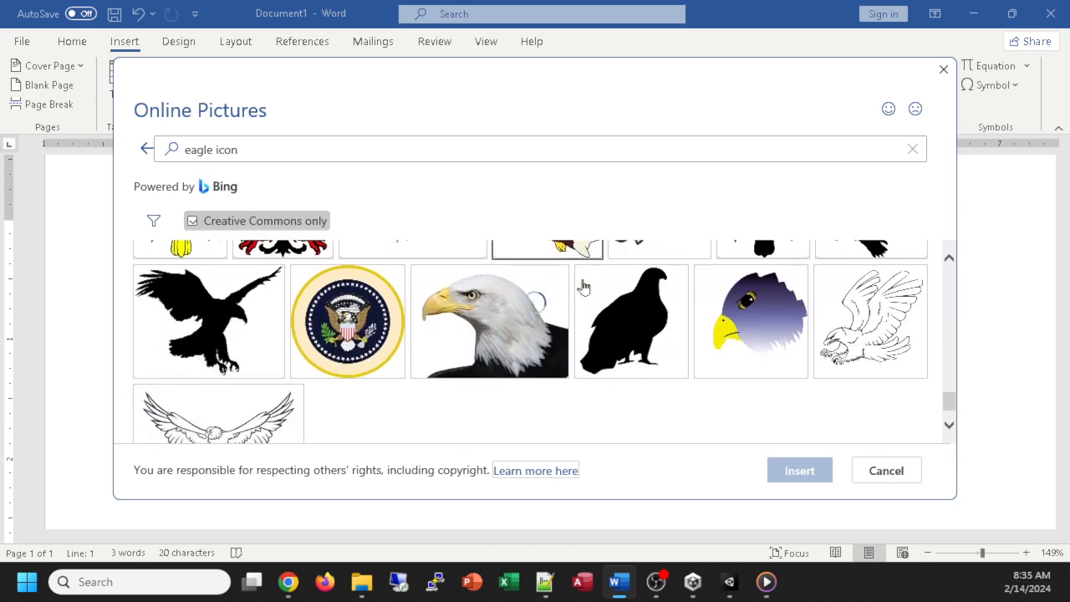
scroll(583, 286, "down", 5)
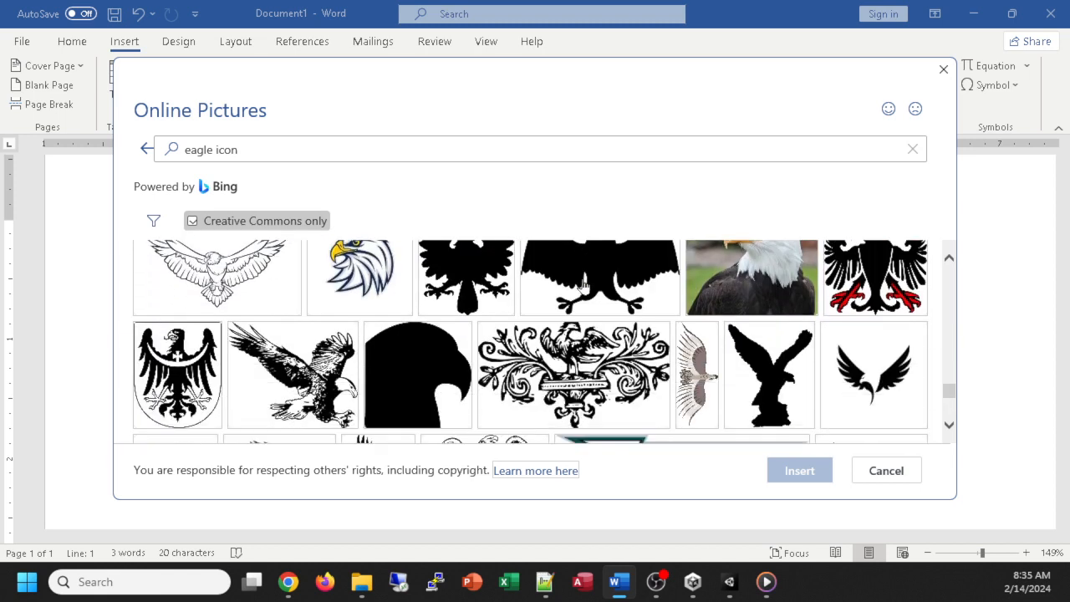
scroll(583, 285, "down", 5)
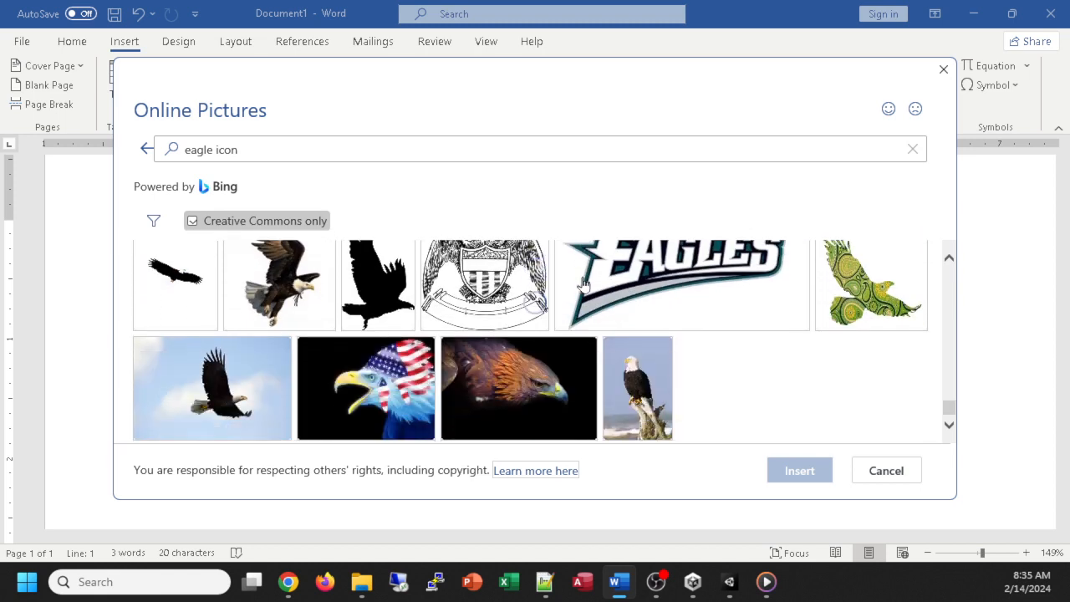
scroll(583, 282, "down", 5)
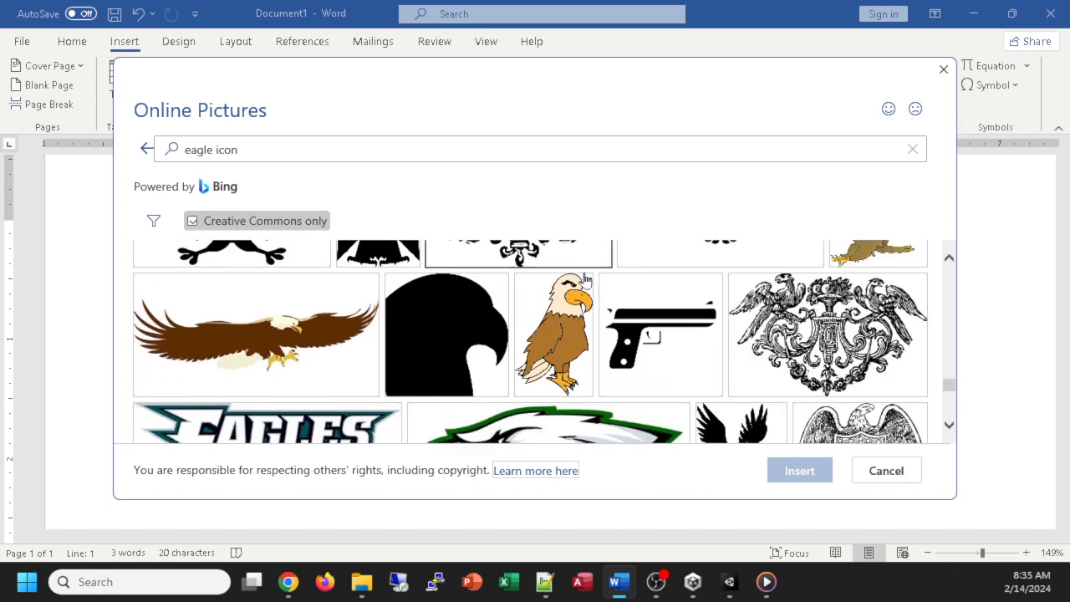
scroll(584, 282, "down", 5)
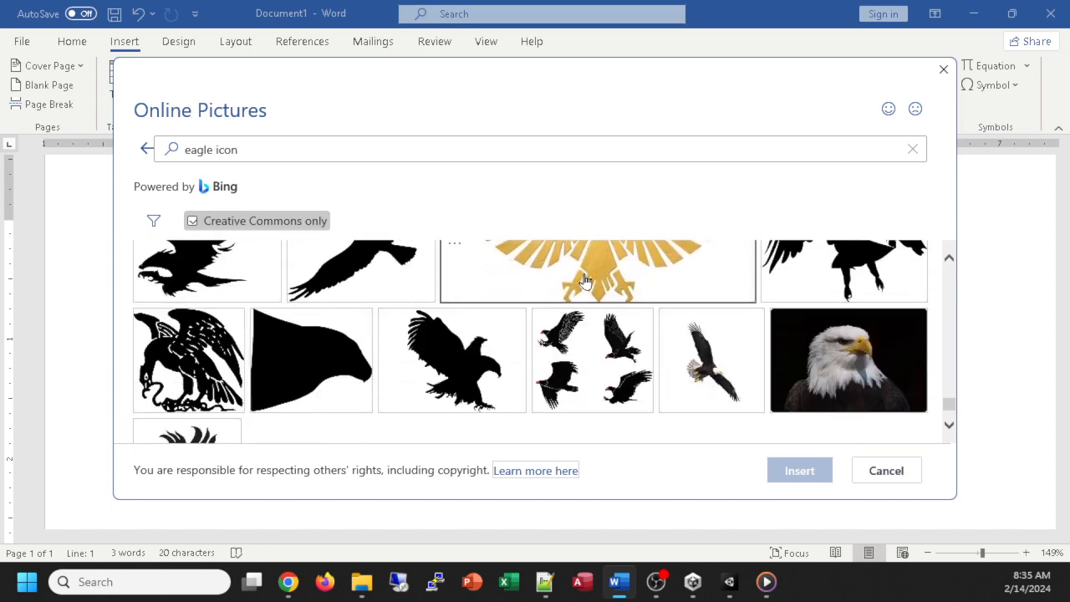
scroll(583, 283, "down", 10)
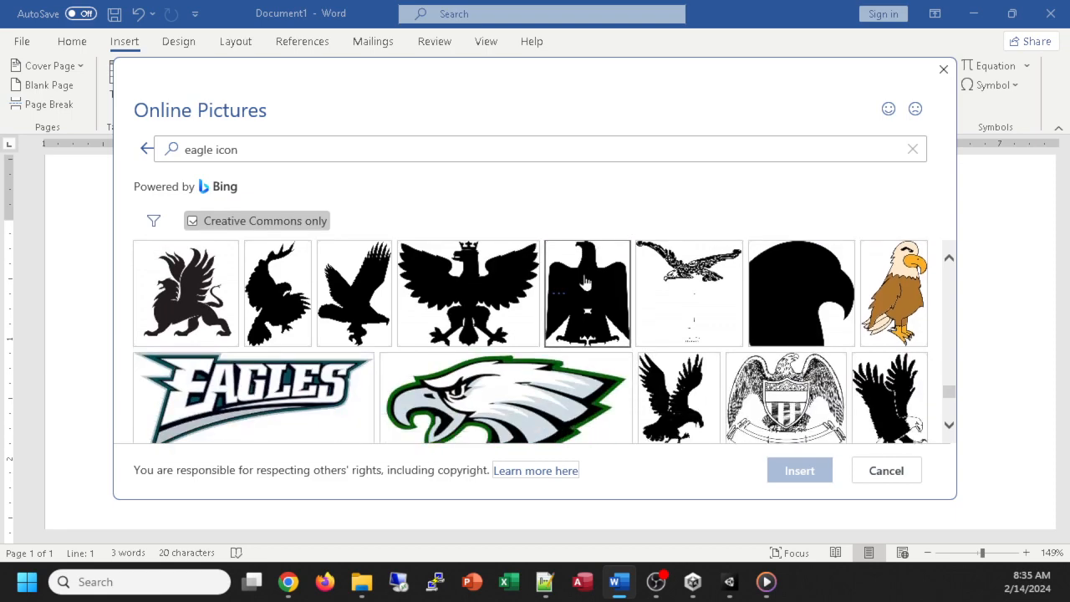
scroll(584, 284, "down", 2)
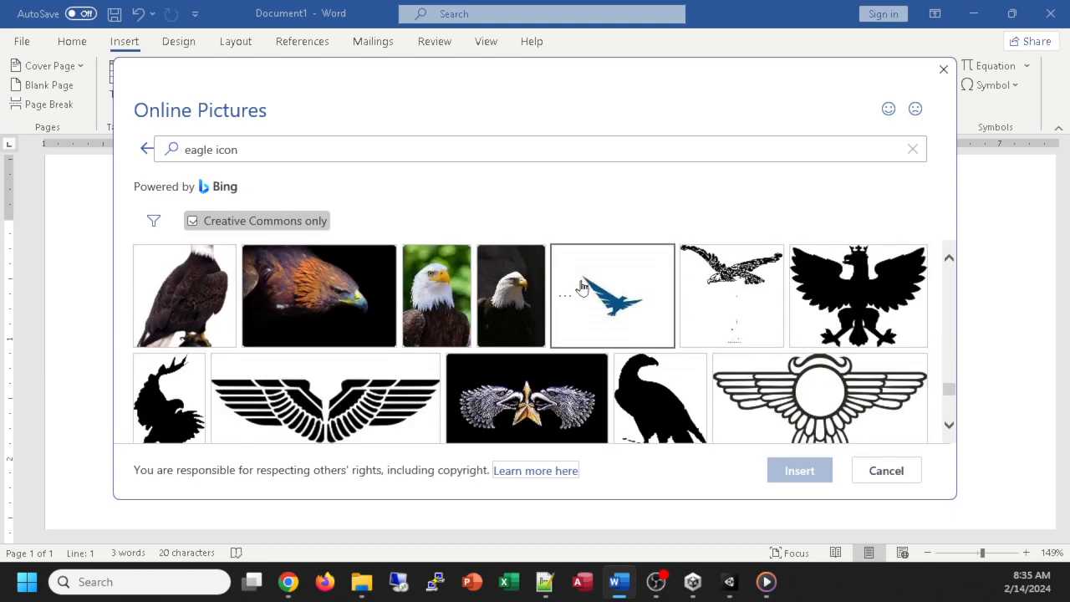
scroll(579, 290, "up", 3)
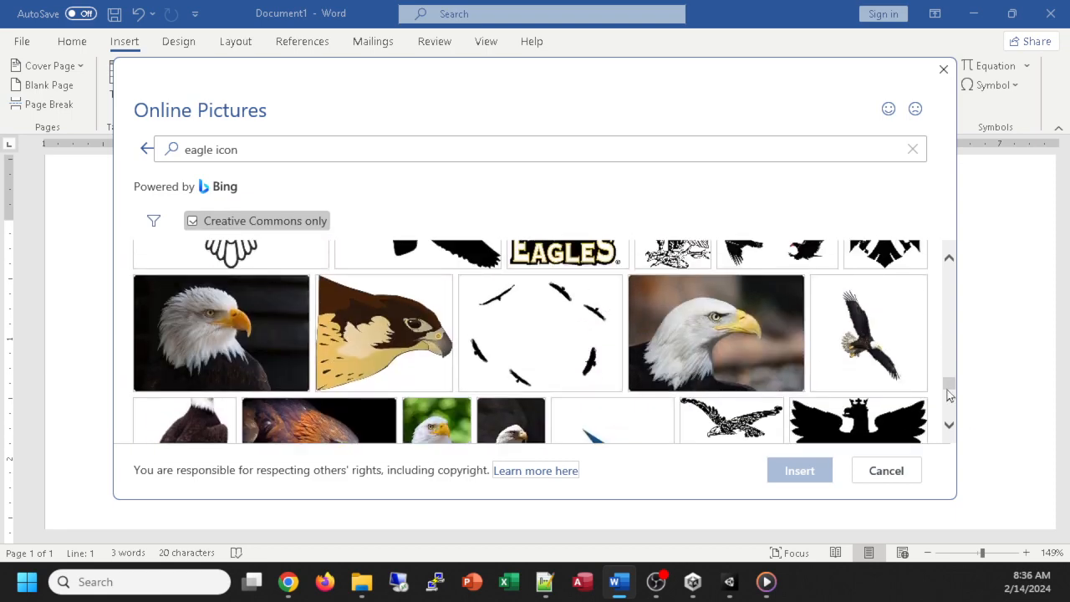
left_click_drag(950, 393, 949, 268)
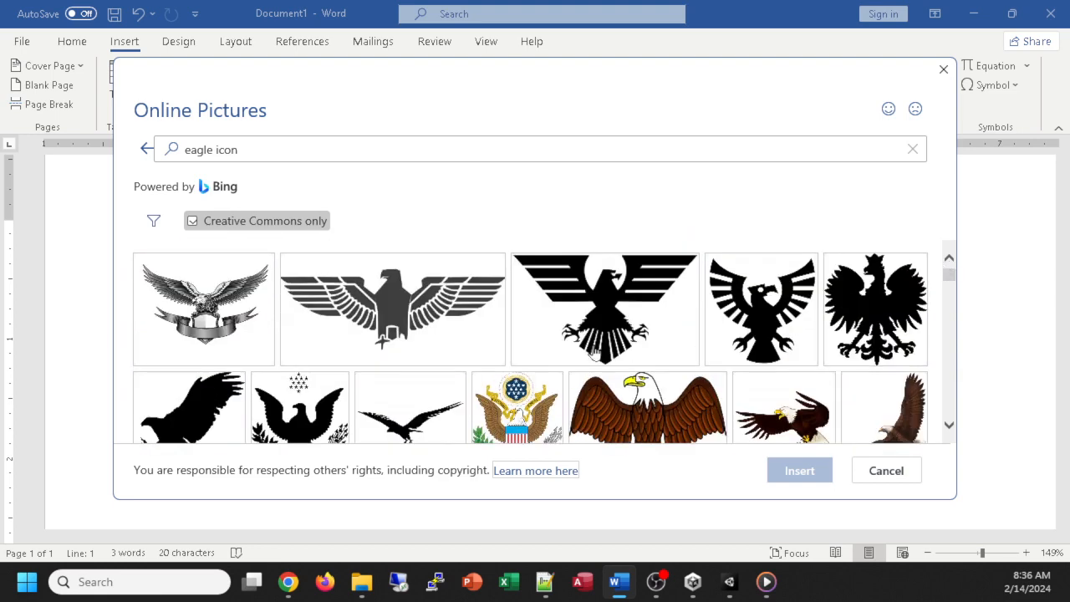
- Try to insert the brown, white-headed eagle with raised wings from the eagle icon results
scroll(594, 351, "down", 3)
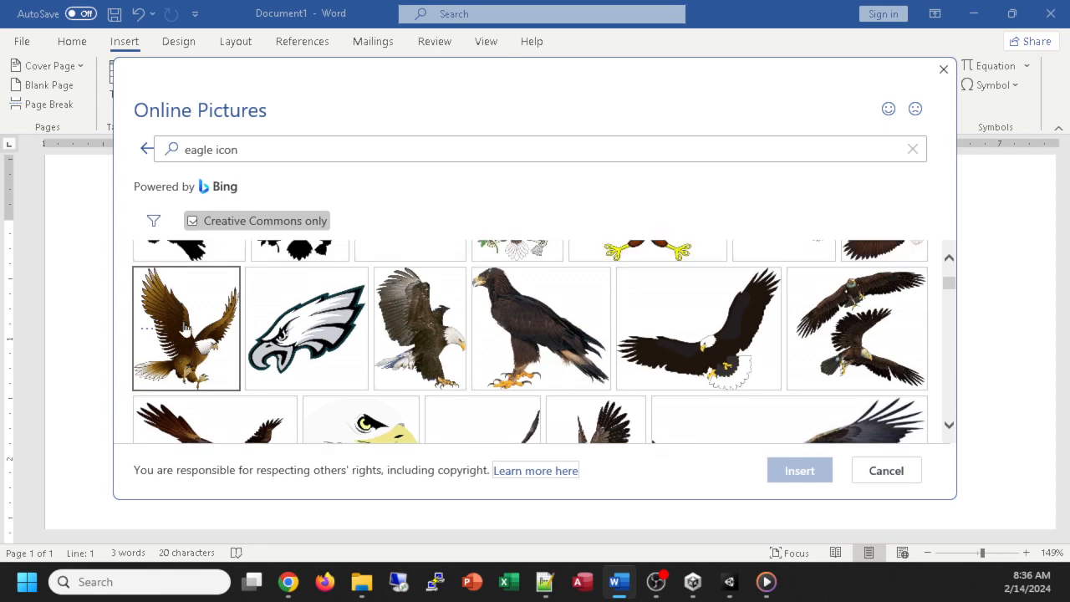
left_click(185, 328)
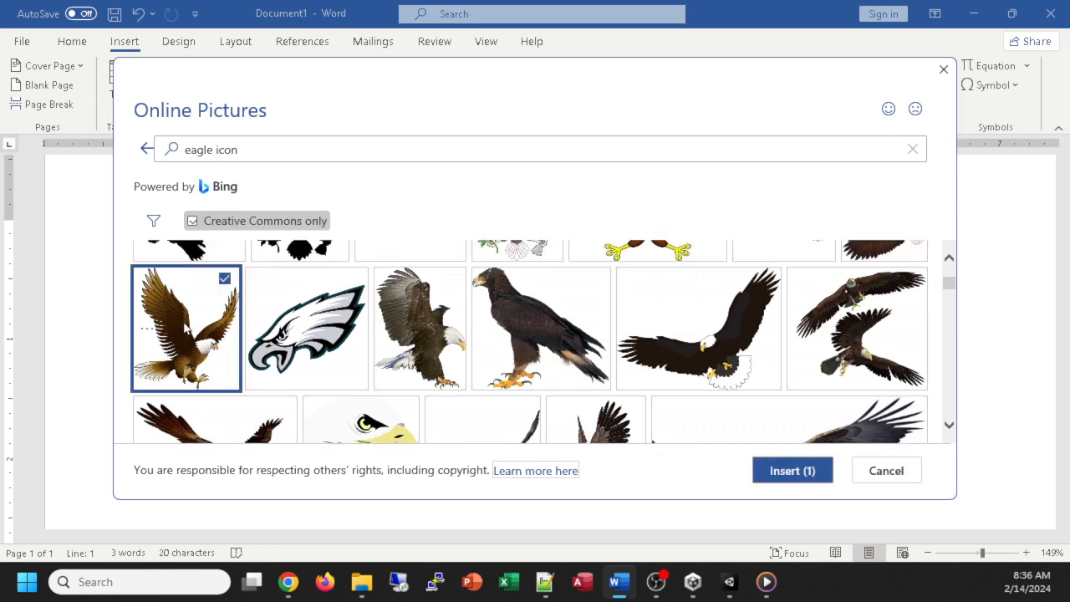
left_click(786, 470)
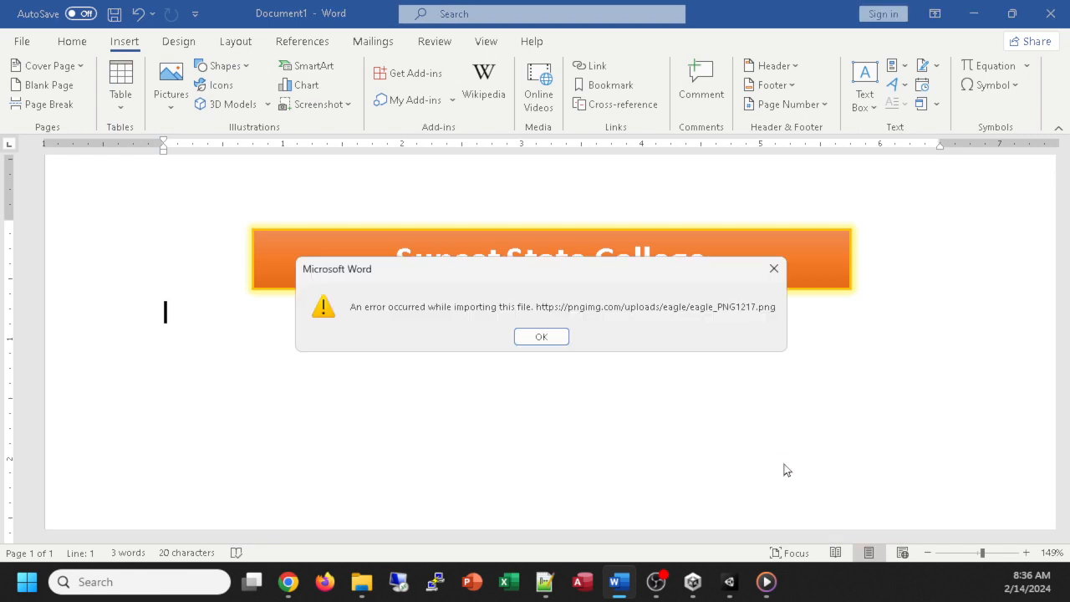
left_click(537, 338)
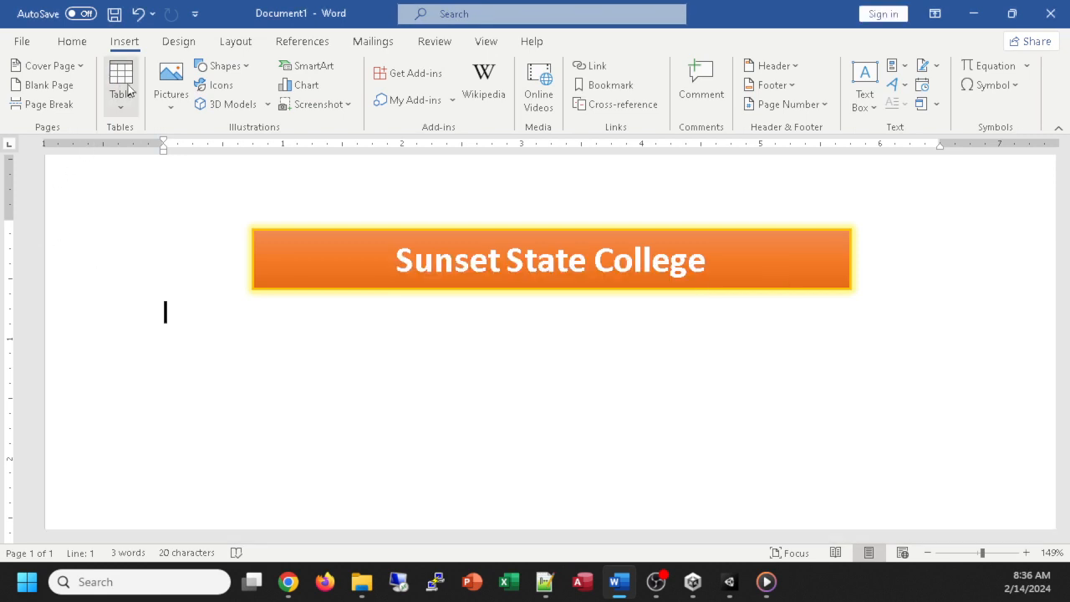
- Reopen the online picture search and look up "eagle icon"
left_click(167, 96)
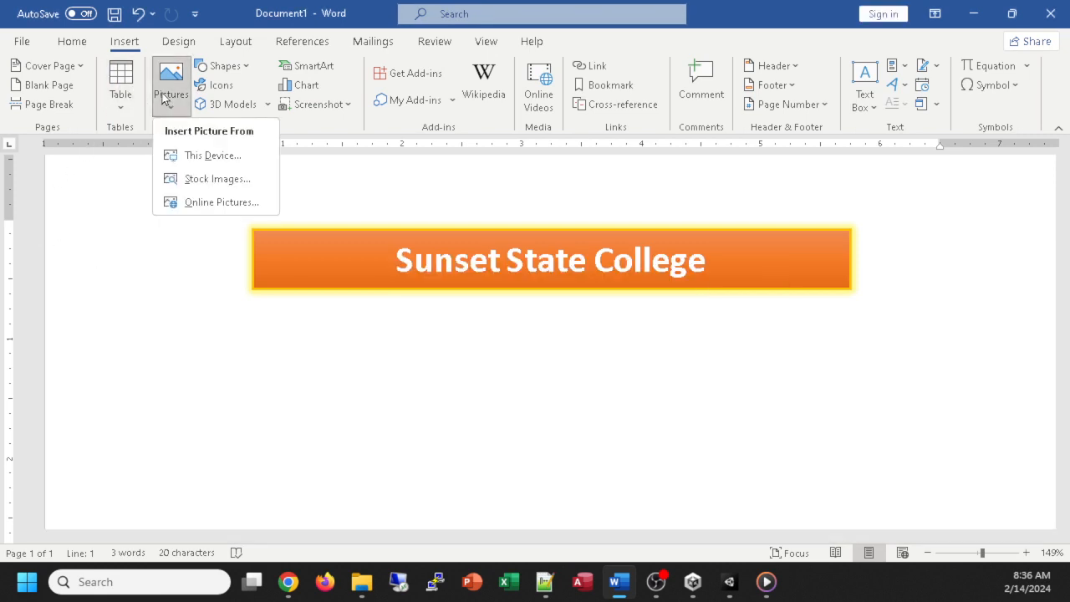
left_click(222, 203)
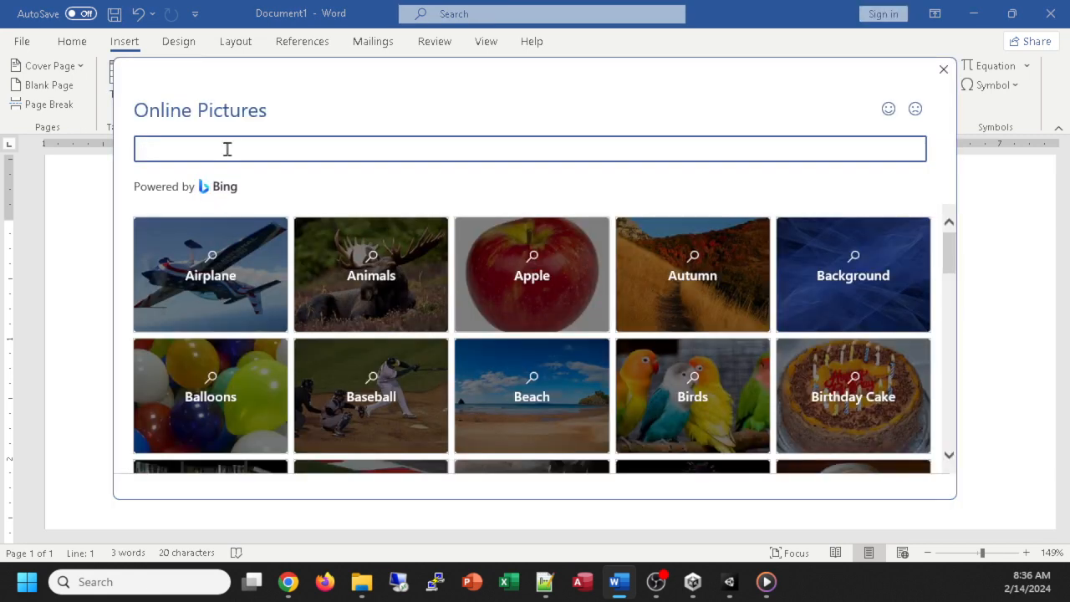
type("eagle")
type(" drawings")
key("BackSpace")
key("BackSpace")
key("BackSpace")
key("BackSpace")
key("BackSpace")
key("BackSpace")
key("BackSpace")
key("BackSpace")
type("icon")
key("Return")
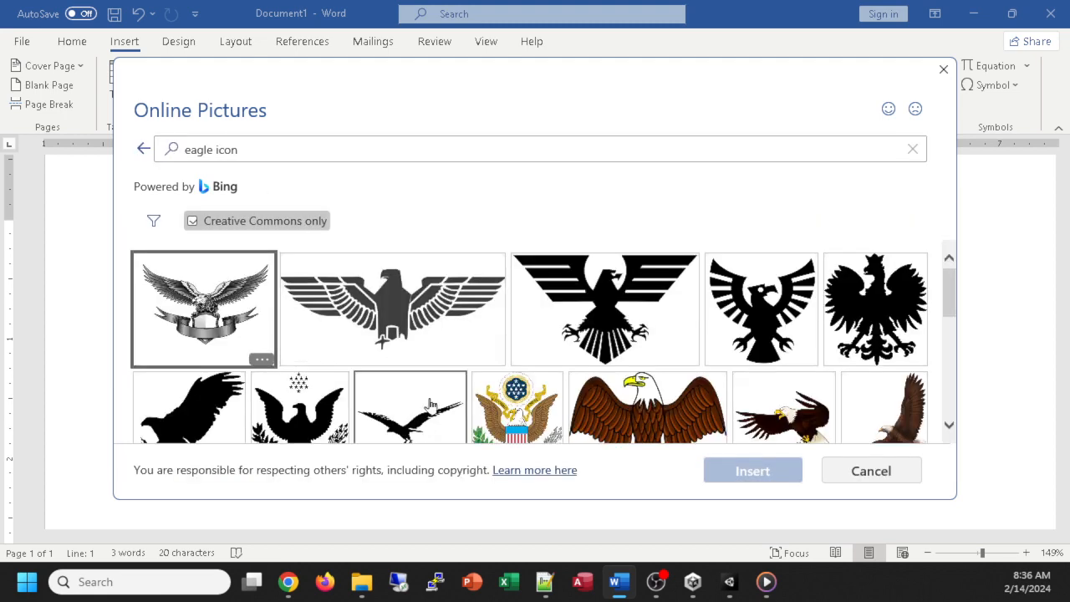
- Try again to insert the same brown eagle picture with raised wings into the document
scroll(456, 351, "down", 2)
scroll(459, 344, "down", 6)
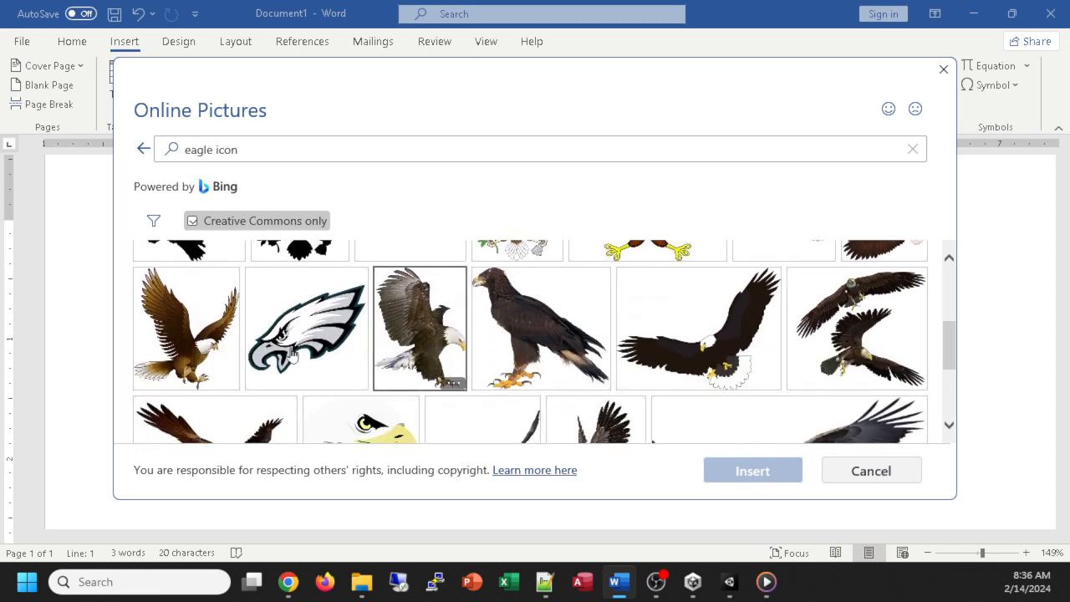
left_click(175, 320)
left_click(175, 320)
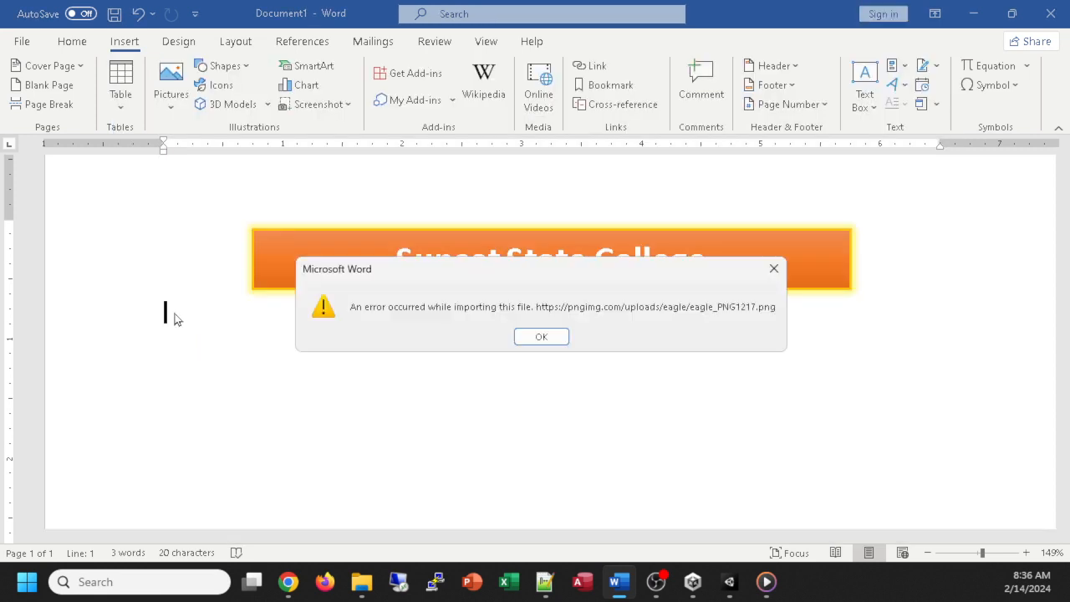
left_click(542, 336)
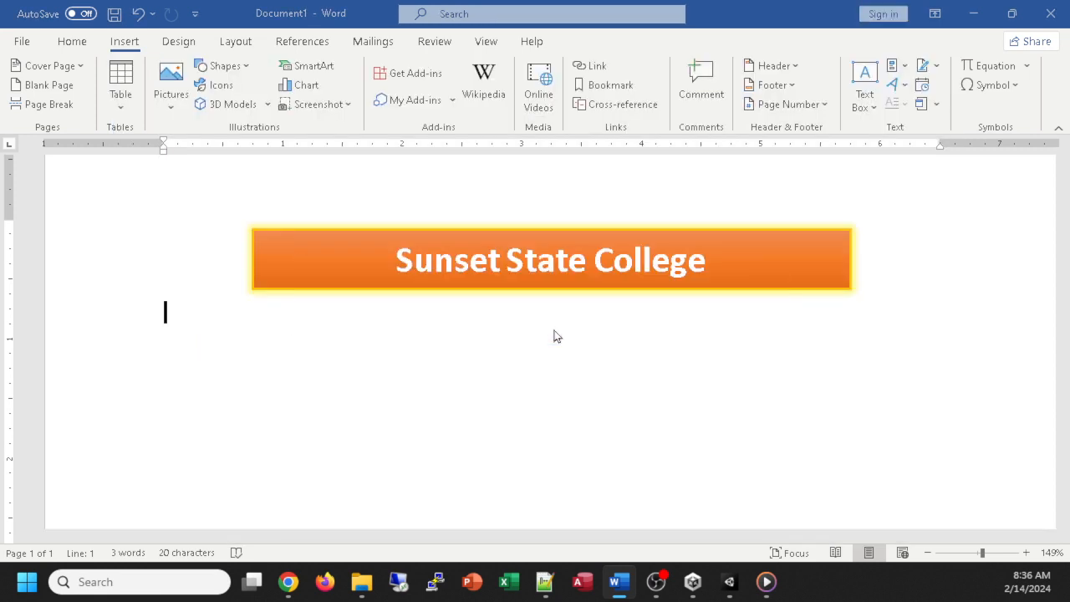
- Search the online pictures for "eagle drawing" and insert the brown eagle with widely spread wings below the title rectangle
left_click(167, 98)
left_click(197, 201)
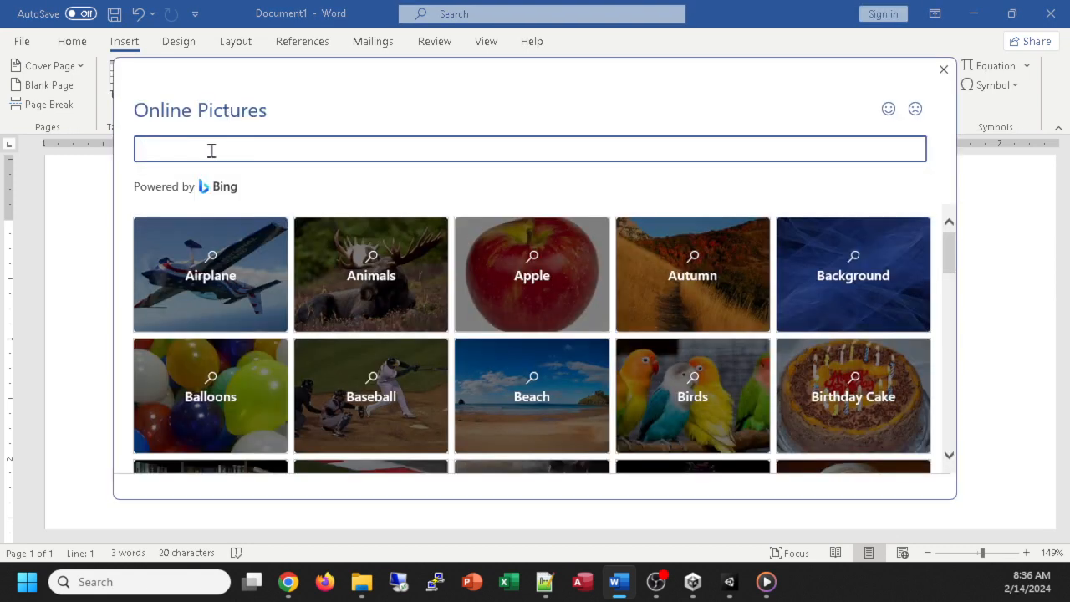
type("eagle drawing")
key("Return")
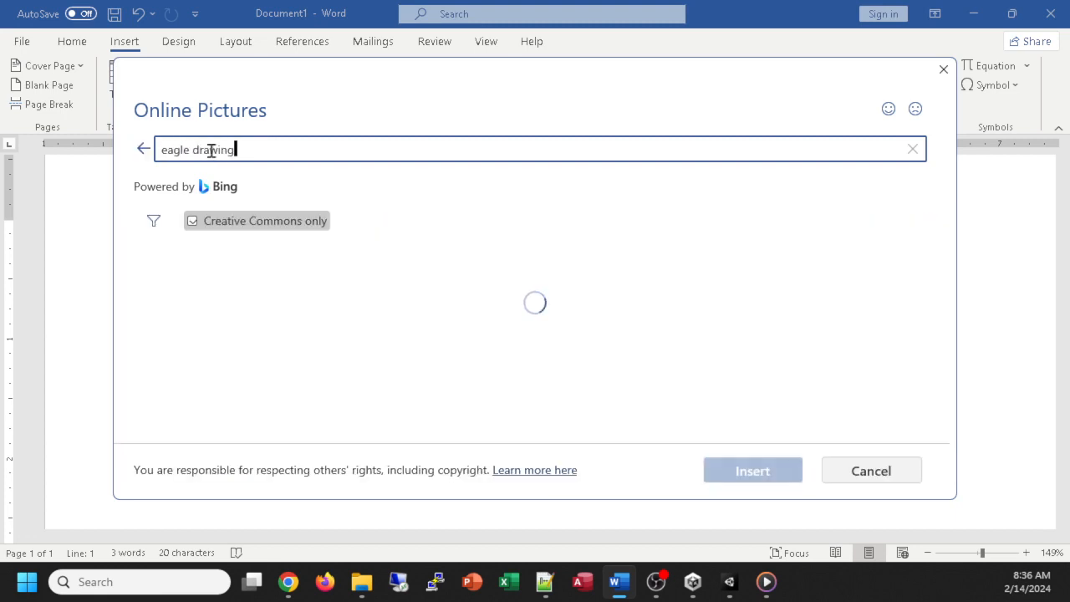
scroll(575, 310, "down", 3)
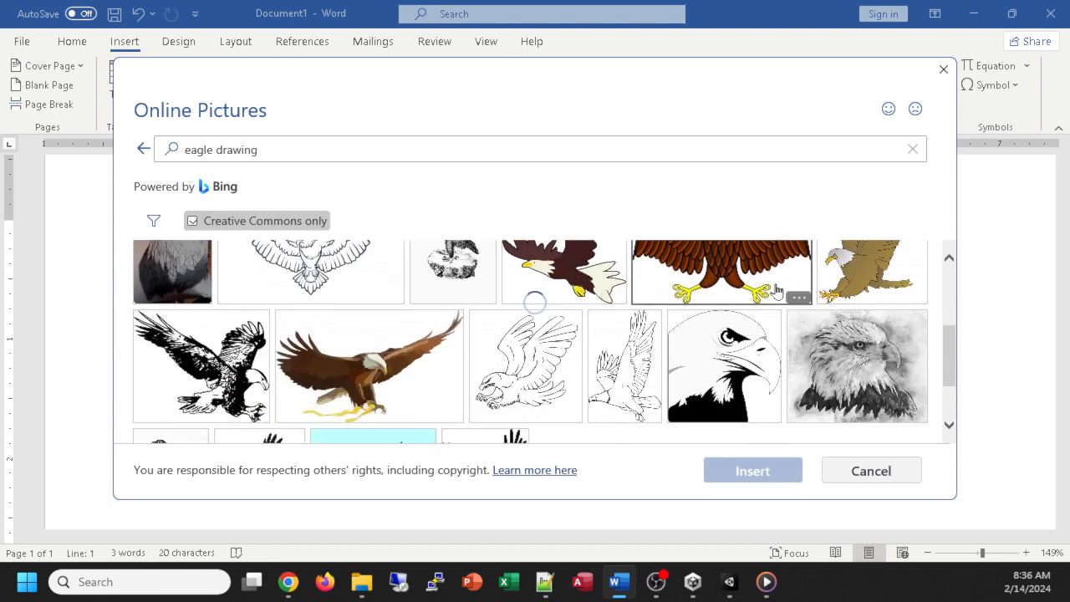
scroll(828, 291, "down", 1)
double_click(364, 348)
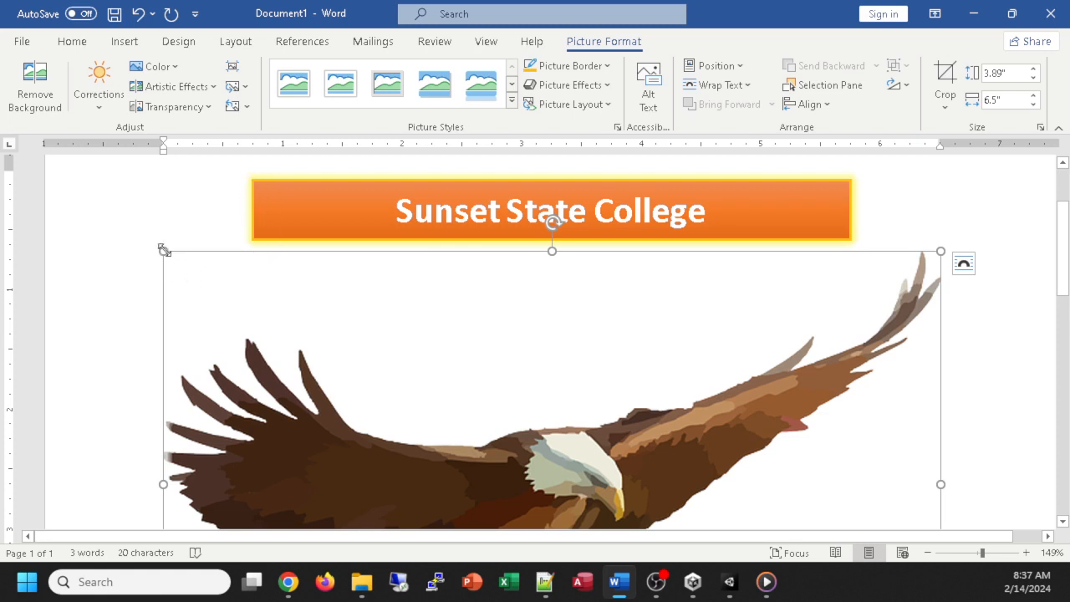
- Shrink the inserted eagle picture to a height of 0.5", keeping its proportions
left_click_drag(164, 251, 222, 327)
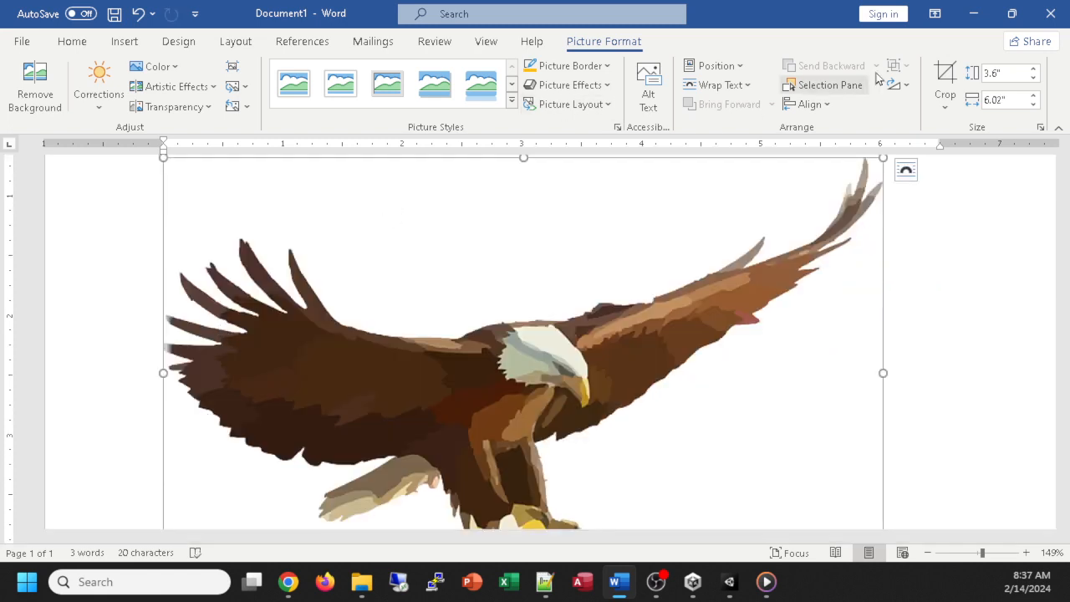
left_click(1011, 74)
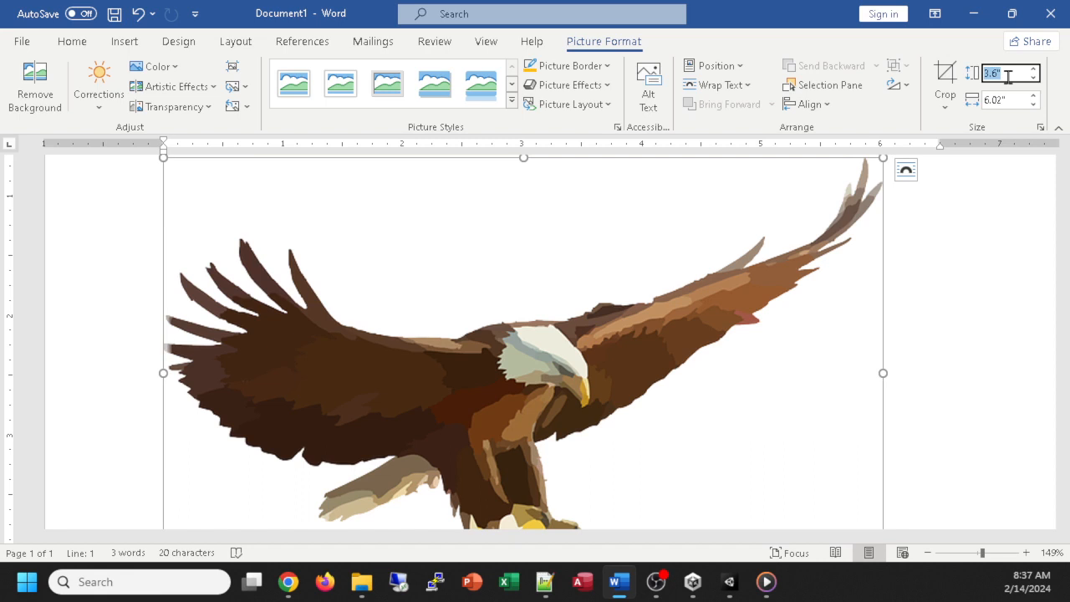
key("BackSpace")
type(".5")
key("Return")
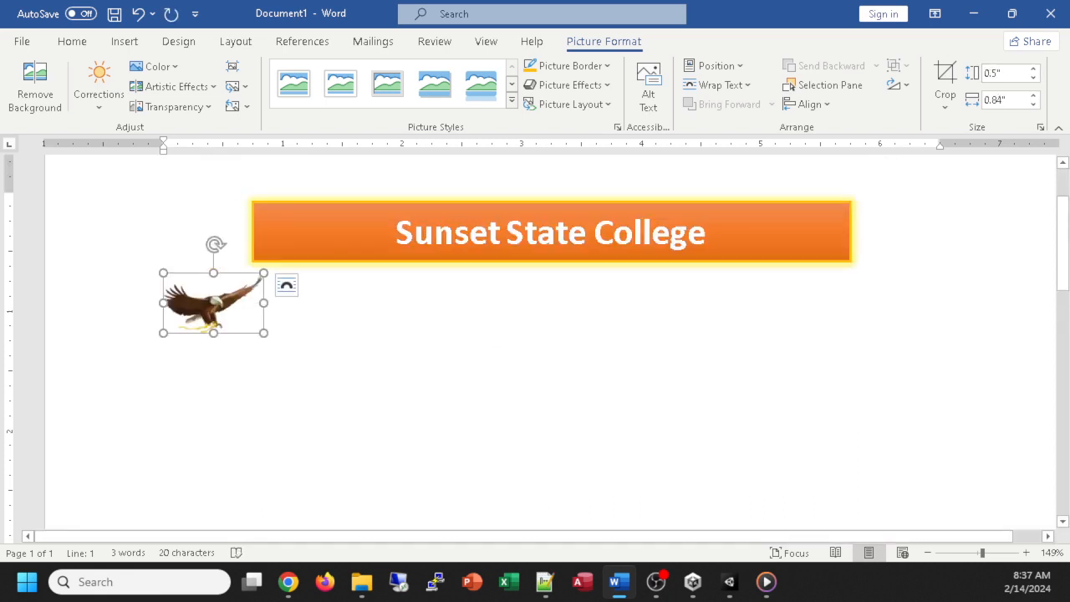
- Set the eagle picture's text wrapping to In Front of Text and move it against the title rectangle's left edge
scroll(535, 334, "up", 1)
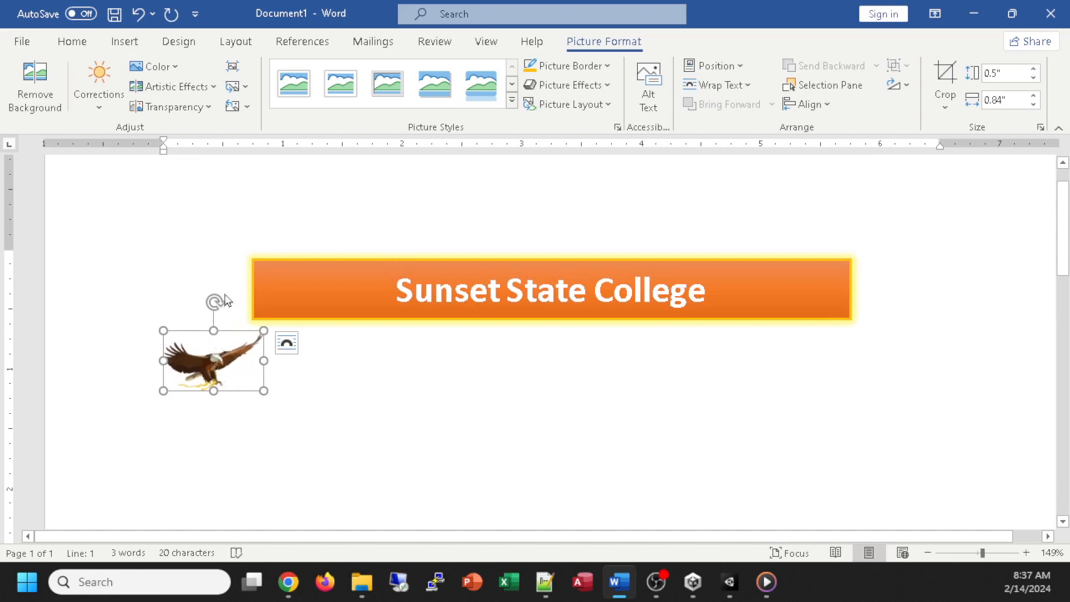
mouse_move(215, 358)
left_mouse_down()
mouse_move(208, 298)
mouse_move(203, 358)
mouse_move(195, 276)
mouse_move(201, 356)
mouse_move(206, 285)
mouse_move(203, 355)
left_mouse_up()
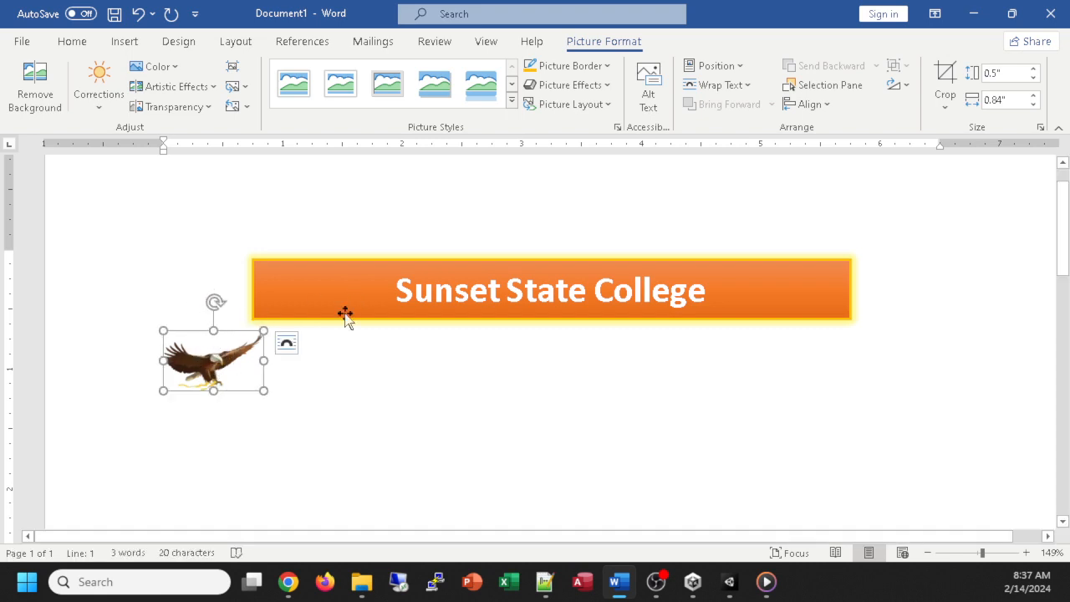
left_click(287, 345)
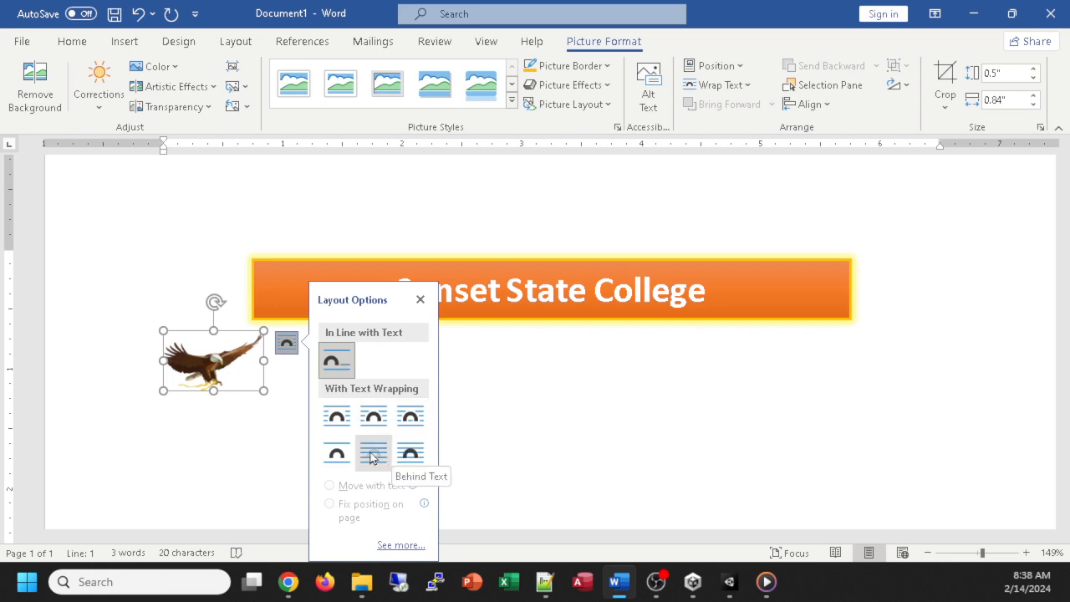
left_click(416, 457)
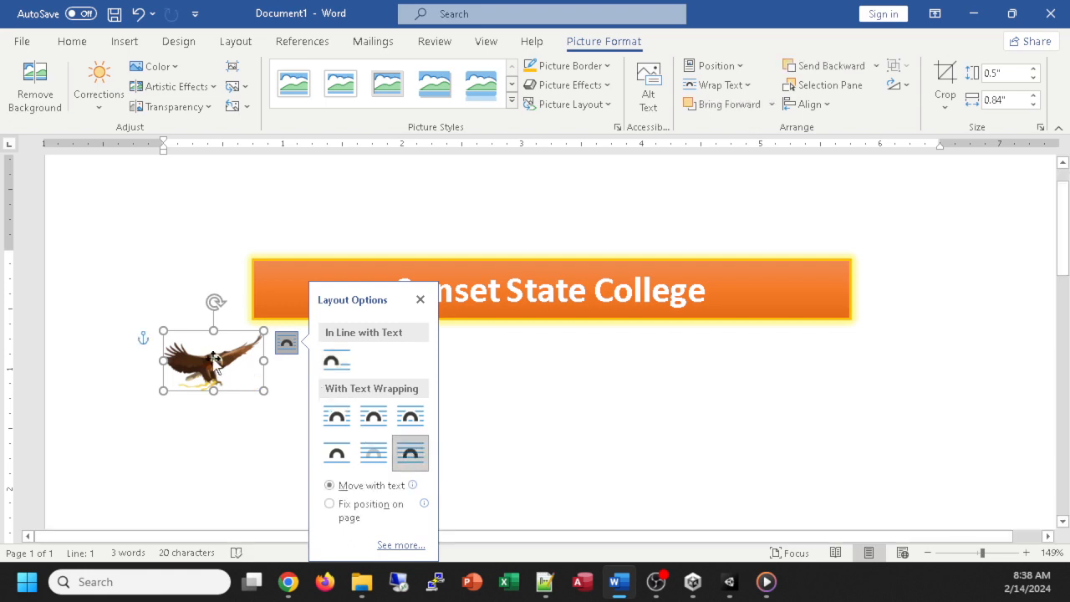
left_click_drag(211, 356, 201, 288)
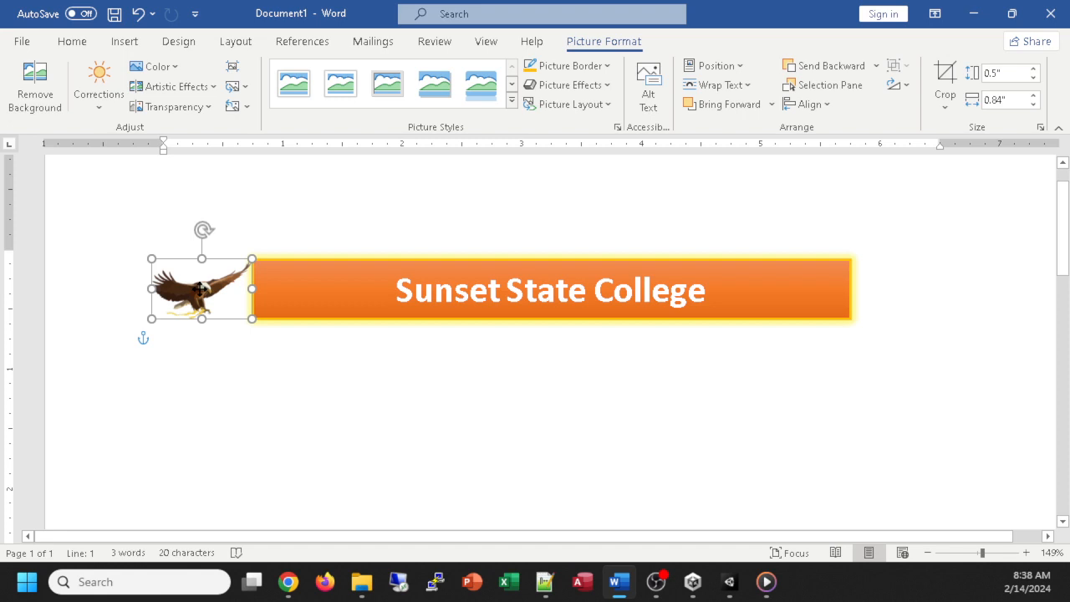
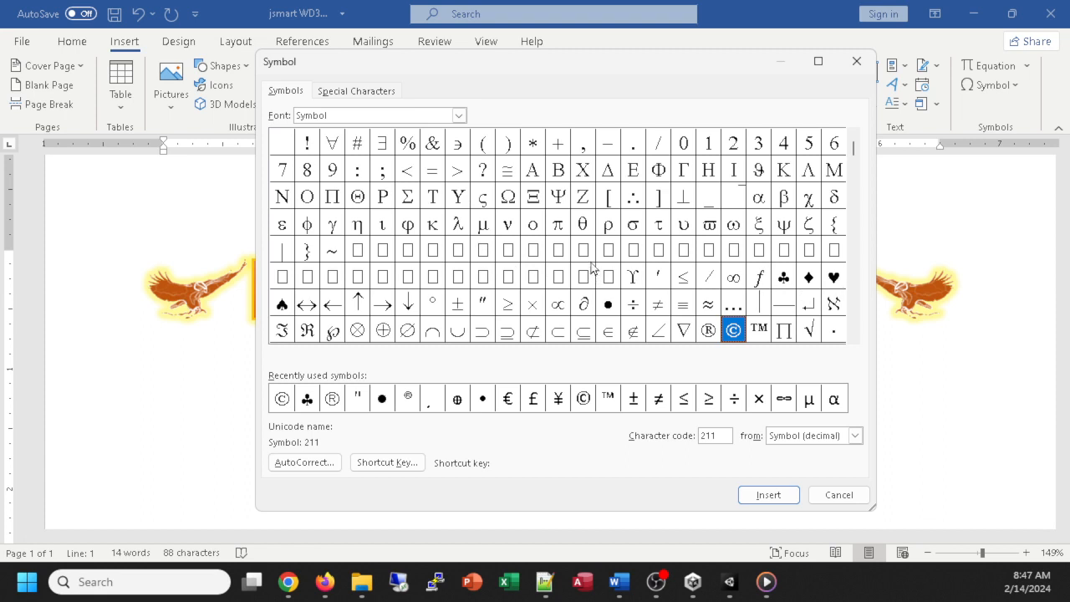
- Insert the solid bullet with character code 183 from the Symbol font after the postal address below the title
left_click(740, 246)
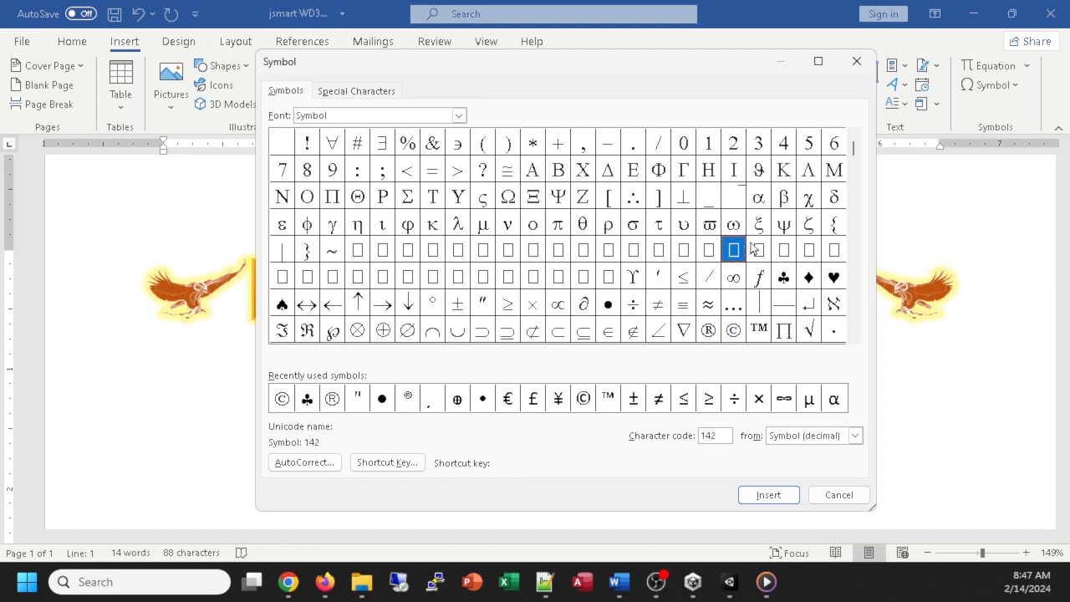
left_click_drag(858, 146, 854, 316)
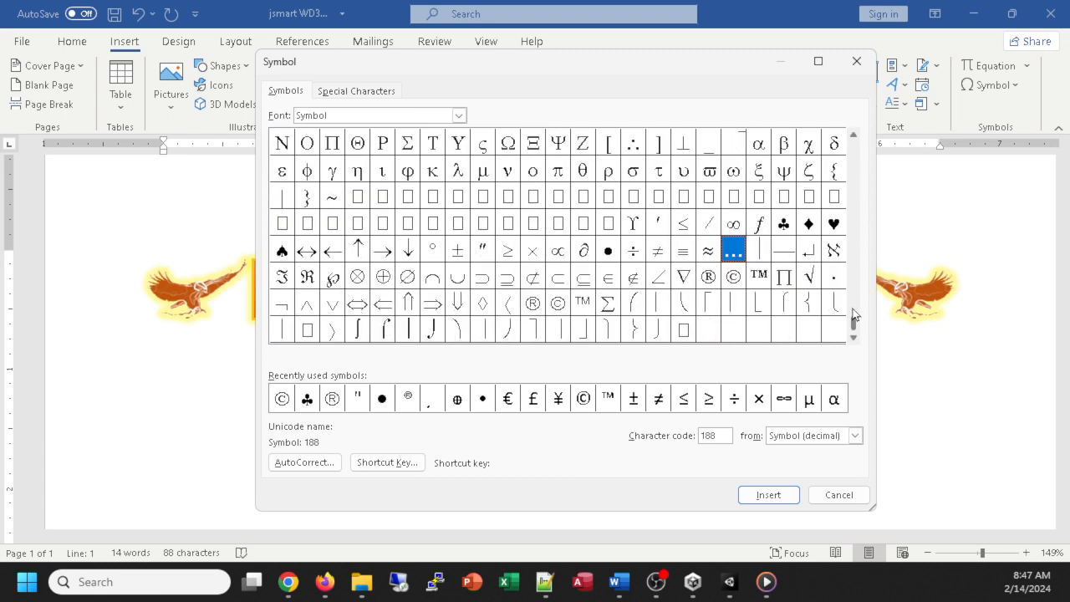
left_click(615, 258)
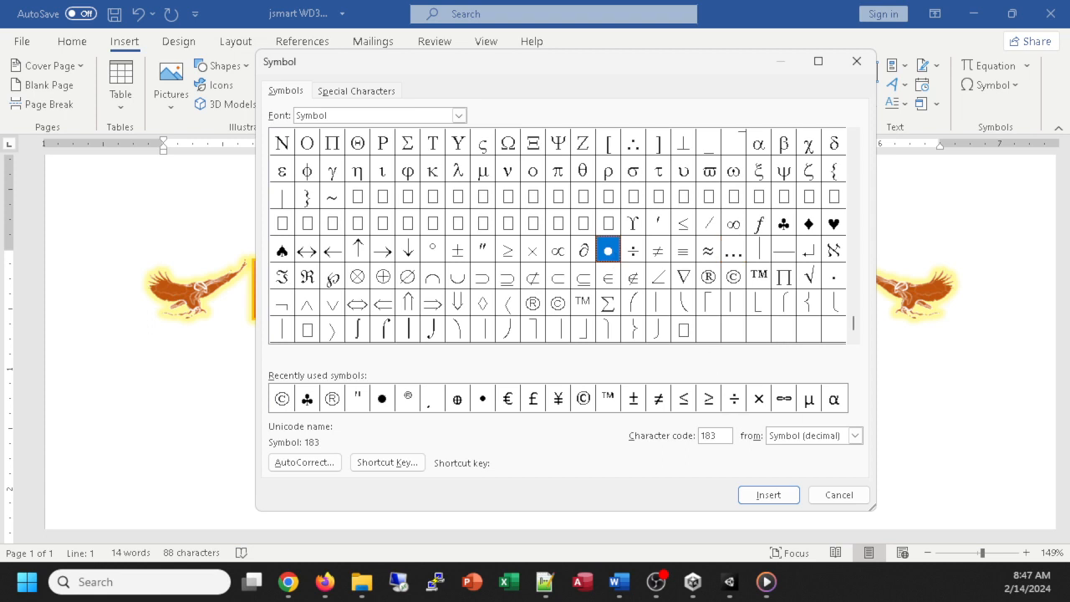
left_click(288, 582)
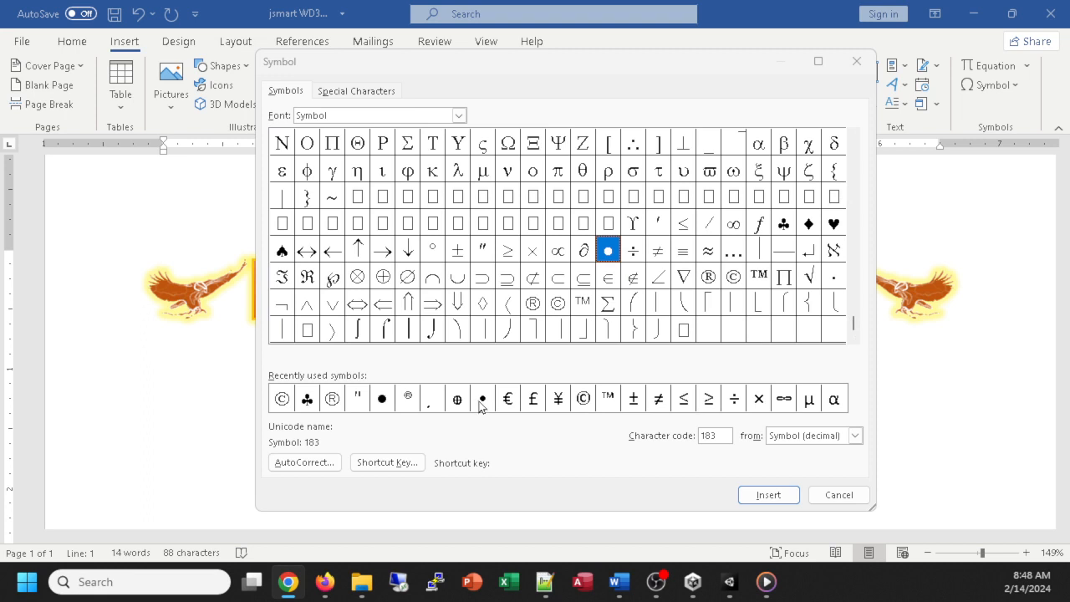
left_click(857, 158)
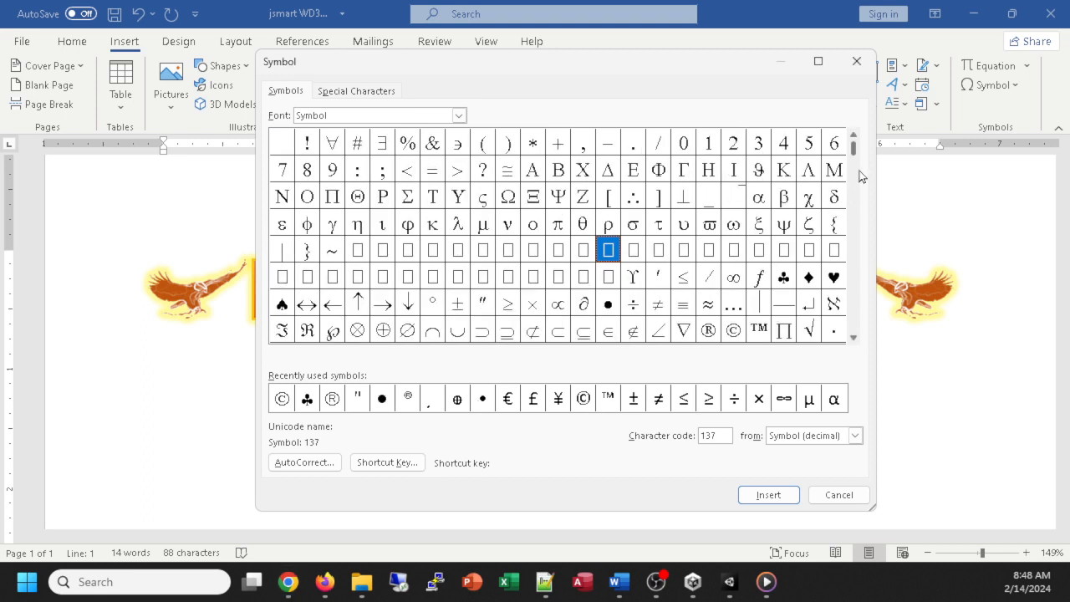
left_click(853, 170)
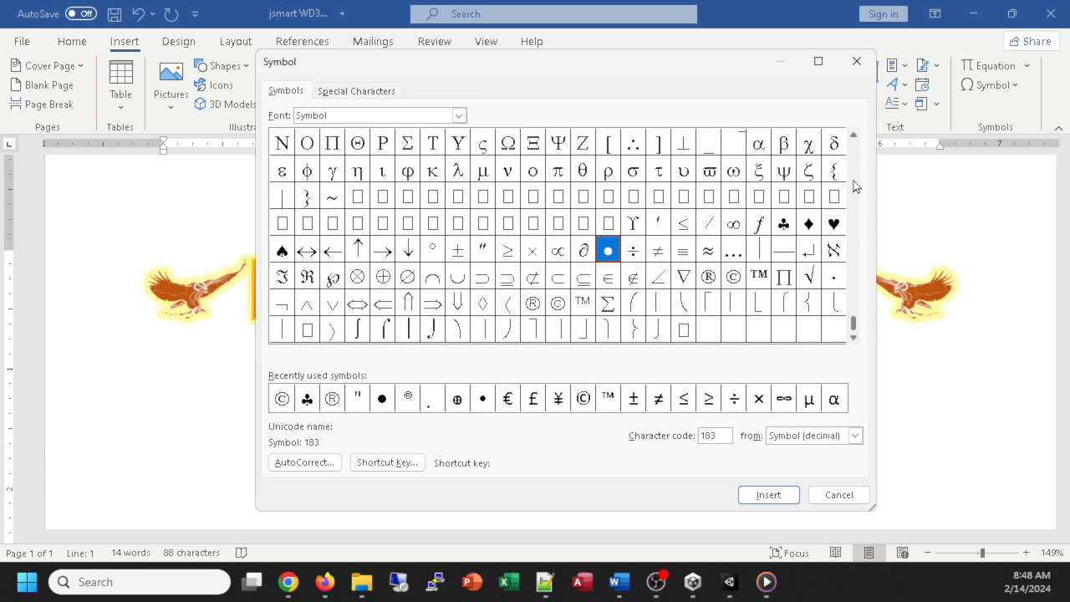
double_click(852, 140)
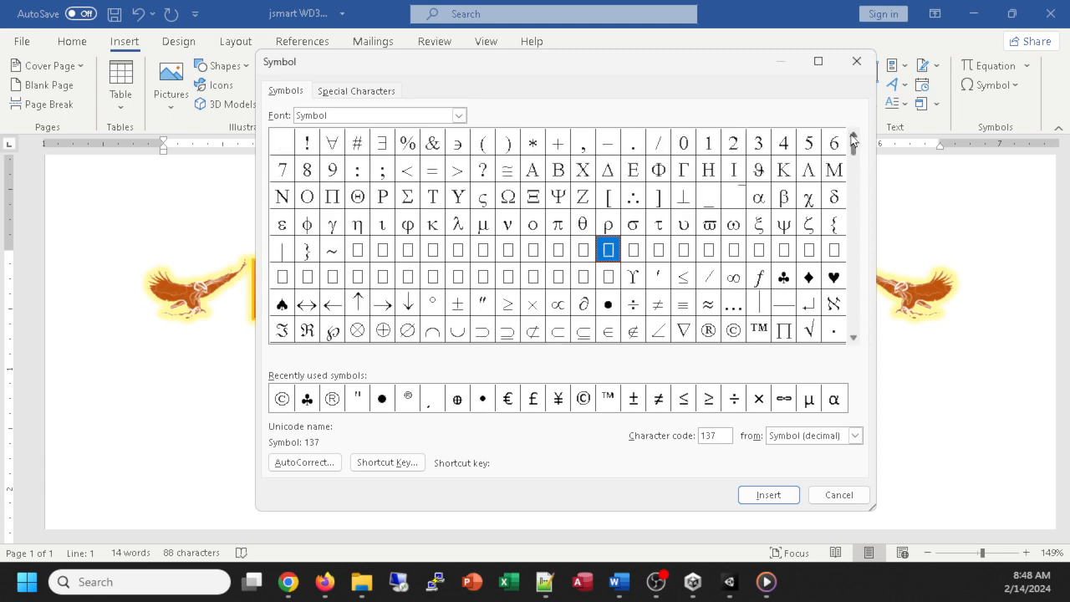
left_click(853, 339)
left_click(852, 339)
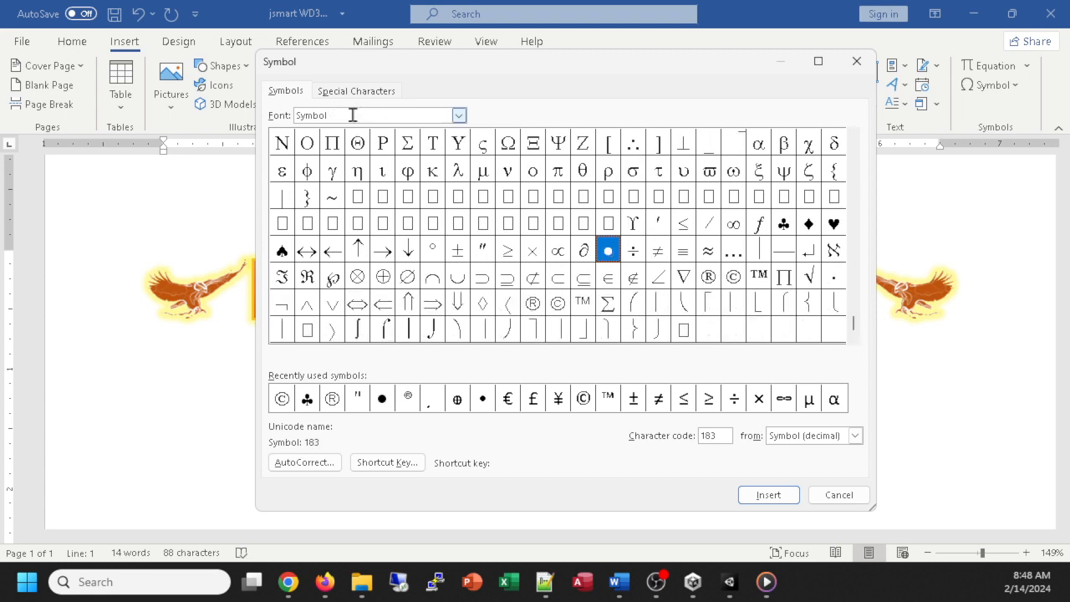
left_click(458, 116)
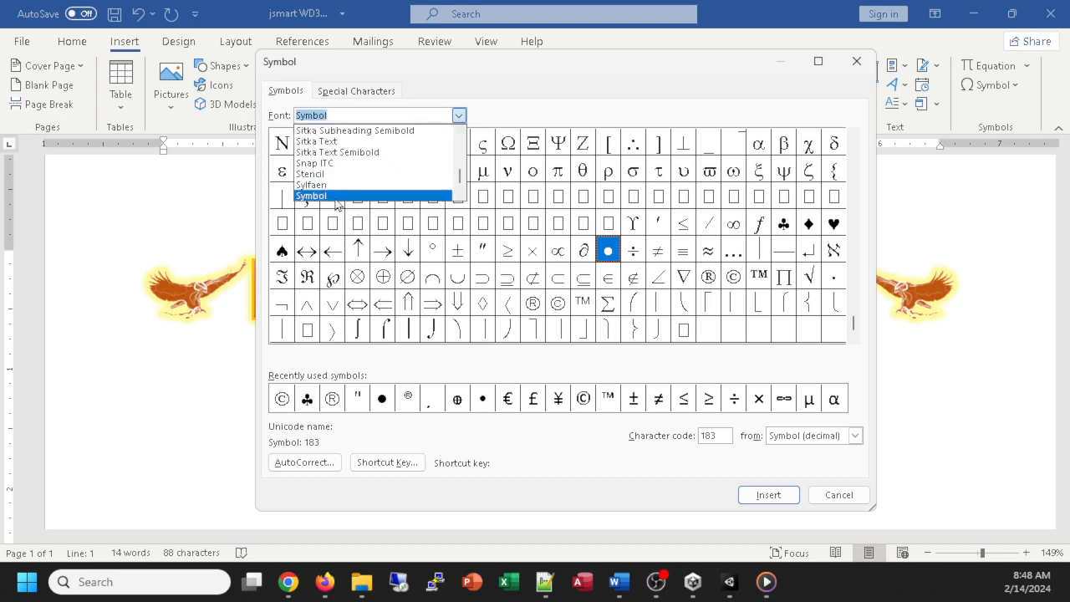
left_click(323, 197)
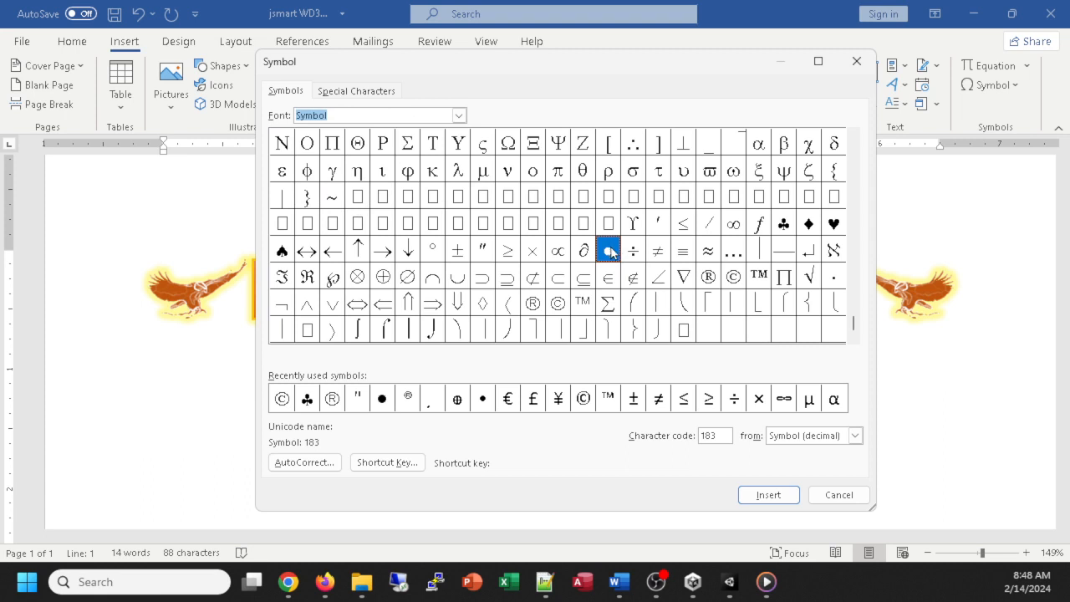
double_click(610, 251)
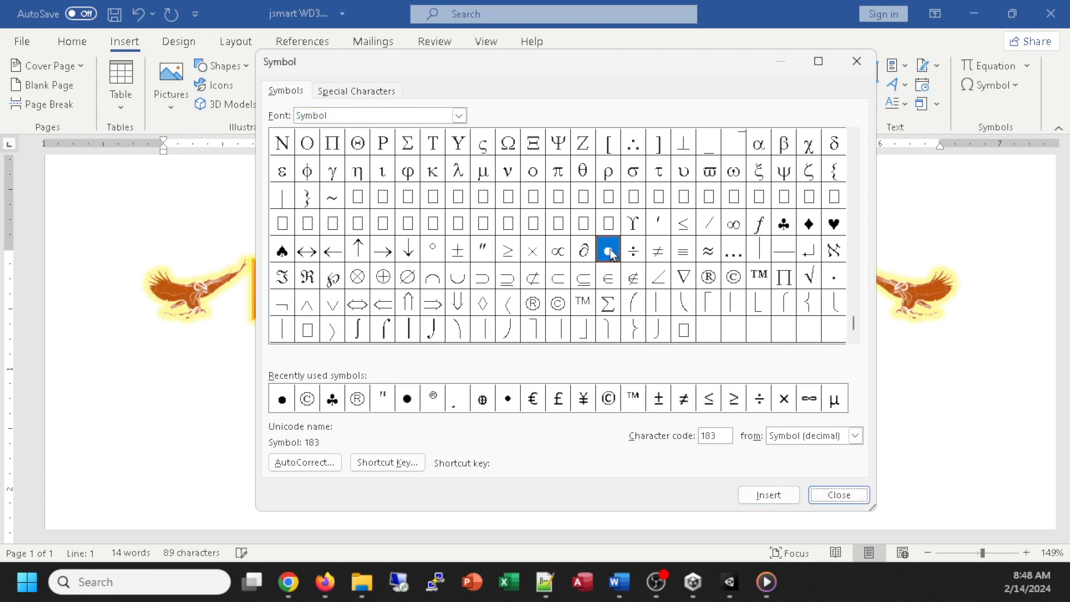
left_click(838, 495)
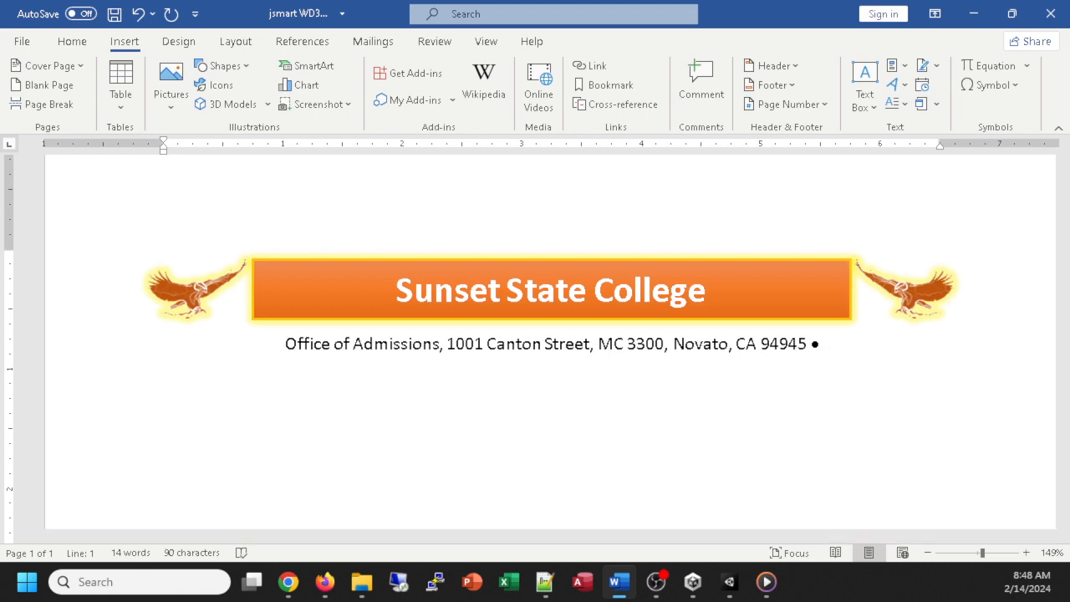
- Add the admissions office's phone number after the bullet in the contact line
type("41")
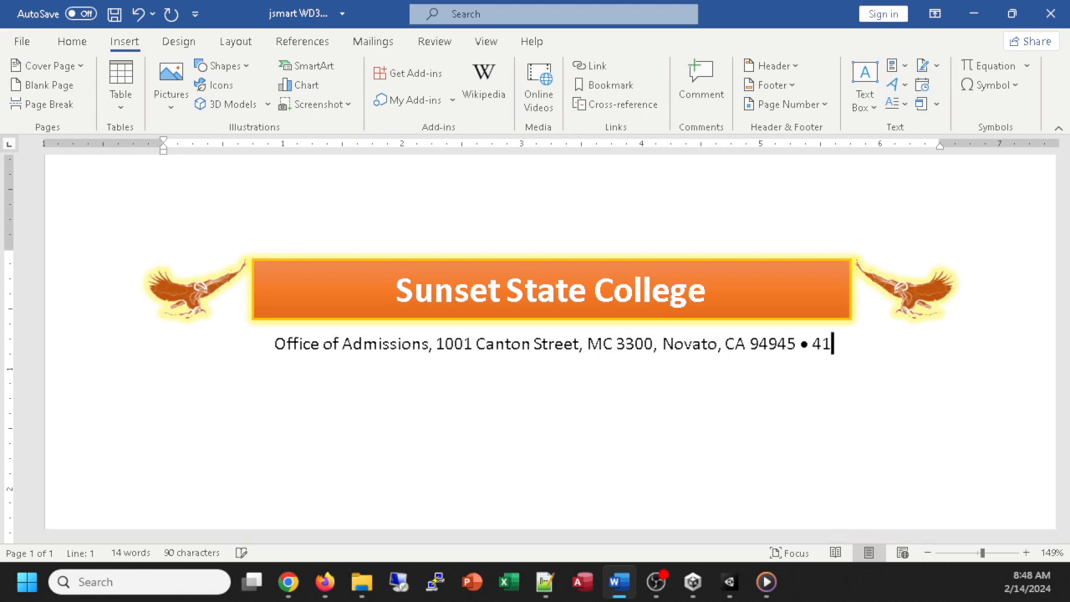
type("5-55")
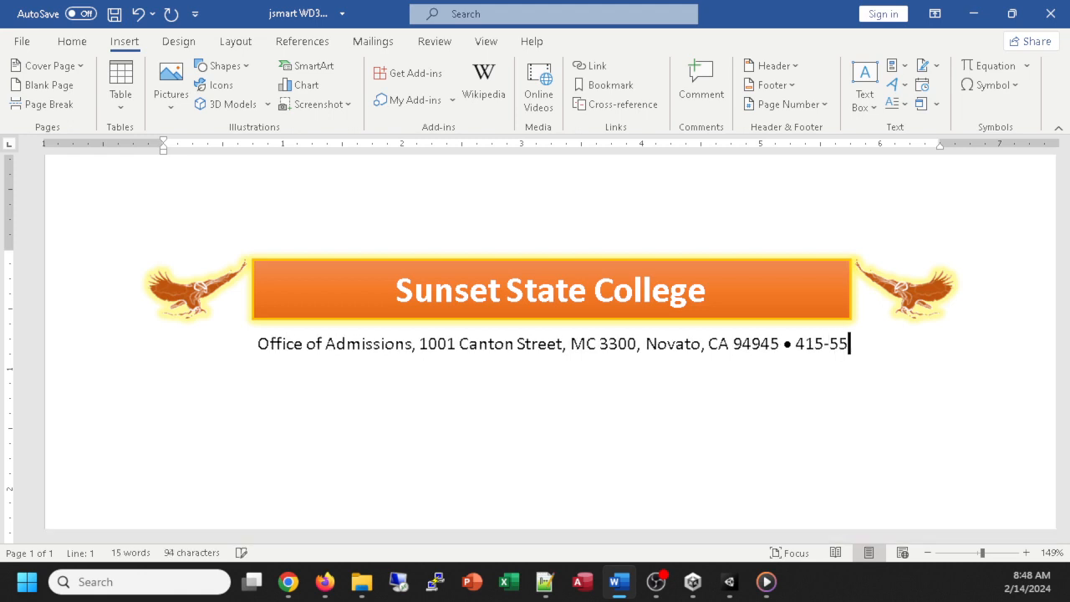
type("5-0199")
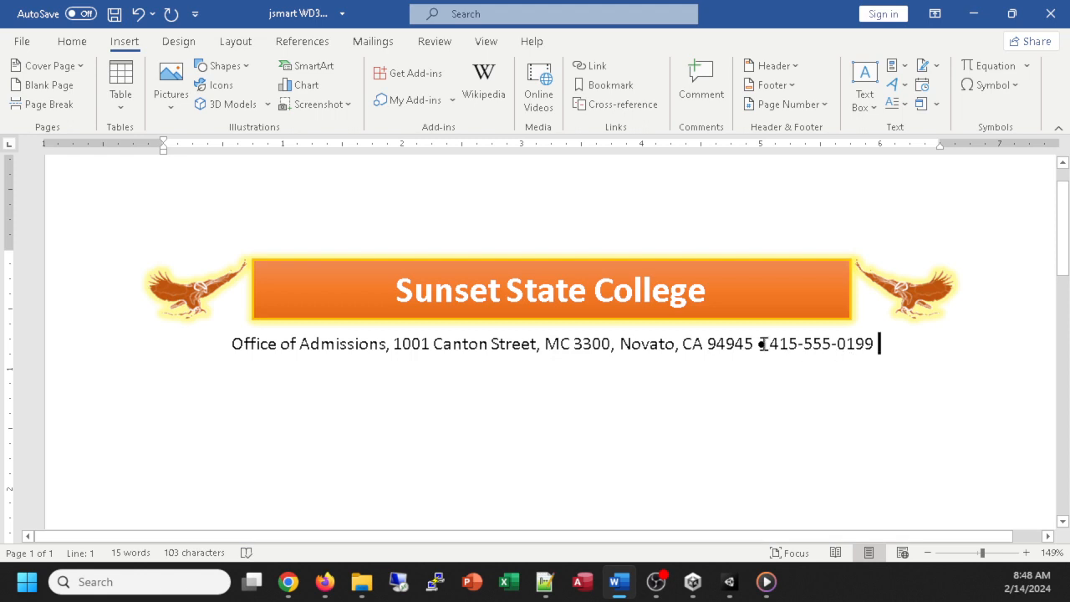
left_click_drag(756, 348, 767, 353)
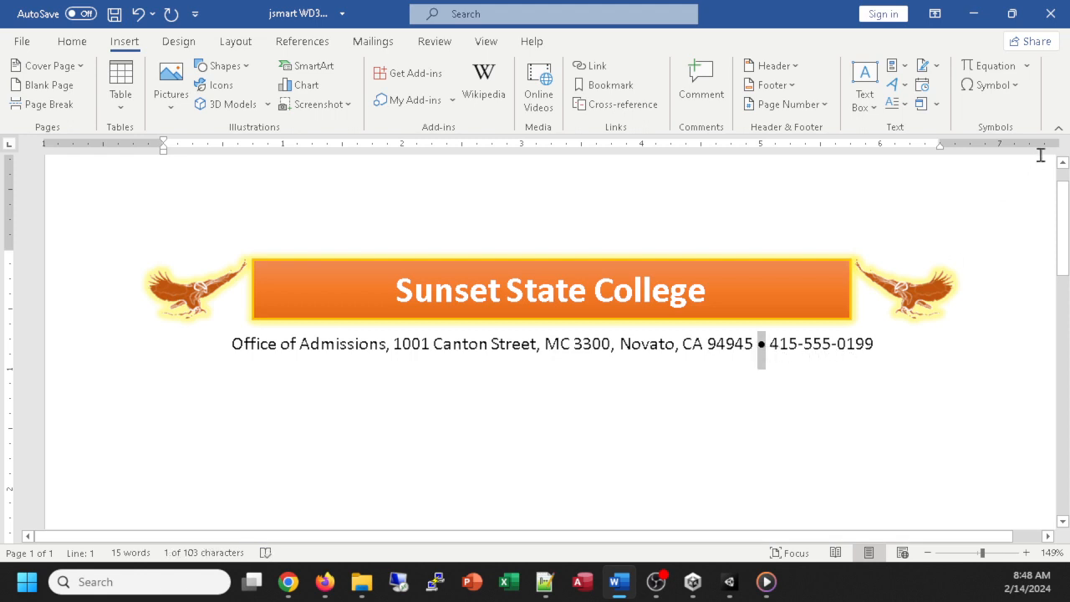
left_click(997, 87)
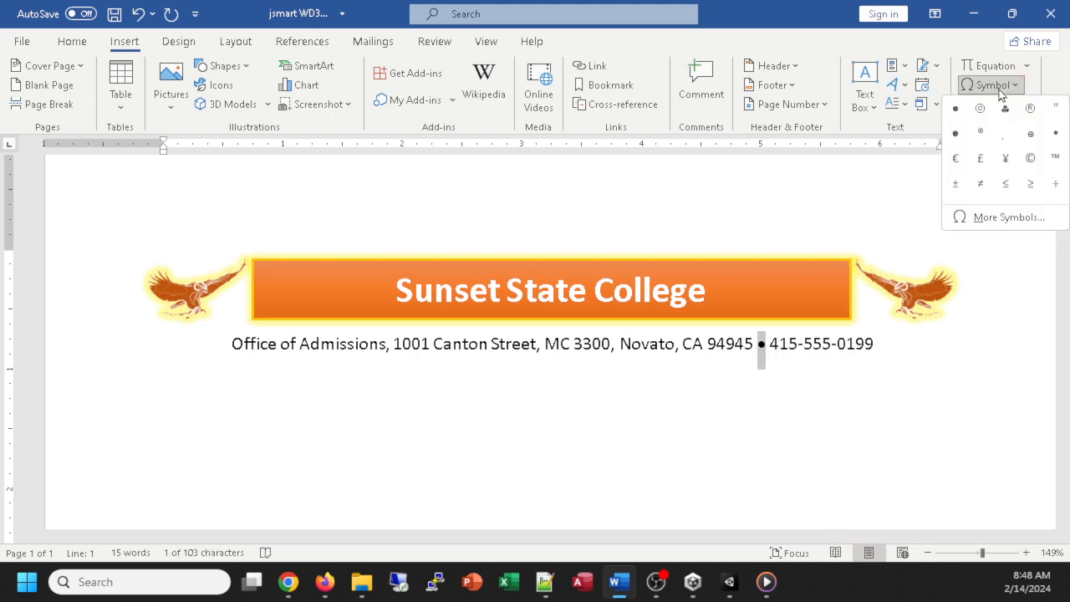
left_click(955, 110)
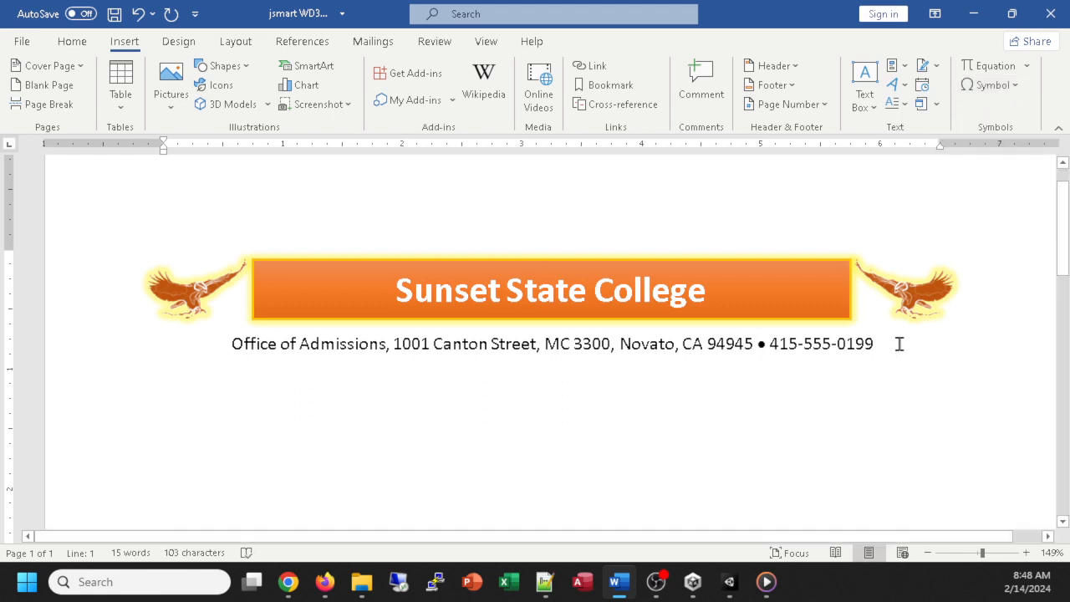
- Insert a second solid bullet from the recently used symbols after the phone number, followed by the website sunset.edu
left_click(992, 85)
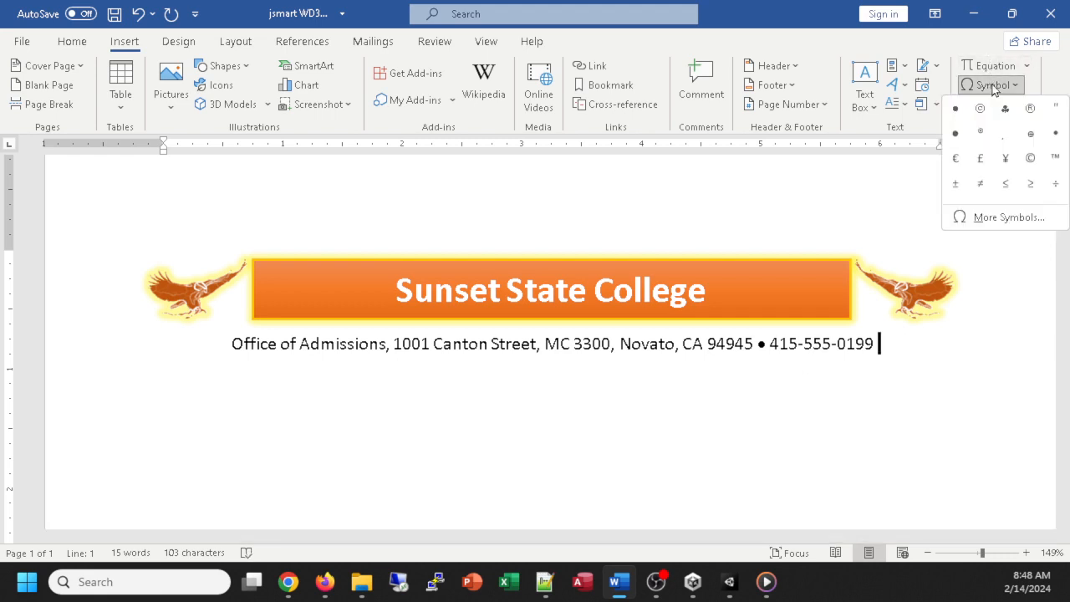
left_click(955, 133)
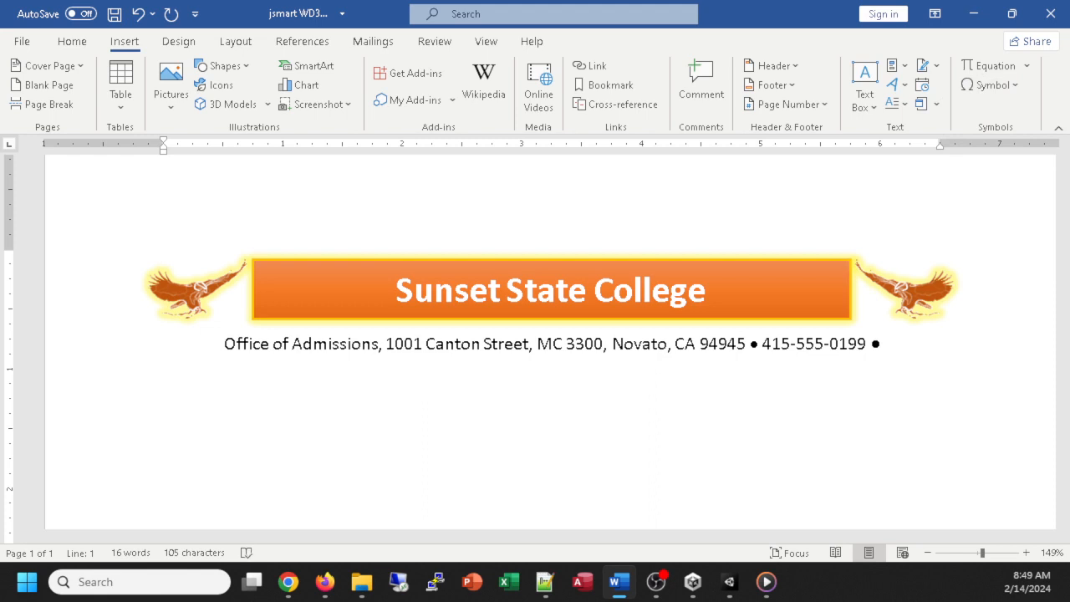
type("sun")
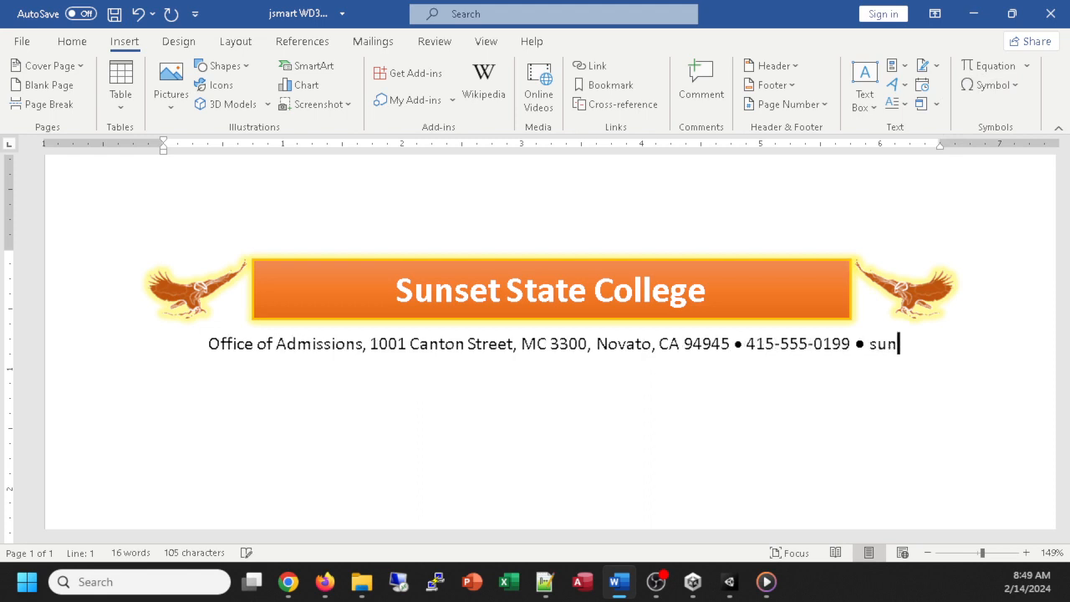
type("set.edu")
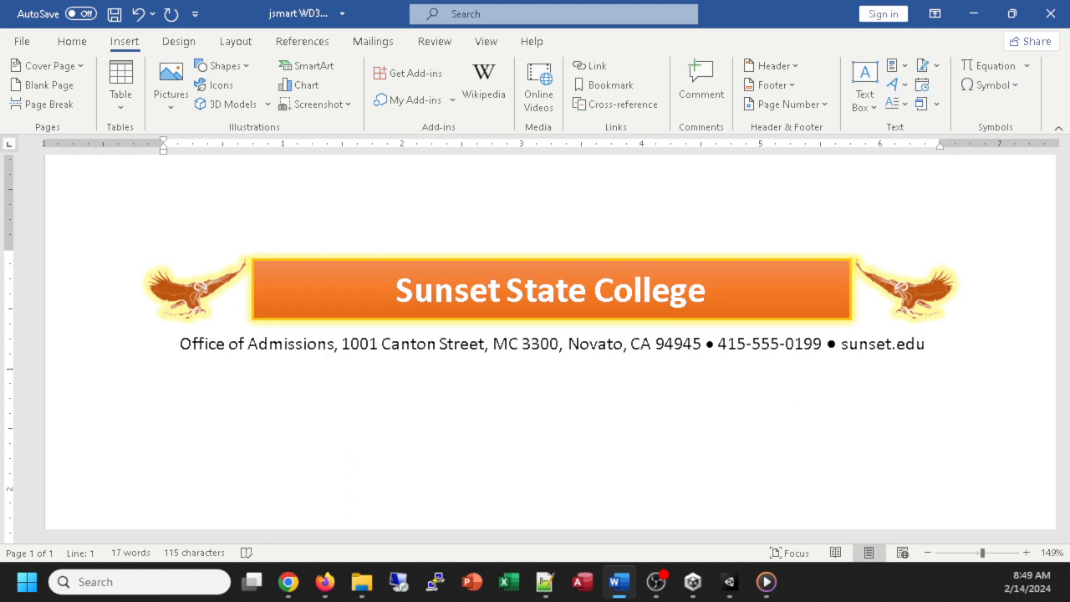
- Add a bottom border to the contact line paragraph below the title rectangle
scroll(535, 334, "down", 9)
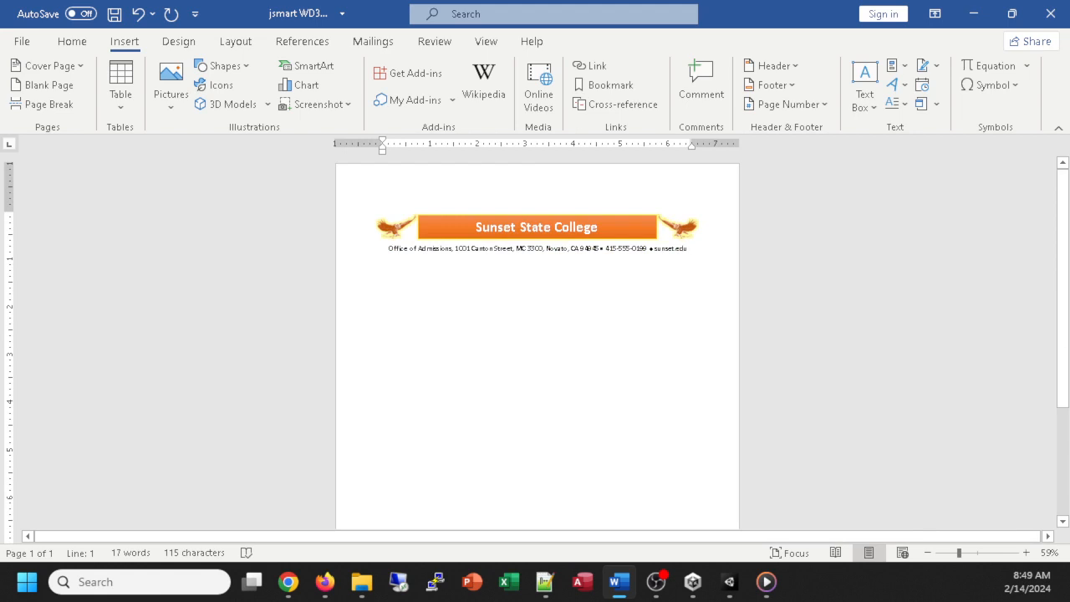
scroll(535, 334, "up", 9)
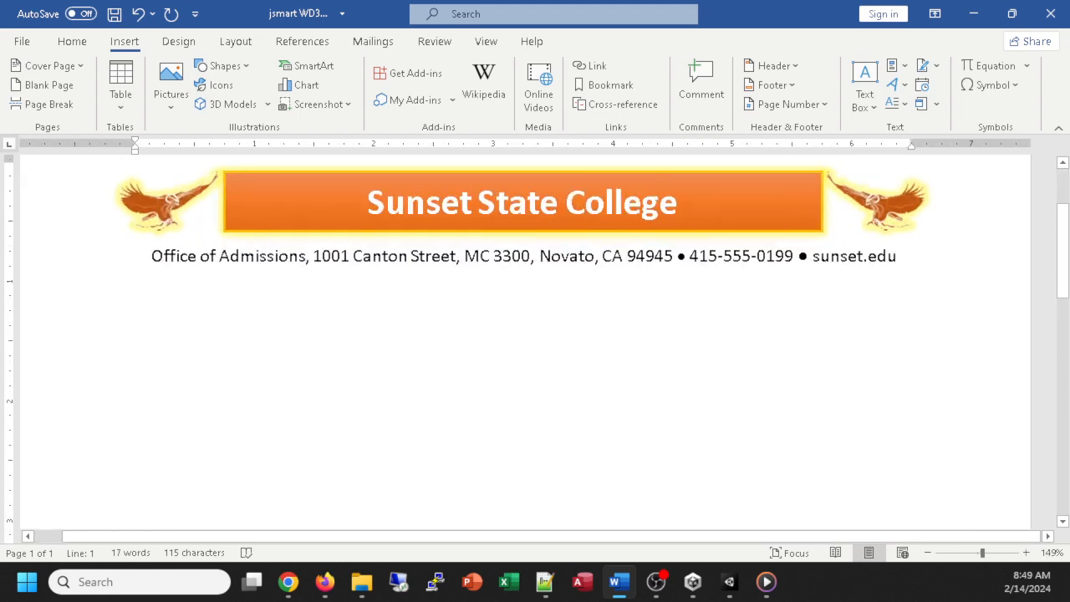
scroll(534, 335, "down", 1)
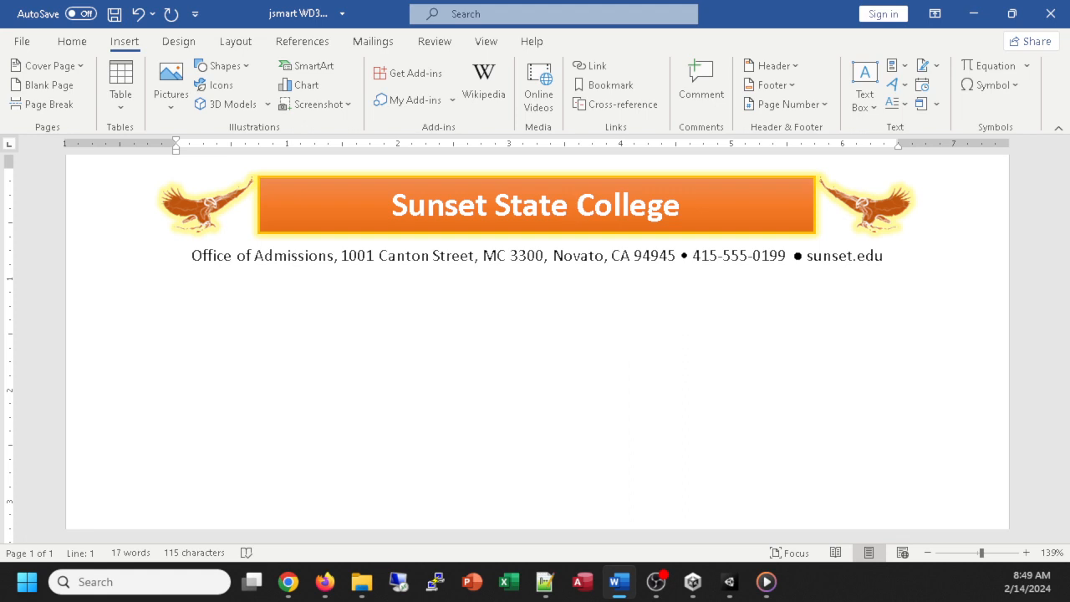
left_click(81, 45)
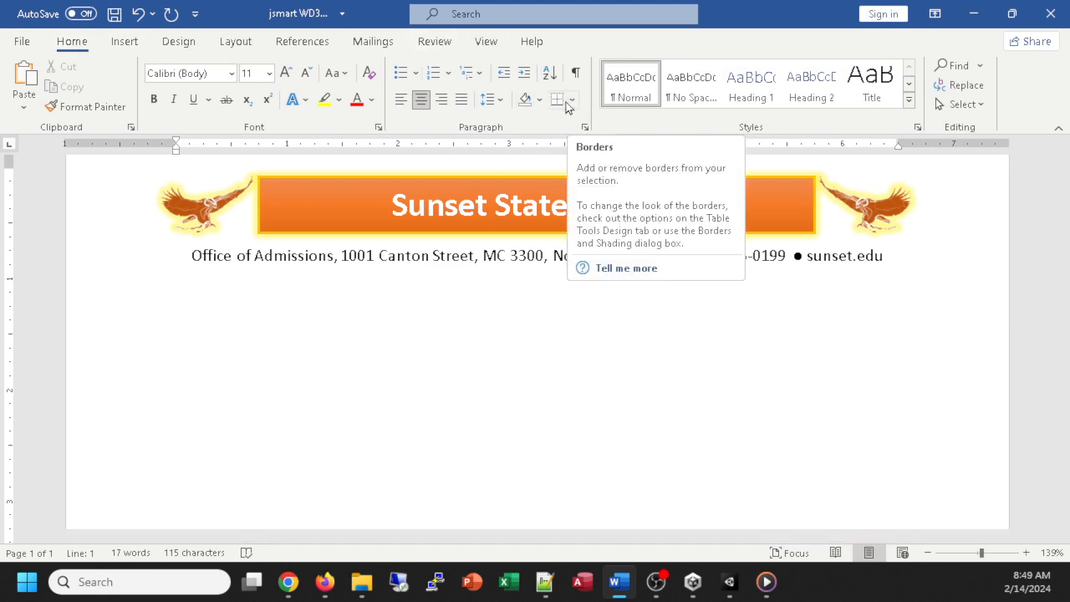
left_click(571, 101)
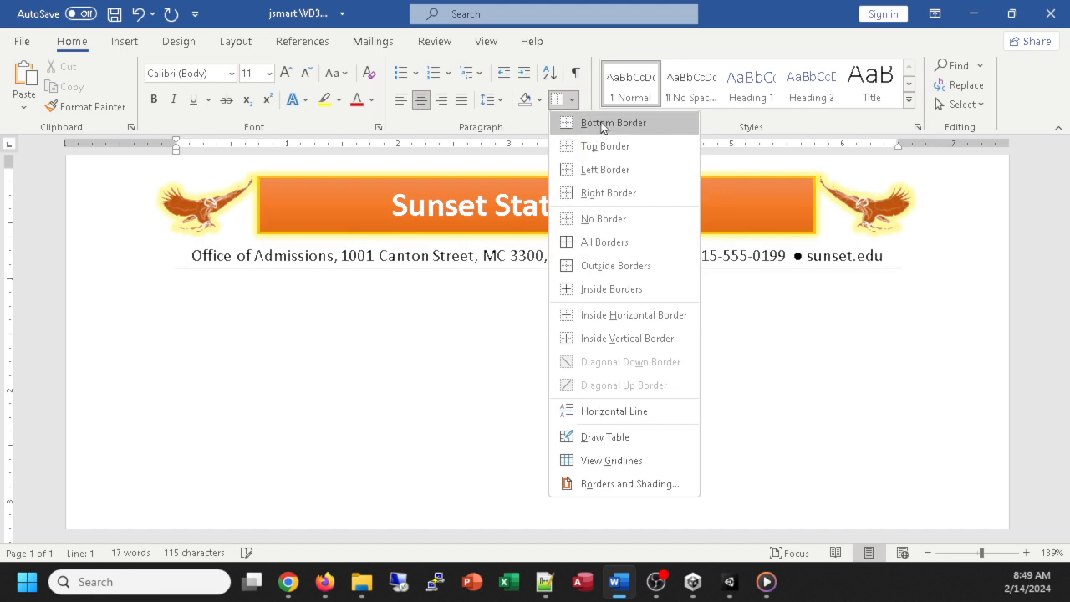
left_click(602, 127)
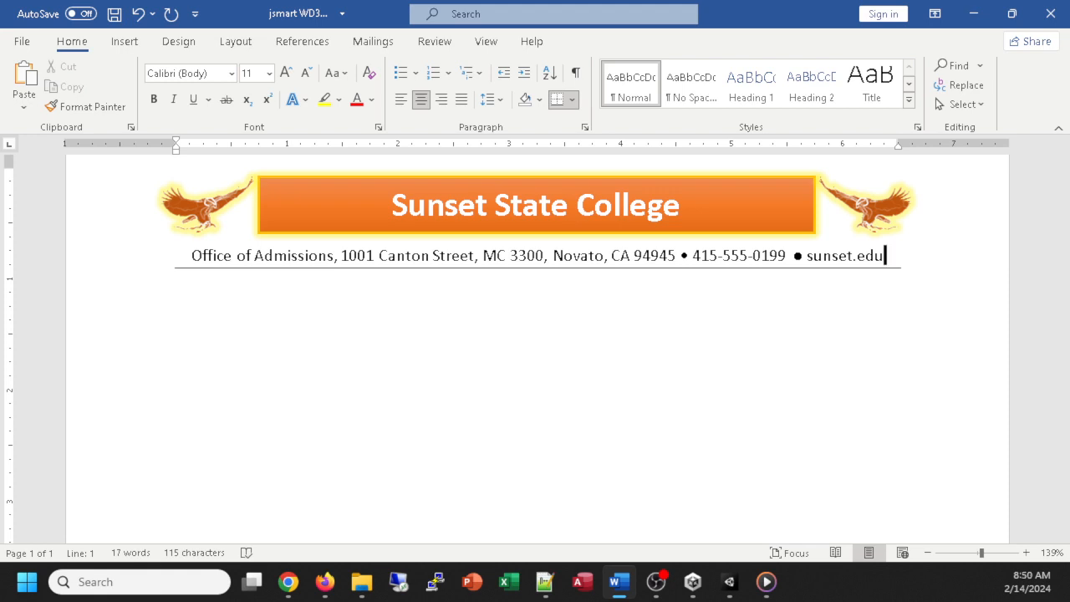
left_click(287, 581)
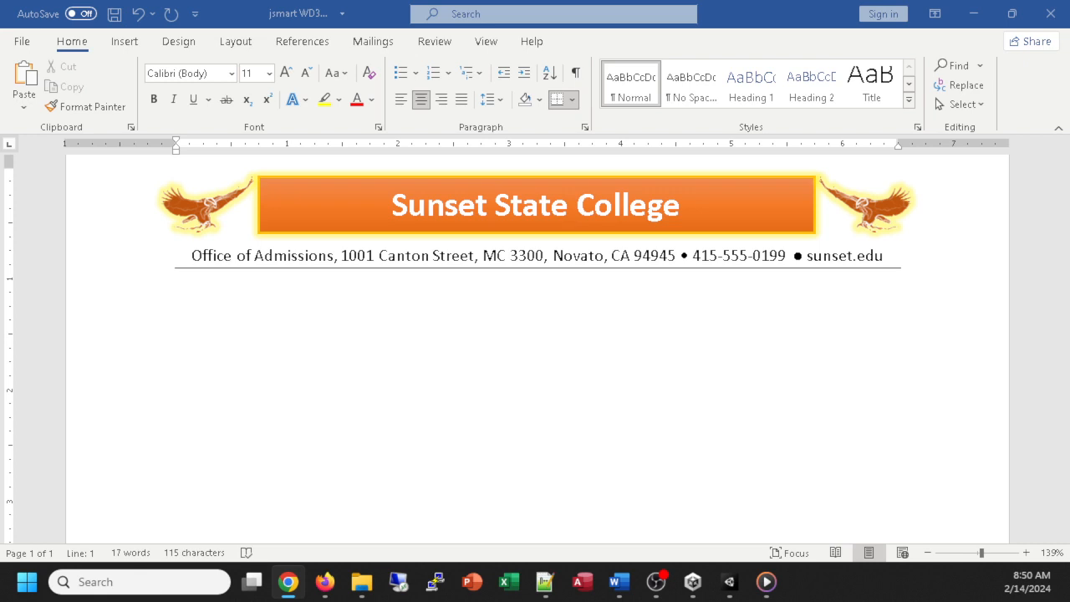
- Start a new paragraph after the contact line and clear all of its formatting
left_click(895, 256)
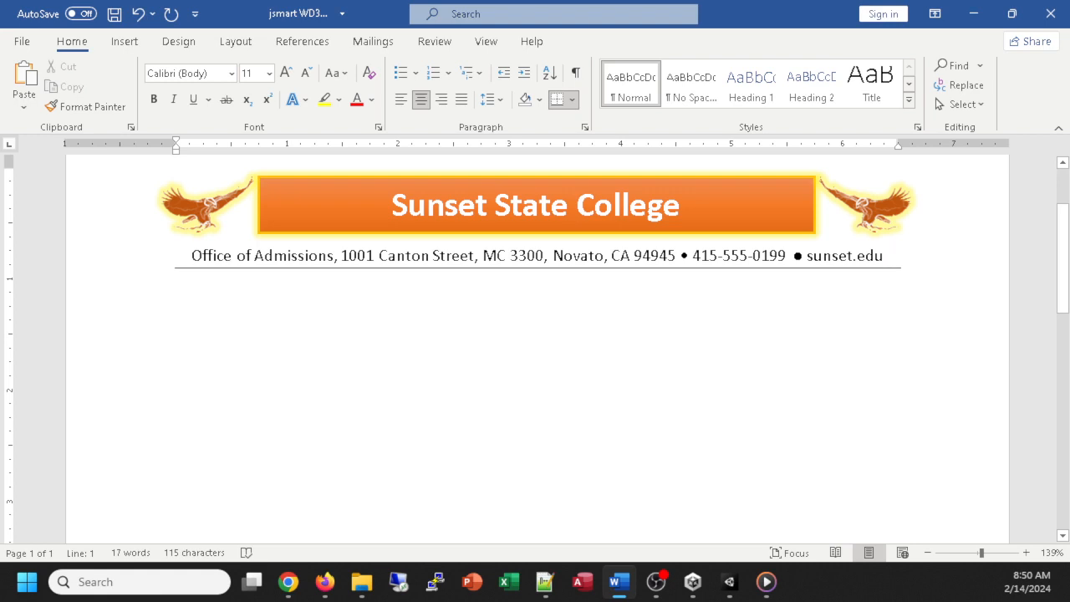
key("Return")
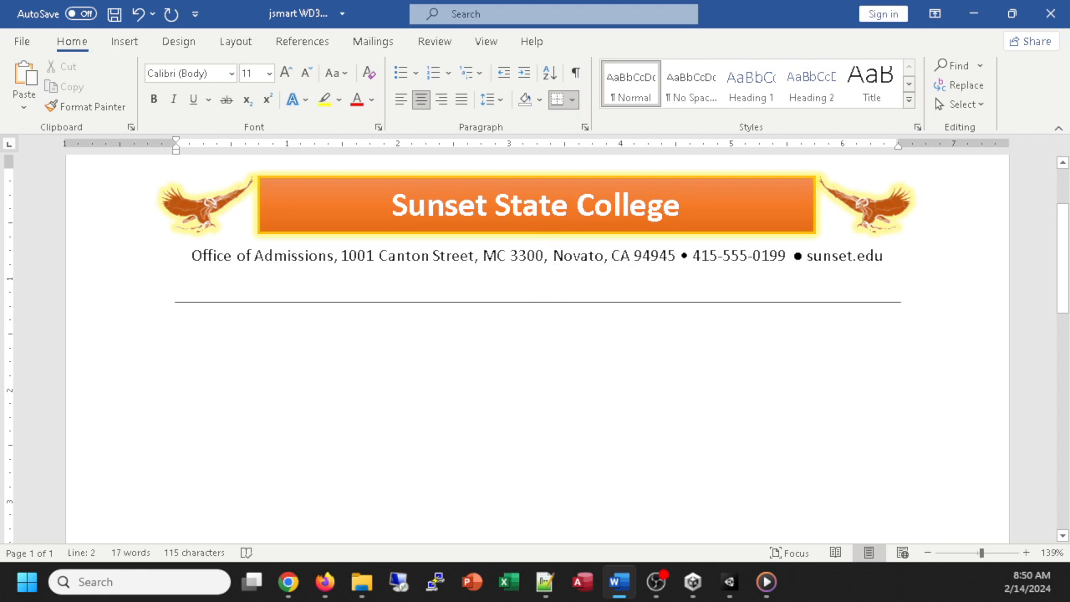
key("ctrl+shift+8")
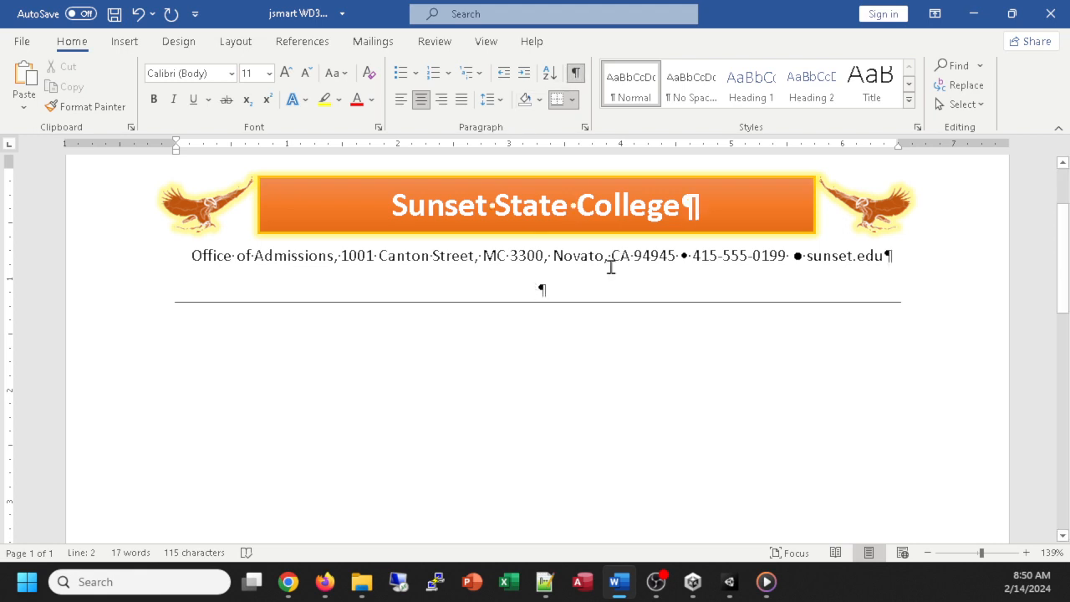
left_click(575, 73)
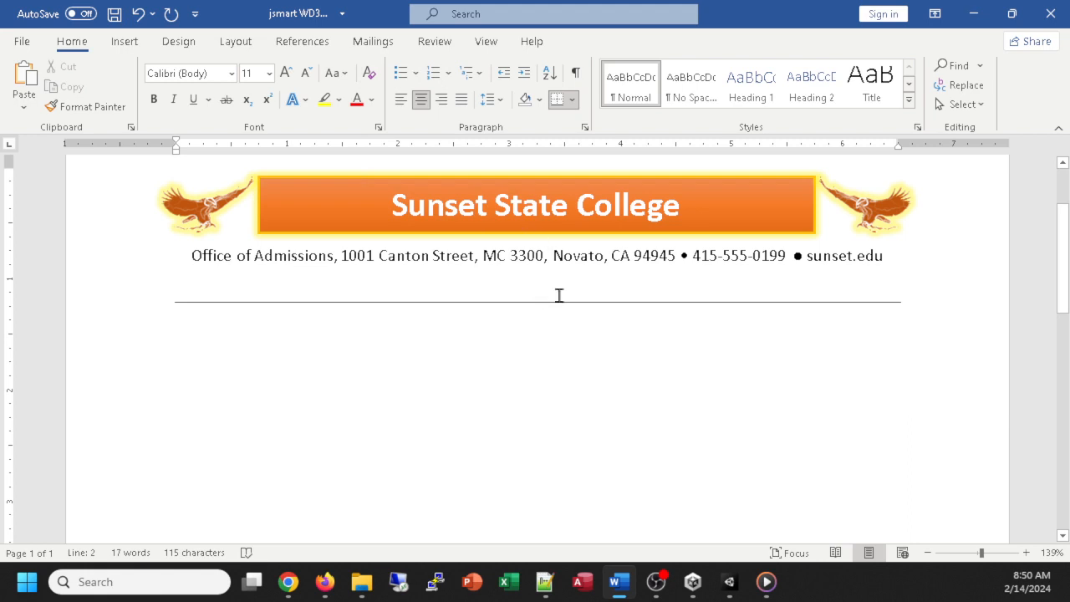
left_click(368, 79)
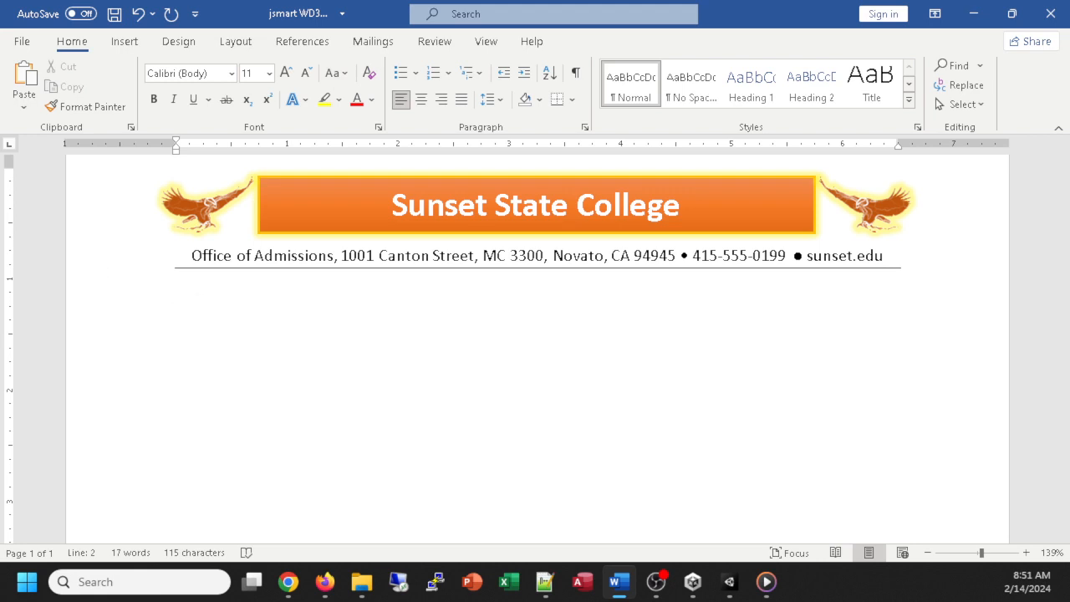
- Set a left tab stop at 3.5 inches for the blank line below the border and insert a tab character there
left_click(287, 581)
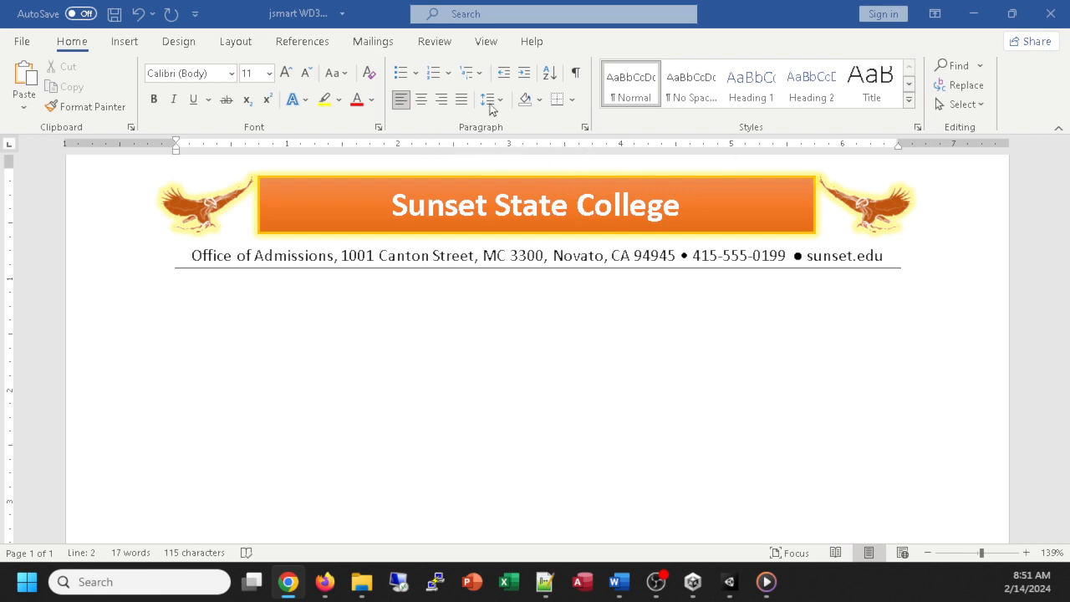
left_click(486, 44)
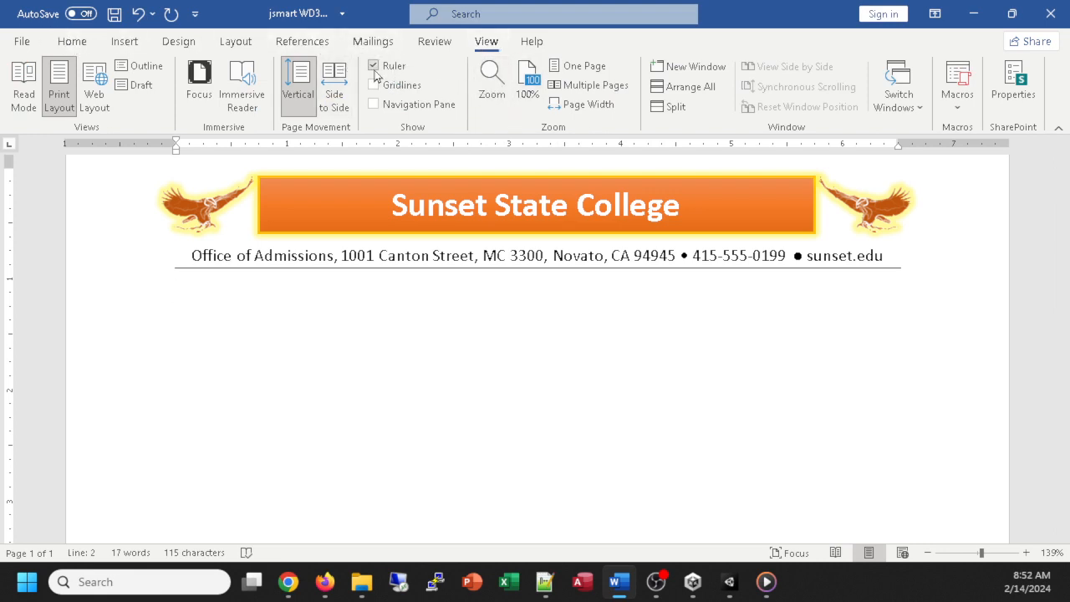
left_click(70, 45)
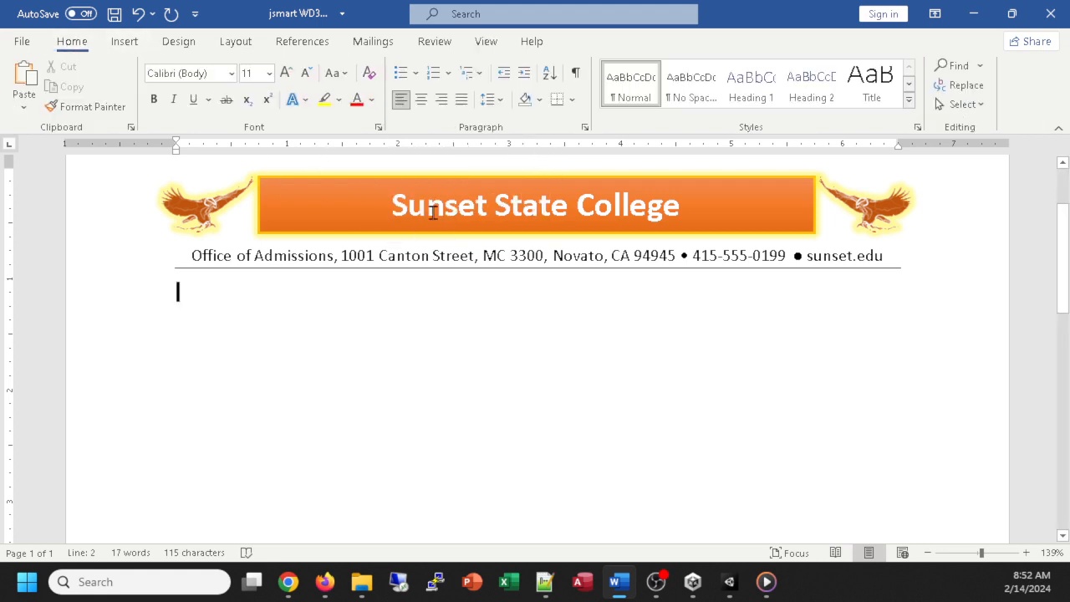
left_click(8, 147)
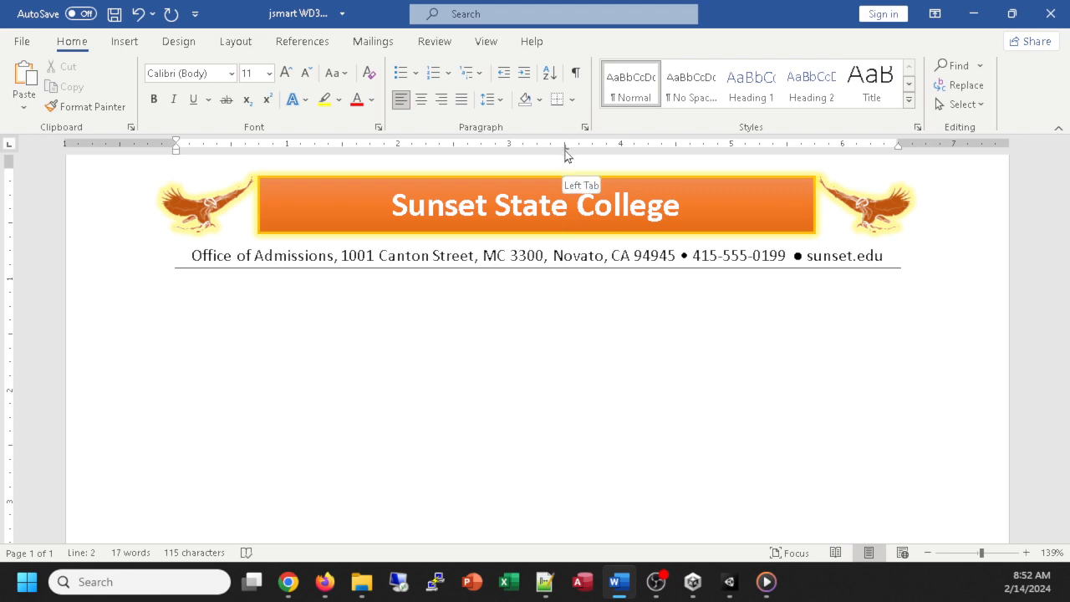
mouse_move(564, 155)
left_mouse_down()
mouse_move(451, 149)
mouse_move(640, 160)
mouse_move(567, 158)
left_mouse_up()
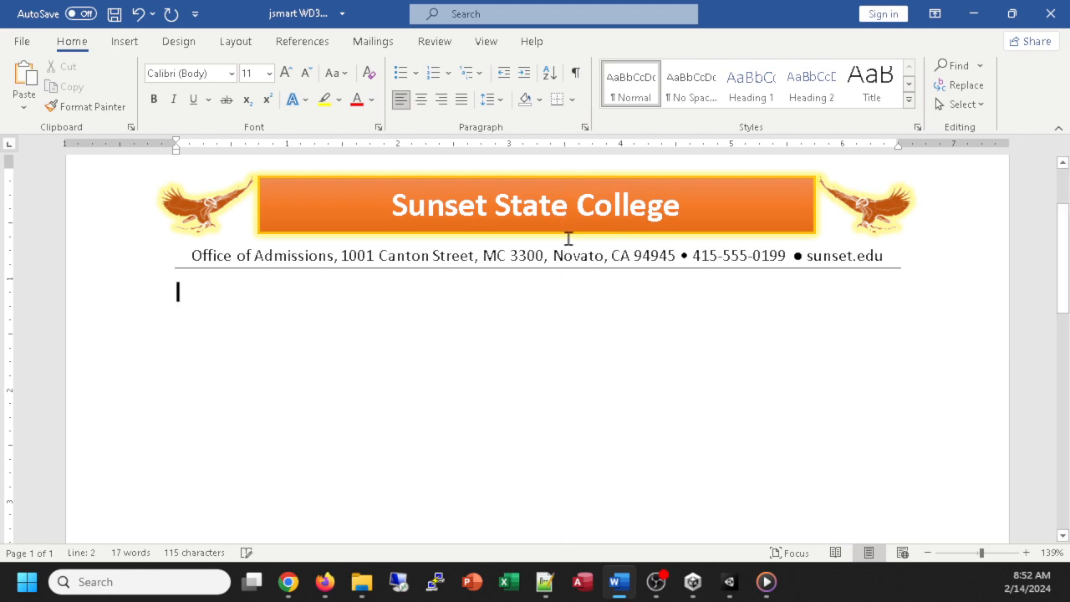
left_click(584, 148)
left_click_drag(585, 155, 554, 178)
key("Tab")
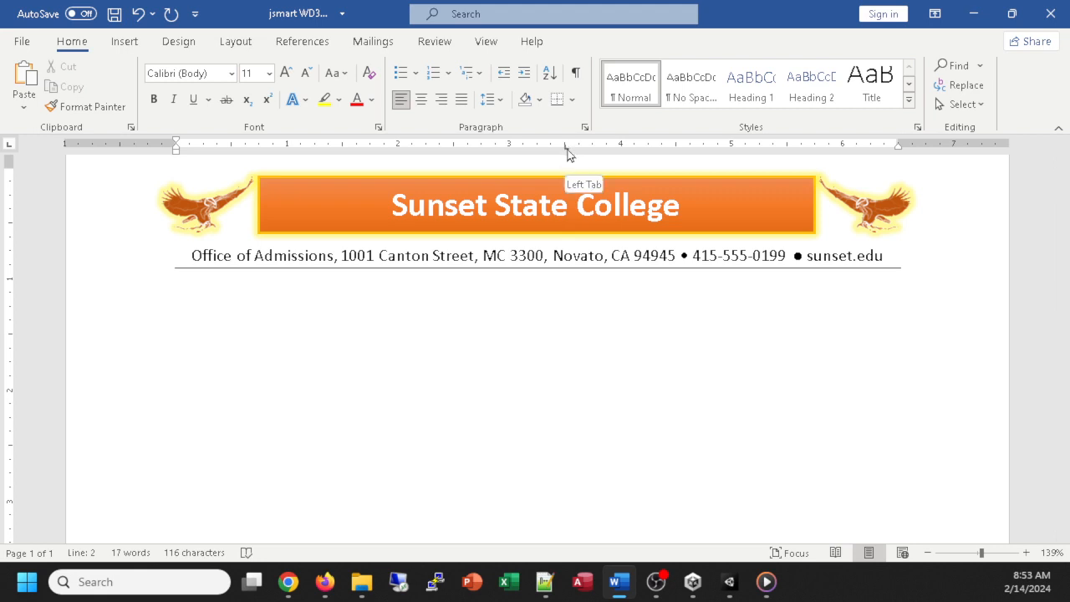
mouse_move(567, 153)
left_mouse_down()
mouse_move(510, 154)
mouse_move(566, 155)
left_mouse_up()
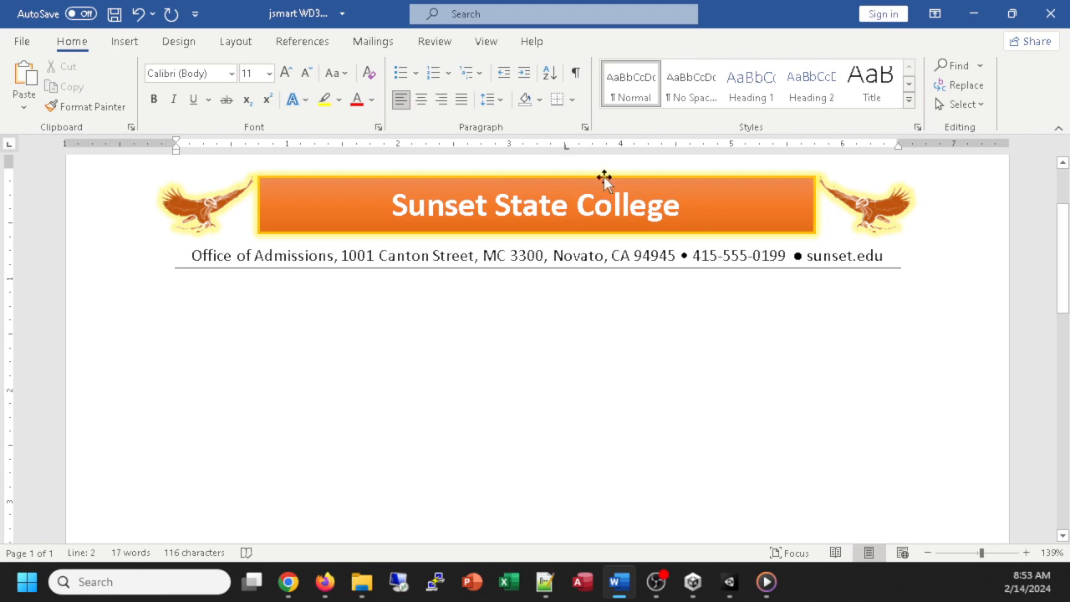
- Insert the current date at the tab stop in the format February 14, 2024, without automatic updating
left_click(124, 41)
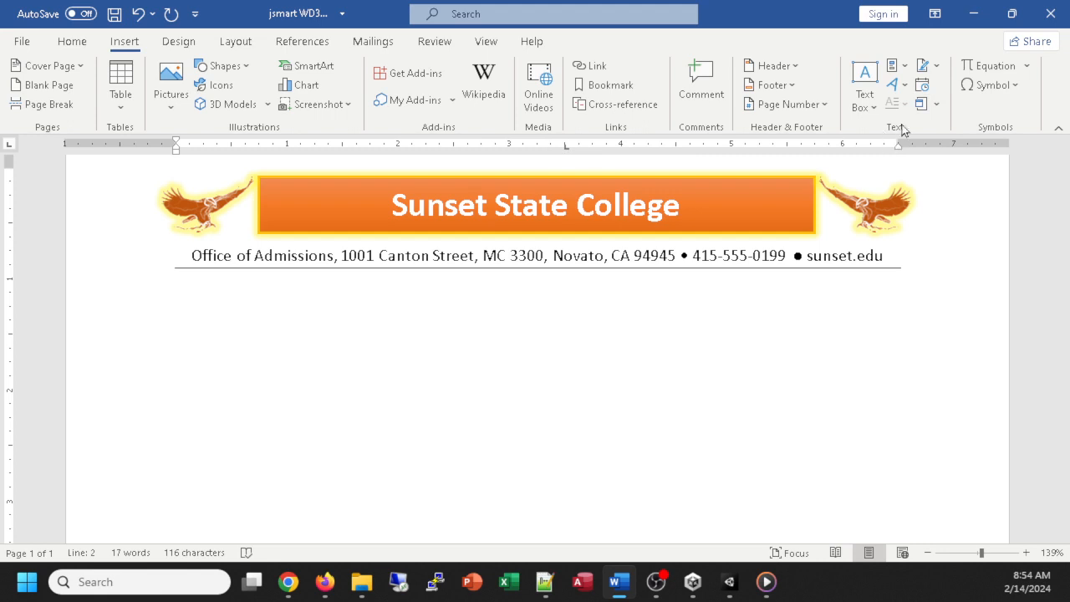
left_click(924, 87)
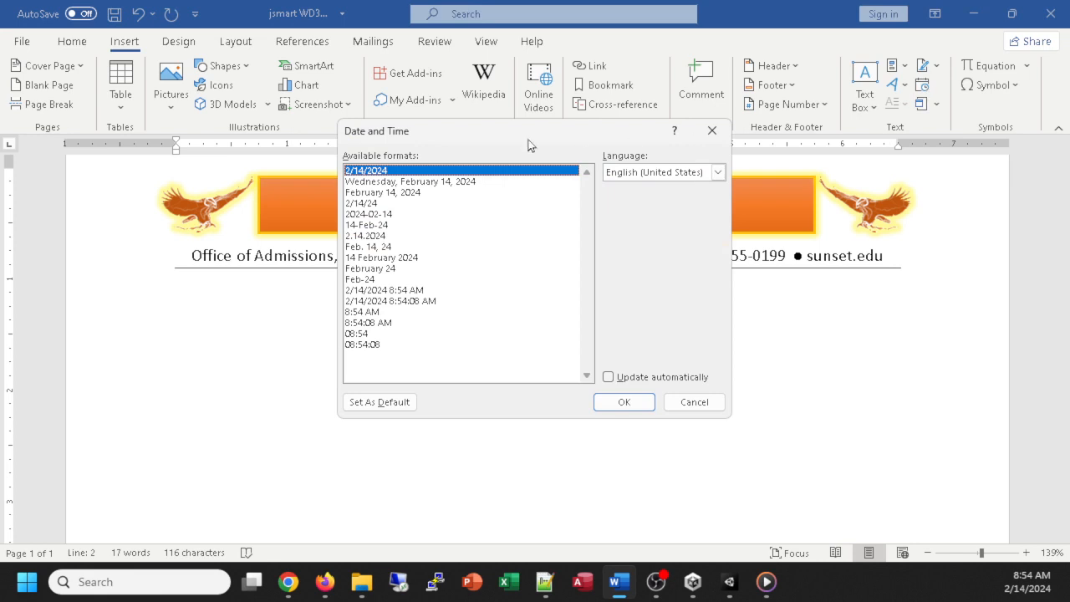
left_click(364, 194)
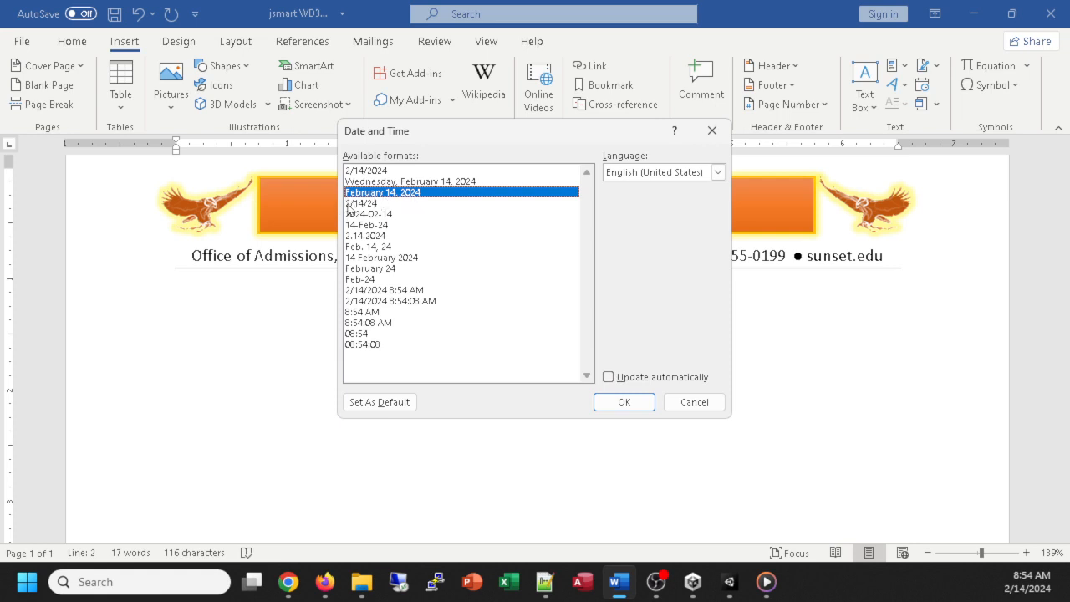
left_click(619, 403)
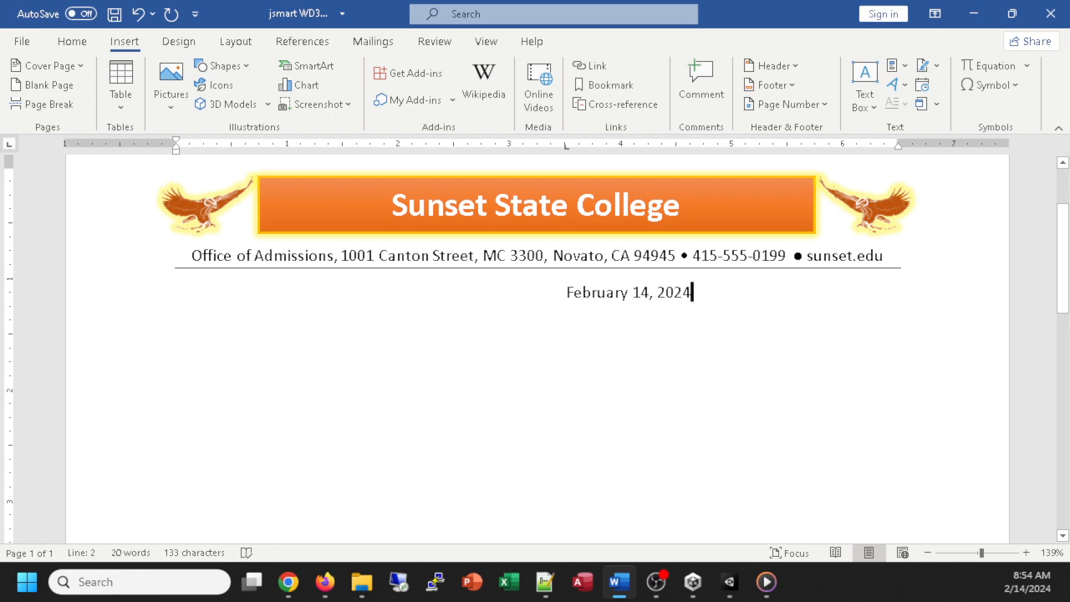
mouse_move(566, 153)
left_mouse_down()
mouse_move(485, 152)
mouse_move(657, 161)
mouse_move(485, 162)
mouse_move(507, 148)
mouse_move(568, 162)
mouse_move(566, 152)
left_mouse_up()
key("alt+Tab")
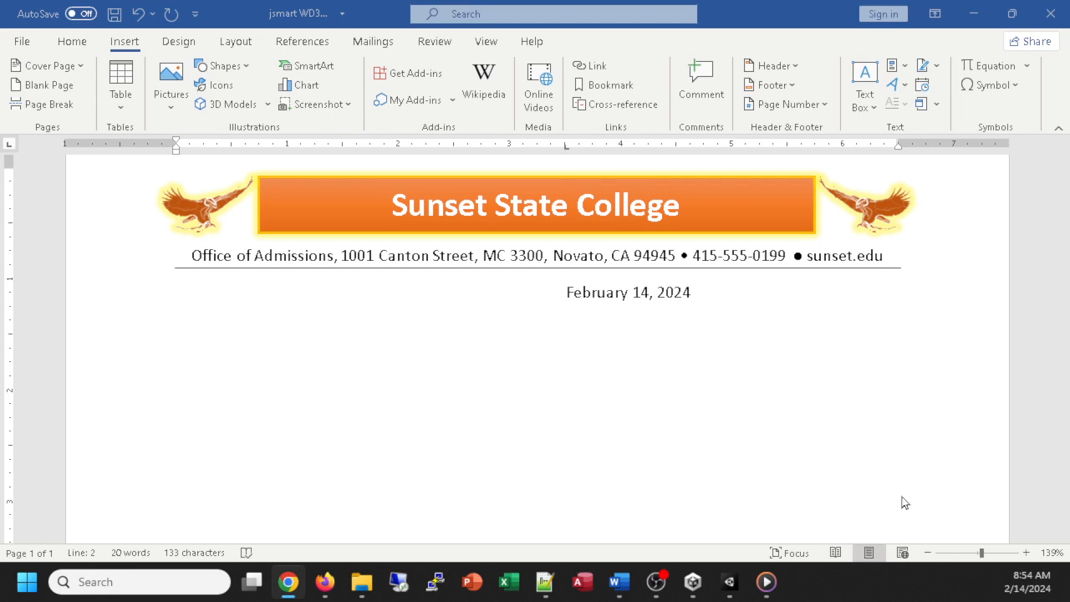
- Enter the recipient's title and full name below the date, followed by the street address on its own line
left_click(712, 299)
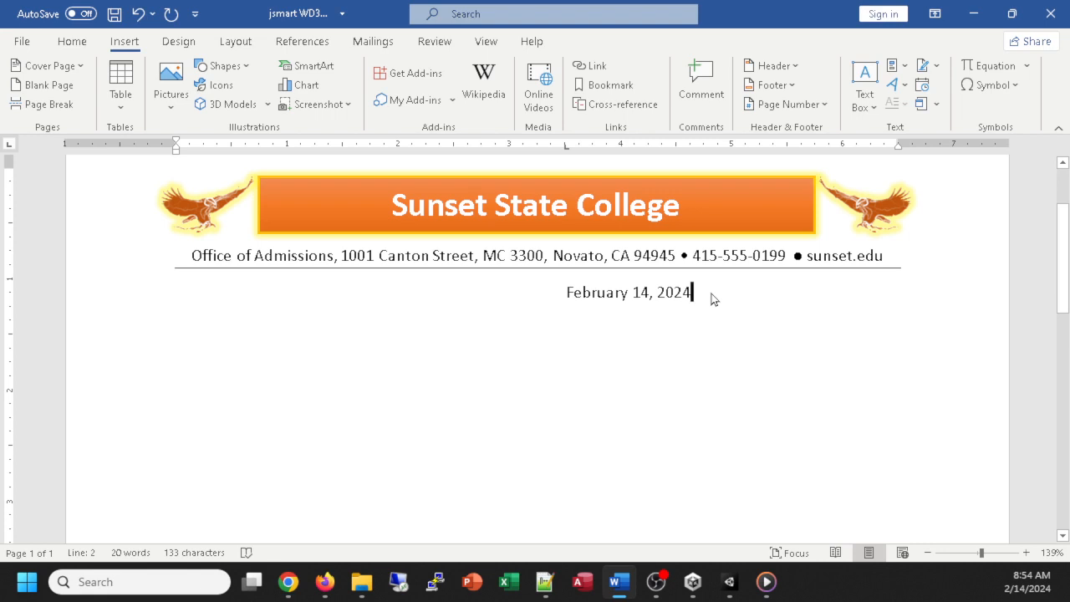
key("Return")
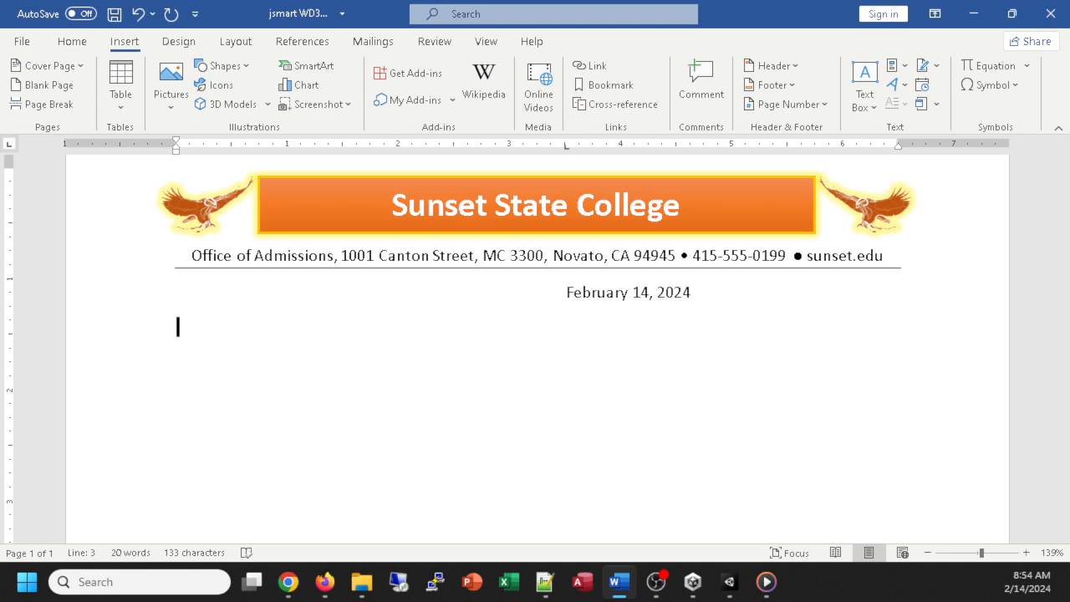
type("Mr. Caleb Thomas")
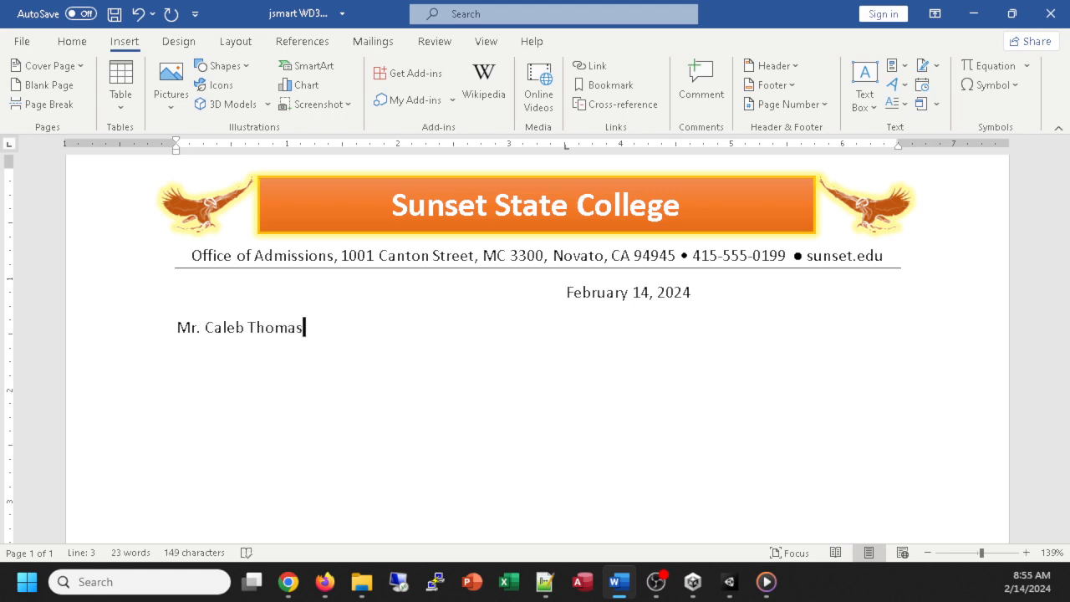
key("Return")
type("982 Bsan")
key("BackSpace")
key("BackSpace")
key("BackSpace")
type("a")
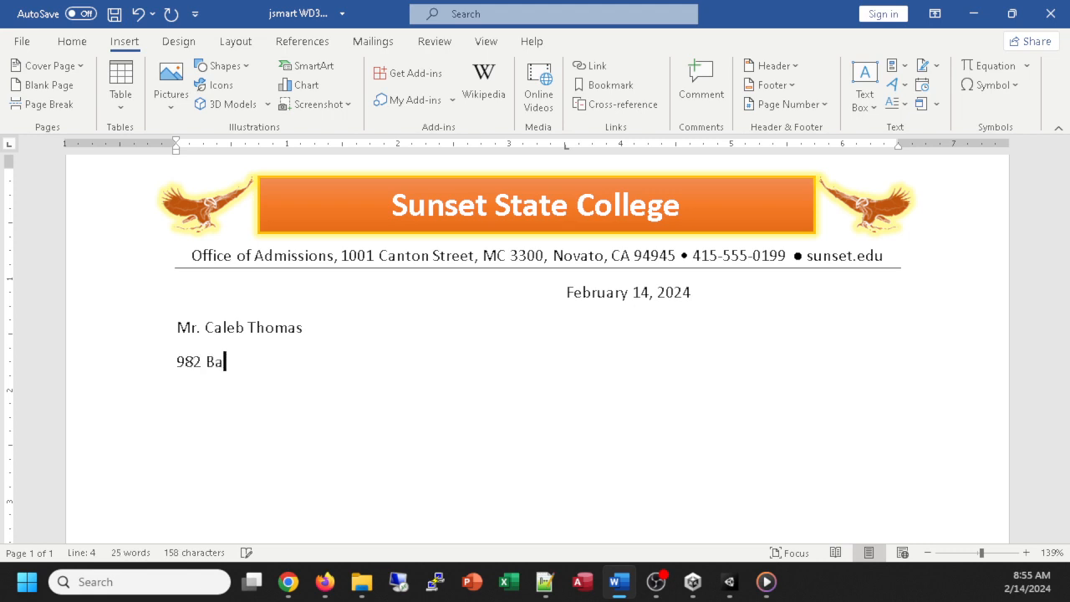
type("rtlett Street")
- Enter the recipient's city, state and ZIP code below the street line, leaving a blank line after the address
key("Return")
type("Live")
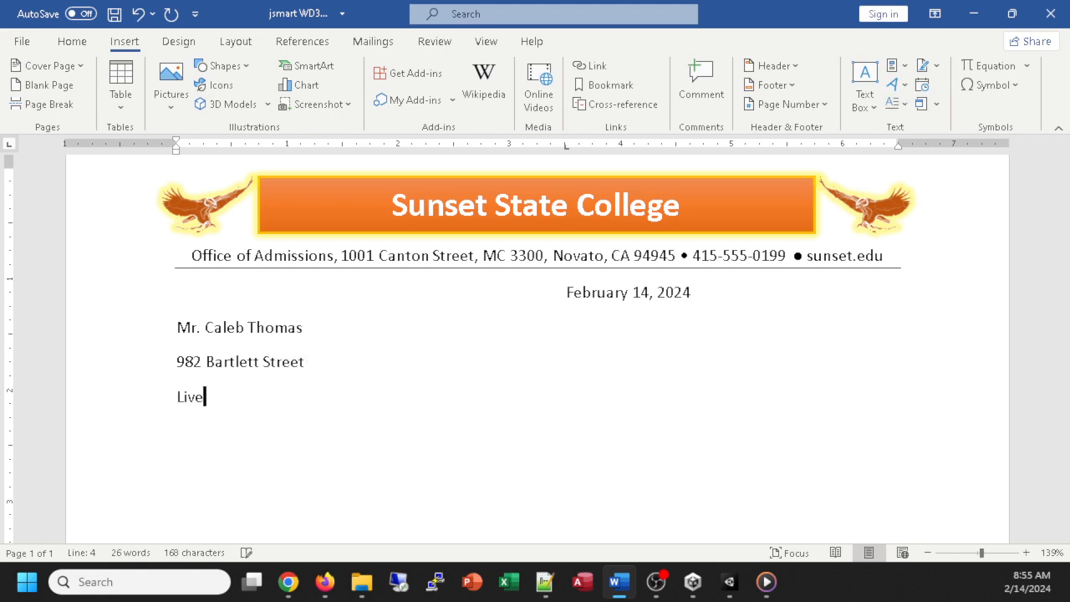
type(" Oak")
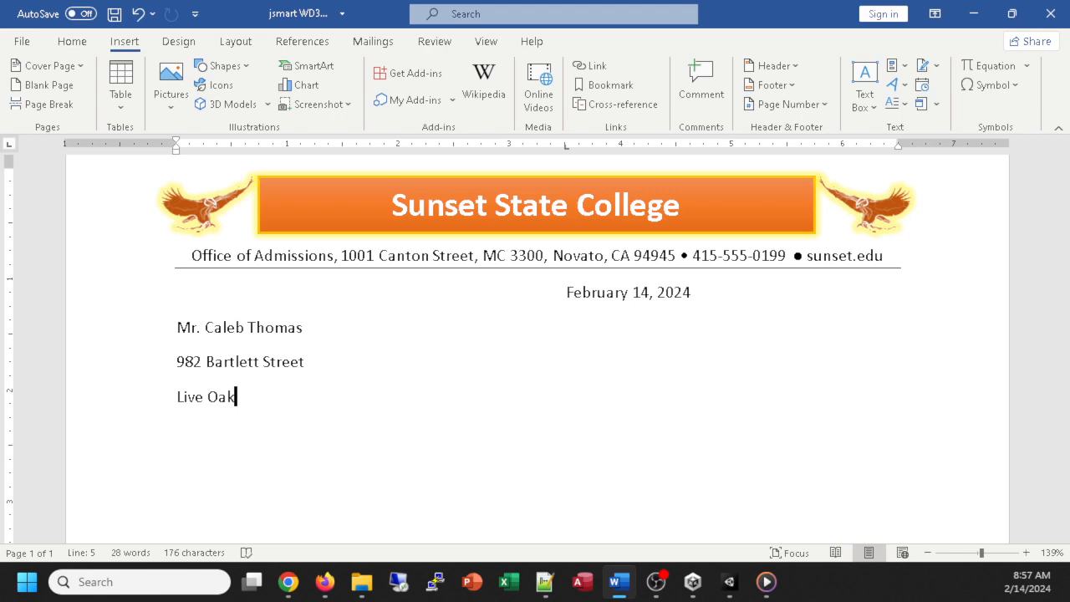
type(", CA 9543")
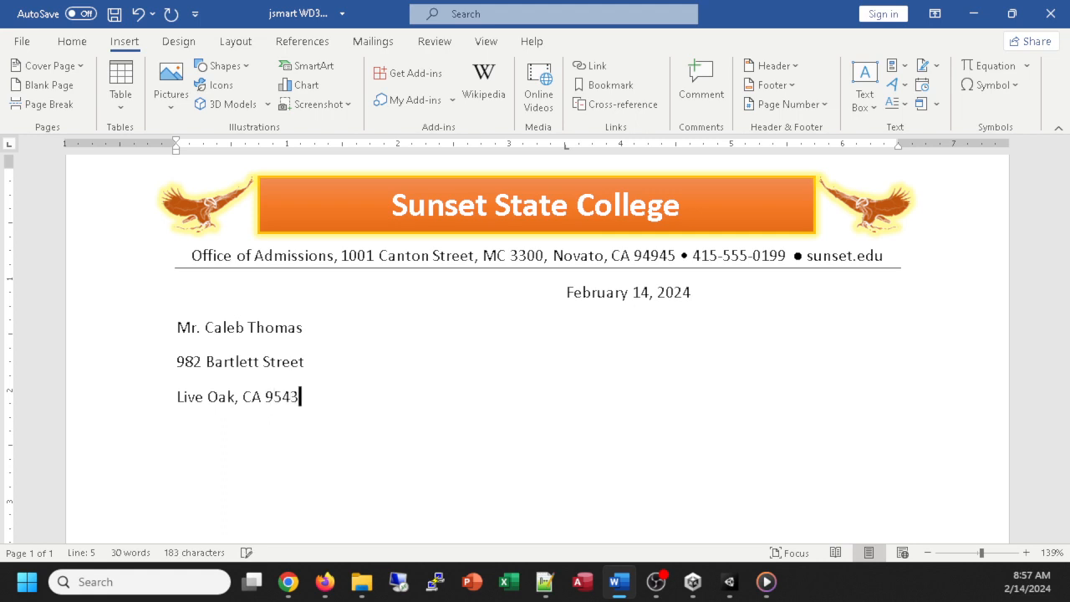
key("BackSpace")
type("53")
key("Return")
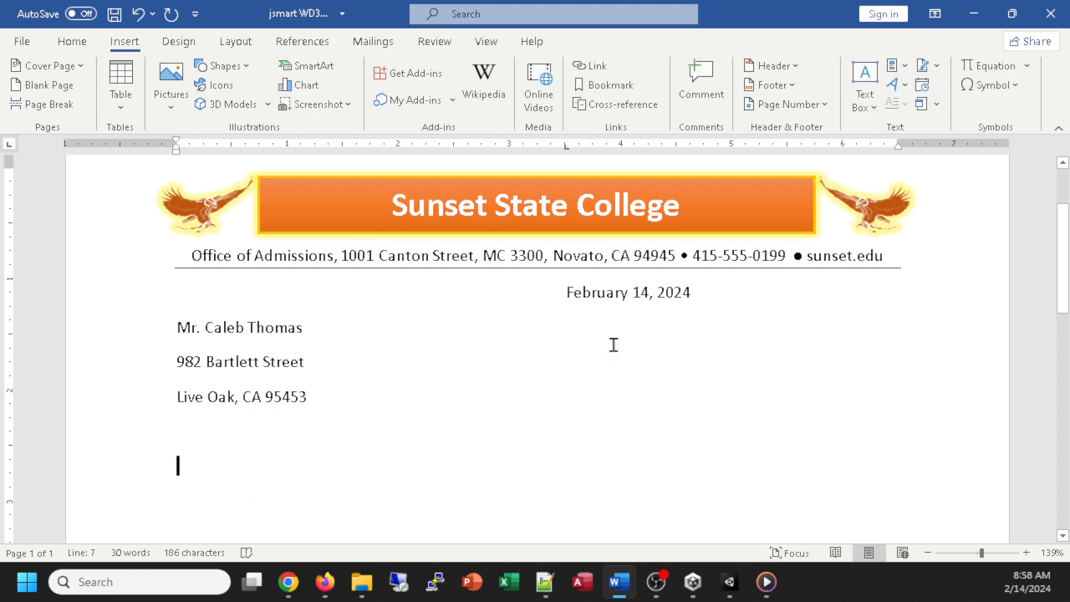
- Enter the salutation with the recipient's first name and a comma, leave a blank line below, and check the formatting marks
type("Dear Caleb")
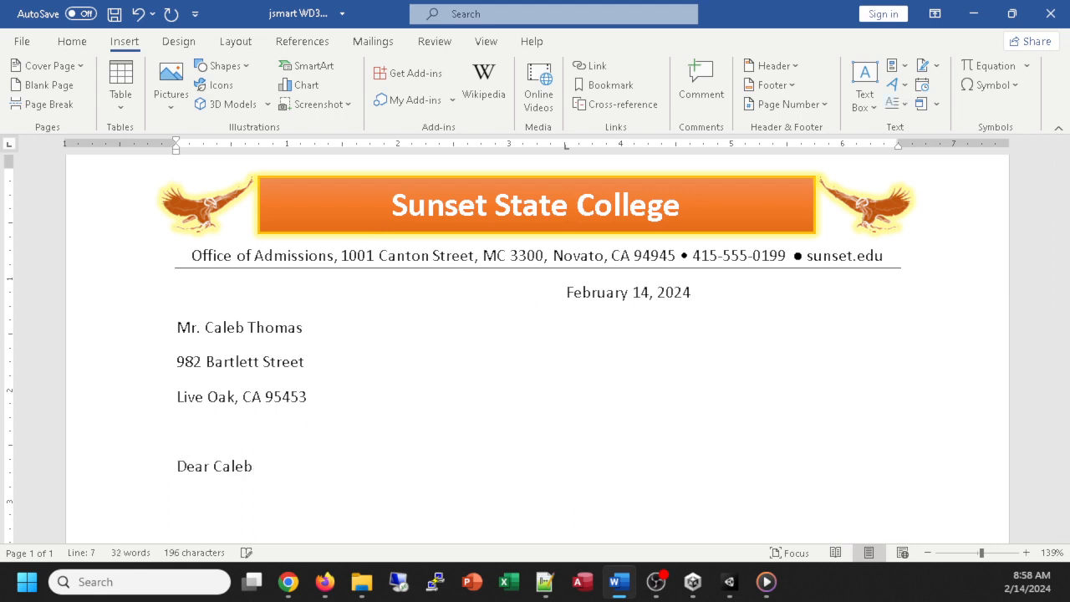
type(" ,")
key("Return")
key("Return")
scroll(652, 464, "down", 1)
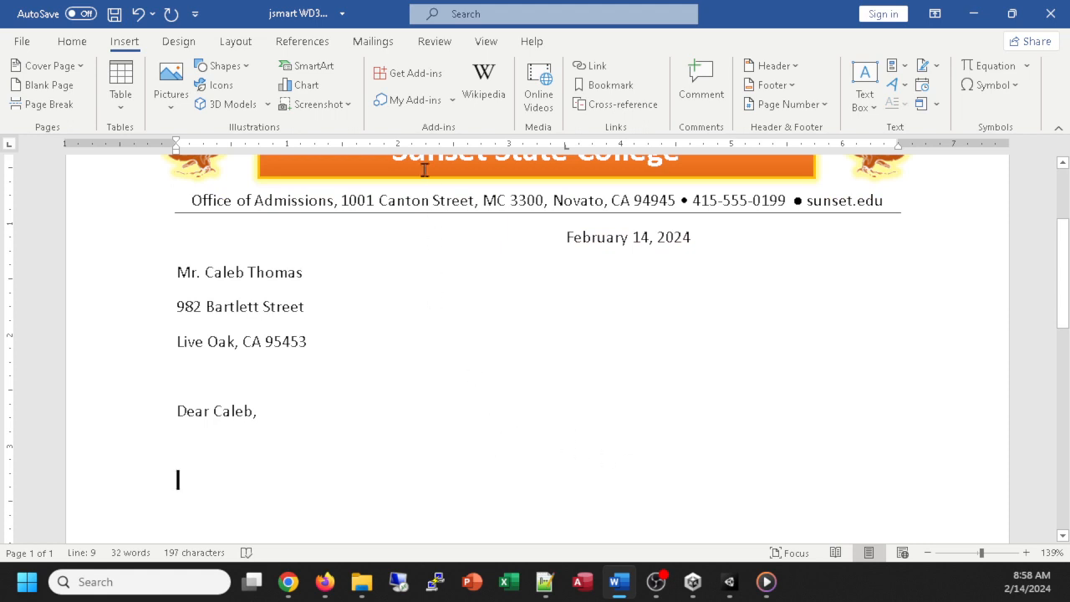
left_click(78, 43)
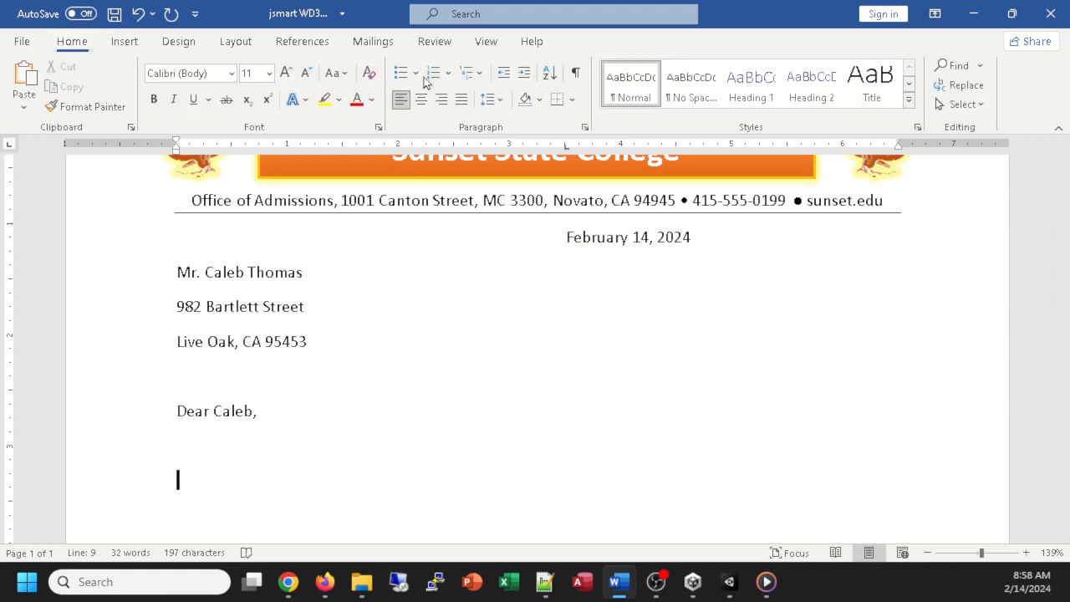
left_click(575, 72)
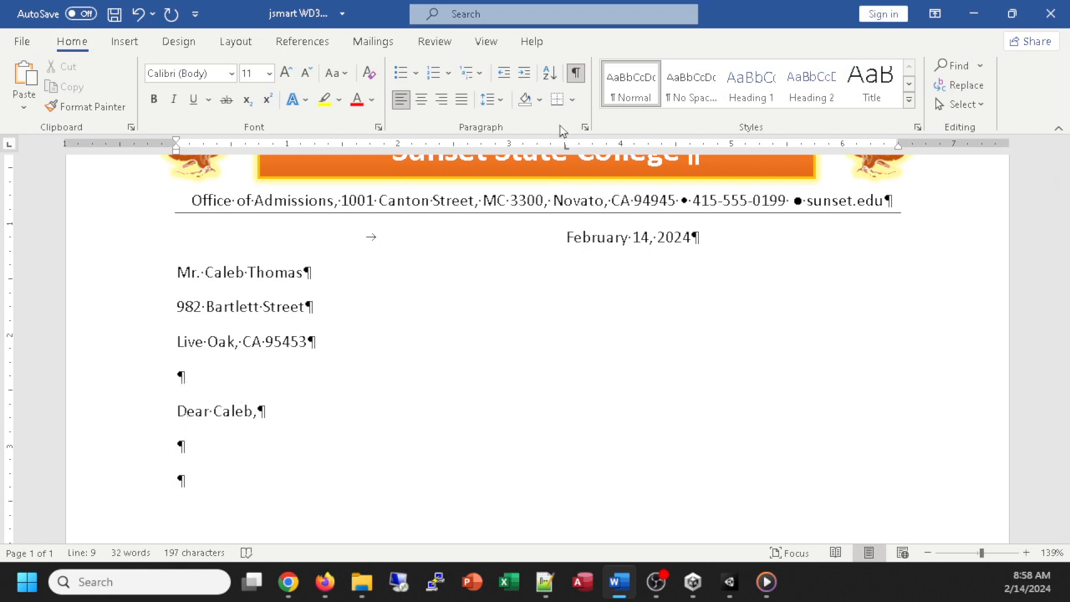
key("ctrl+shift+8")
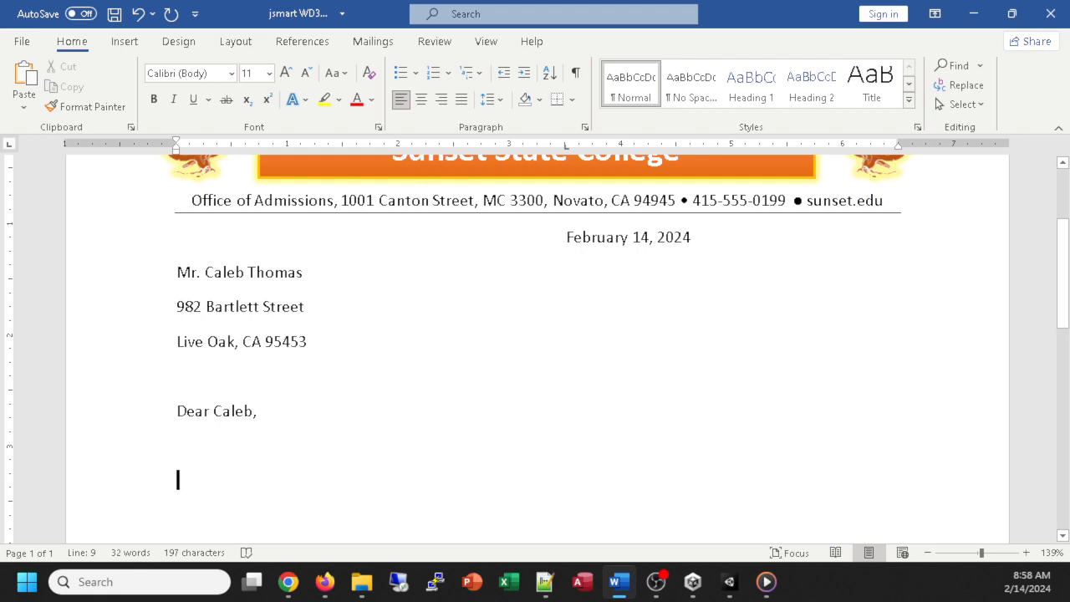
- Start the body paragraph below the salutation with congratulations on admission to the School of Liberal Arts and Sciences at Sunset State for the fall semester of 2021
scroll(535, 347, "down", 2)
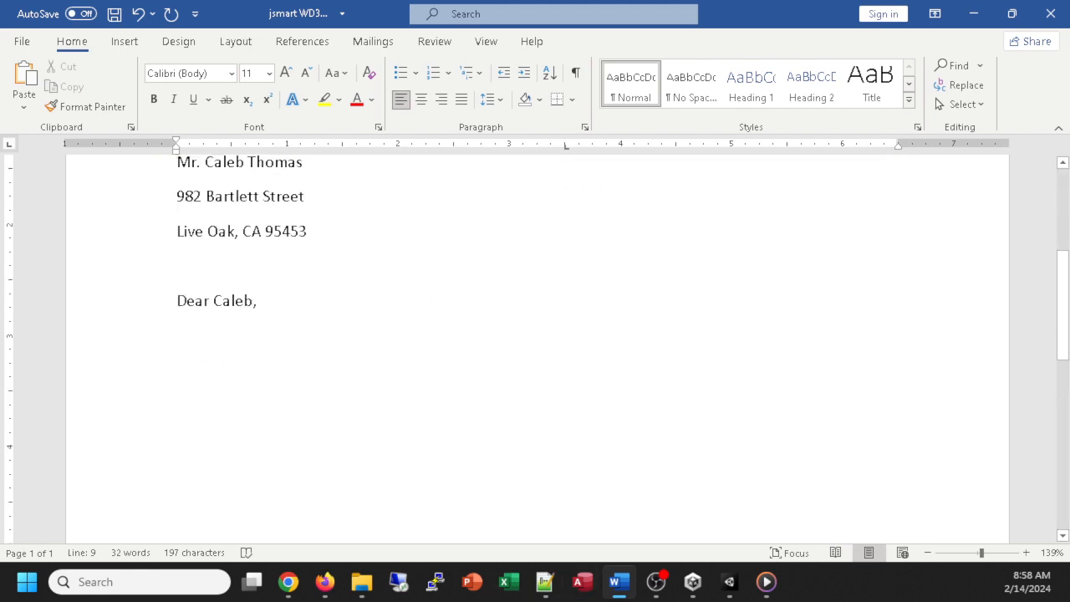
type("Con")
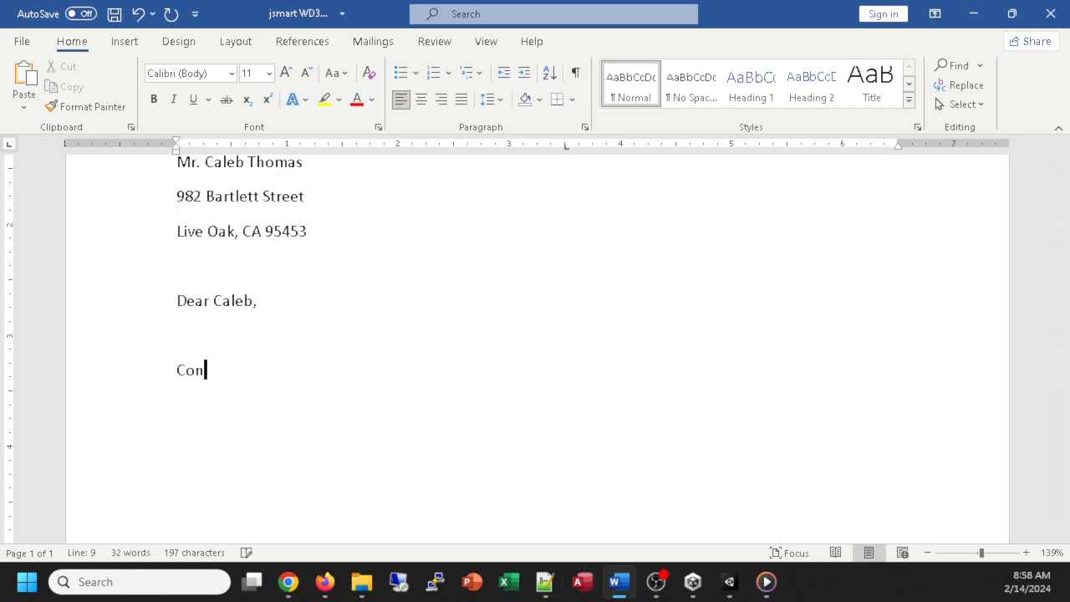
type("gratulations on you radmi")
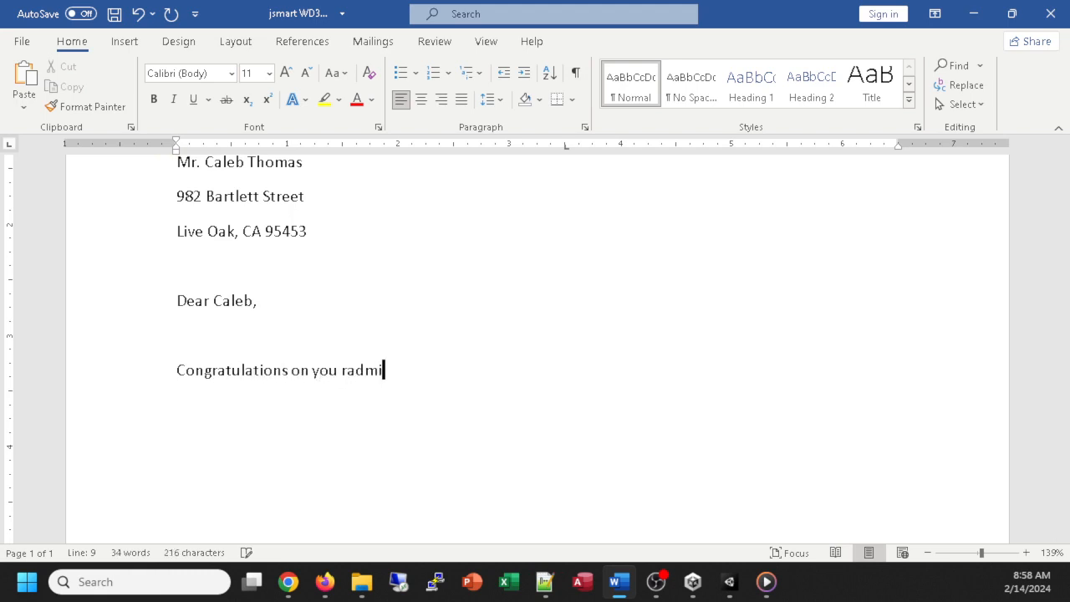
type("ssion to the Schoo")
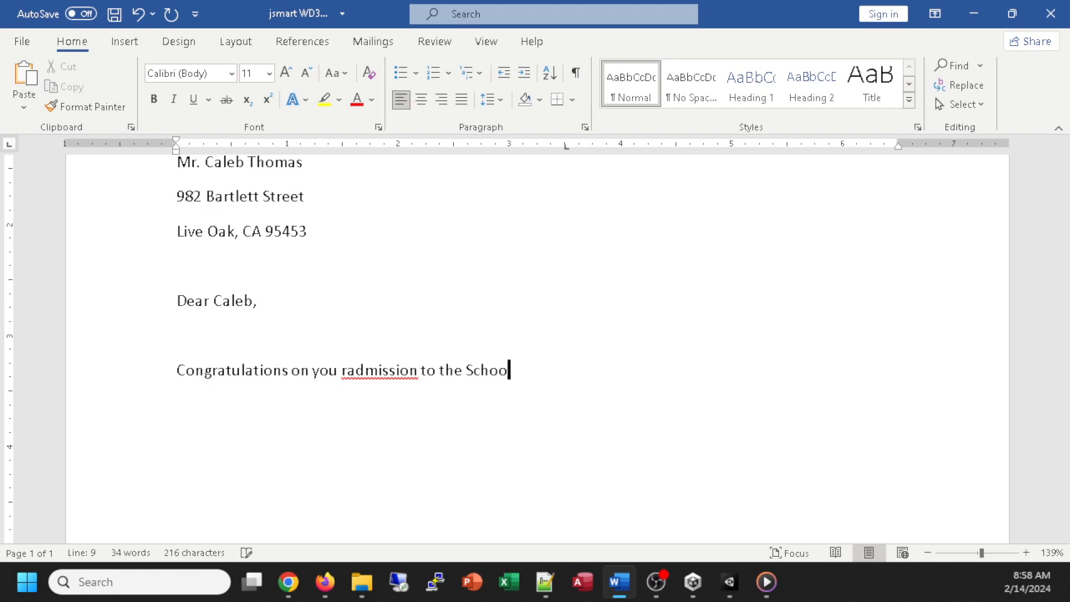
type("l  of Liberal ")
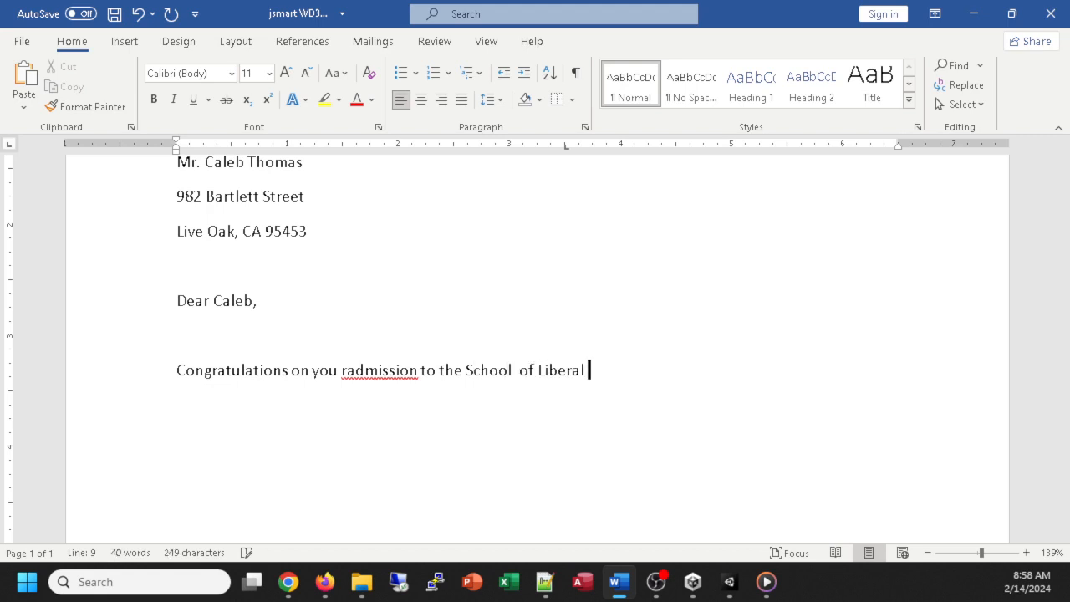
type("Arts and Scien")
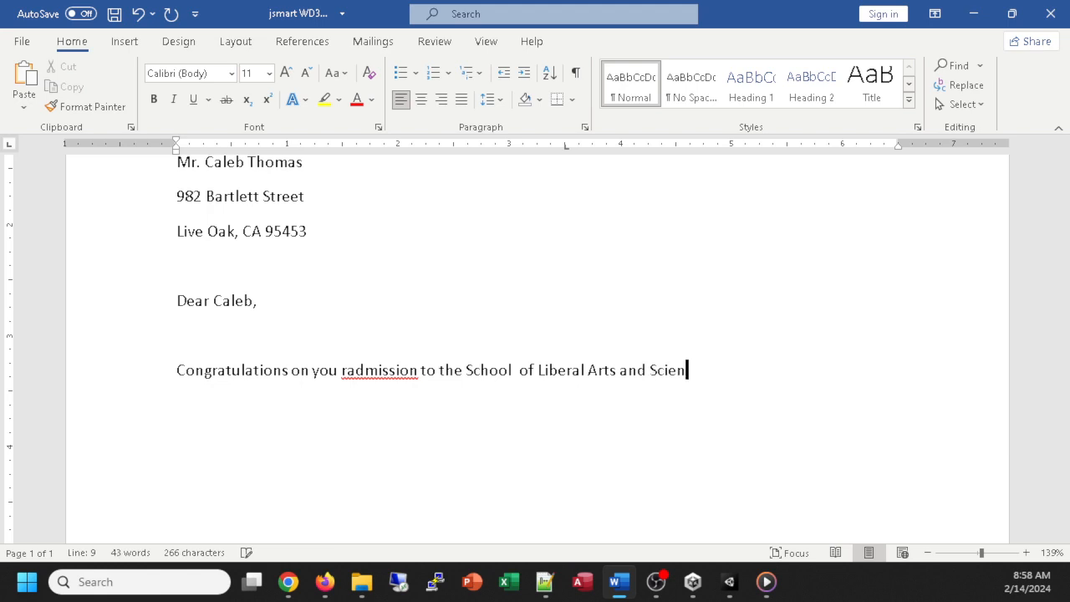
type("ces at Sunse t State")
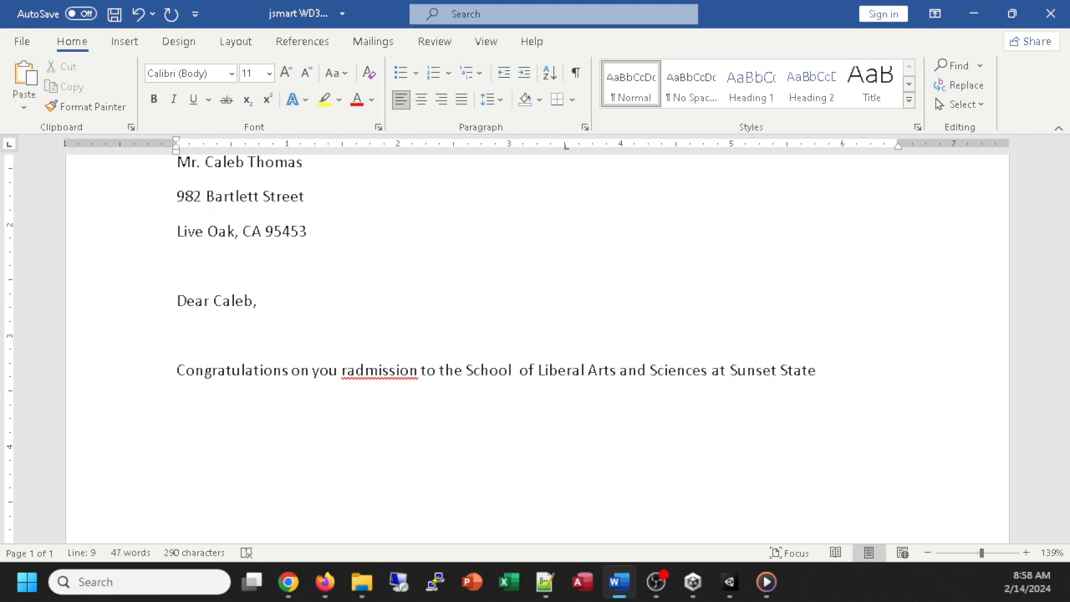
type(" for the4 fall semester ")
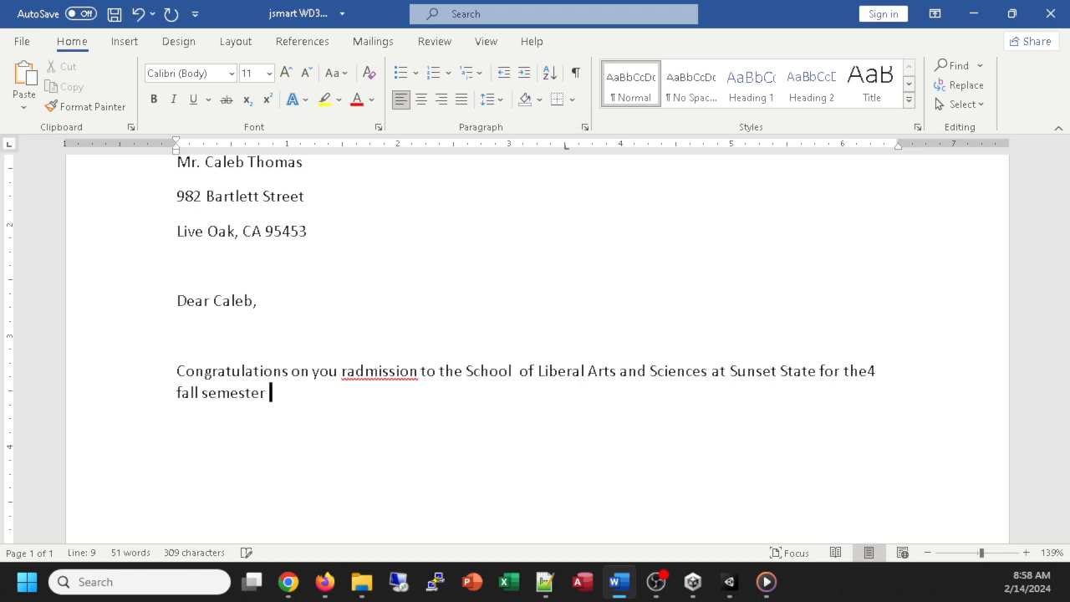
type("of 2021")
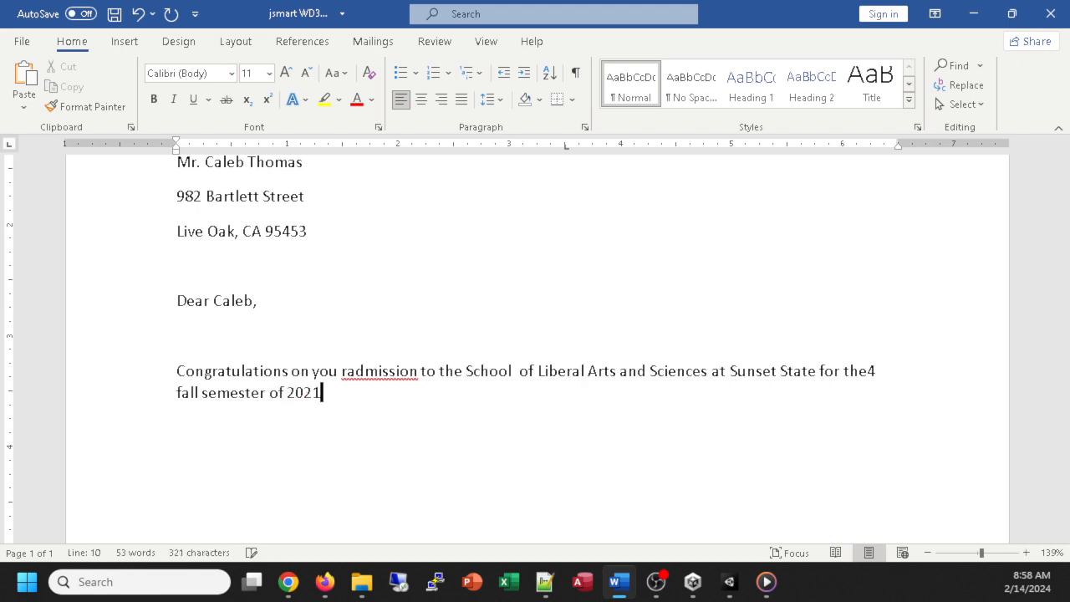
- End the first sentence with an exclamation mark and add "On behalf of our students, faculty, and staff, I welcome you to our academic"
type("!  On be")
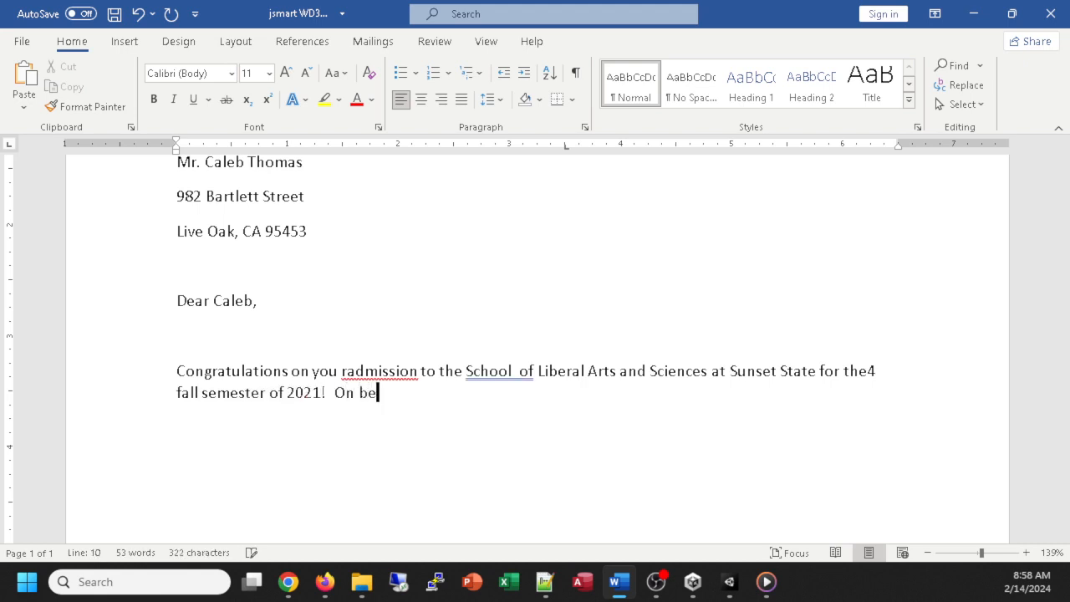
type("half of our studtne")
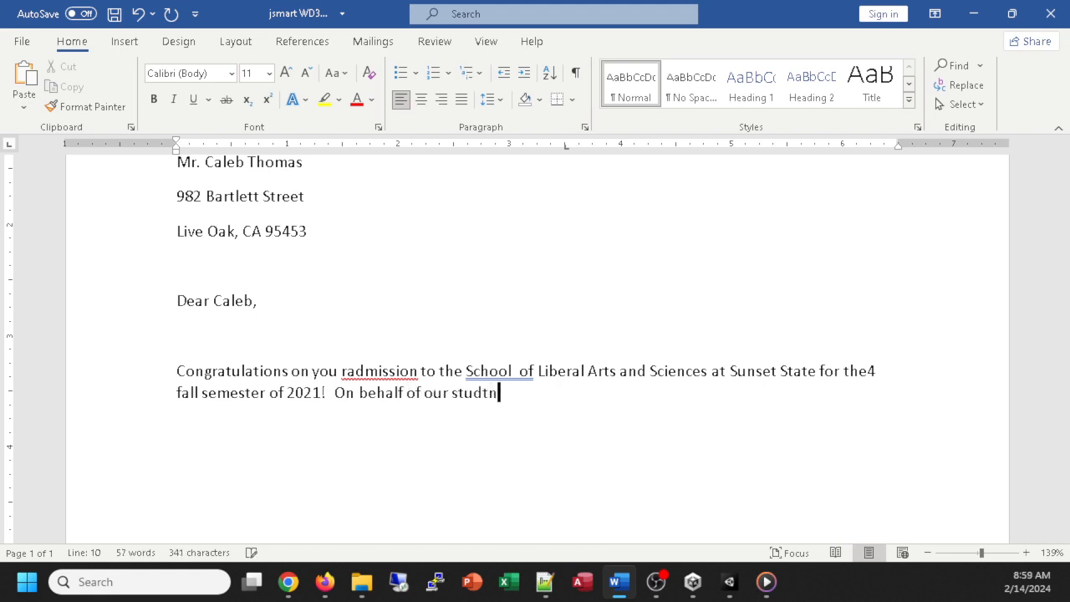
key("BackSpace")
key("BackSpace")
key("BackSpace")
type("ents, faculty,")
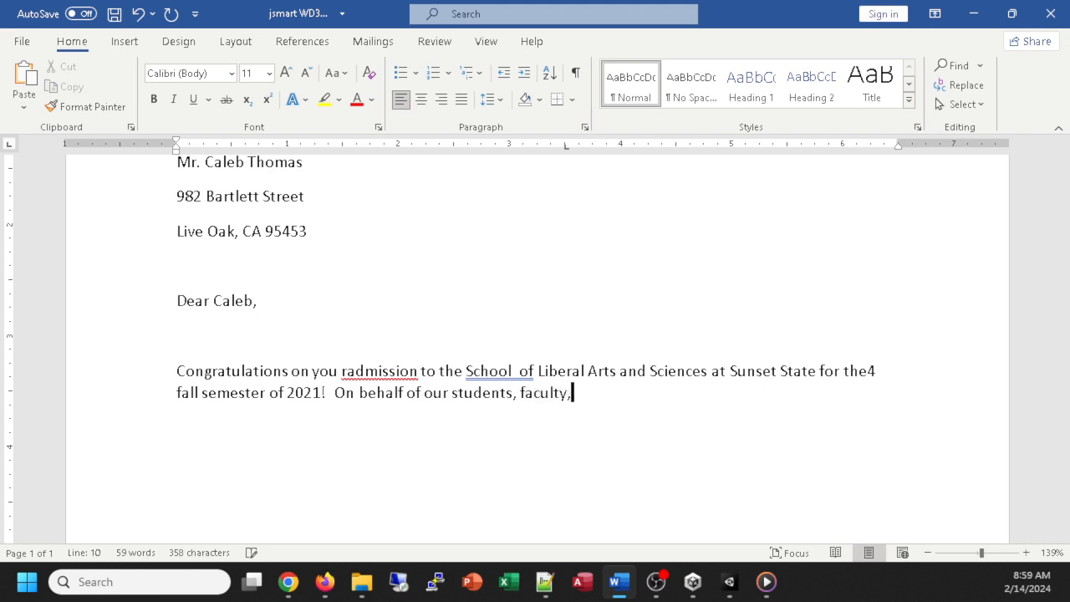
type(" and staff, I wel")
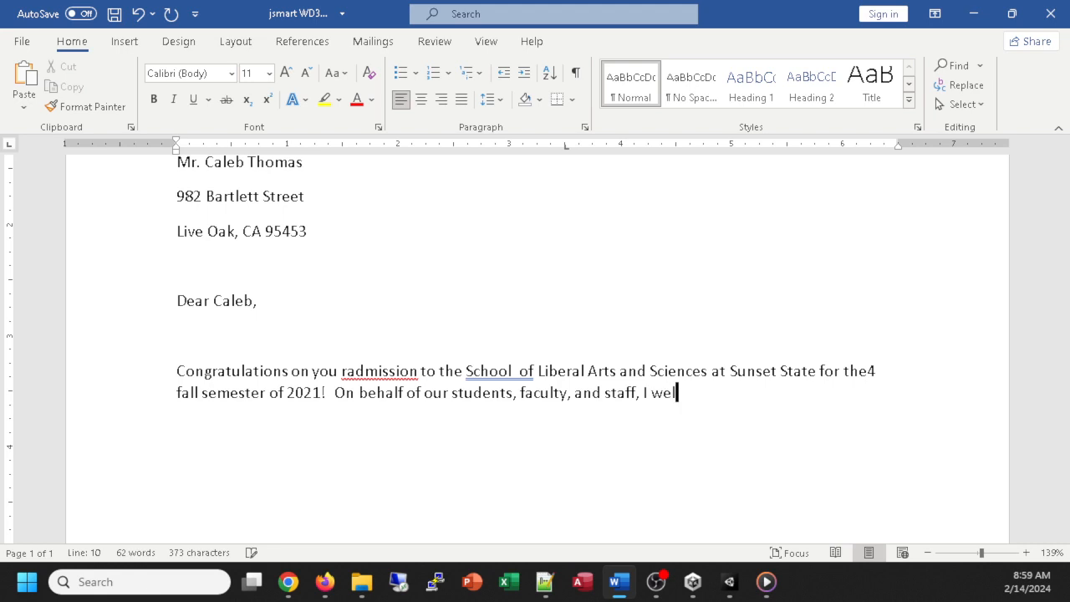
type("come you to our academ")
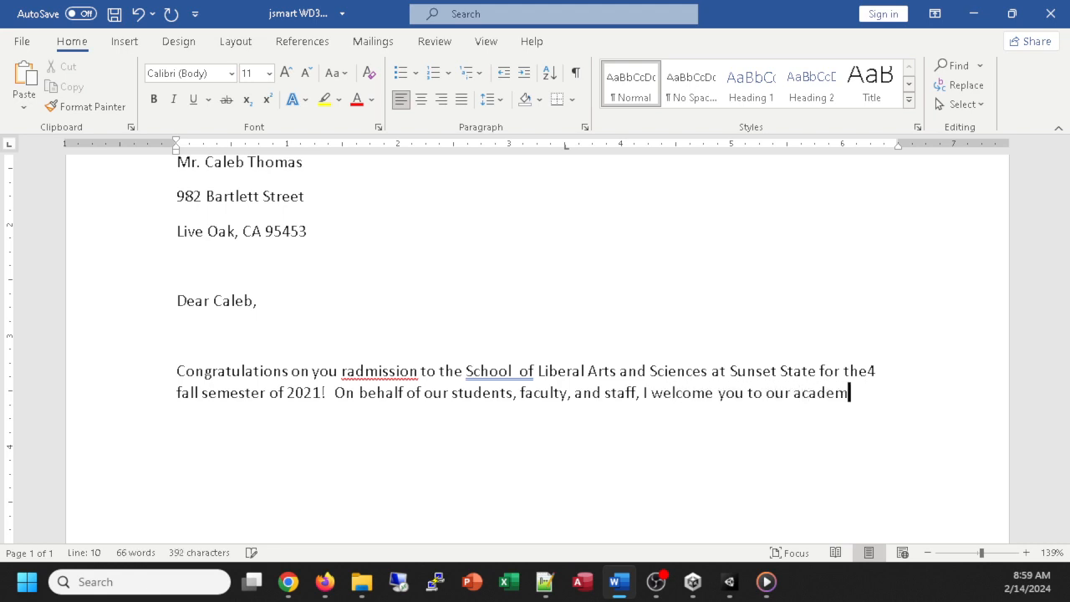
type("ic")
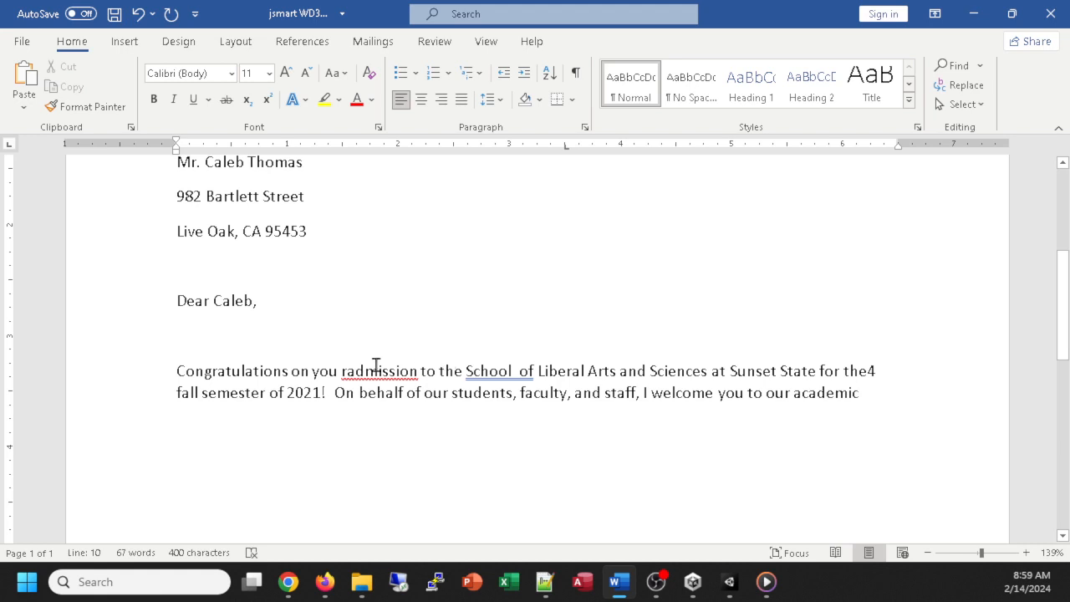
- Correct the misspelled "radmission" to "admission", and complete the welcome sentence at the paragraph's end with "community."
right_click(378, 372)
left_click(274, 228)
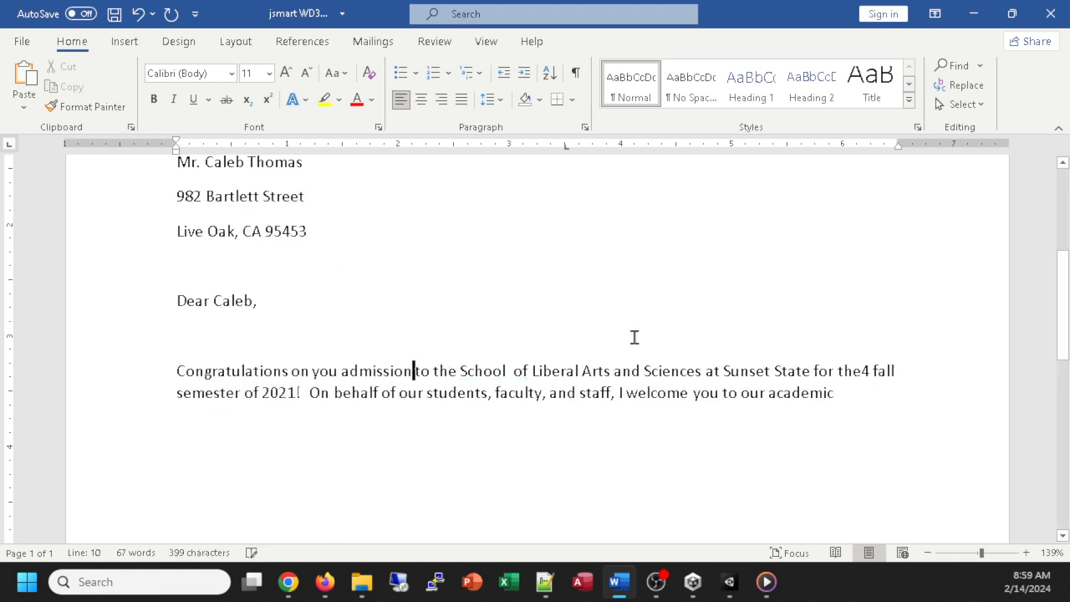
left_click(952, 415)
key("alt+Tab")
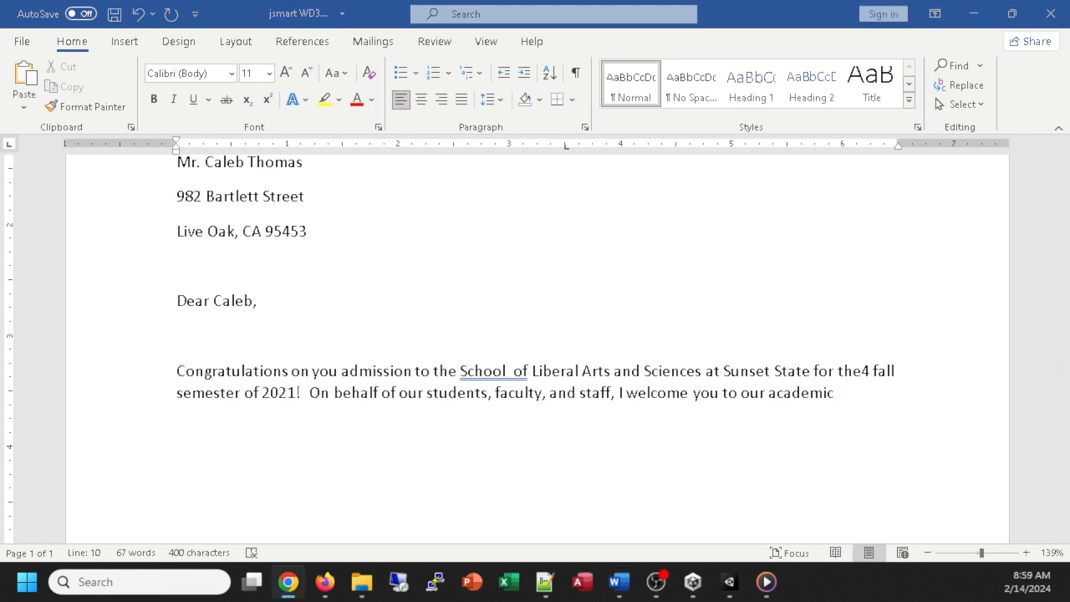
left_click(869, 405)
type("communmi")
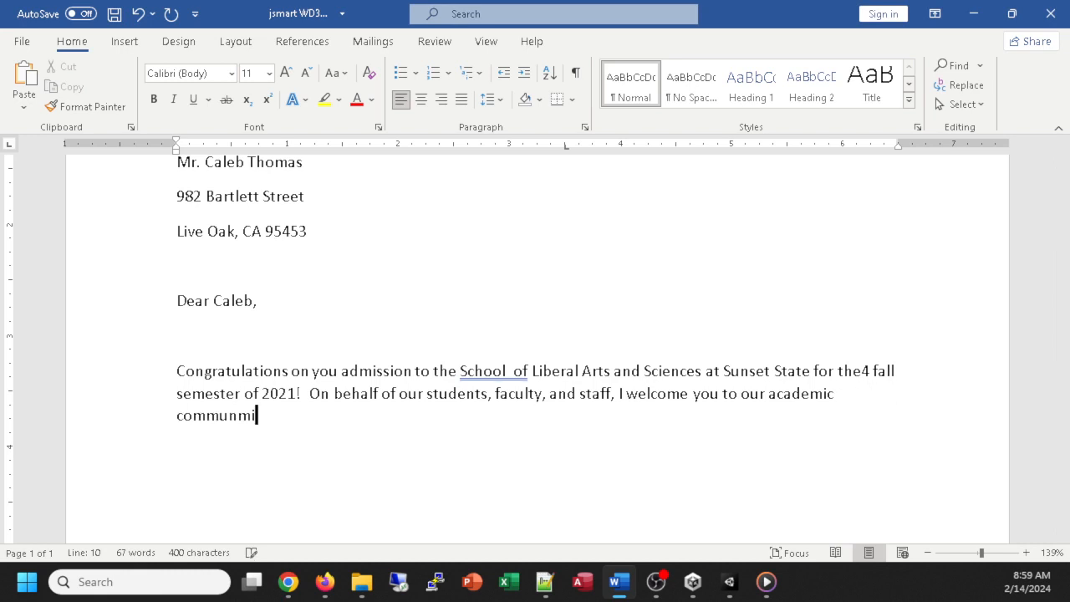
key("BackSpace")
key("BackSpace")
type("ity.  Our decision to admin")
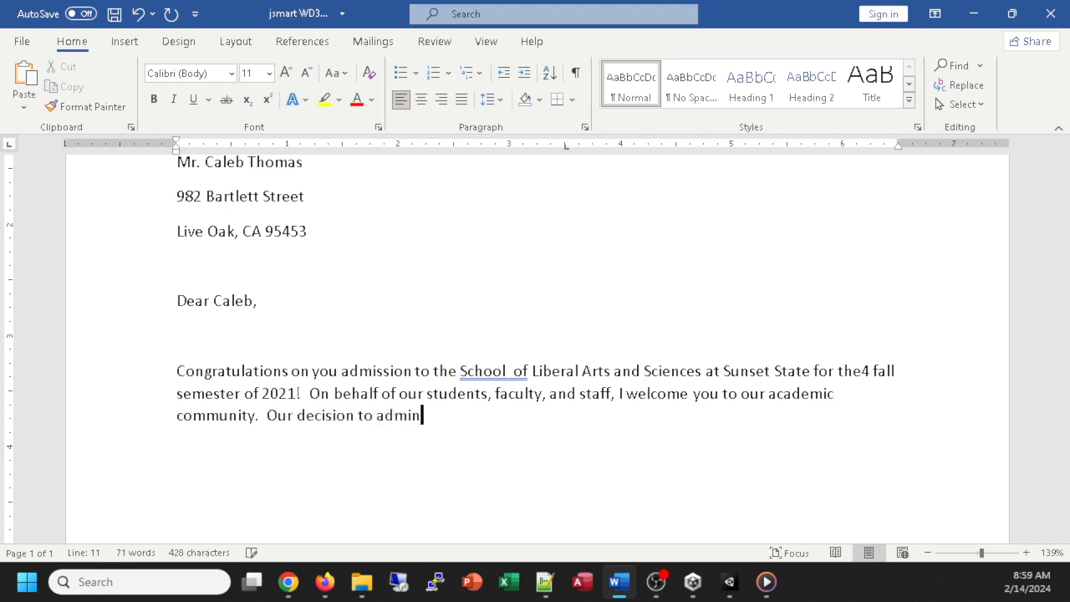
- Write the next sentence as "Our decision to admit you to our college is an acknowledgement of your potential and"
key("BackSpace")
type("t y")
type("ou to our college is an")
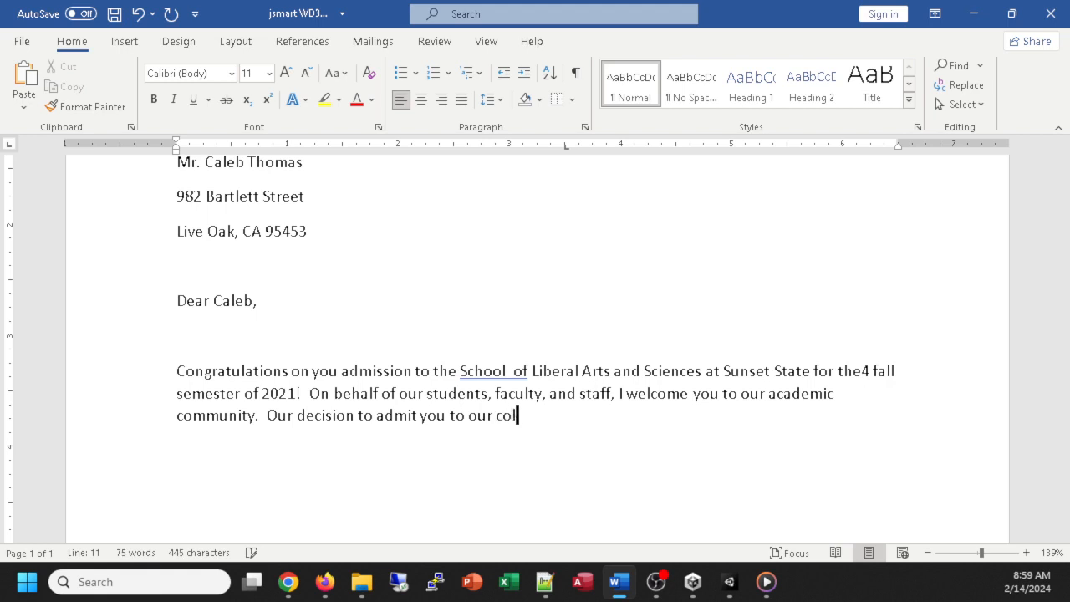
type(" a")
type("cknowledgement of yo")
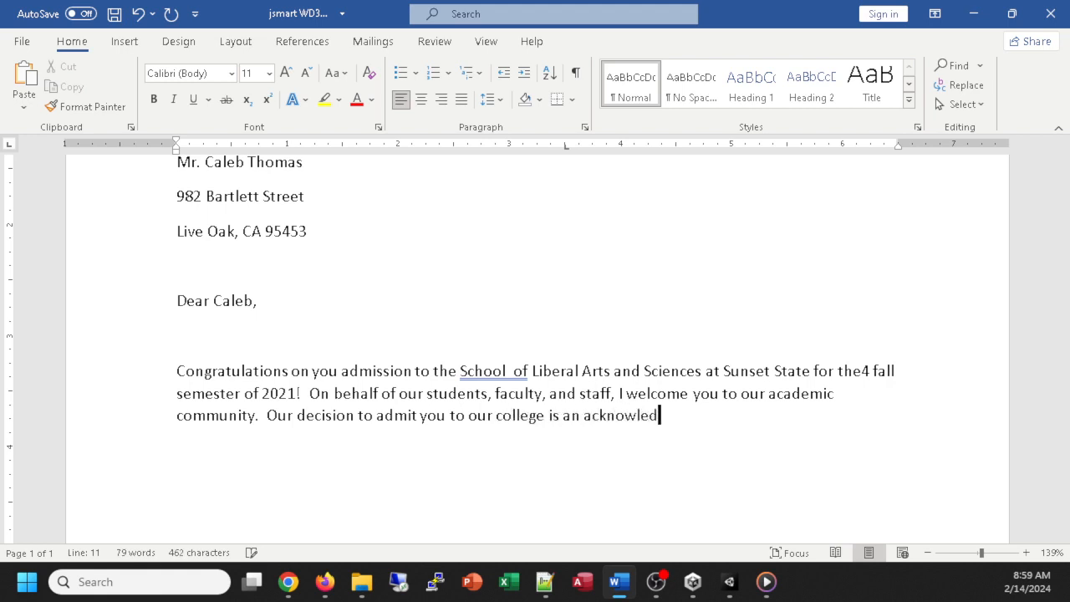
type("ur p")
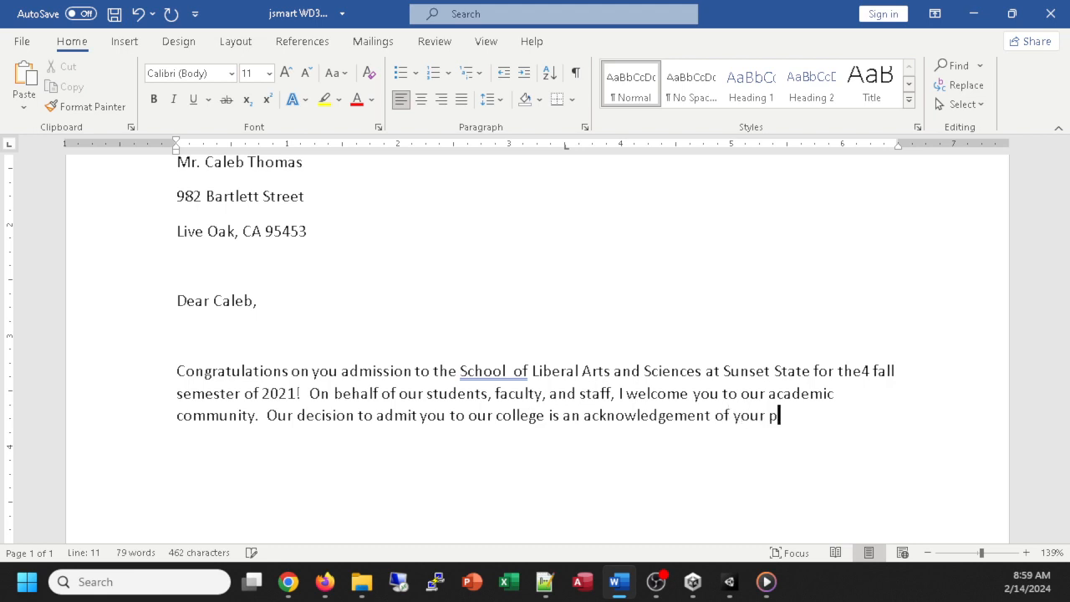
type("otential and")
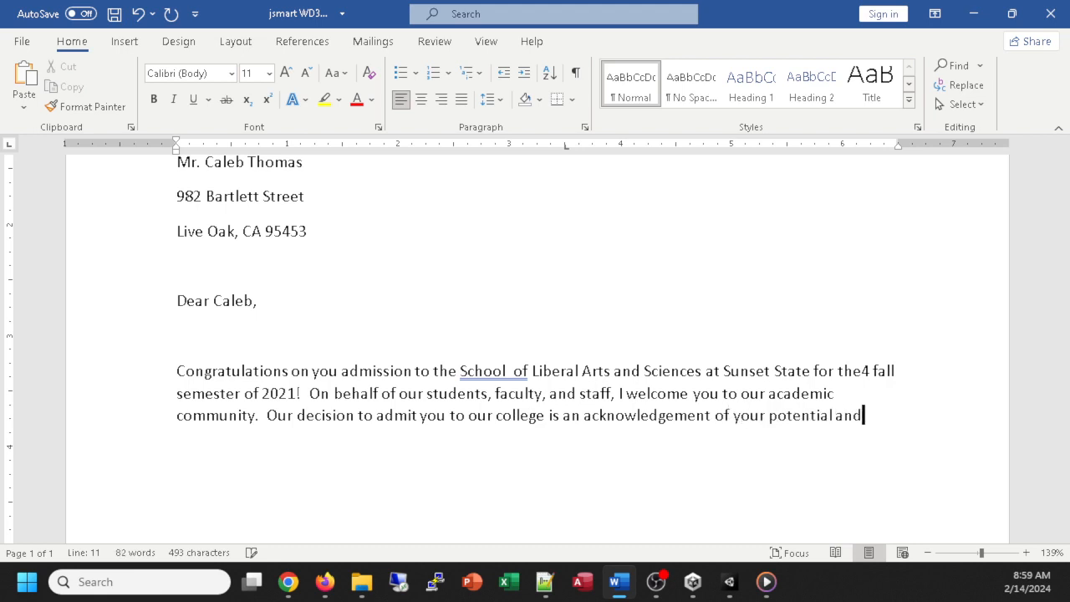
- Finish the sentence with "our confidence in you as a valuable addition to our student body." and leave a blank line below the paragraph
type(" our confiden")
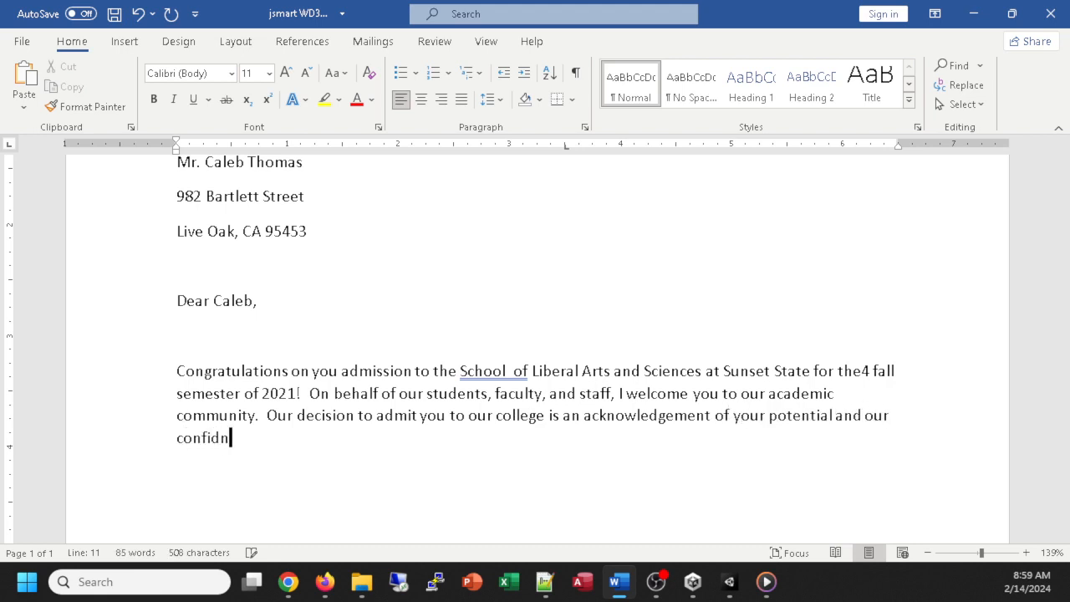
type("=en")
key("BackSpace")
key("BackSpace")
key("BackSpace")
key("BackSpace")
type("ence in you as a valua")
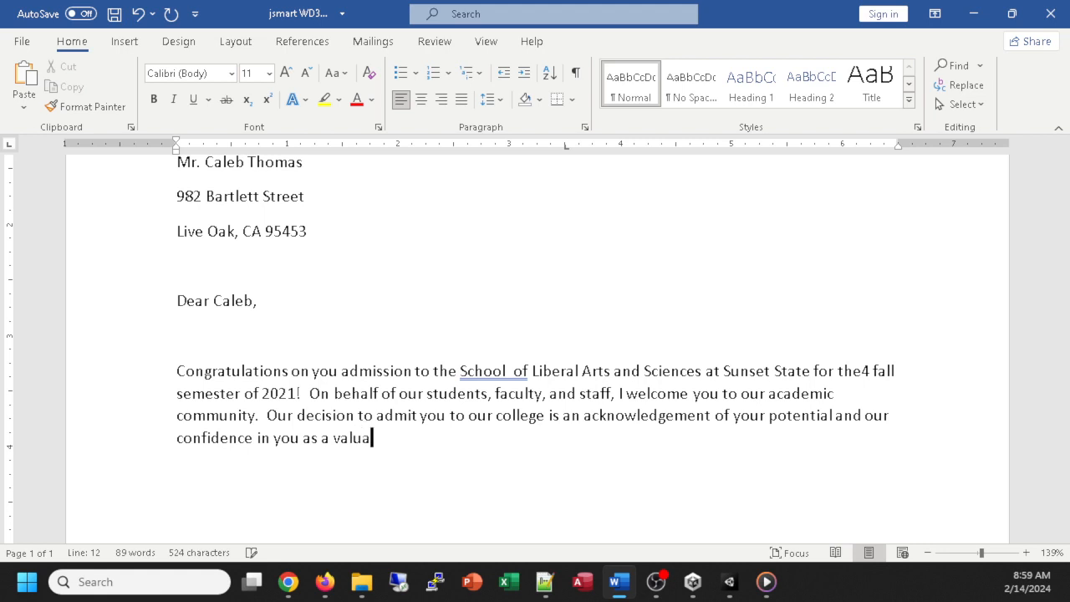
type("ble additiion")
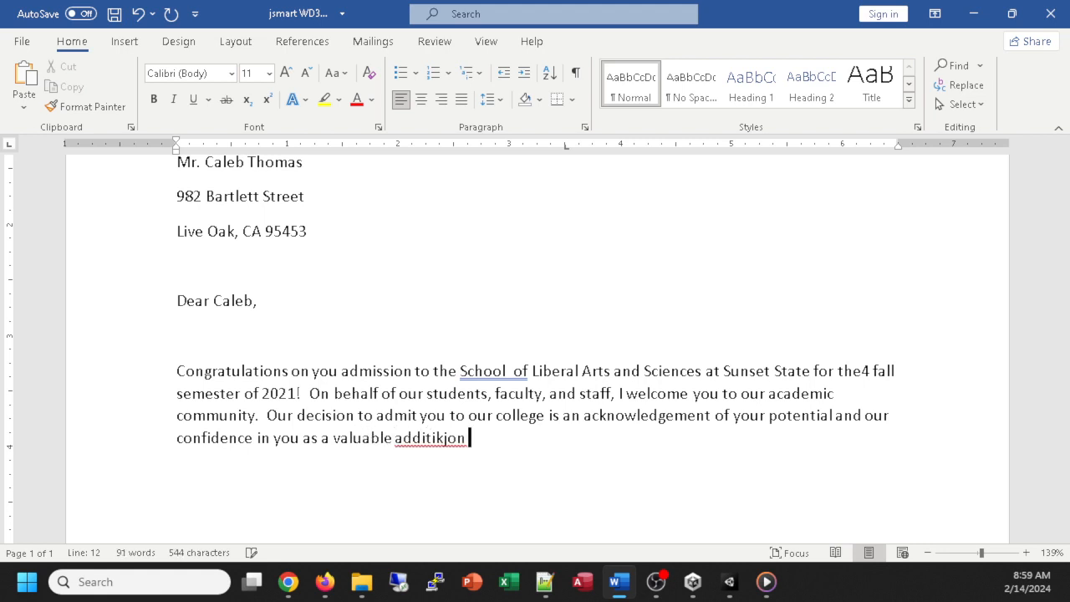
key("BackSpace")
key("BackSpace")
key("BackSpace")
type("on to our ")
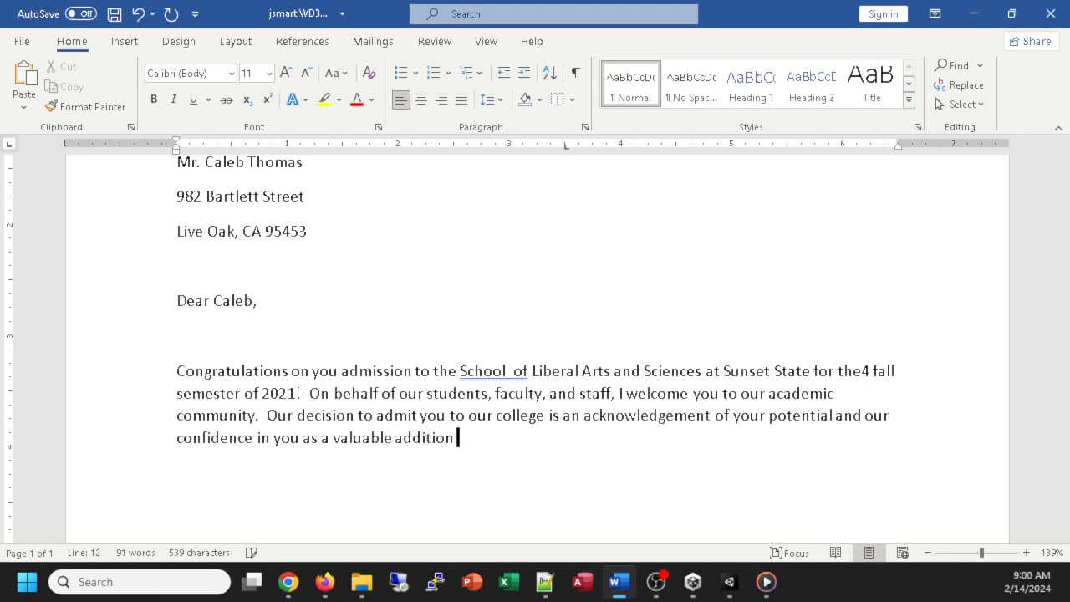
type("student body.")
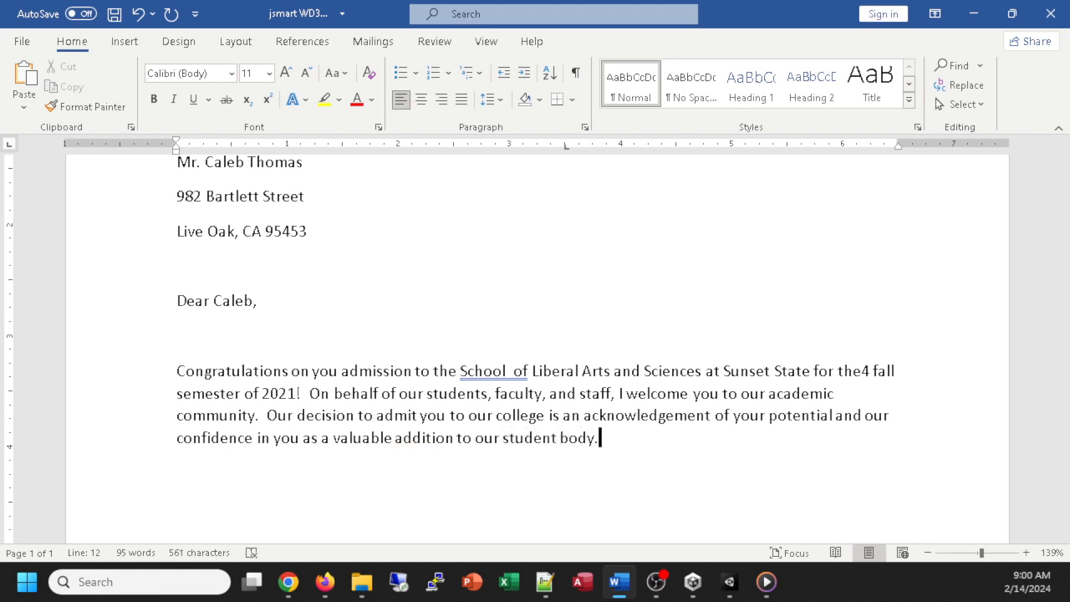
key("Return")
key("Return")
- Remove the extra space in "School of" with the grammar suggestion, and show the formatting marks to check the blank lines below the paragraph
right_click(497, 375)
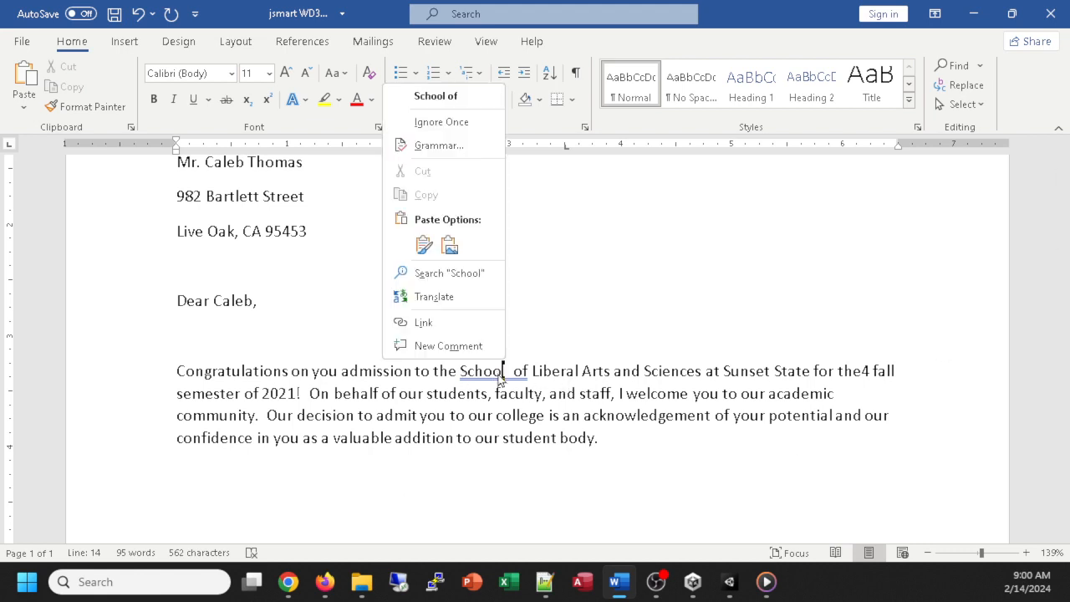
left_click(452, 97)
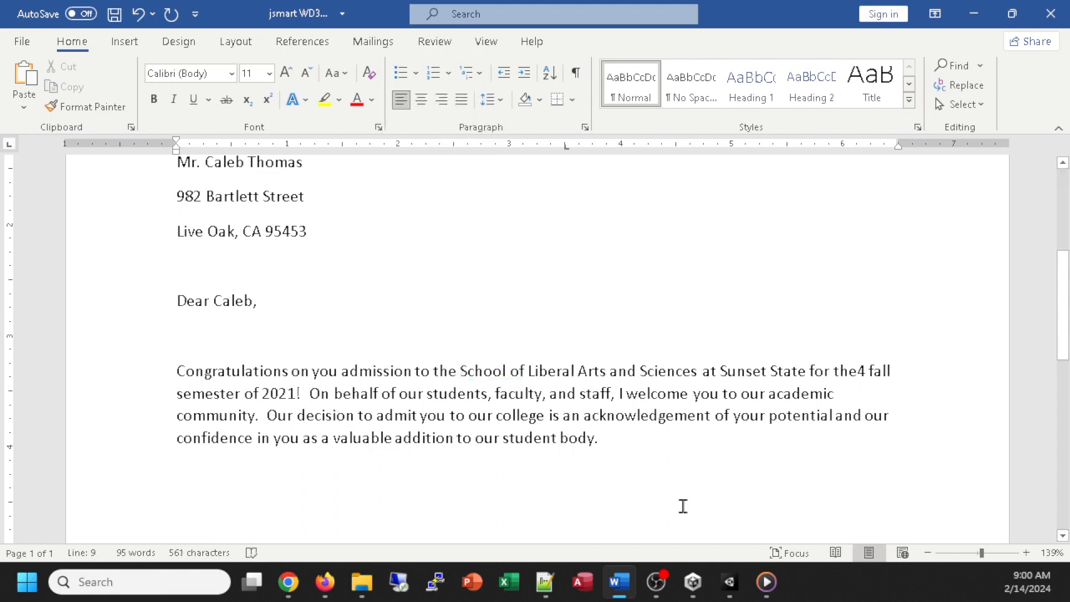
left_click(310, 477)
left_click(311, 499)
left_click(575, 73)
scroll(518, 422, "down", 2)
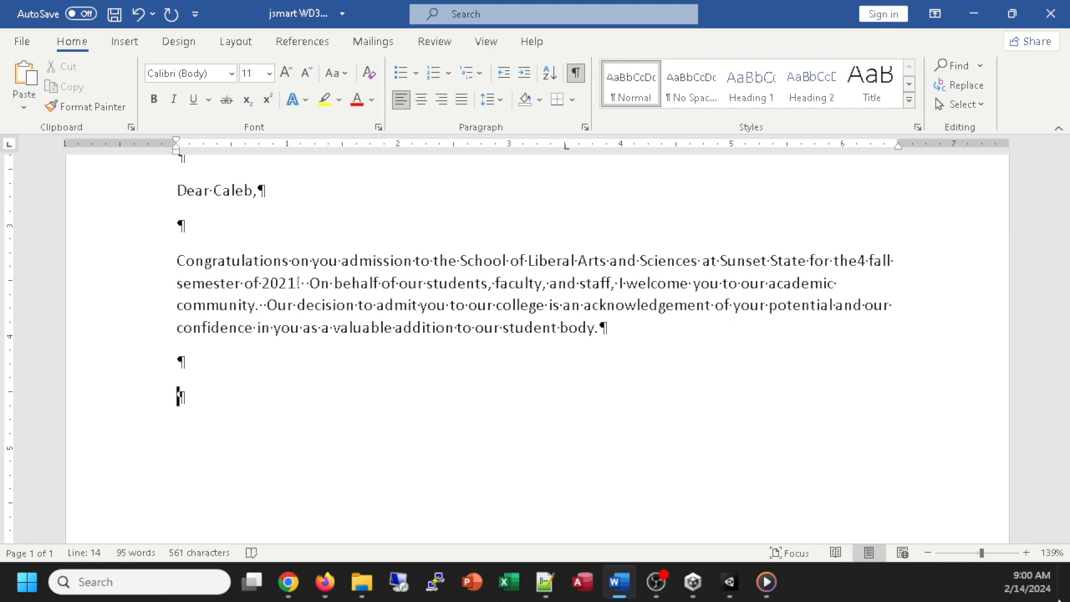
- Begin the paragraph below the blank line with "We would like" and hide the formatting marks
type("We would")
scroll(245, 400, "up", 5, "ctrl")
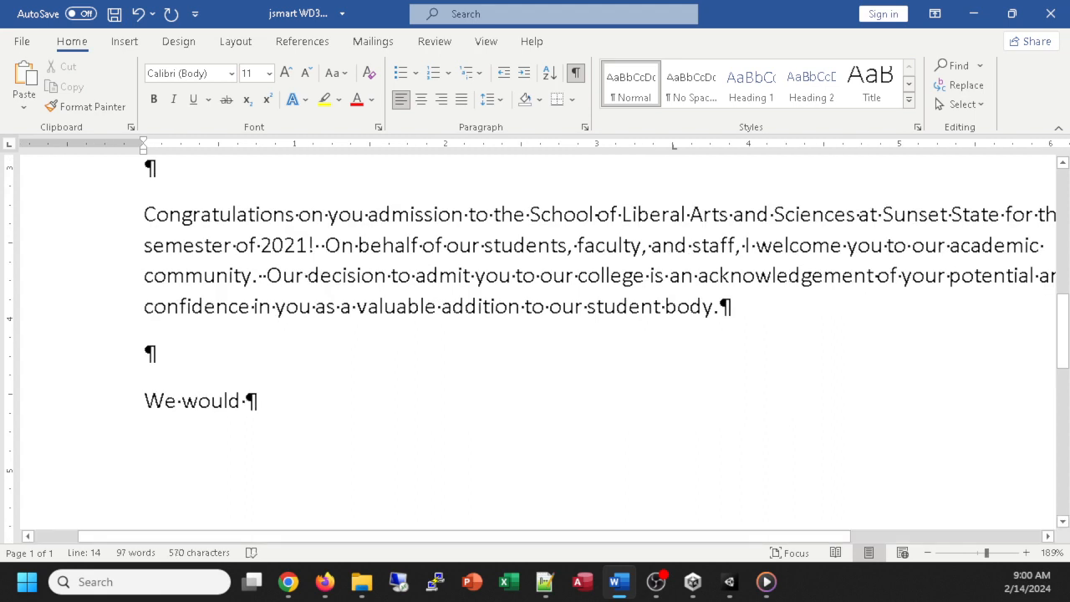
type("liek")
key("BackSpace")
key("BackSpace")
type("ke")
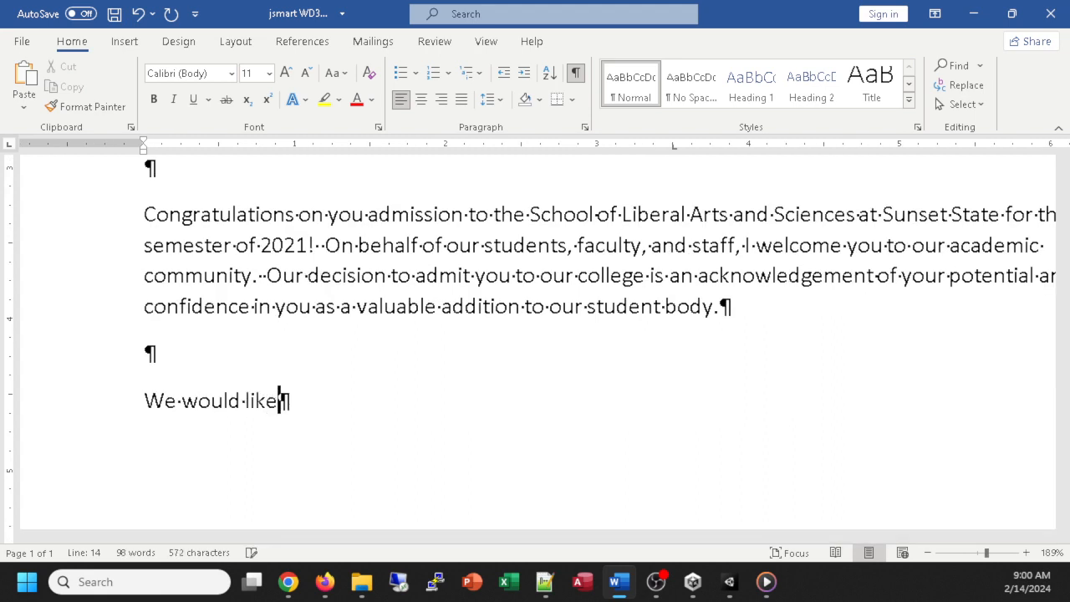
left_click(575, 73)
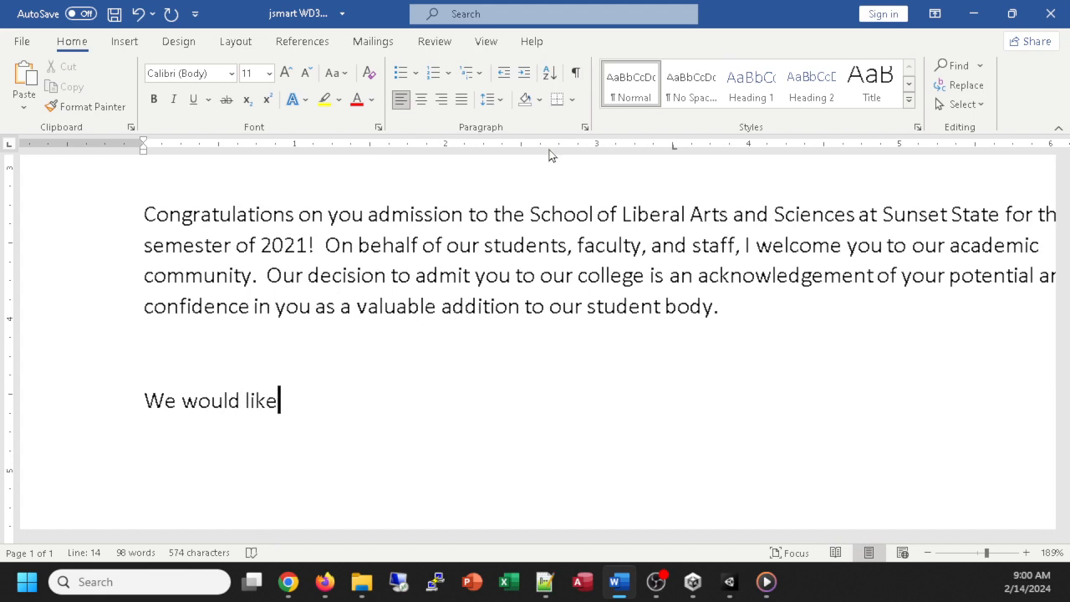
- Complete the sentence with "to inform you of important upcoming dates:"
type("to inform you of")
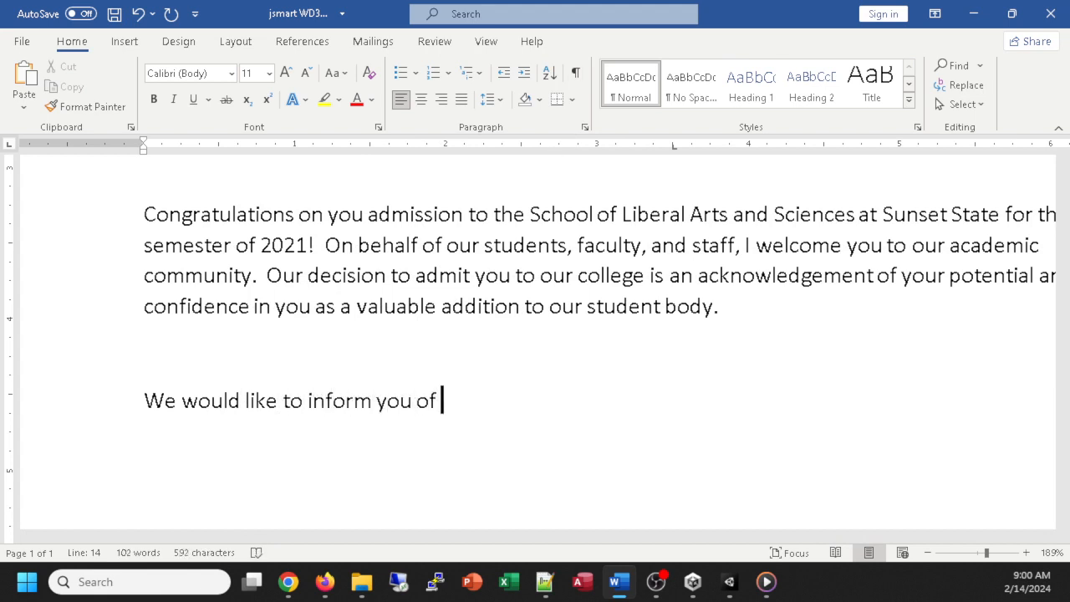
type(" import")
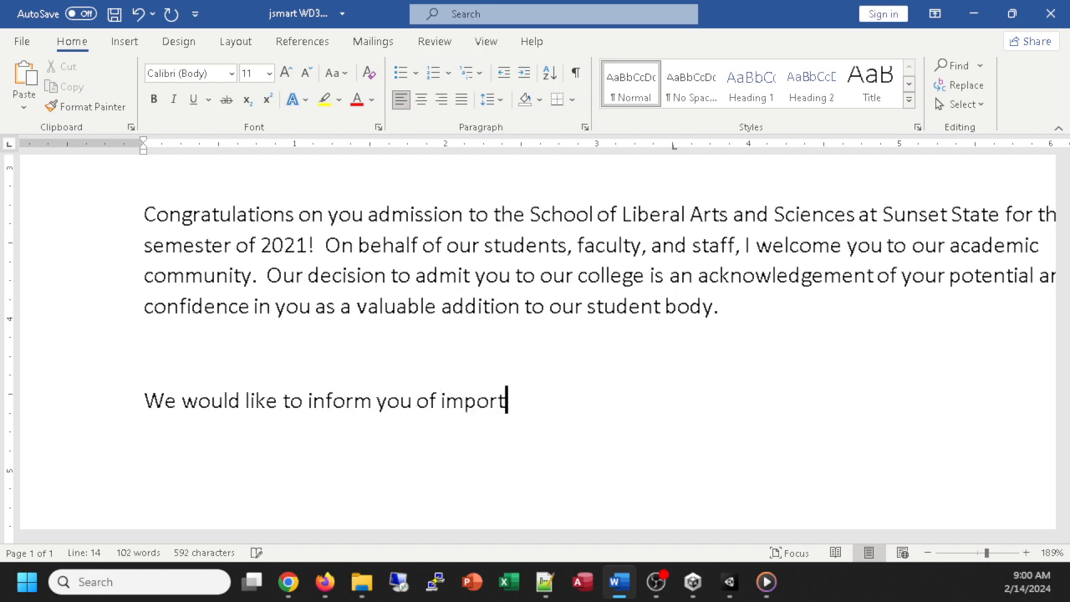
type("ant")
key("BackSpace")
type("ant upcoming dates")
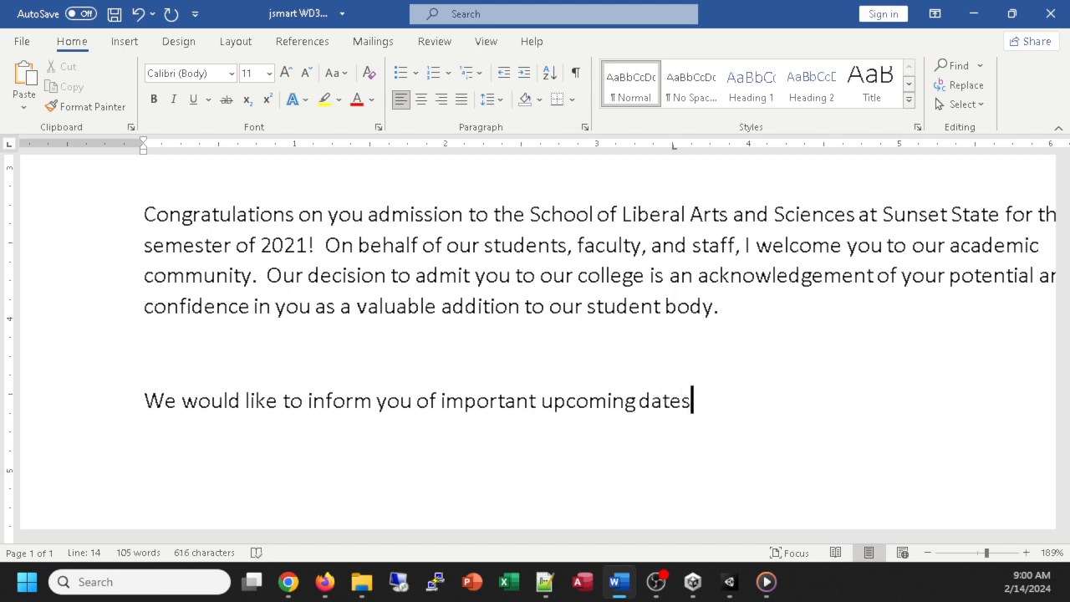
type(":")
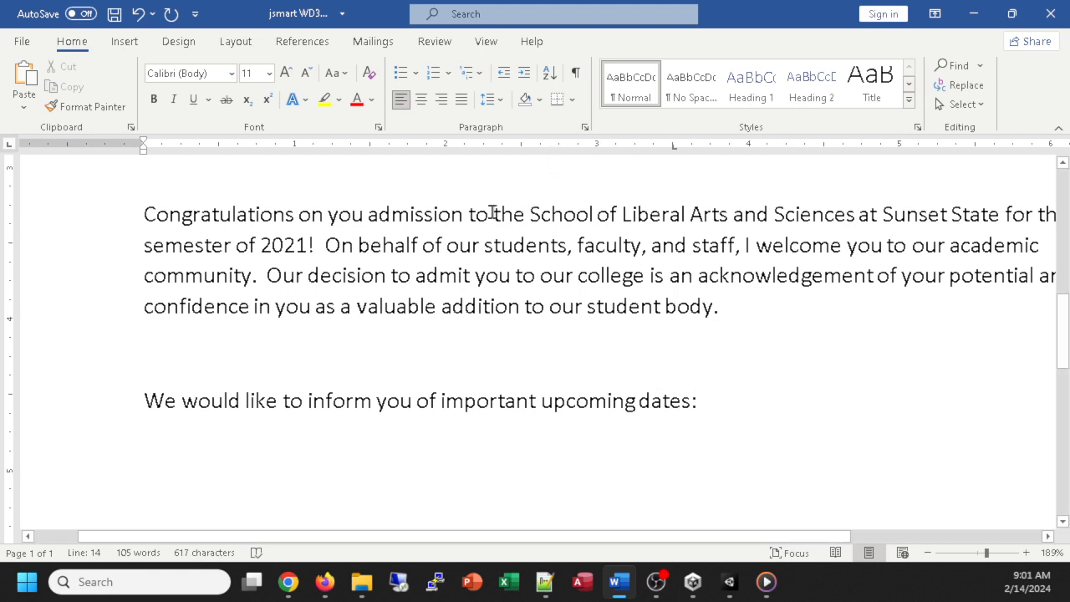
- Correct "you admission" to "your admission" and remove the stray 4 after "for the" in the first body paragraph
left_click(363, 215)
type("r")
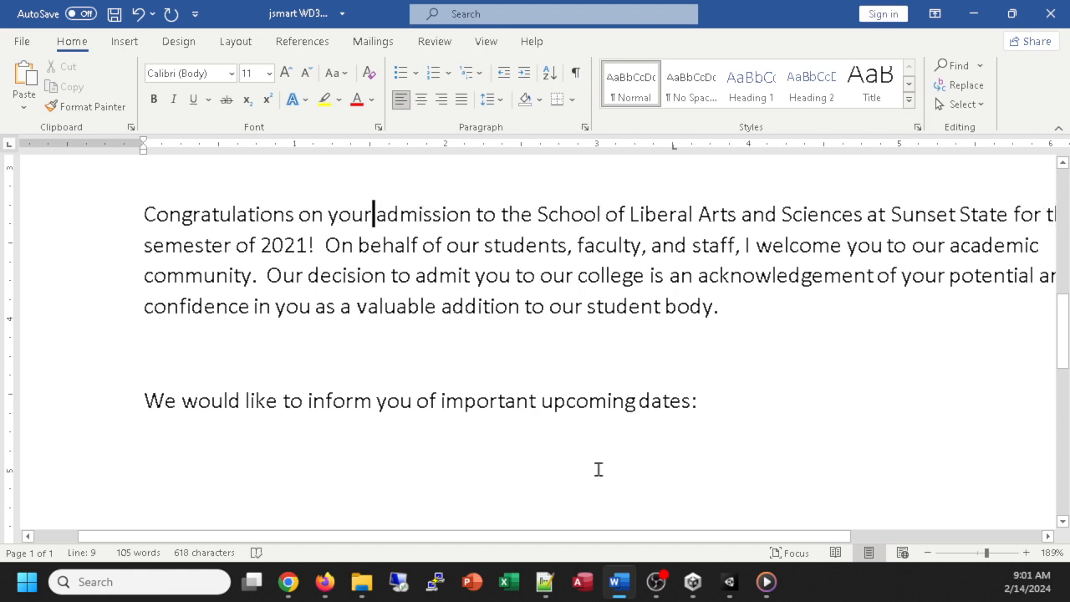
scroll(637, 403, "down", 1)
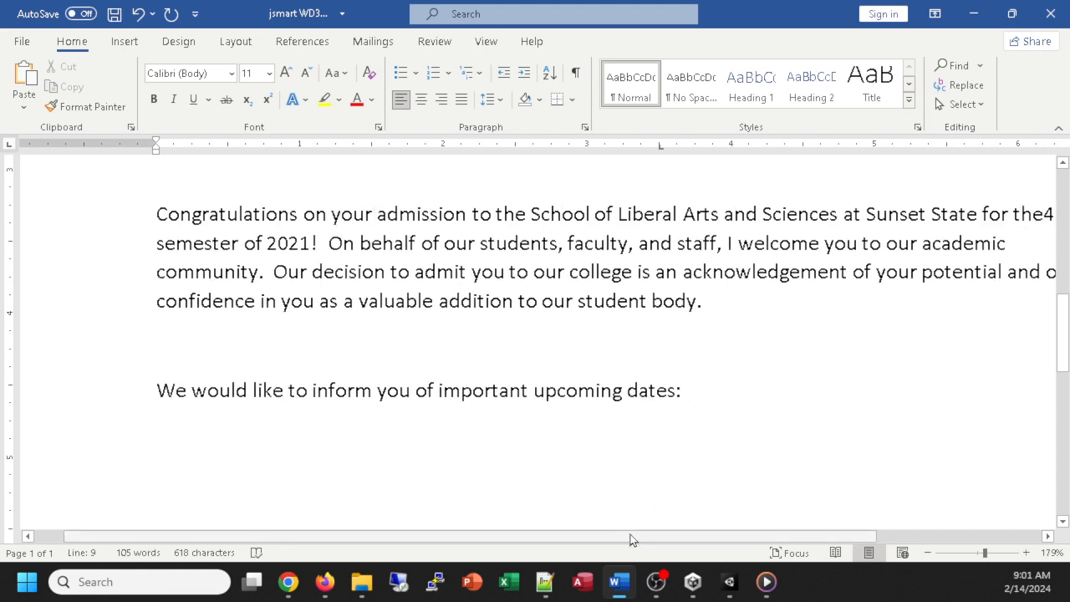
left_click_drag(632, 536, 860, 241)
left_click(971, 213)
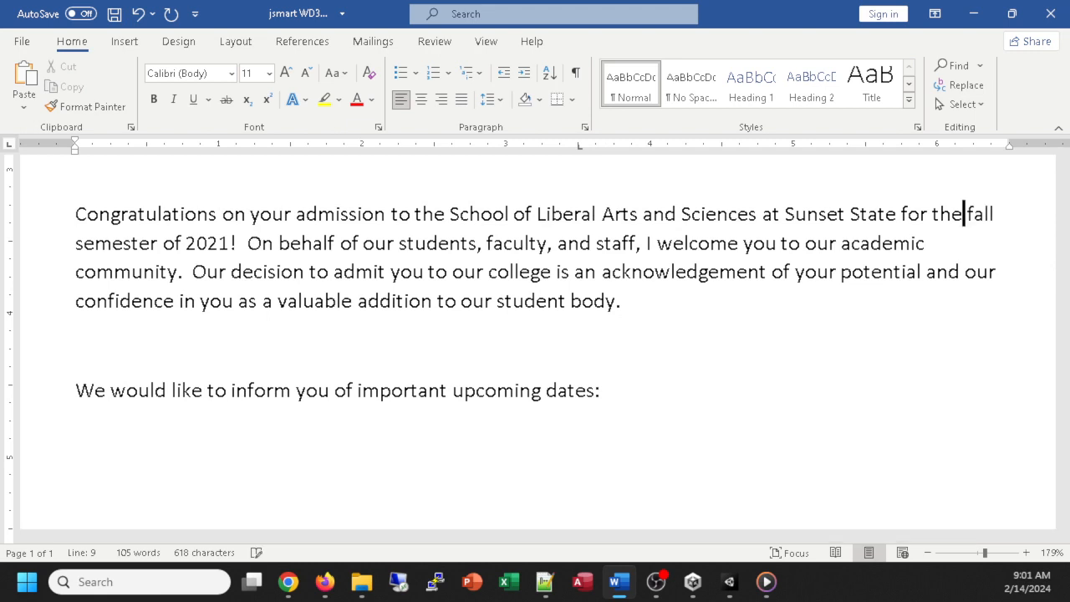
key("BackSpace")
left_click(484, 272)
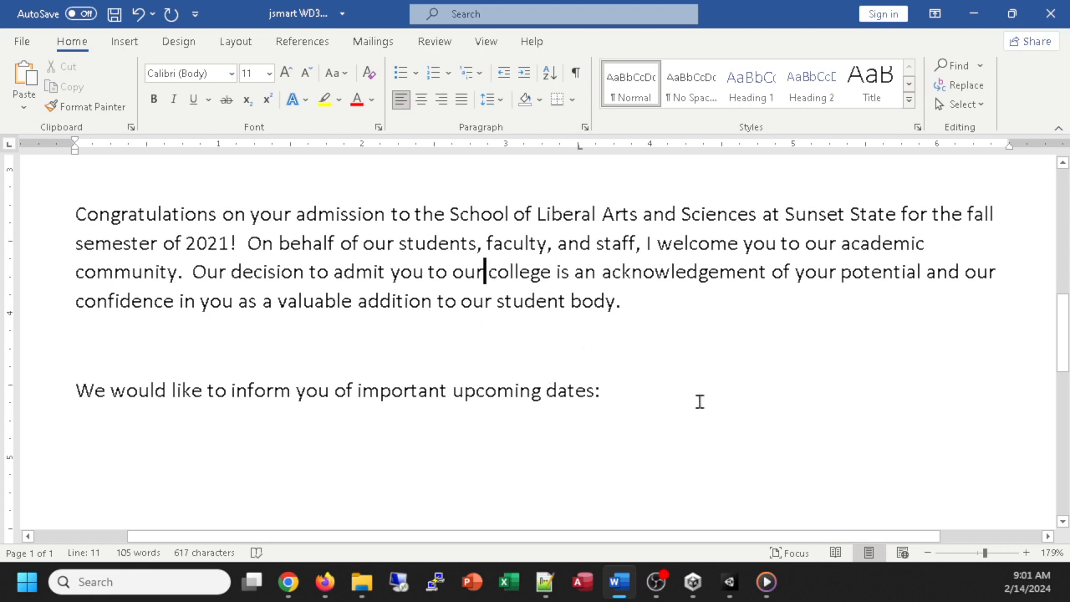
- Return the cursor to the end of the "upcoming dates:" line and save the letter
left_click(319, 391)
left_click(542, 390)
key("End")
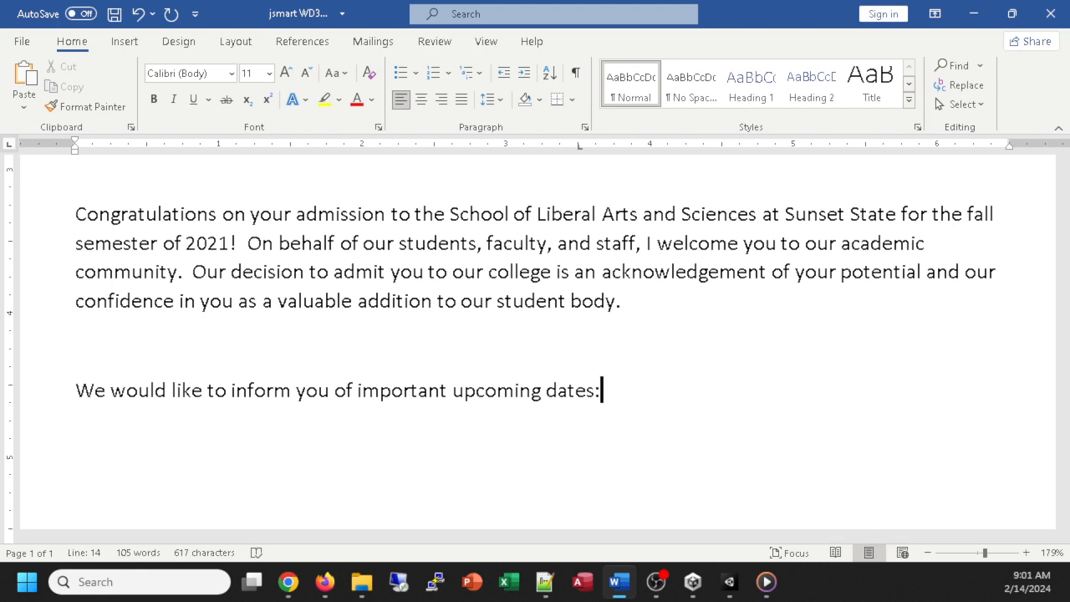
scroll(646, 222, "up", 1)
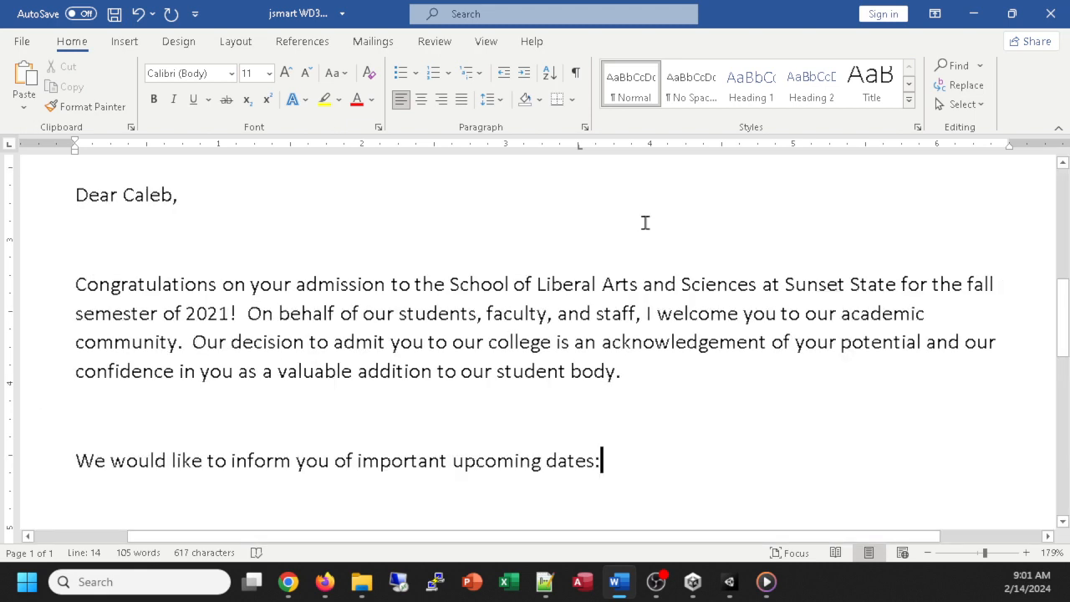
key("ctrl+s")
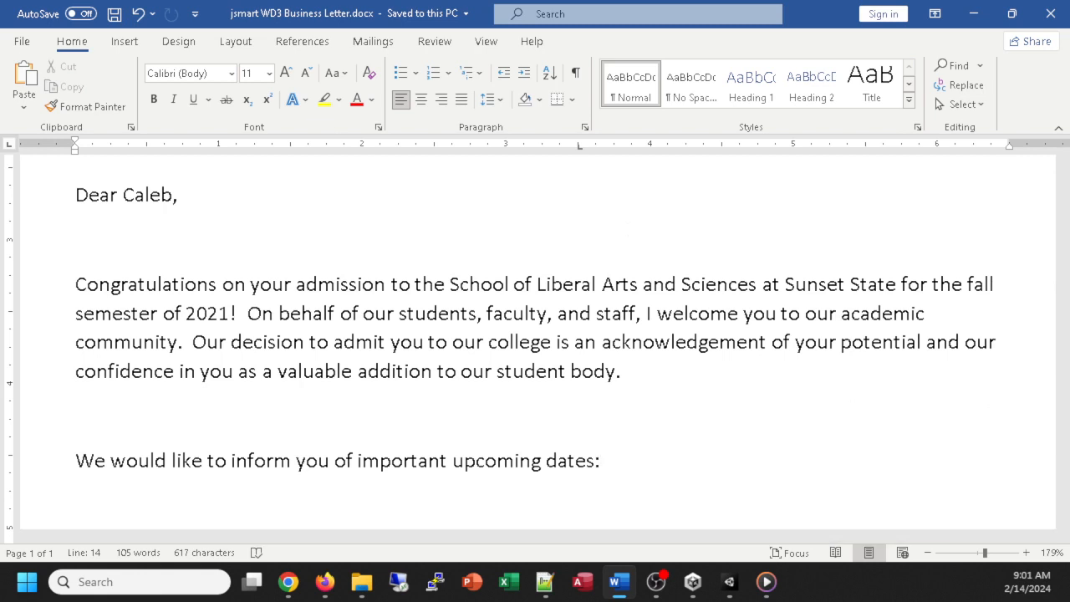
- Review the letter's letterhead, date, inside address, salutation and body text for layout
scroll(451, 423, "up", 3)
scroll(480, 417, "down", 1, "ctrl")
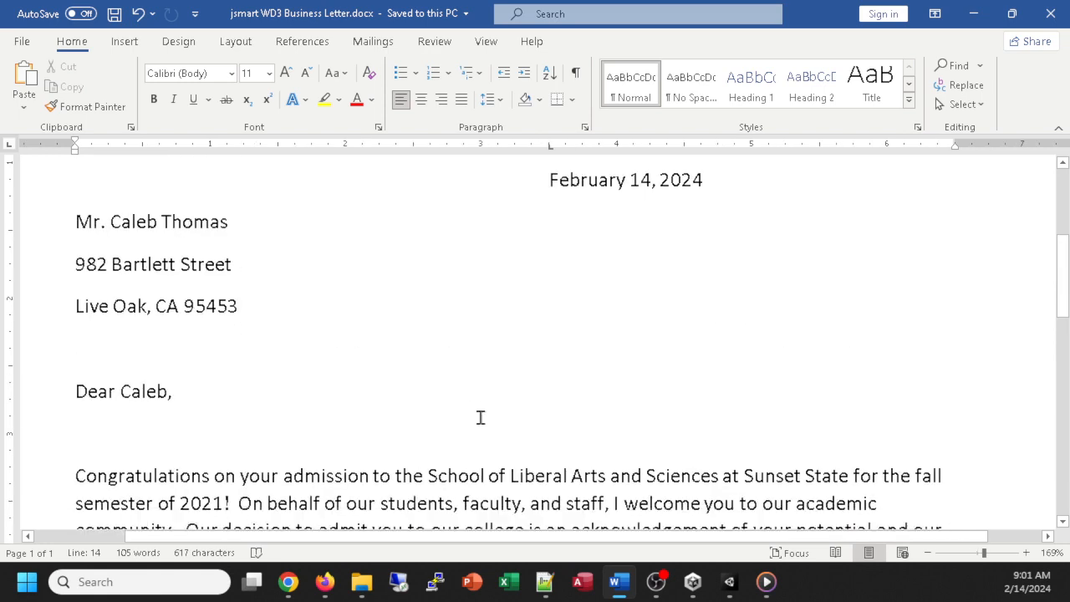
scroll(480, 417, "down", 3, "ctrl")
scroll(498, 408, "up", 3)
scroll(501, 394, "down", 1)
scroll(365, 312, "down", 2)
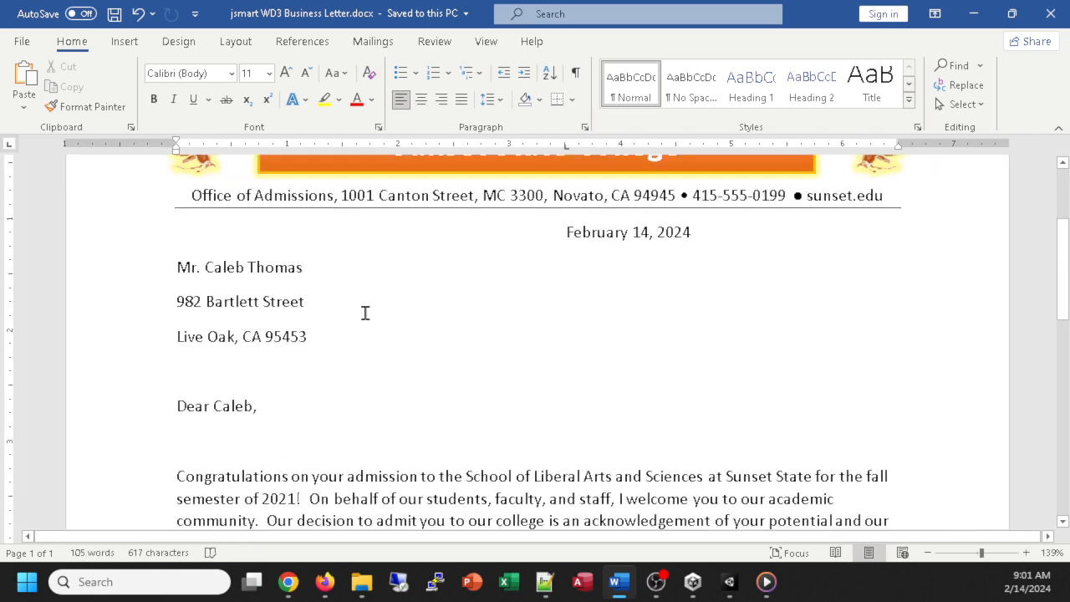
scroll(322, 262, "down", 2)
scroll(451, 264, "up", 2)
scroll(707, 303, "down", 1)
scroll(673, 303, "up", 2)
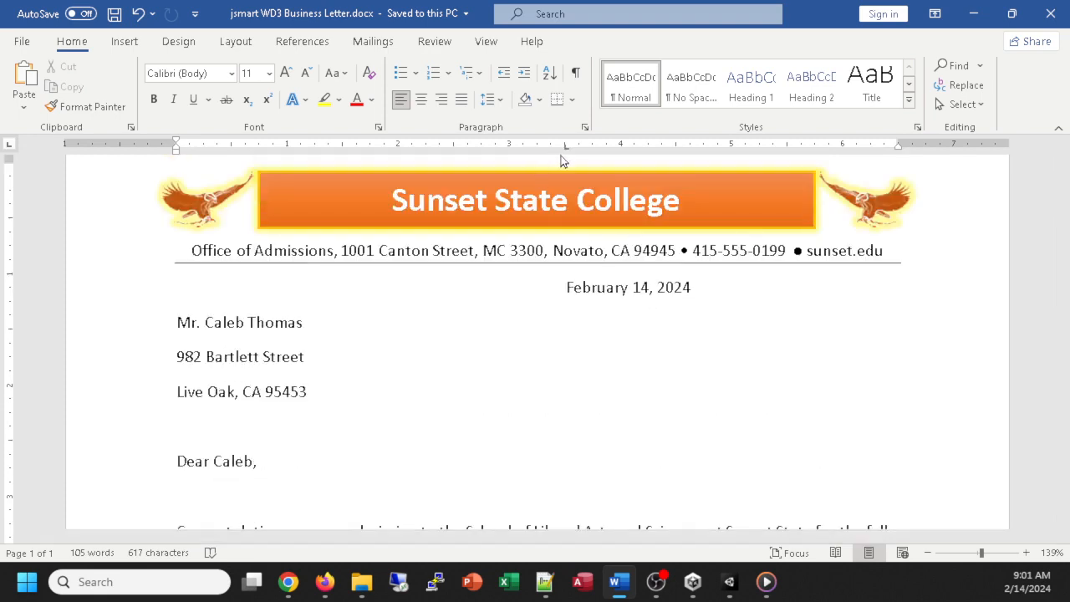
scroll(690, 293, "down", 2)
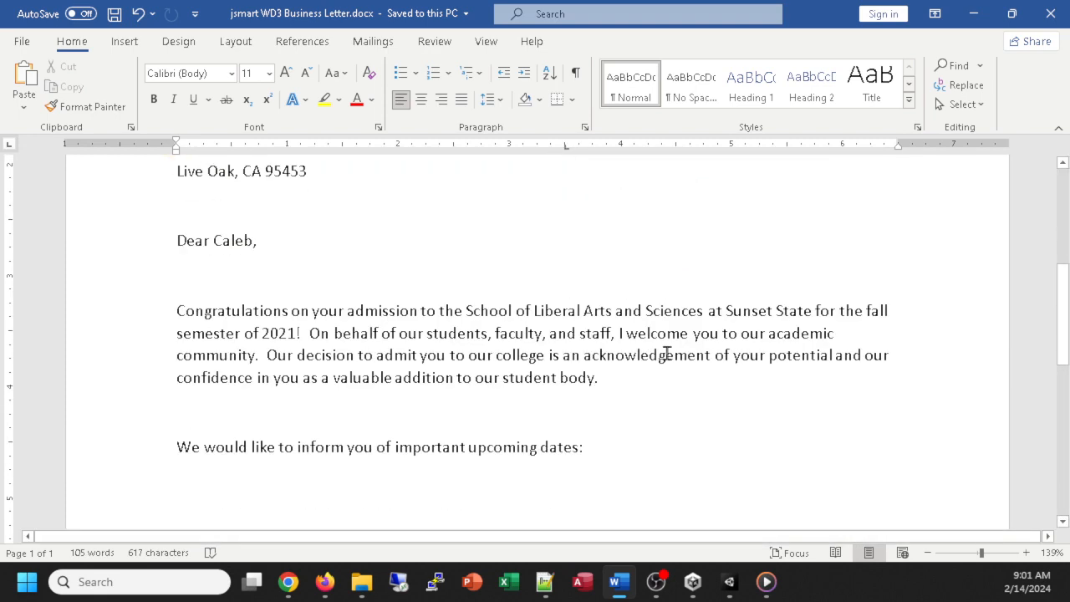
- Insert a table with three columns and one row on a new line below "upcoming dates:"
left_click(595, 465)
scroll(594, 465, "down", 1)
left_click(620, 348)
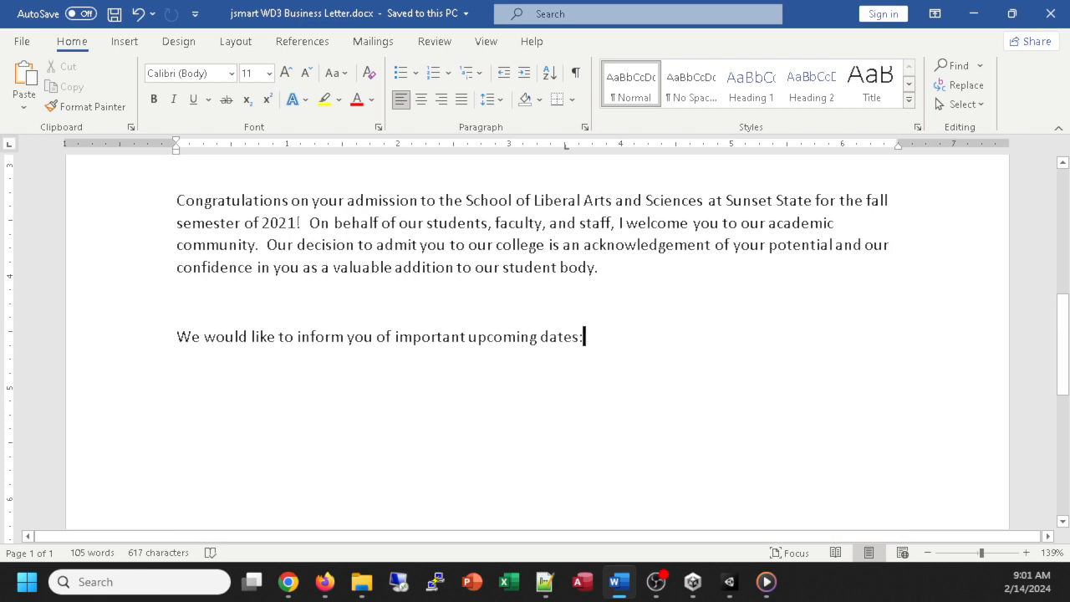
key("Return")
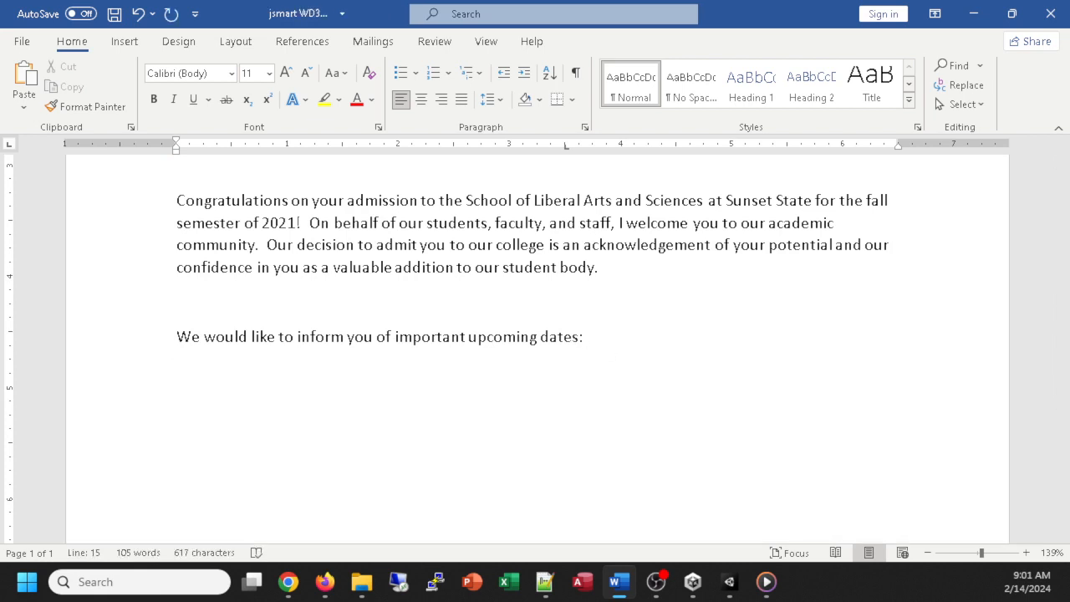
key("alt+Tab")
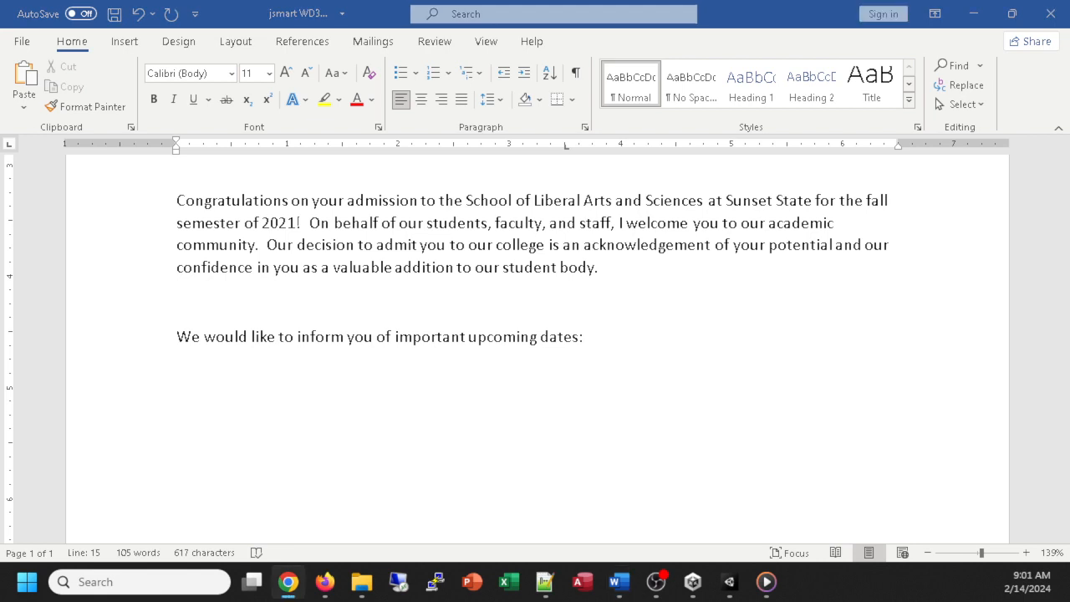
left_click(252, 388)
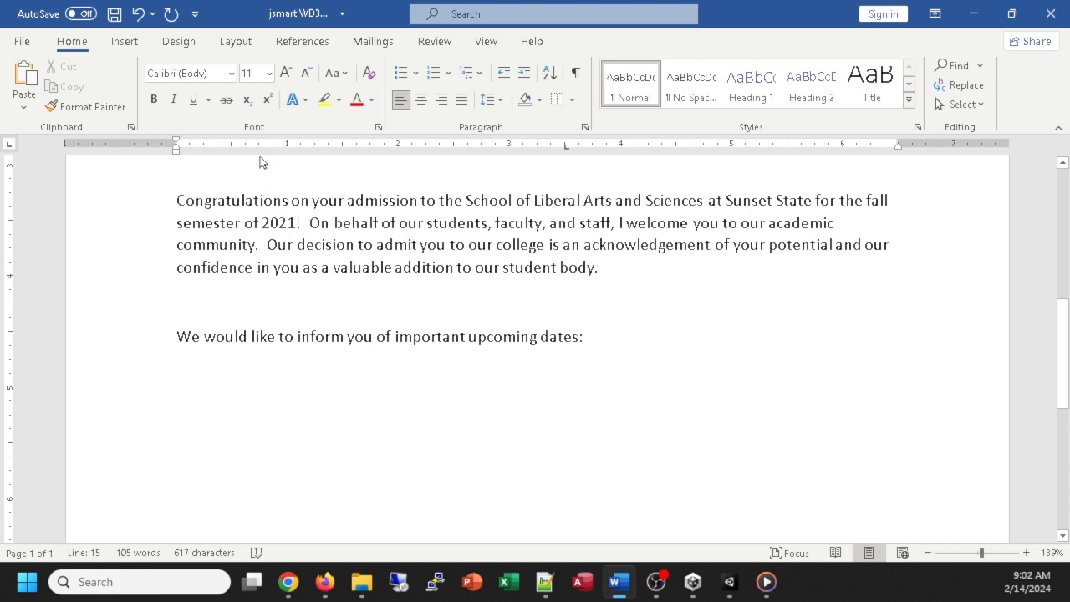
left_click(126, 43)
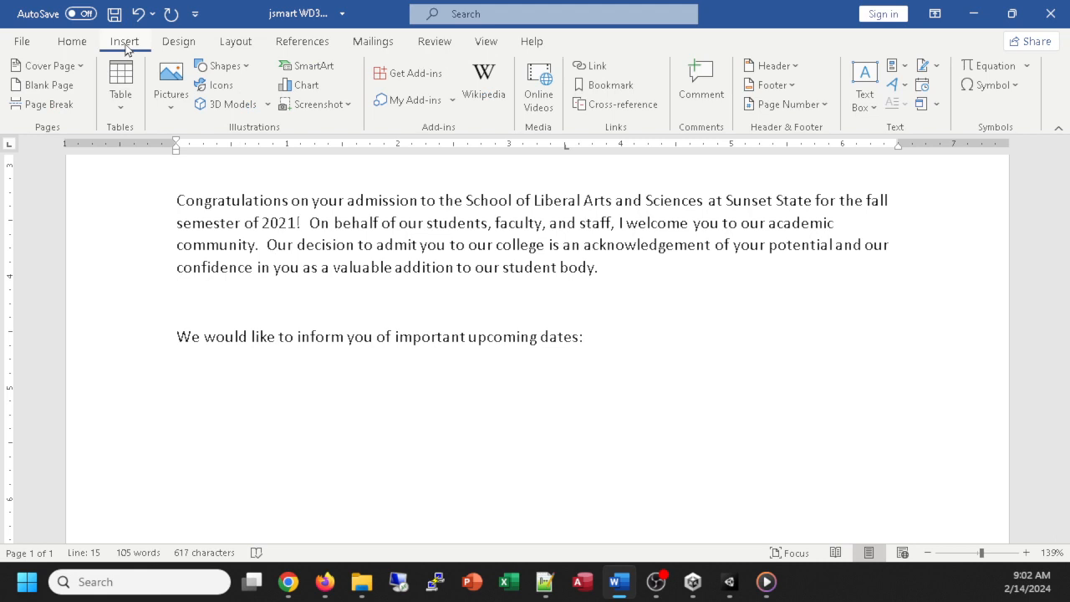
left_click(120, 100)
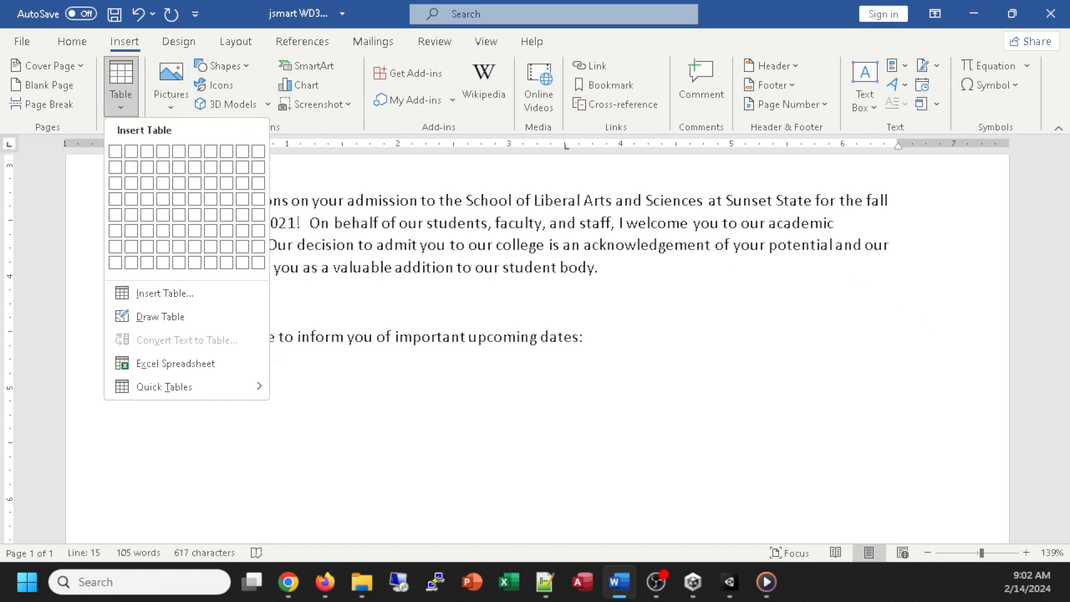
left_click(147, 152)
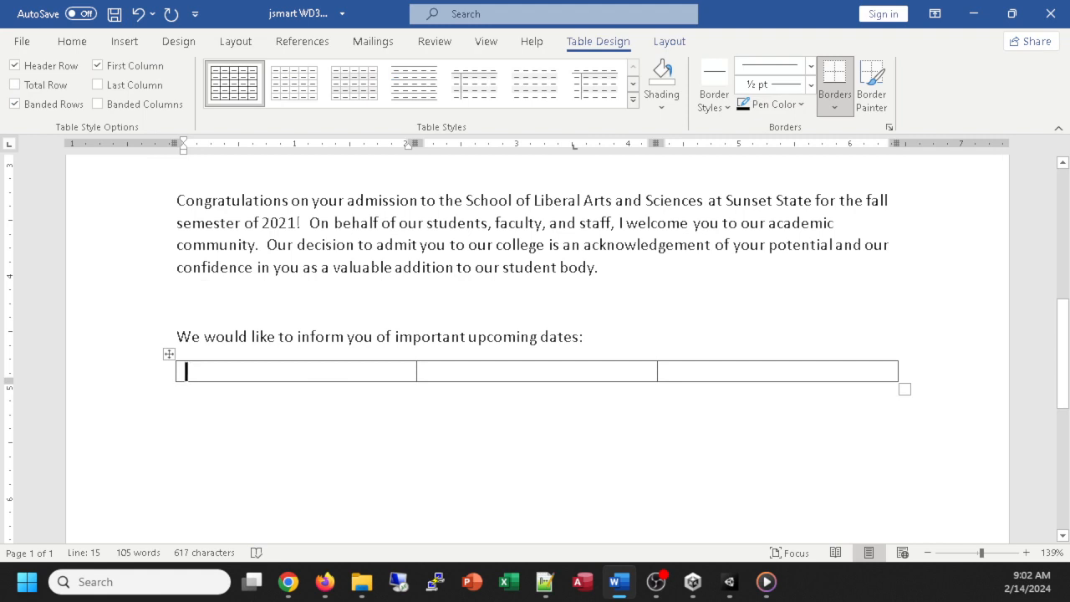
- Show the formatting marks to check the new table's cells and the paragraph below it, and hide them again
left_click(77, 43)
left_click(574, 72)
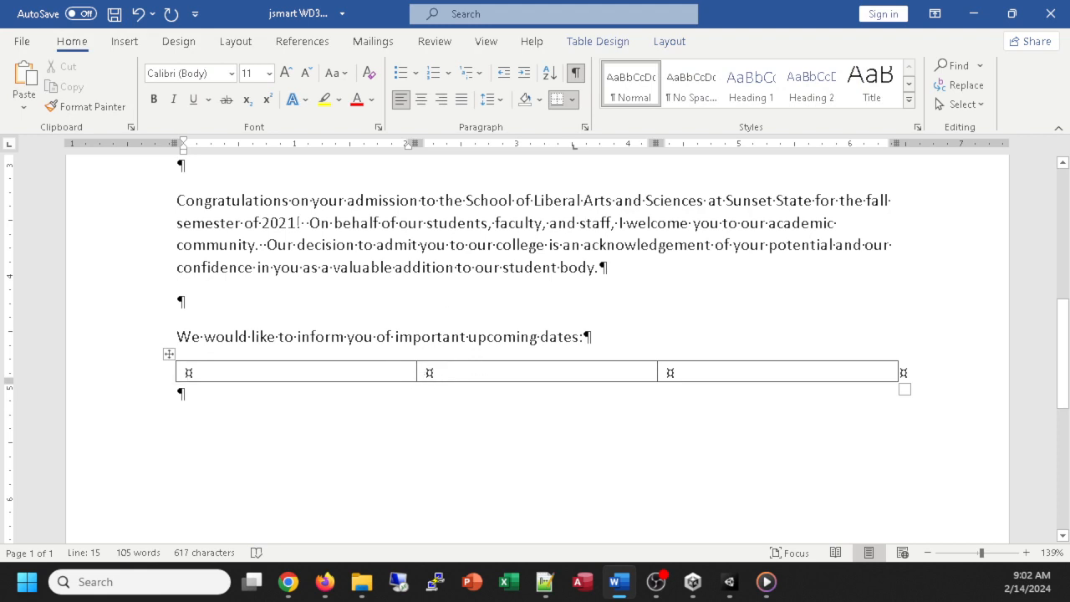
left_click(575, 73)
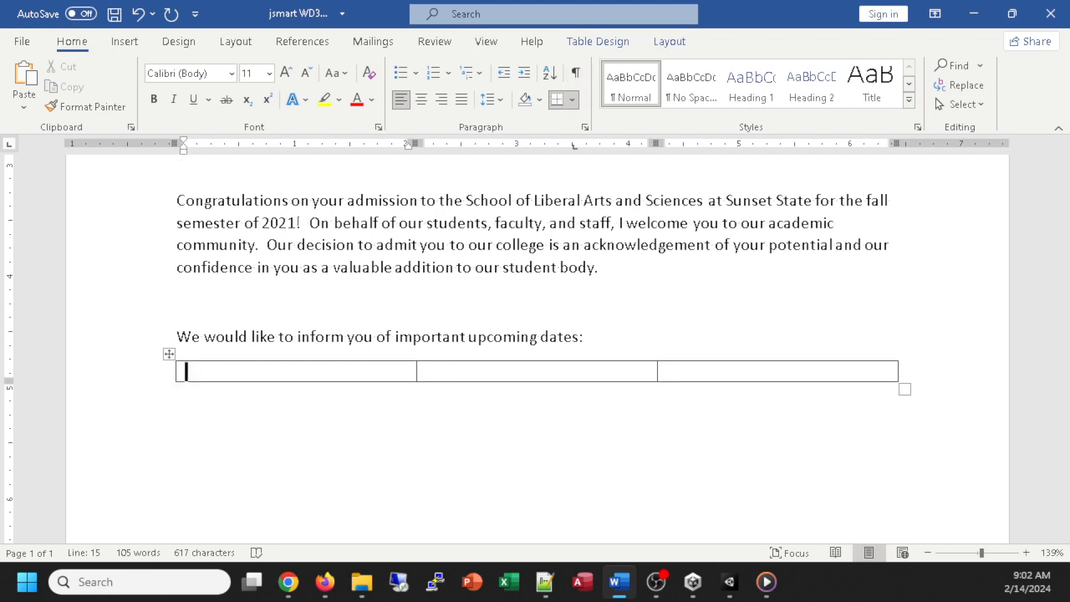
- Fill the table's header row with the column headings "Date", "Event" and "Notes"
left_click(288, 582)
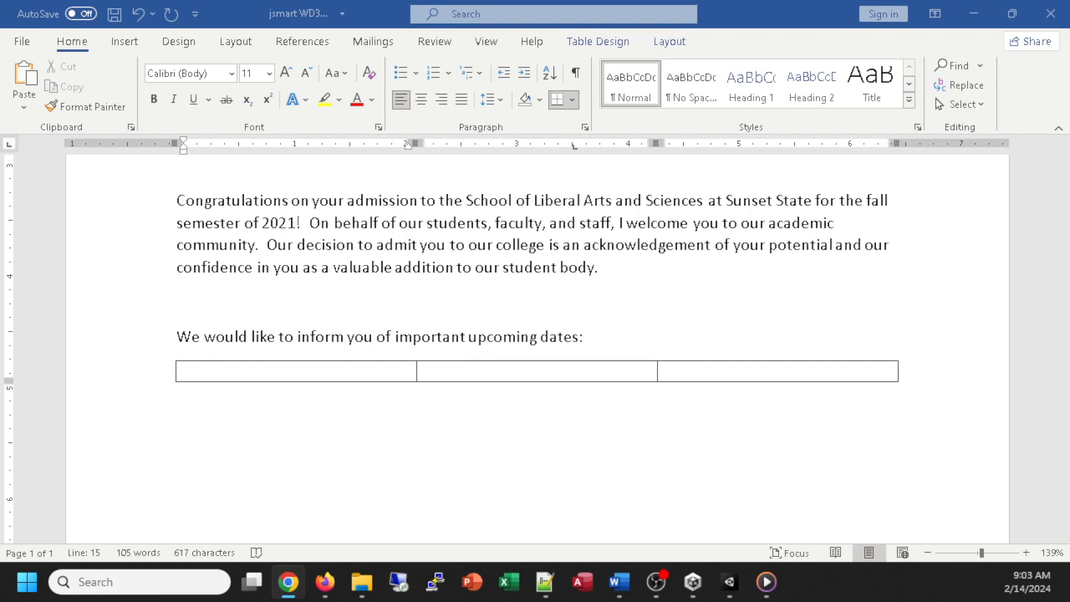
left_click(207, 376)
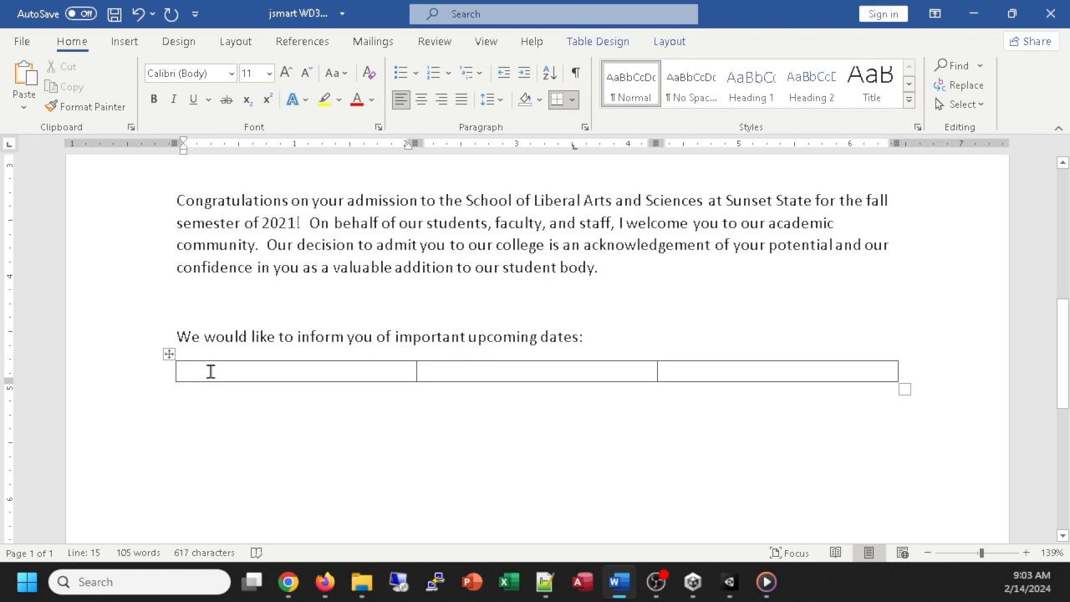
type("Date")
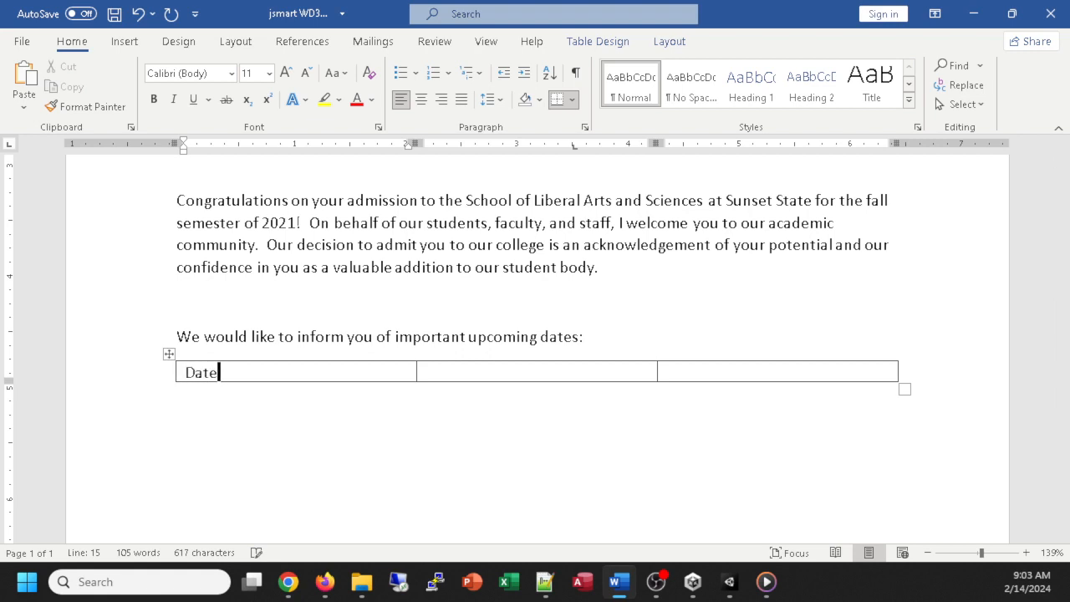
key("Tab")
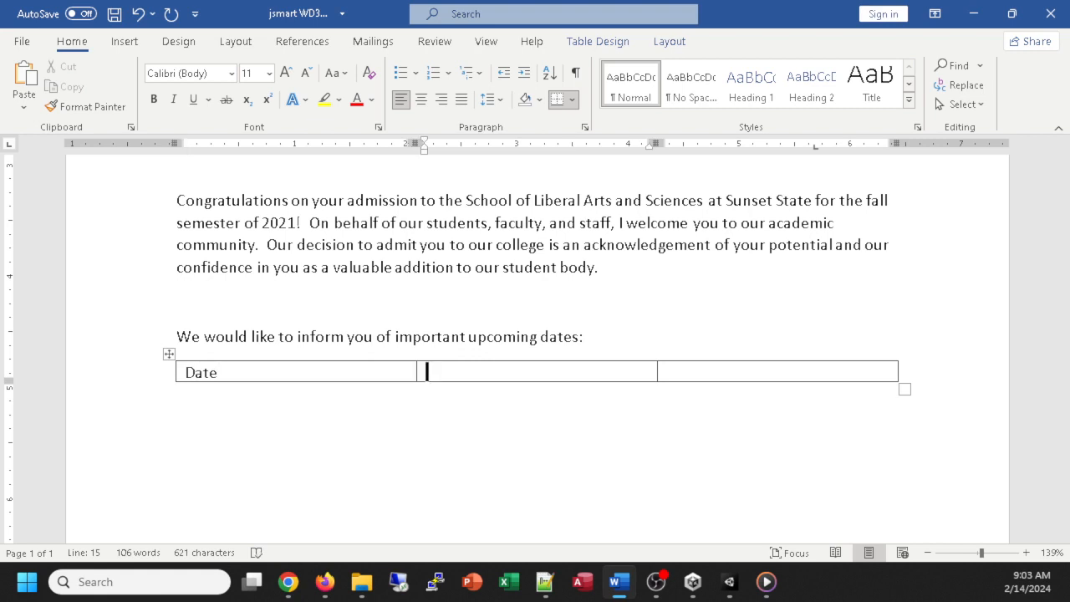
key("Left")
key("Right")
type("Event")
key("Tab")
type("Notes")
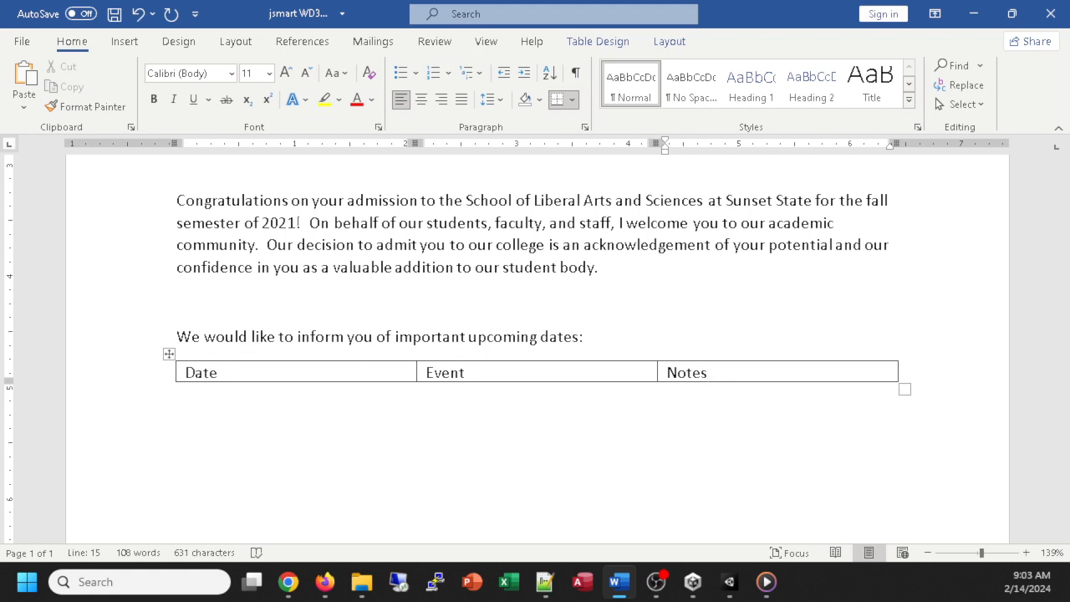
- Add a second table row with the date "July 12-16 and July 19-23" and the event "Orientation and registration"
key("Tab")
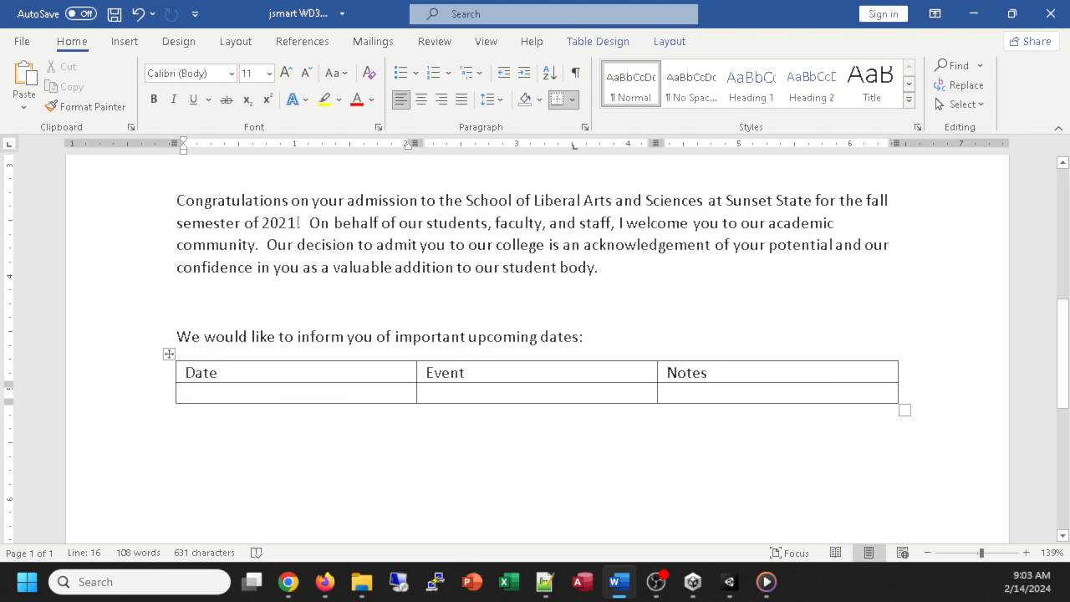
type("July ")
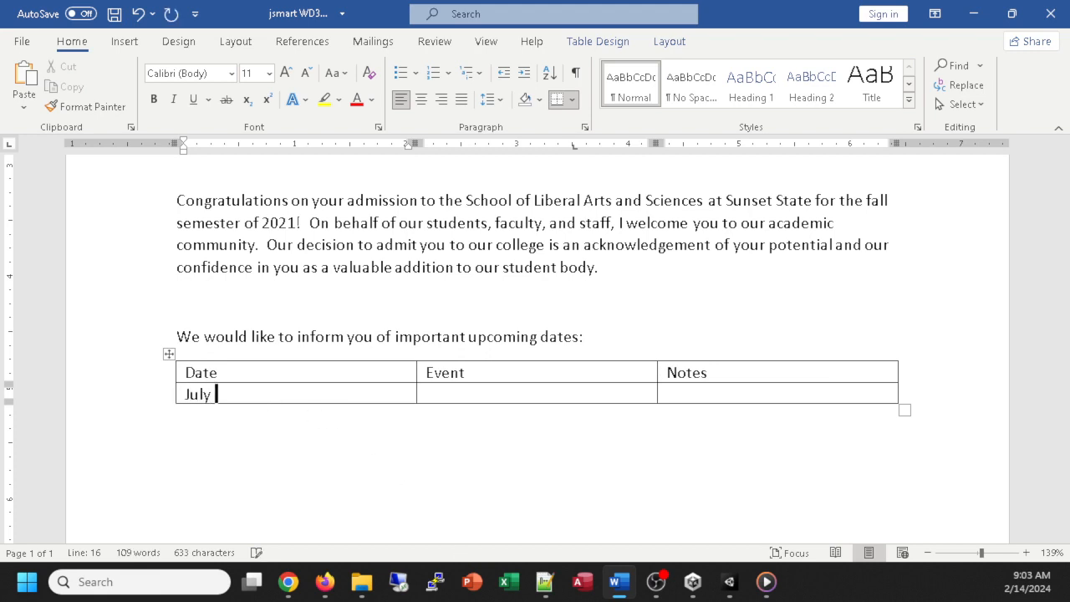
type("12-16 an")
type("d July")
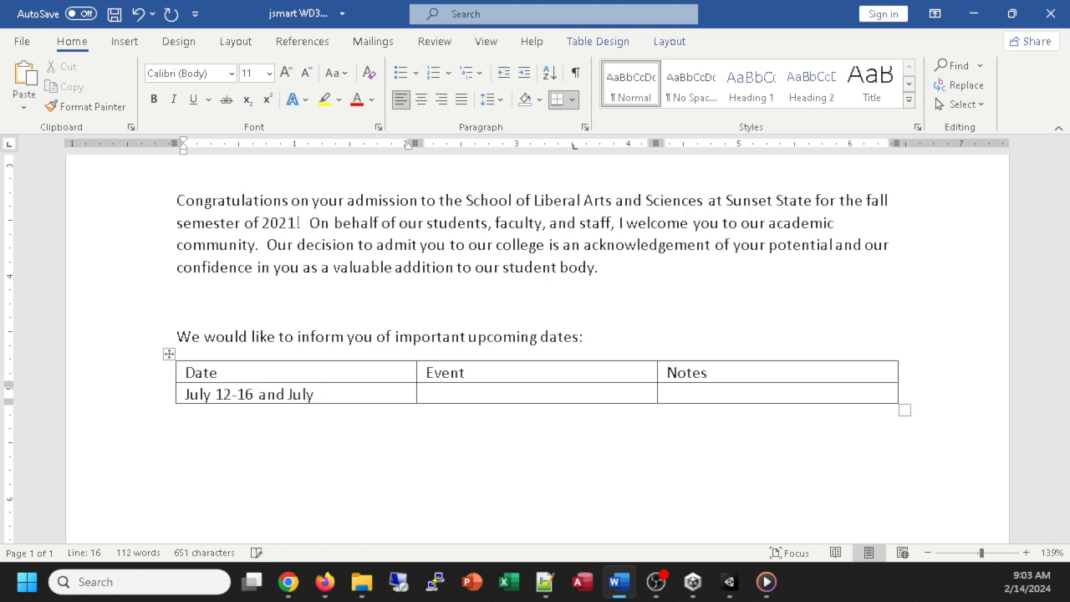
scroll(678, 252, "up", 6, "ctrl")
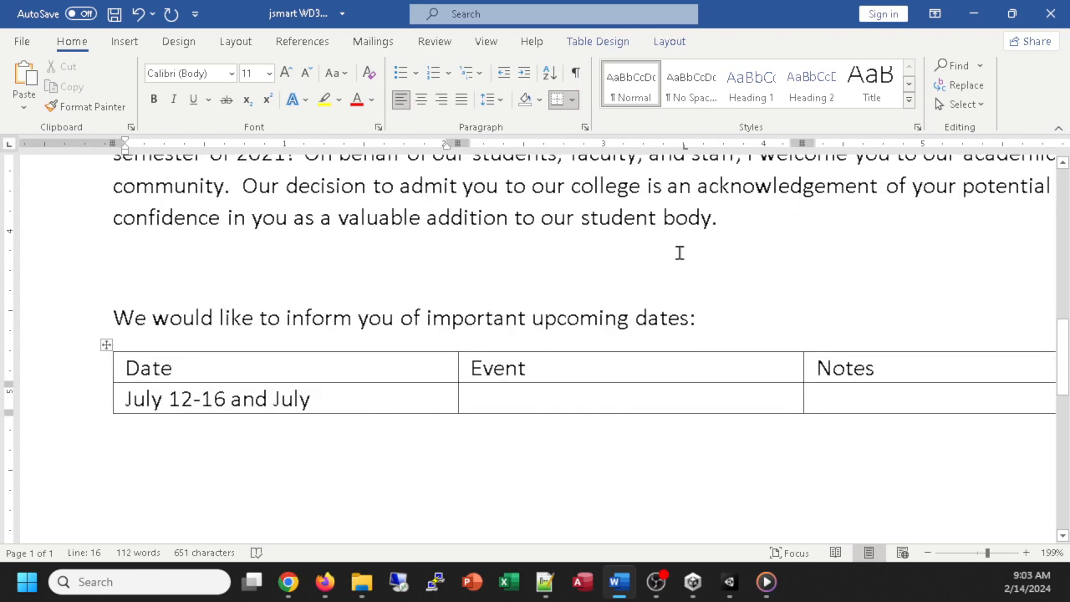
type("19-")
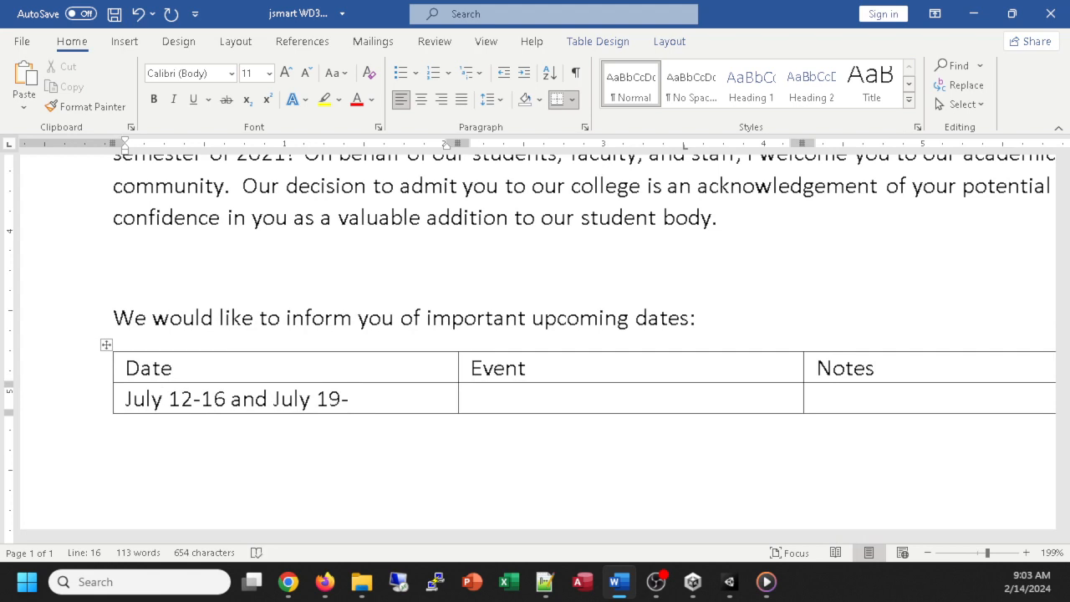
type("23")
key("Tab")
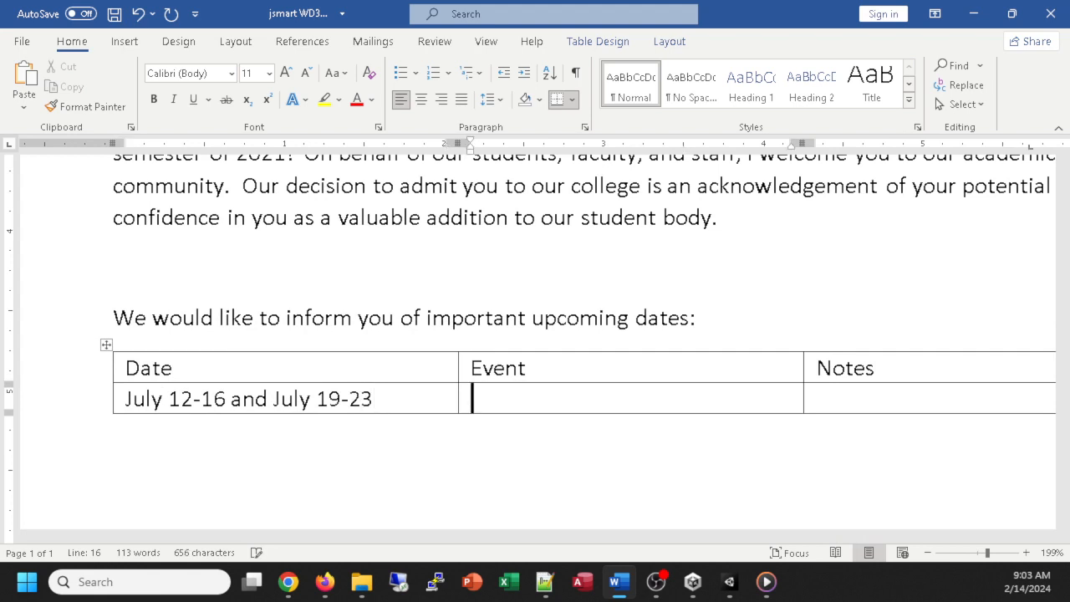
type("Orientation and re")
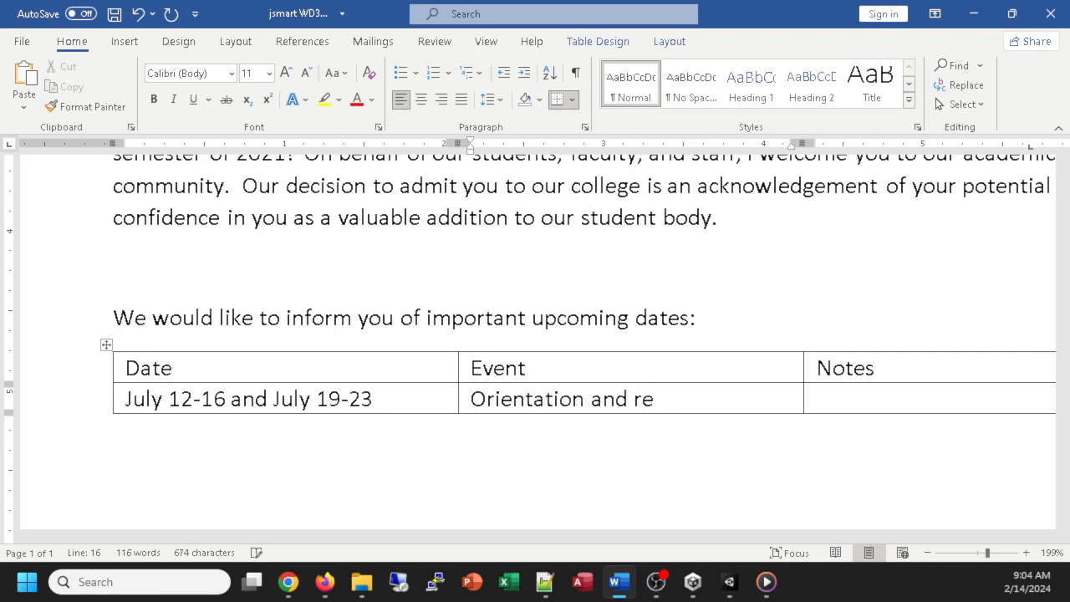
type("gistration")
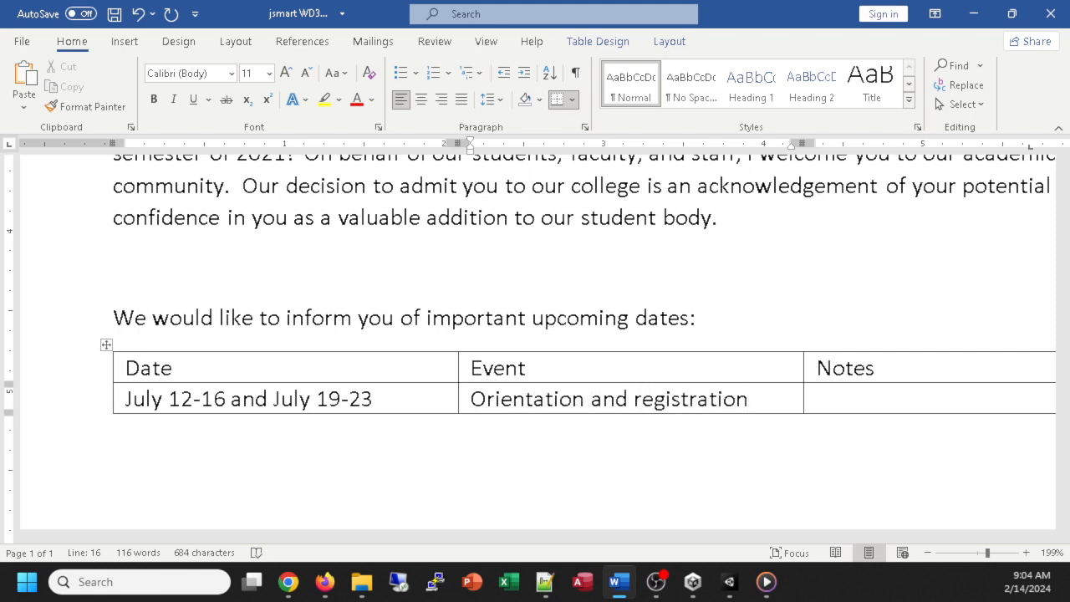
- Enter "See brief schedule on next page" as the note for the orientation and registration row
key("Tab")
scroll(660, 311, "down", 1)
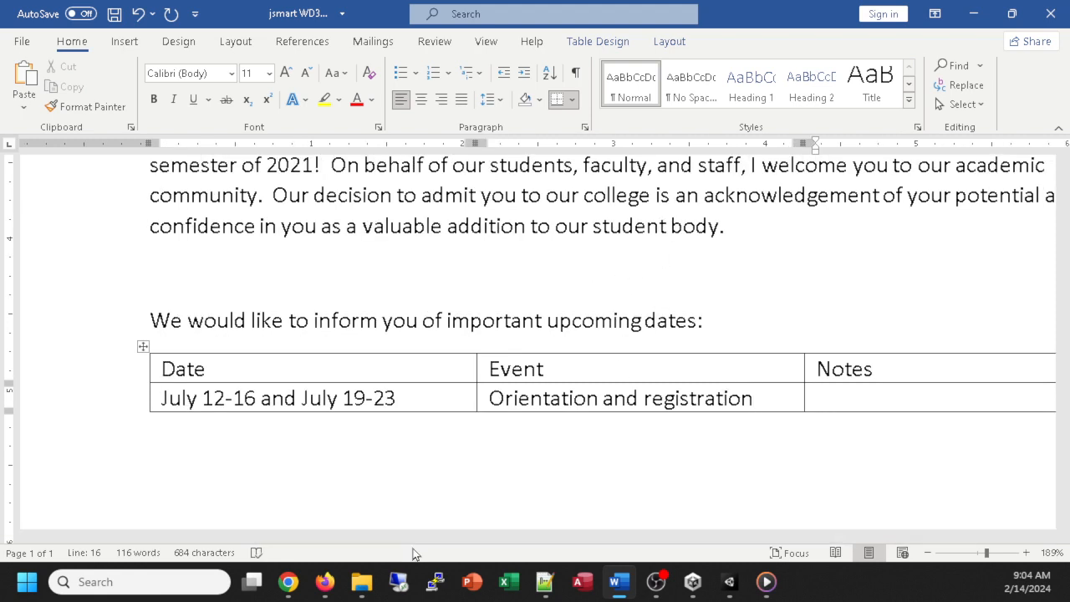
left_click(1050, 537)
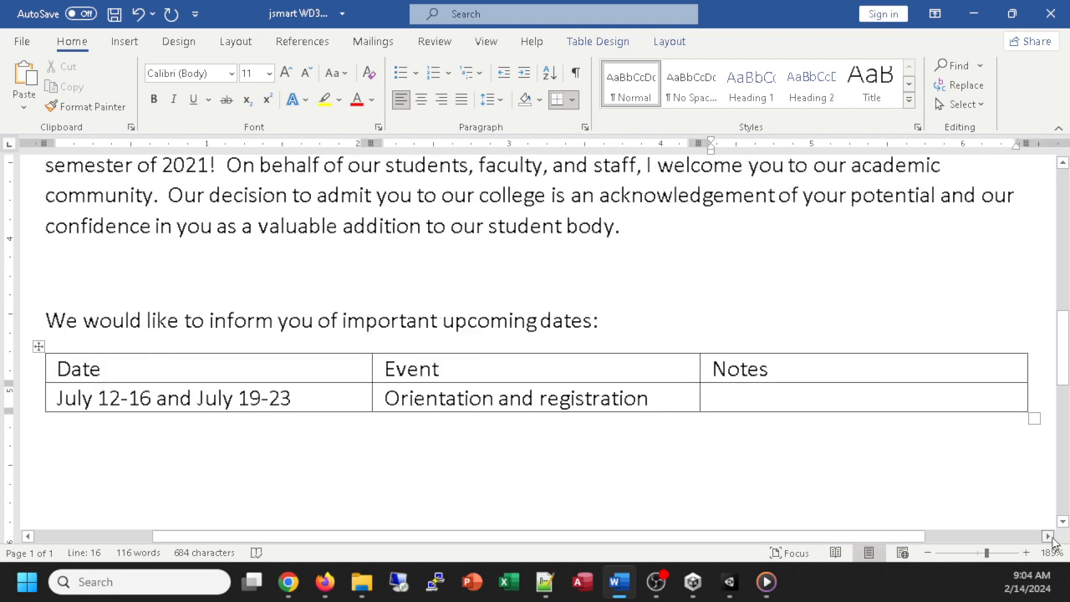
left_click(1050, 536)
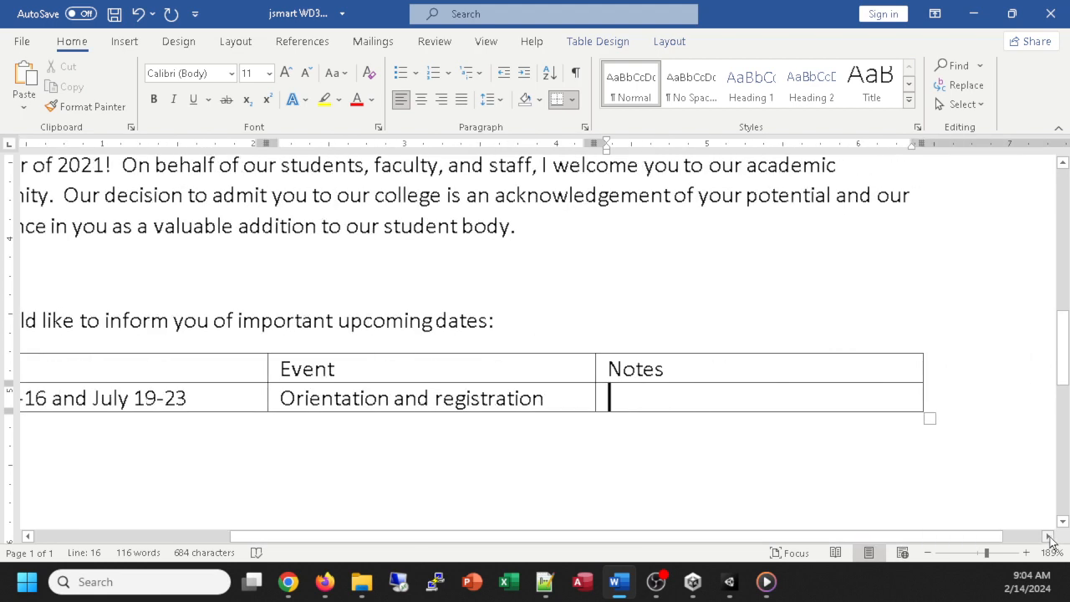
left_click(28, 537)
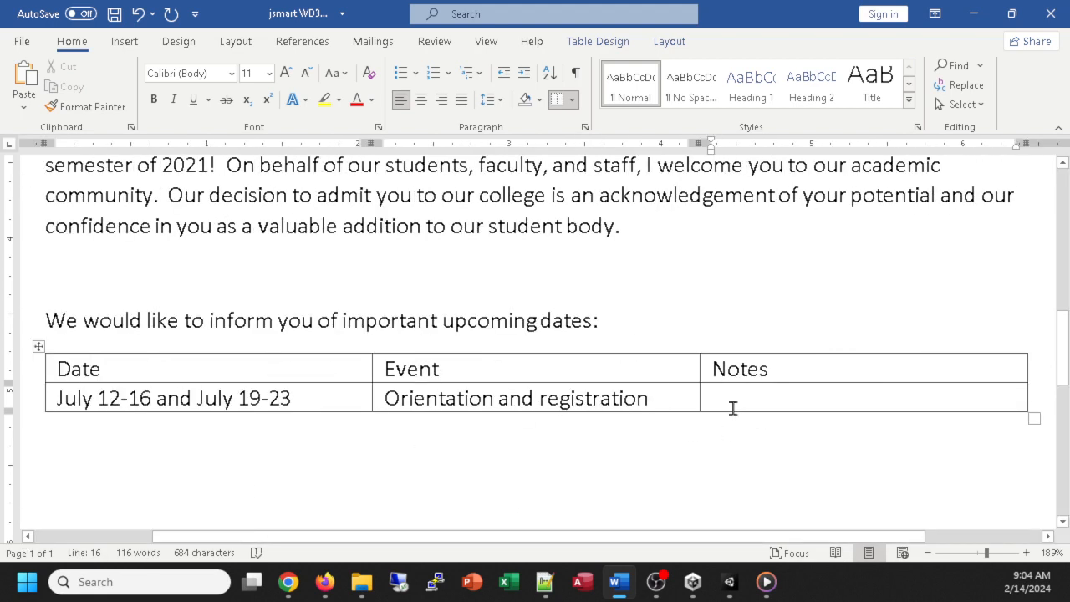
type("See briefe")
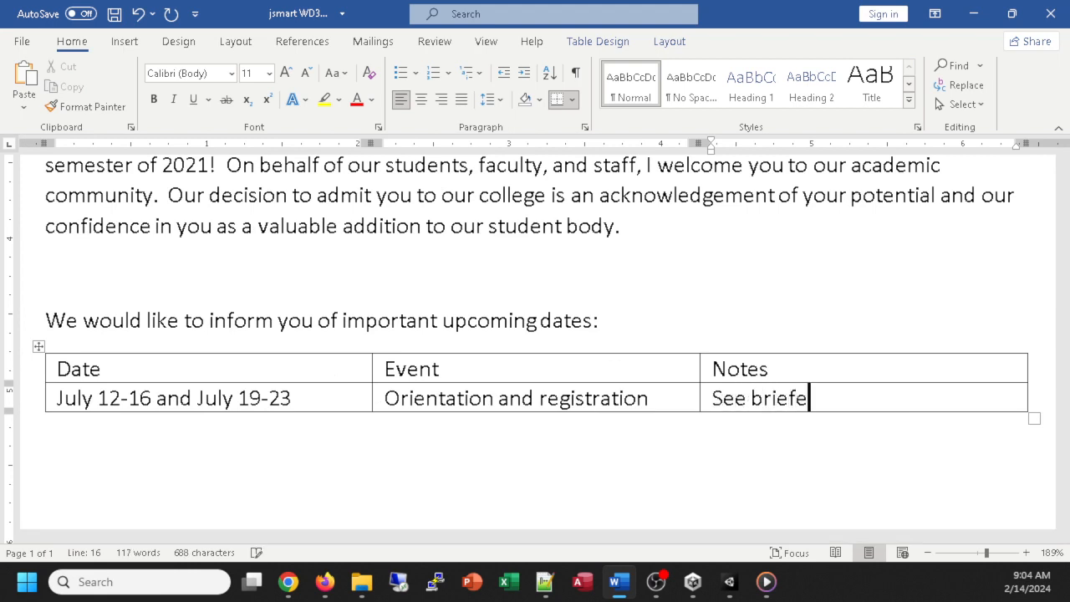
key("BackSpace")
type("schedule on ")
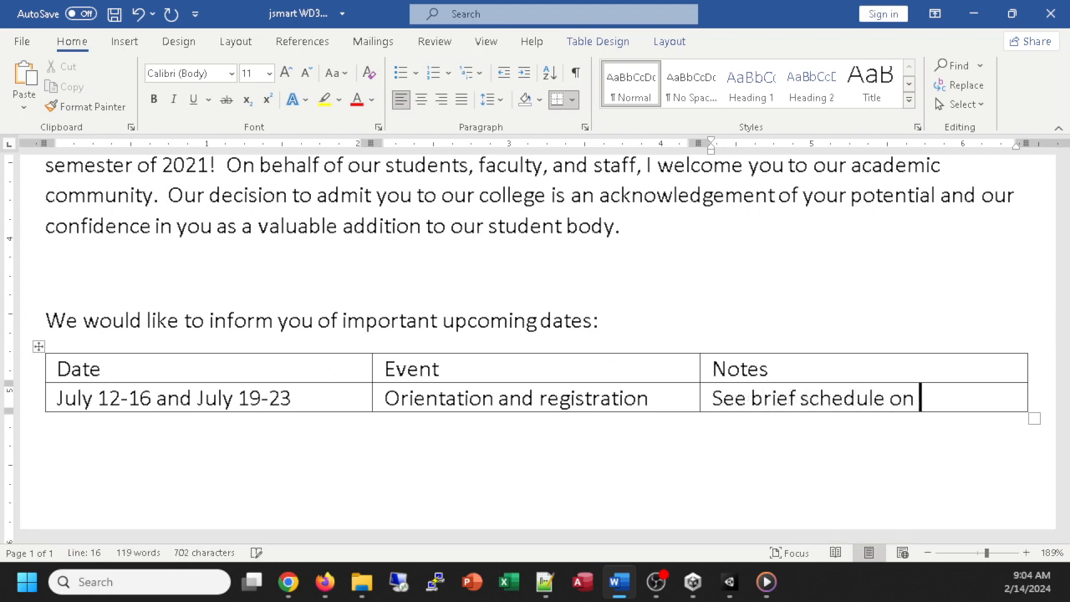
type("next page")
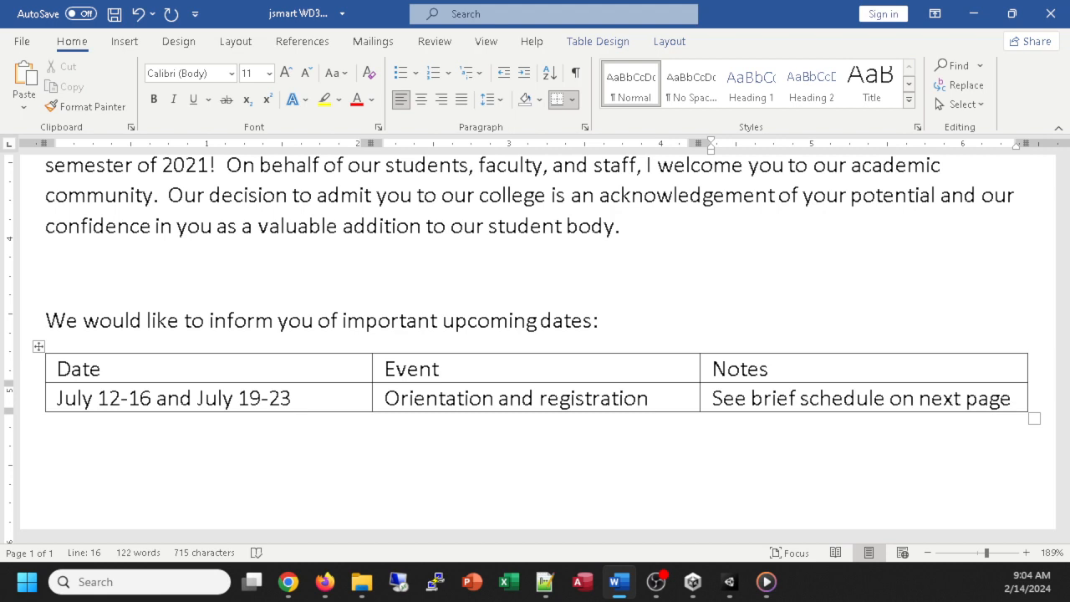
- Add a third table row with the date "August 16-19" and the event "Move-in days"
key("Tab")
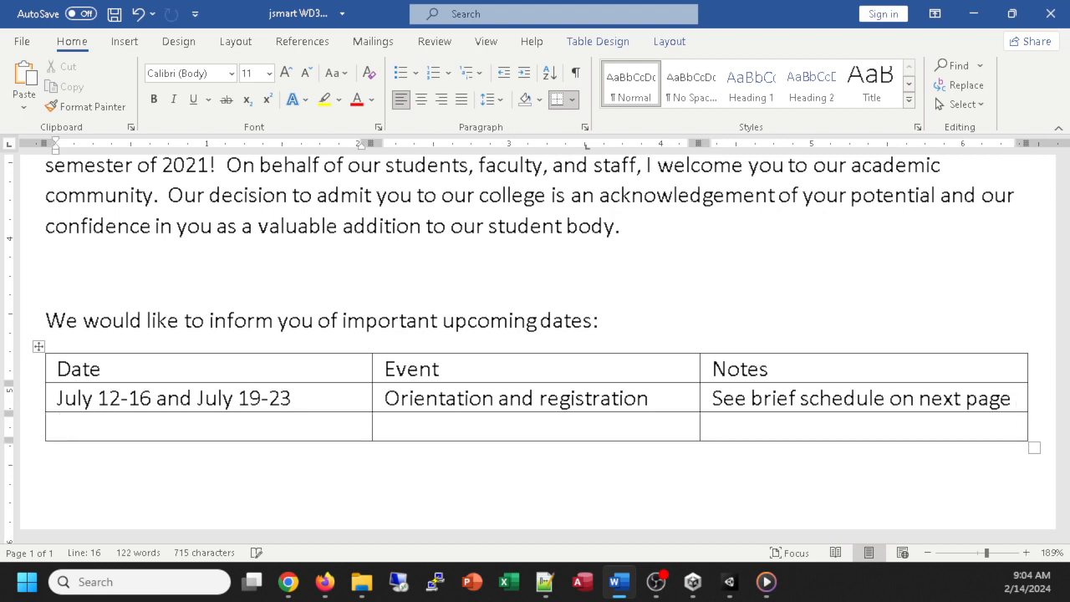
type("August 1")
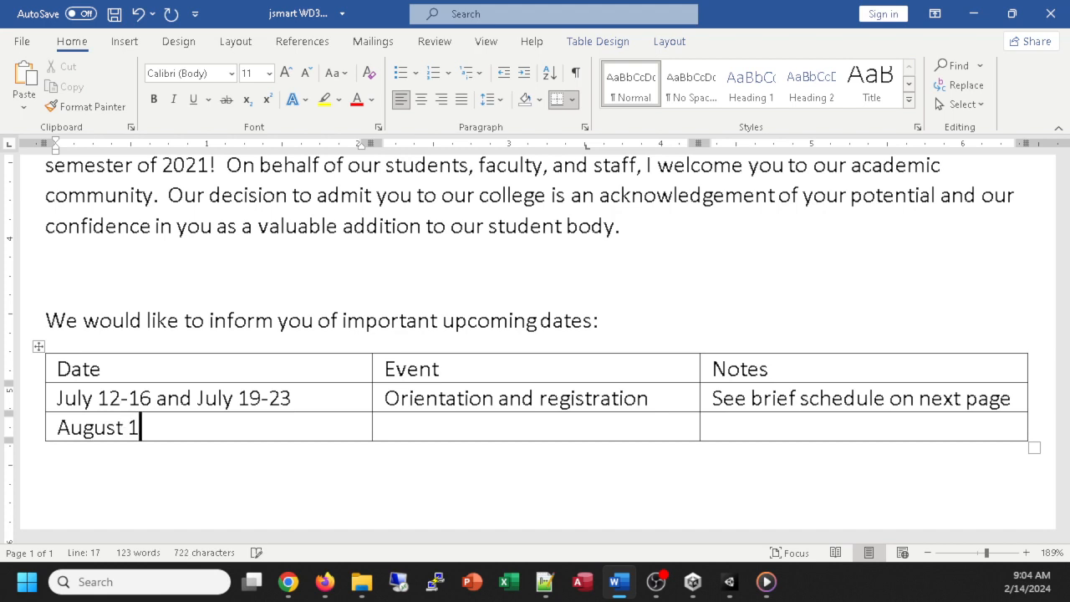
type("6-19")
key("Tab")
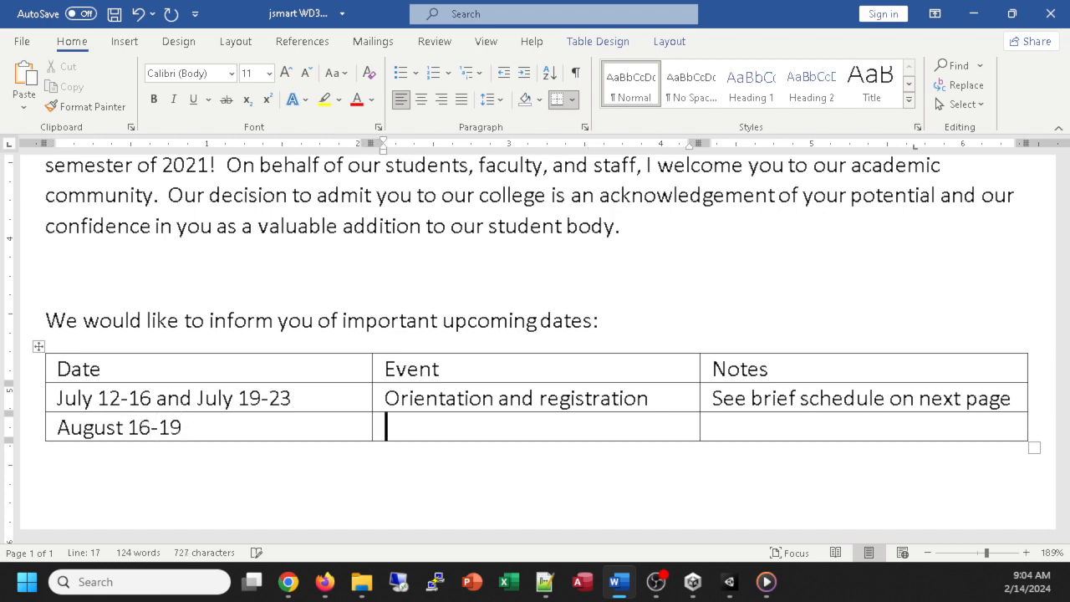
type("Movie")
key("BackSpace")
key("BackSpace")
type("e")
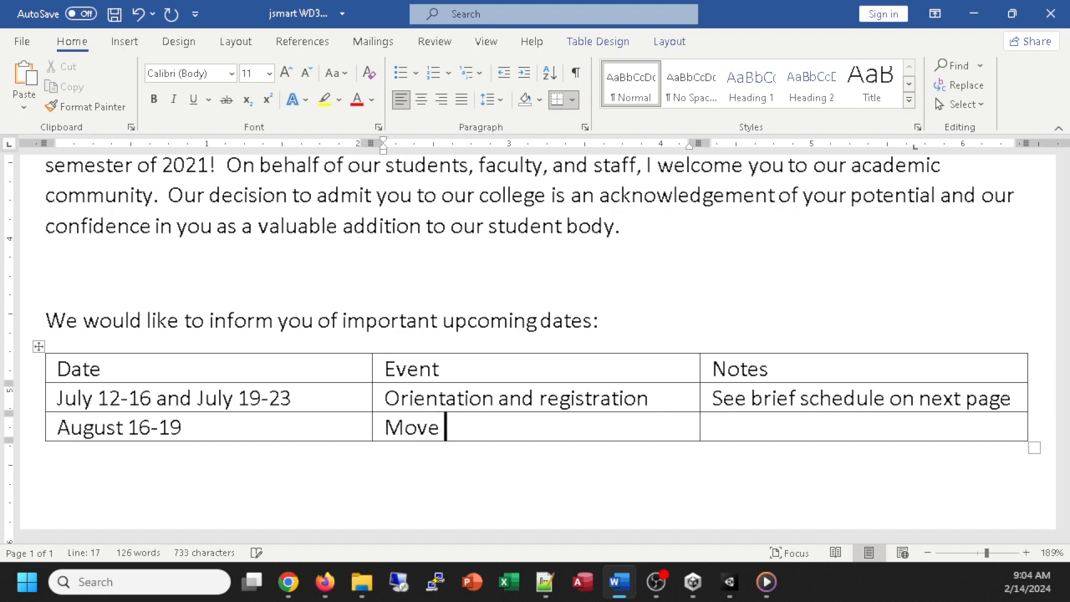
key("BackSpace")
type("-in days")
- Enter "Assigned by Housing Services" as the note for the move-in days row
key("Tab")
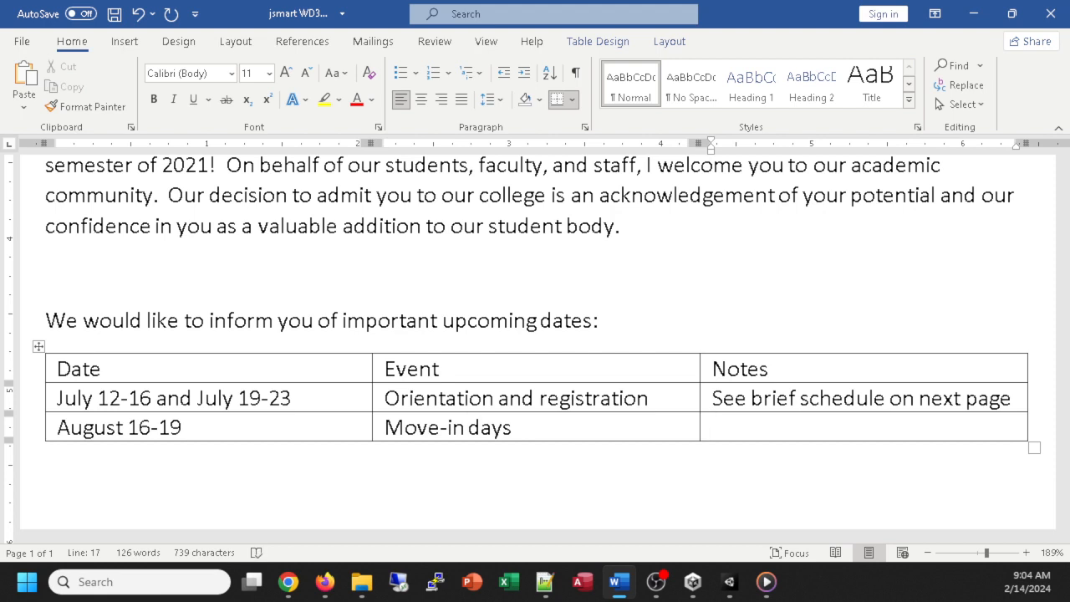
type("Assign")
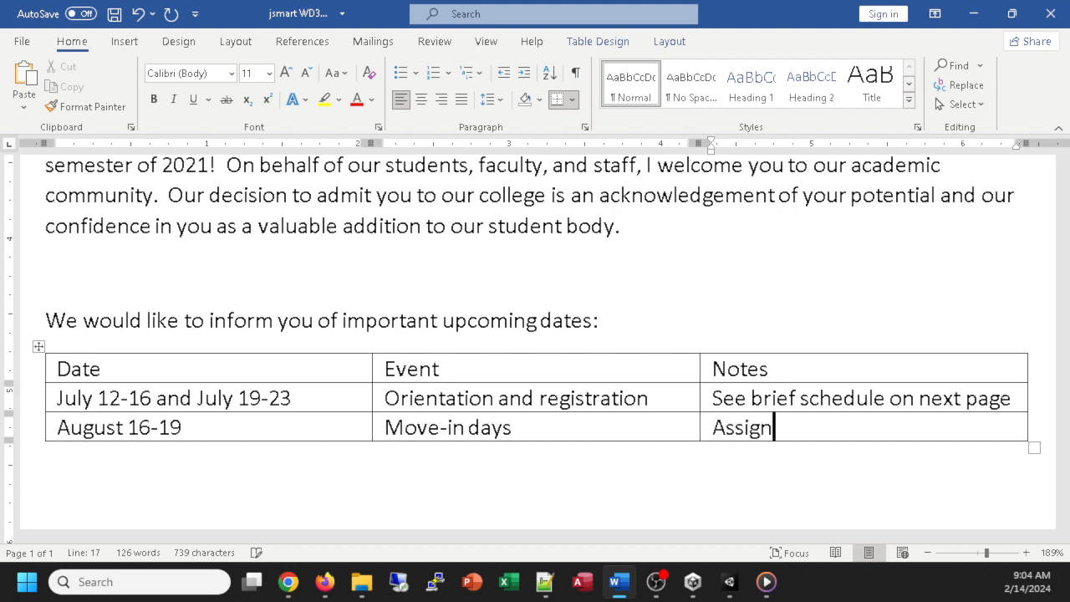
type("ed by Hou")
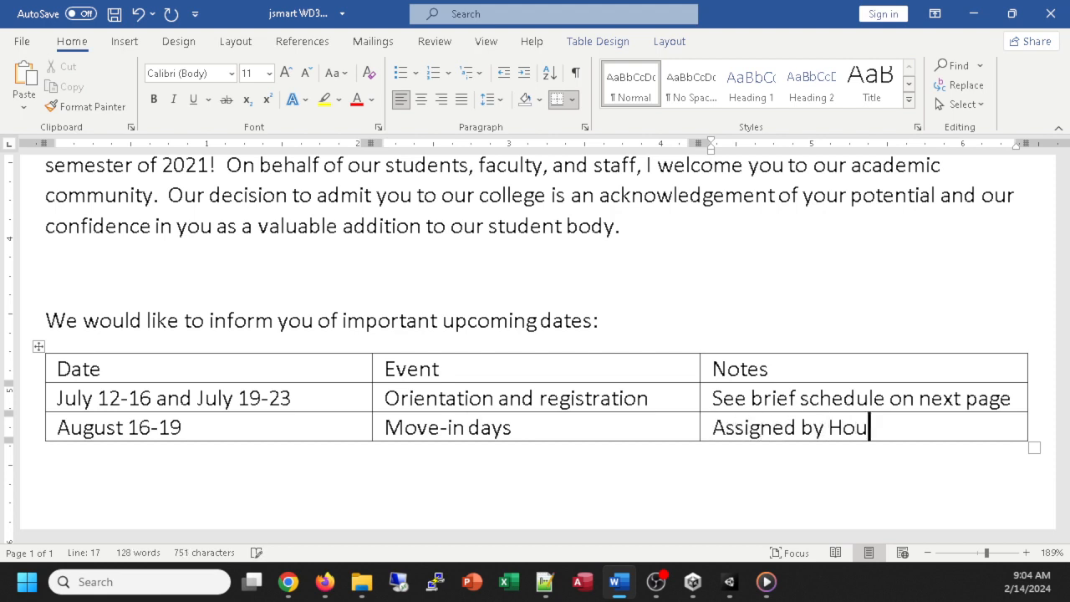
type("sing Services")
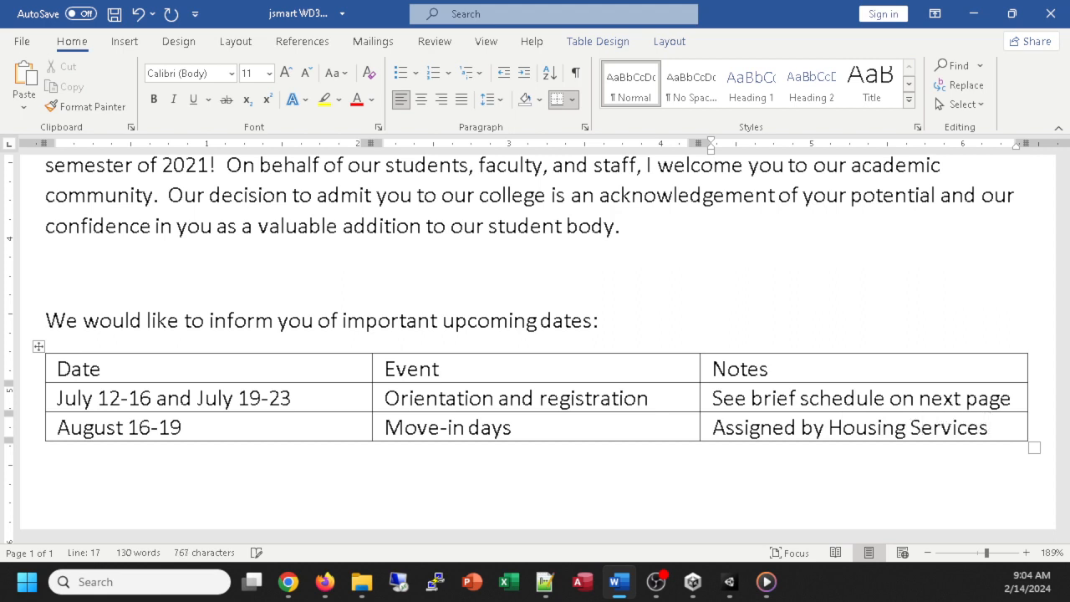
- Add a fourth table row with the date "August 23" and the event "Fall term begins"
key("Tab")
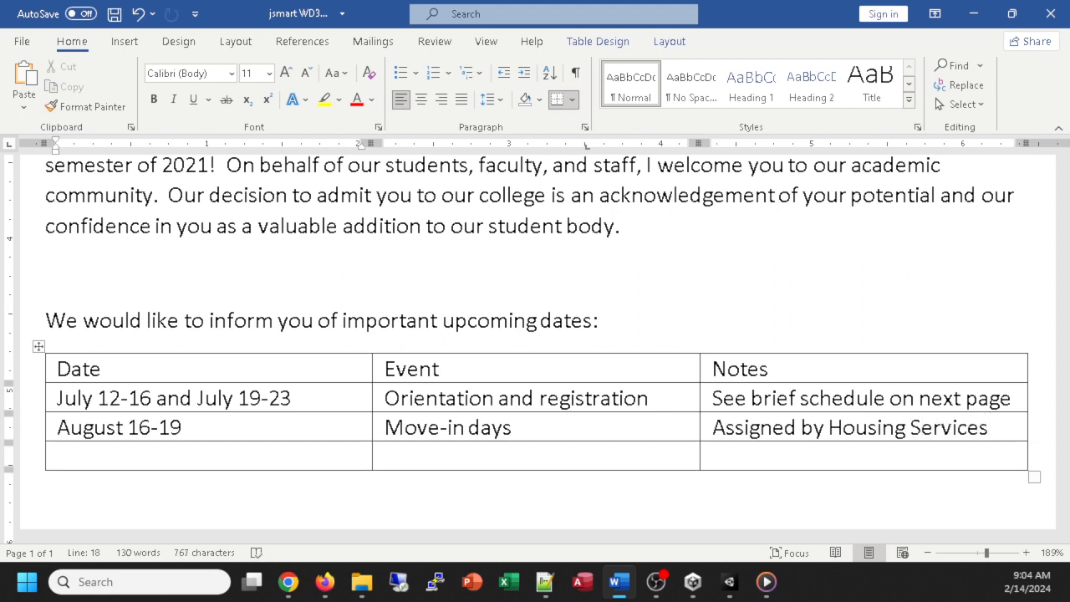
type("August 23")
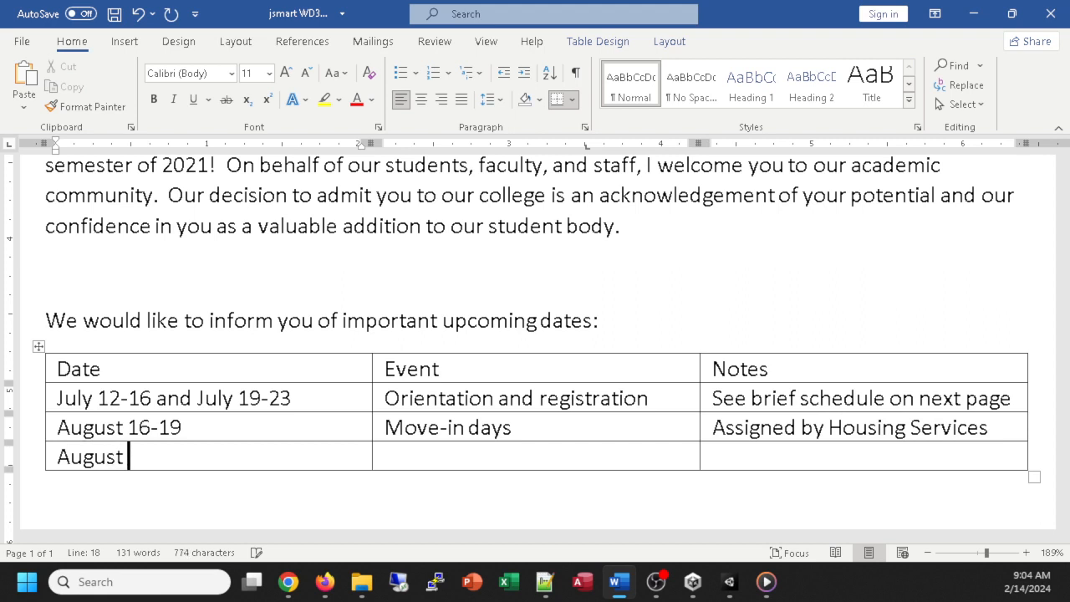
key("Tab")
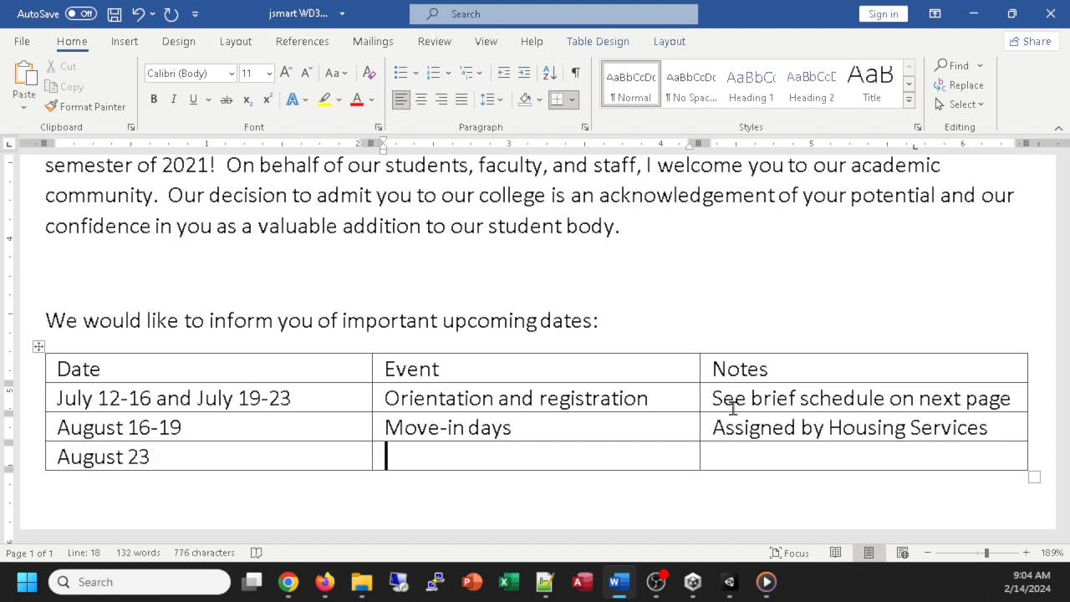
type("Fall term begins")
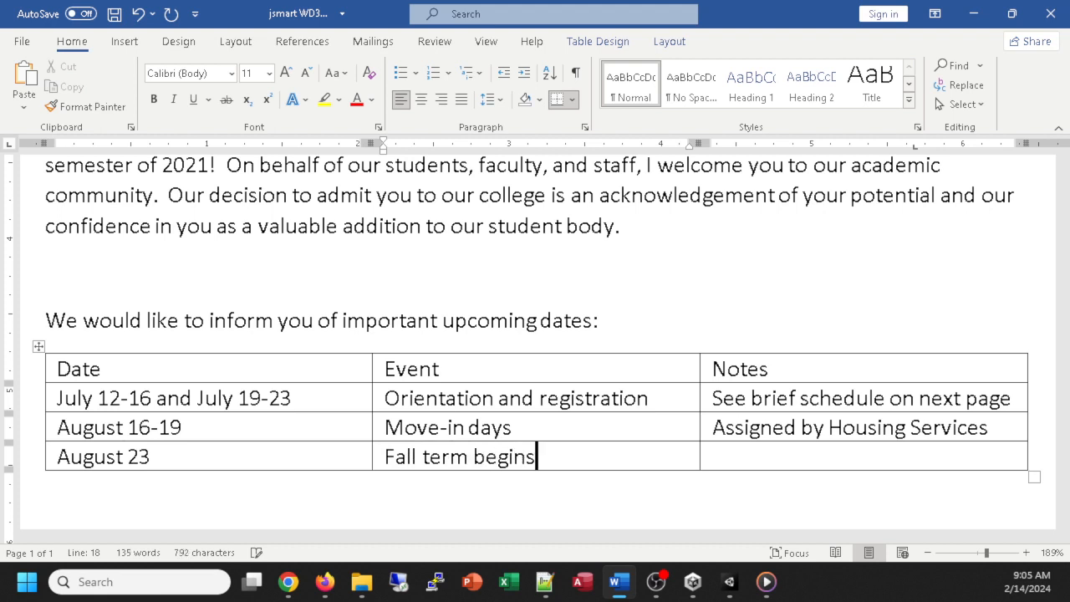
- Enter "First day of classes!" as the note for the fall term row
key("Tab")
type("First day ")
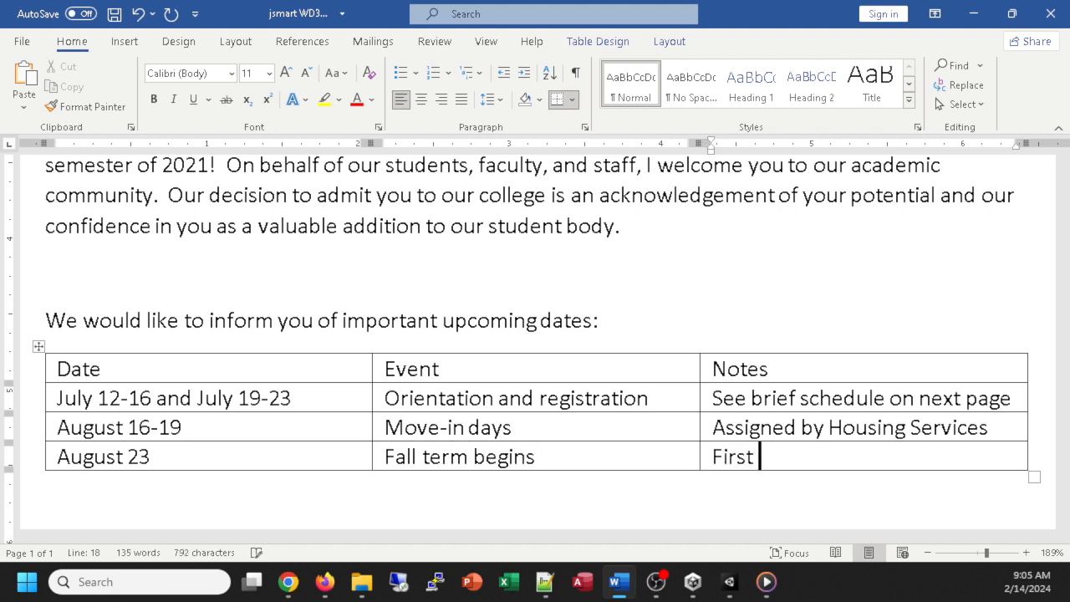
type("of o")
key("BackSpace")
key("BackSpace")
key("BackSpace")
key("BackSpace")
key("BackSpace")
key("BackSpace")
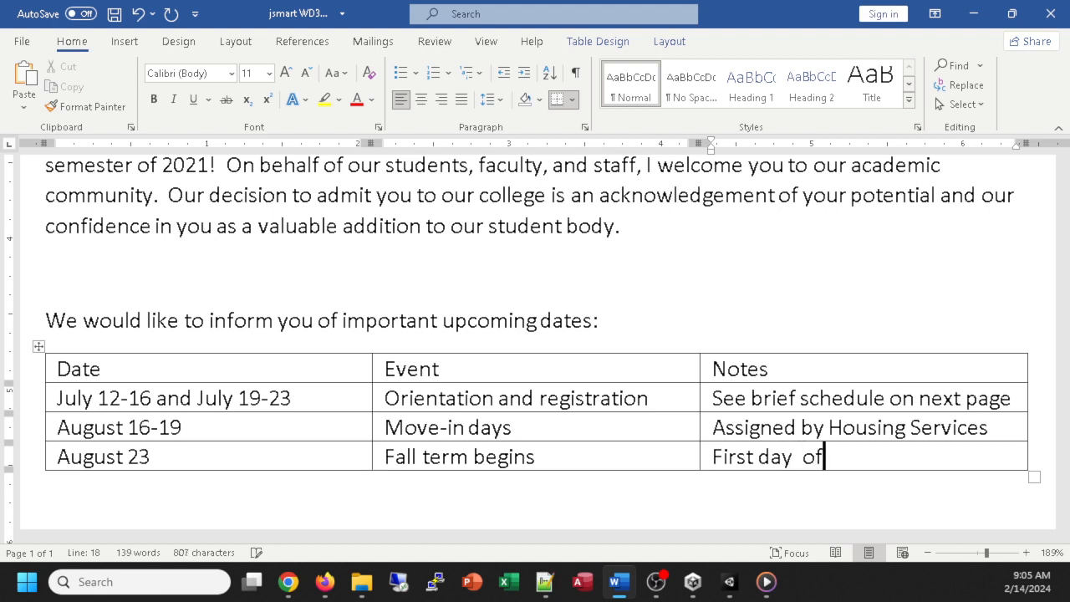
type("of classes!")
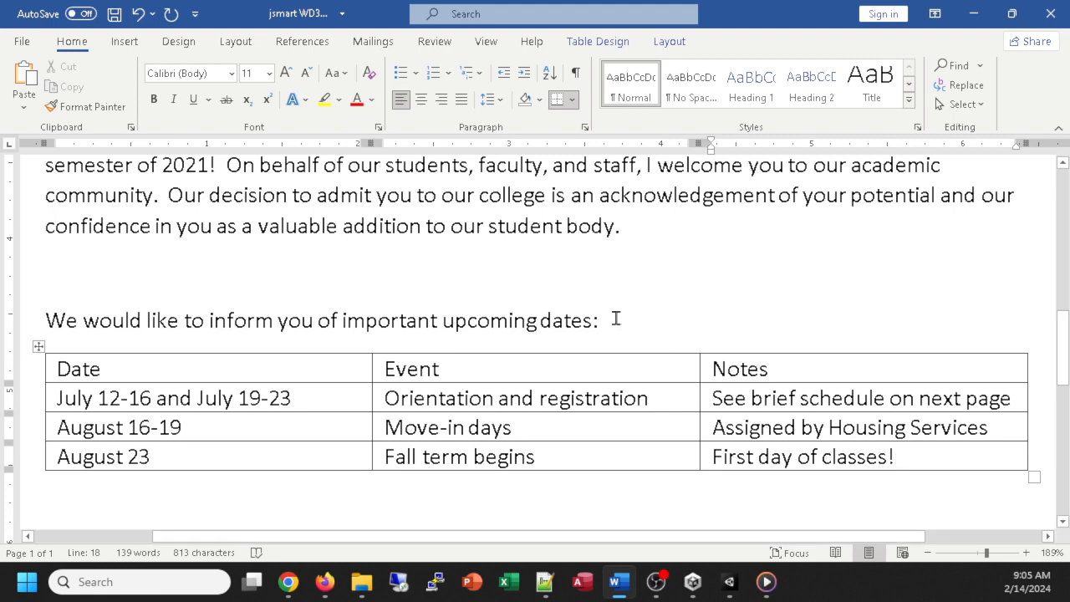
- Place the insertion point on the empty line below the dates table and switch to the Chrome window
scroll(614, 315, "down", 7)
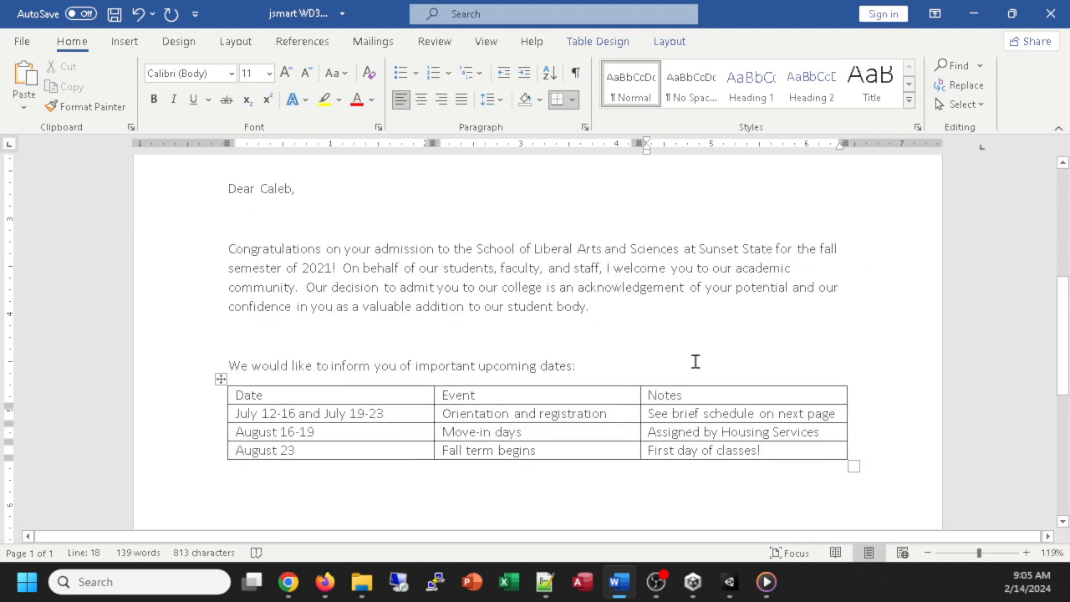
key("Down")
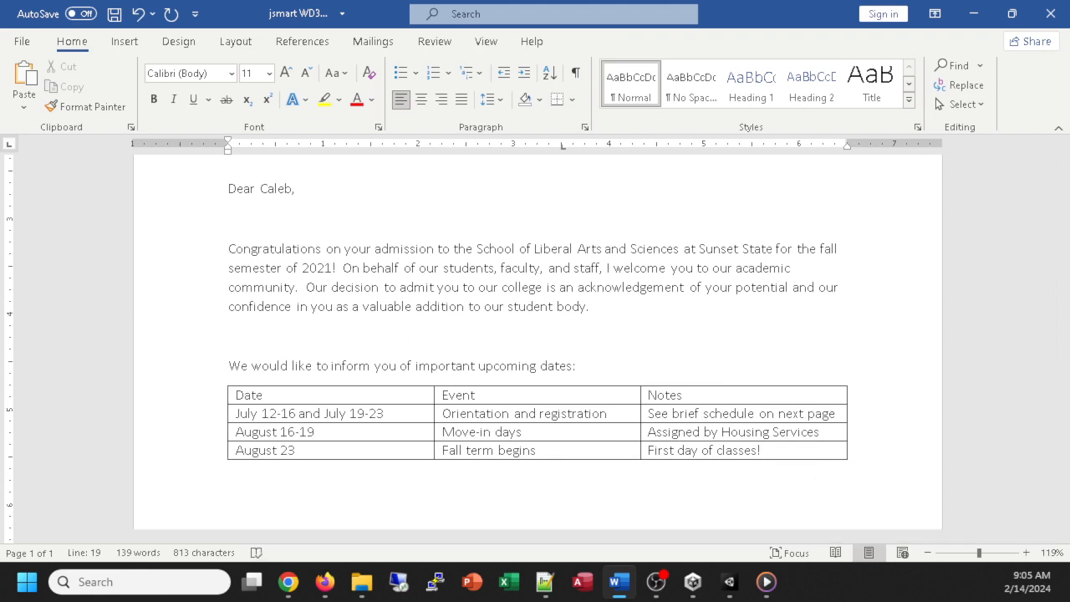
scroll(803, 452, "up", 2)
scroll(802, 451, "down", 7)
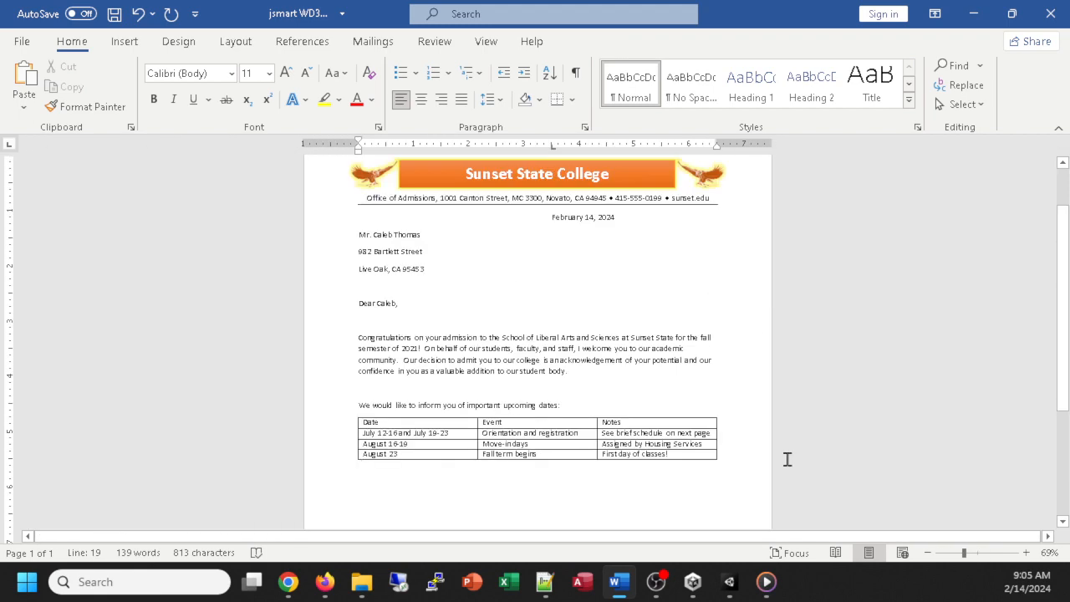
scroll(786, 459, "up", 4)
scroll(786, 459, "up", 1)
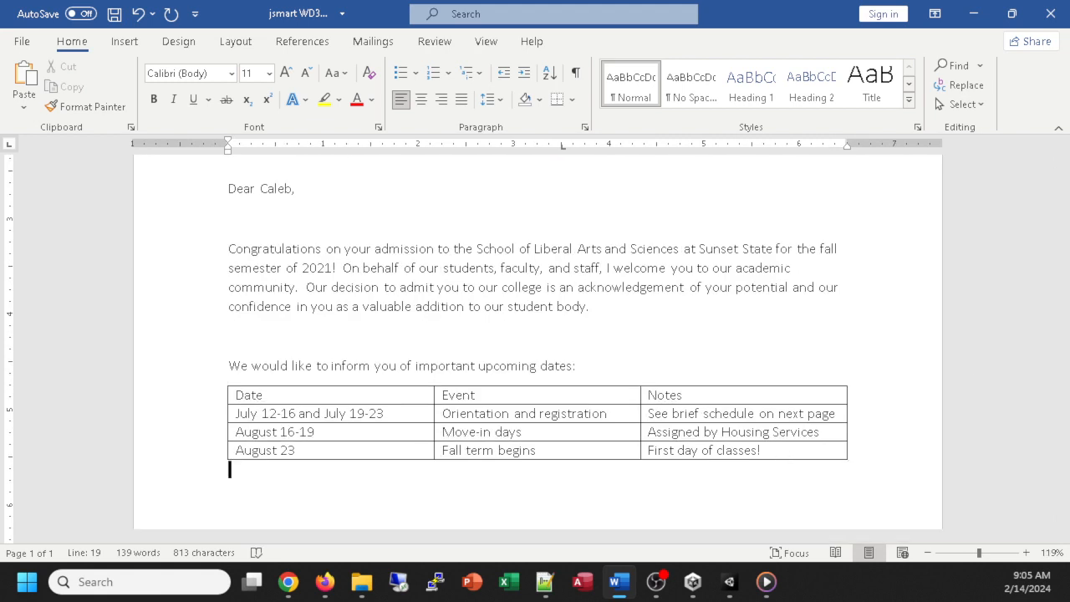
key("alt+Tab")
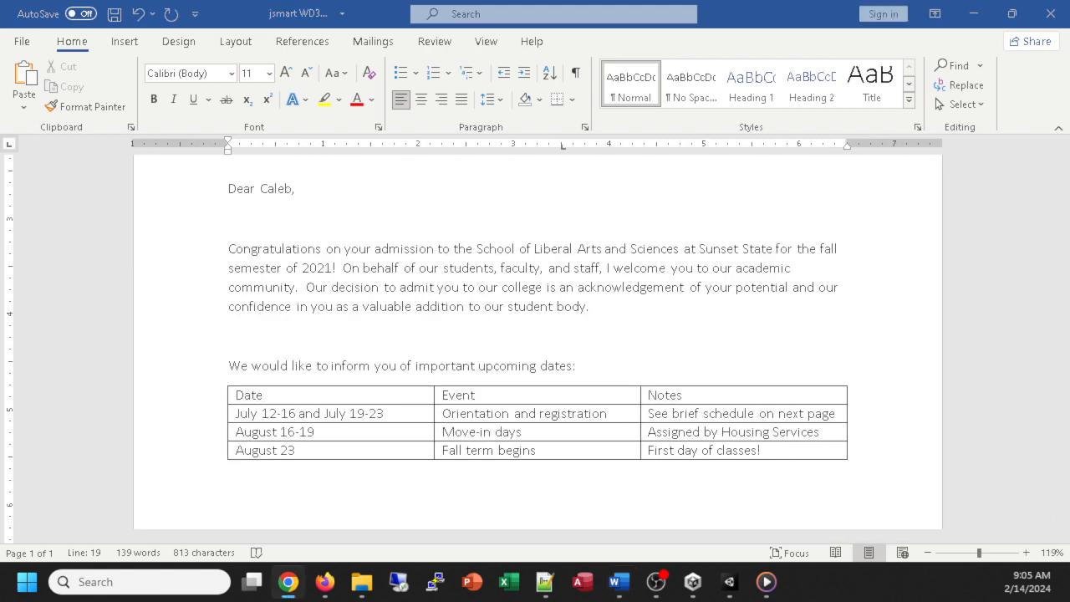
- Apply the light, orange-outlined style from the first row of the Grid Tables group to the dates table
left_click(383, 405)
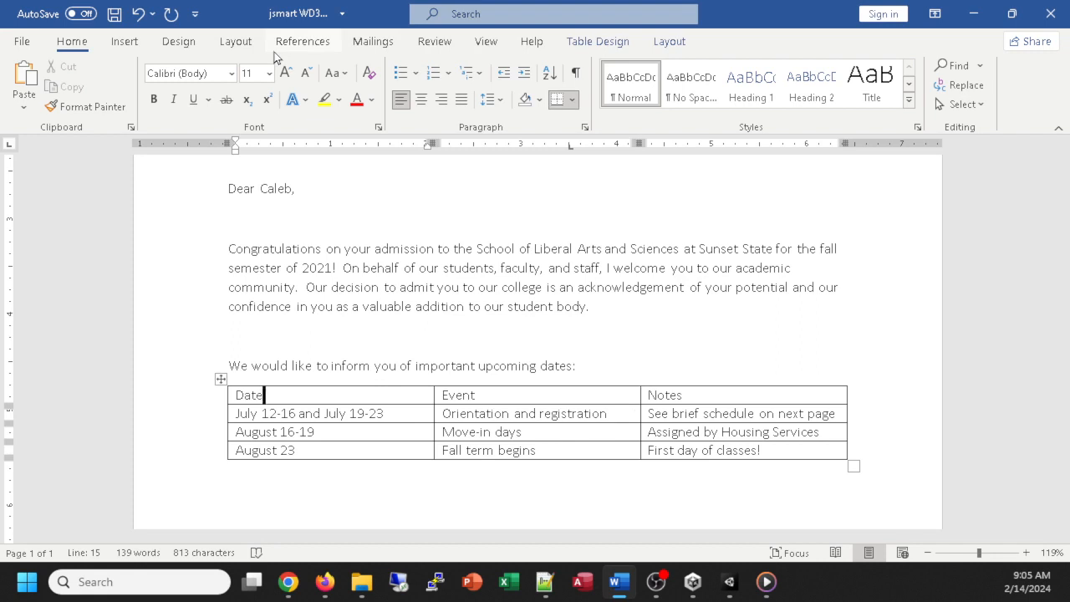
left_click(597, 43)
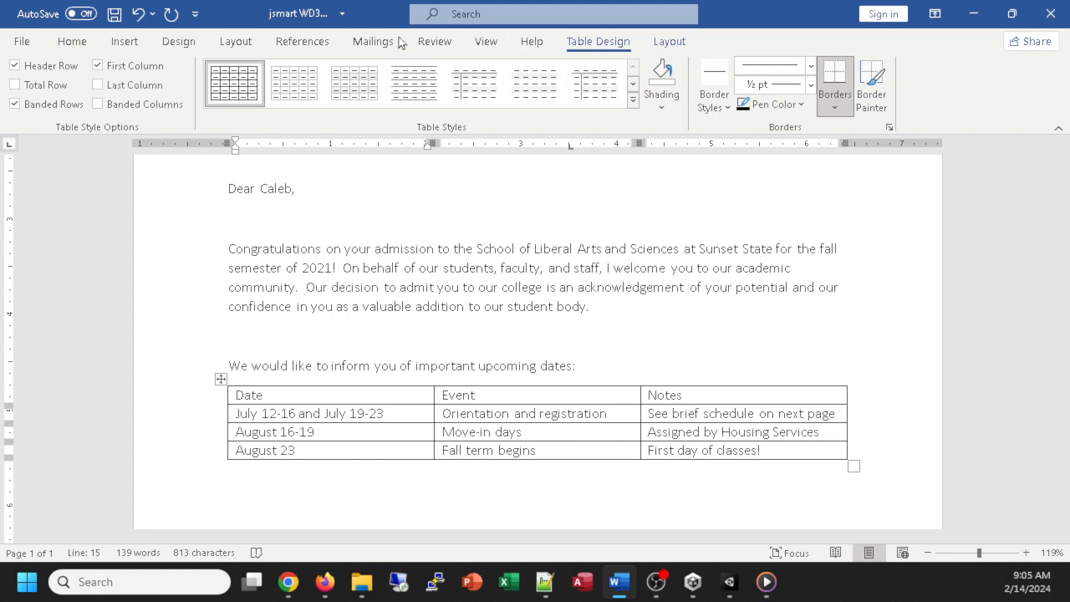
left_click(633, 100)
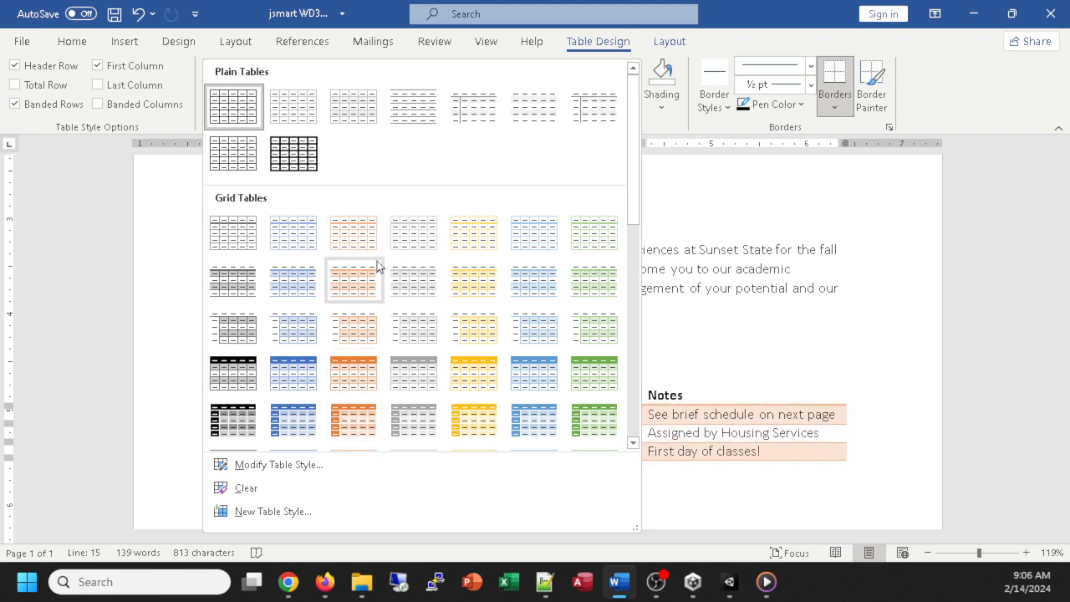
scroll(351, 233, "down", 3)
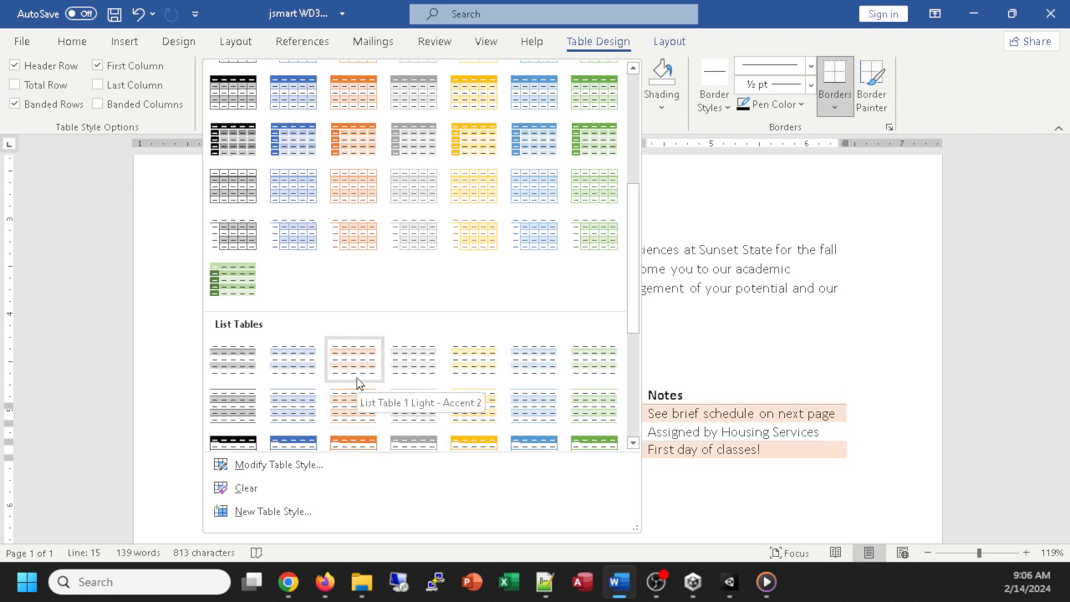
scroll(355, 385, "down", 3)
scroll(357, 382, "up", 5)
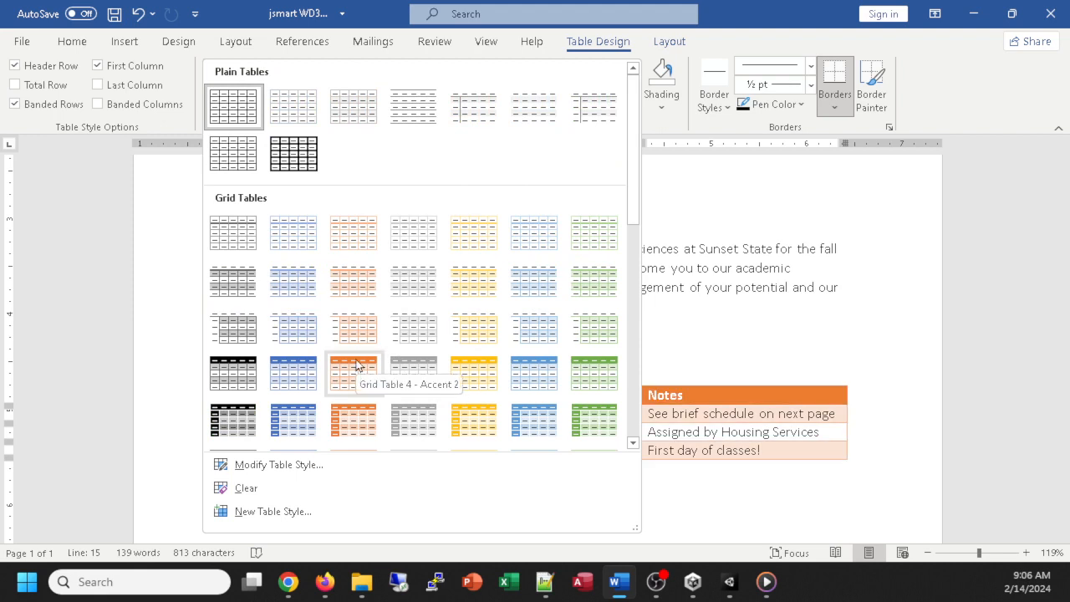
left_click(351, 239)
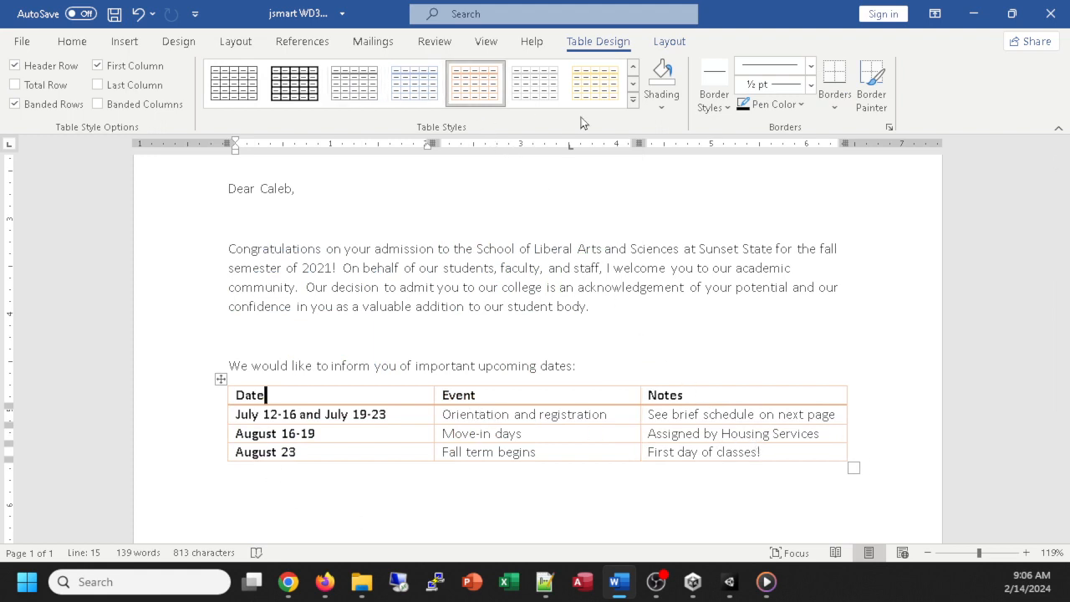
- Browse the grid and list table styles again and reapply the same light, orange-outlined grid style to the dates table
left_click(632, 99)
scroll(513, 430, "down", 5)
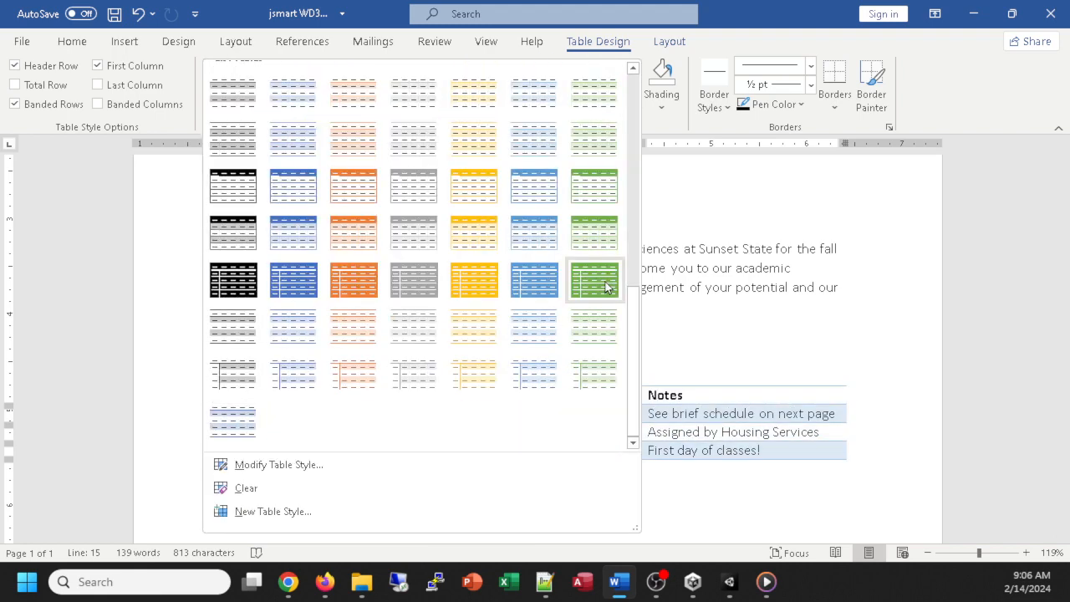
scroll(505, 334, "up", 6)
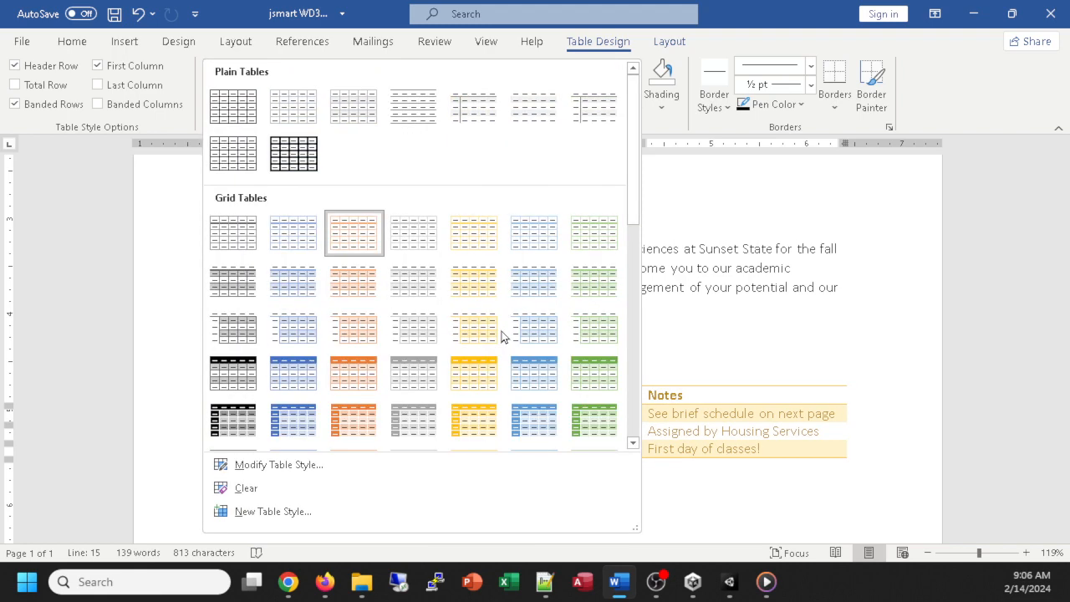
scroll(501, 336, "down", 6)
scroll(502, 336, "up", 8)
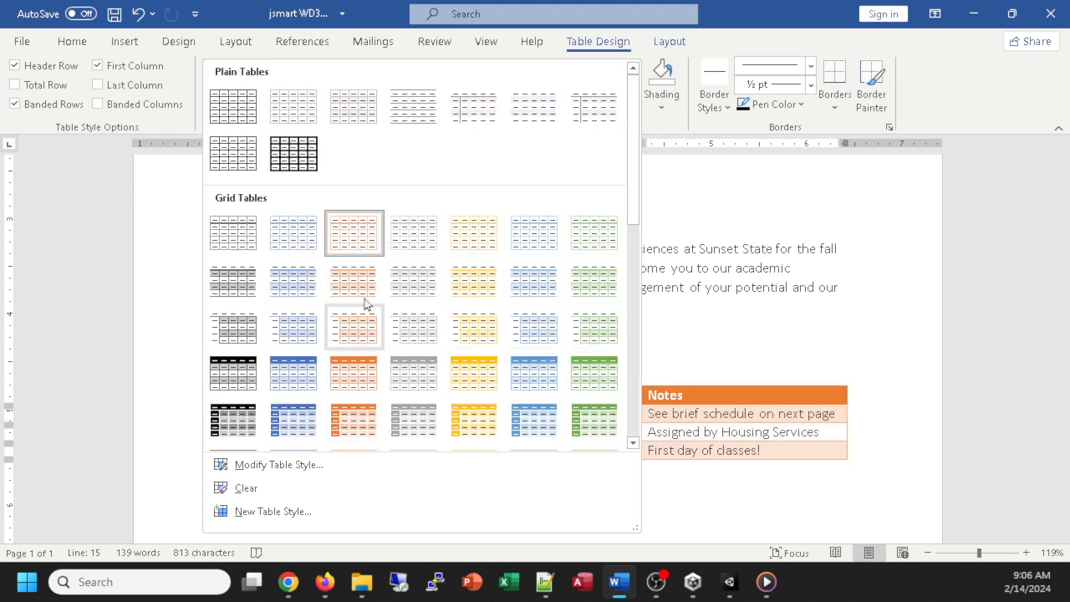
left_click(343, 251)
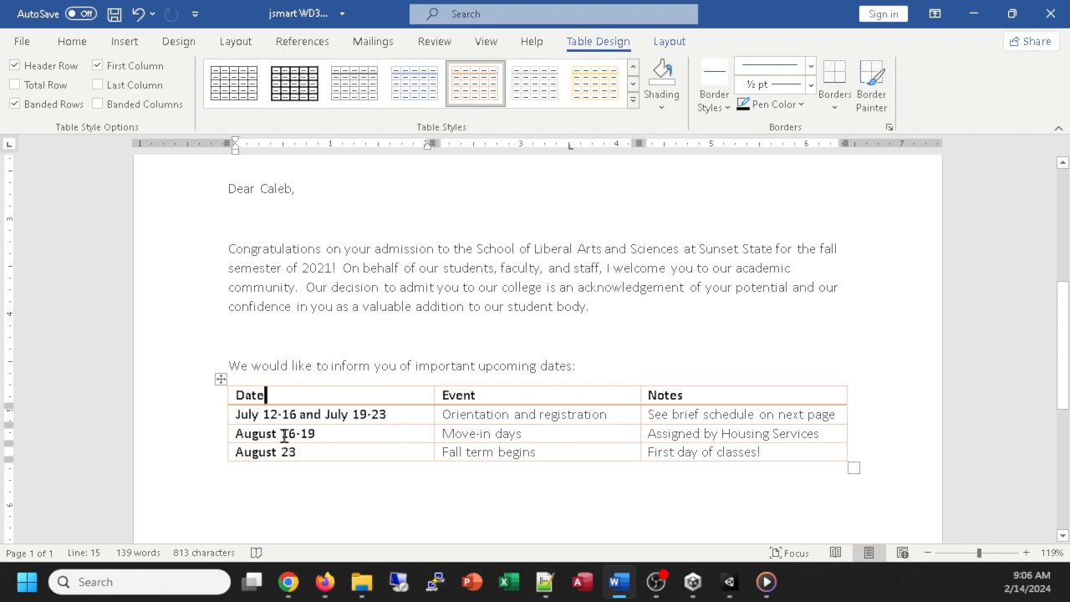
- Italicize the entire Notes column of the dates table, including its header
scroll(281, 437, "down", 2)
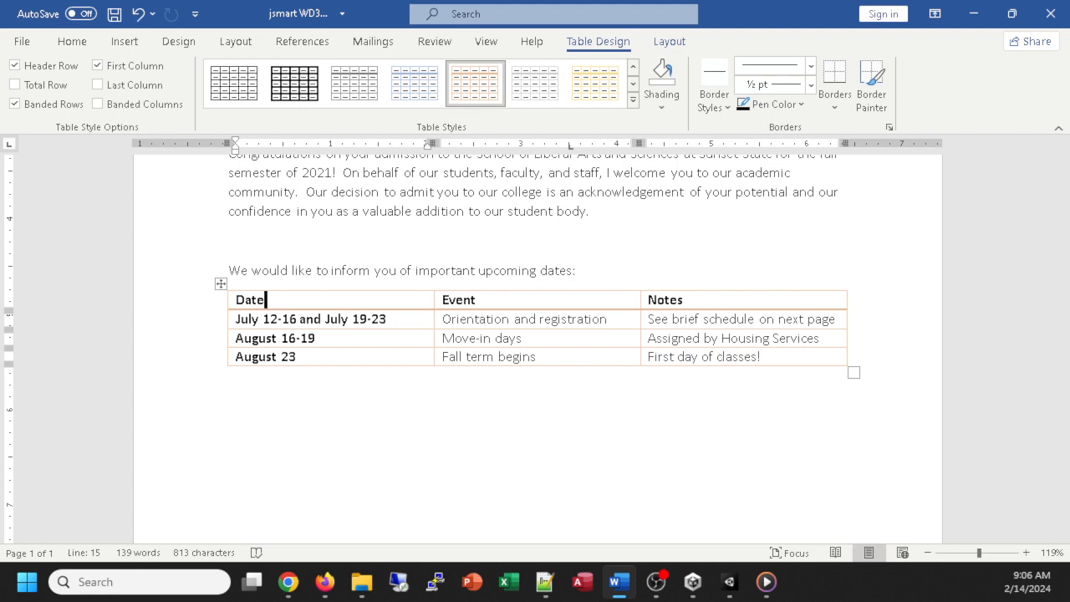
key("alt+Tab")
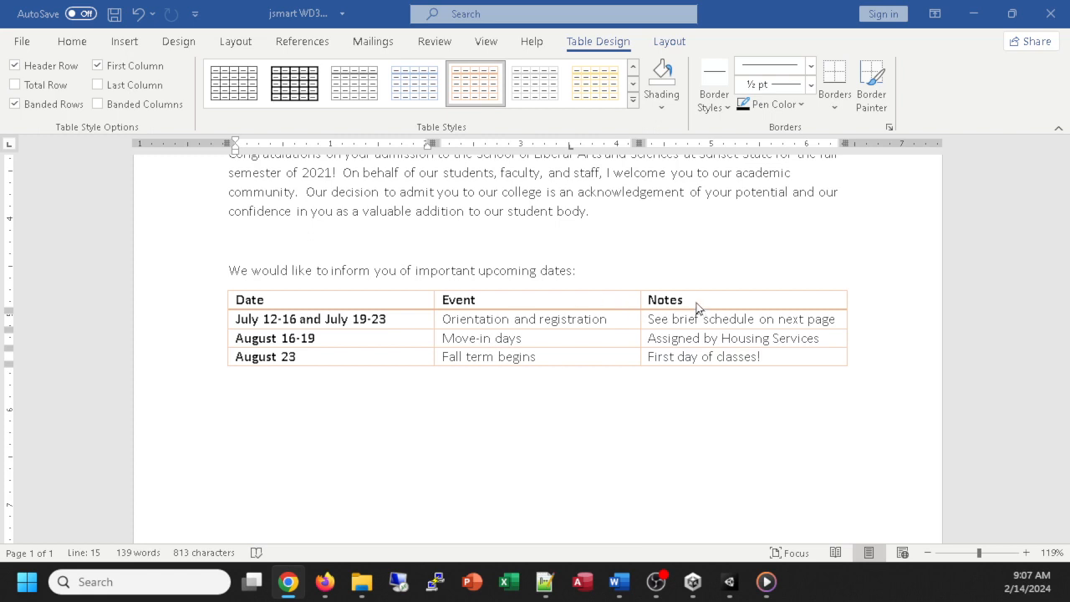
left_click(687, 338)
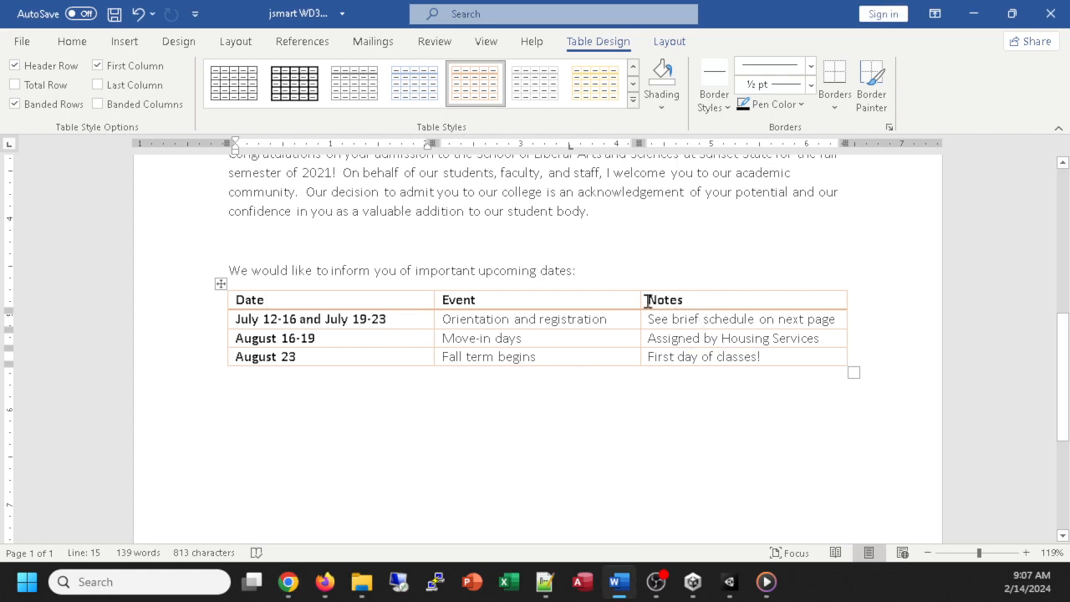
left_click_drag(658, 298, 690, 361)
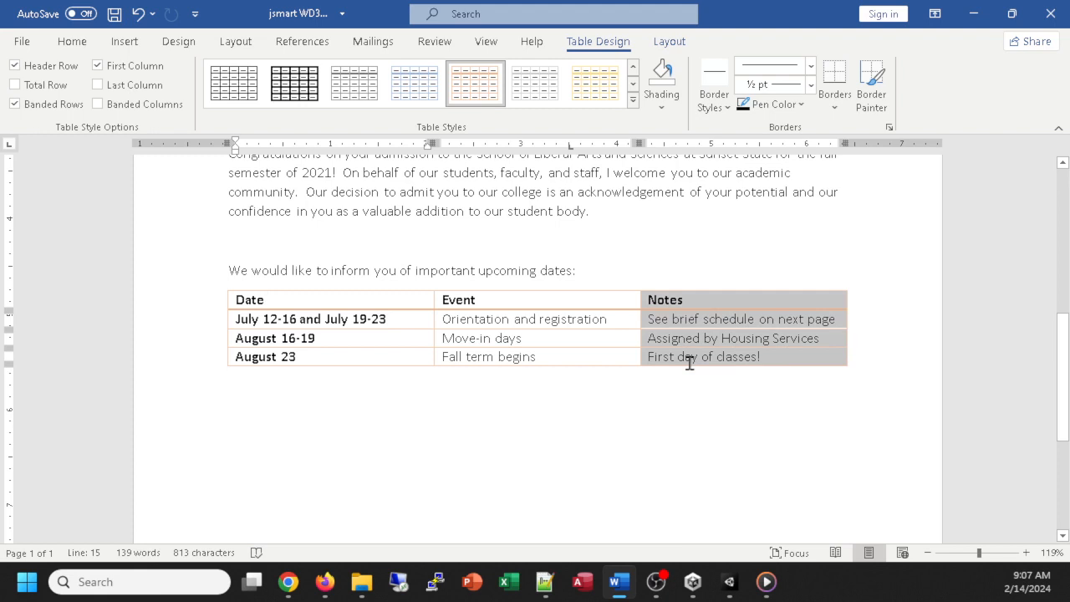
key("ctrl+i")
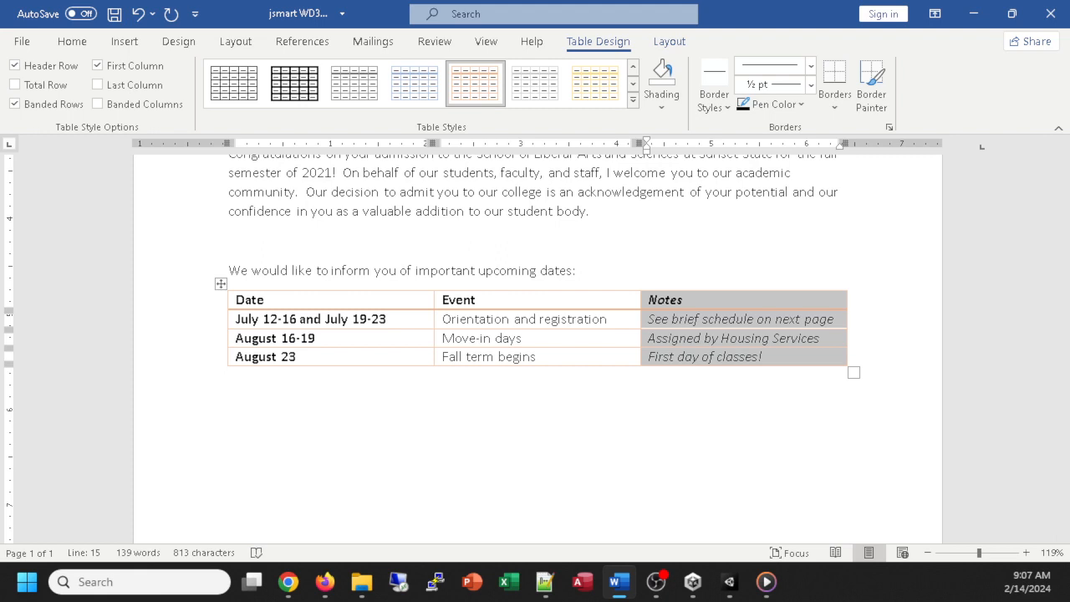
- Insert a new row directly below the "August 16-19" row of the dates table
key("alt+Tab")
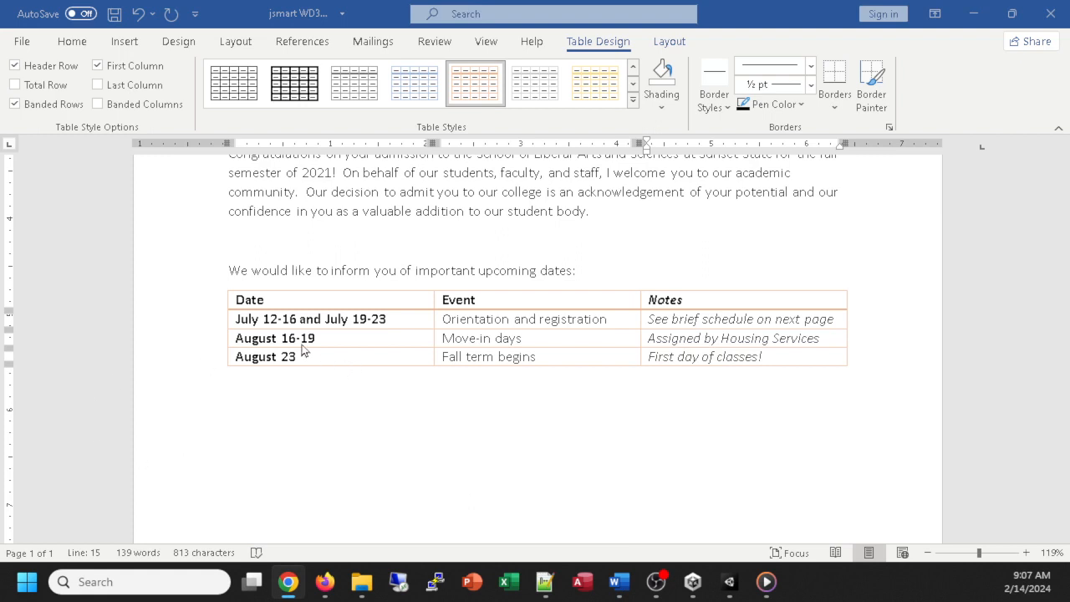
key("alt+Tab")
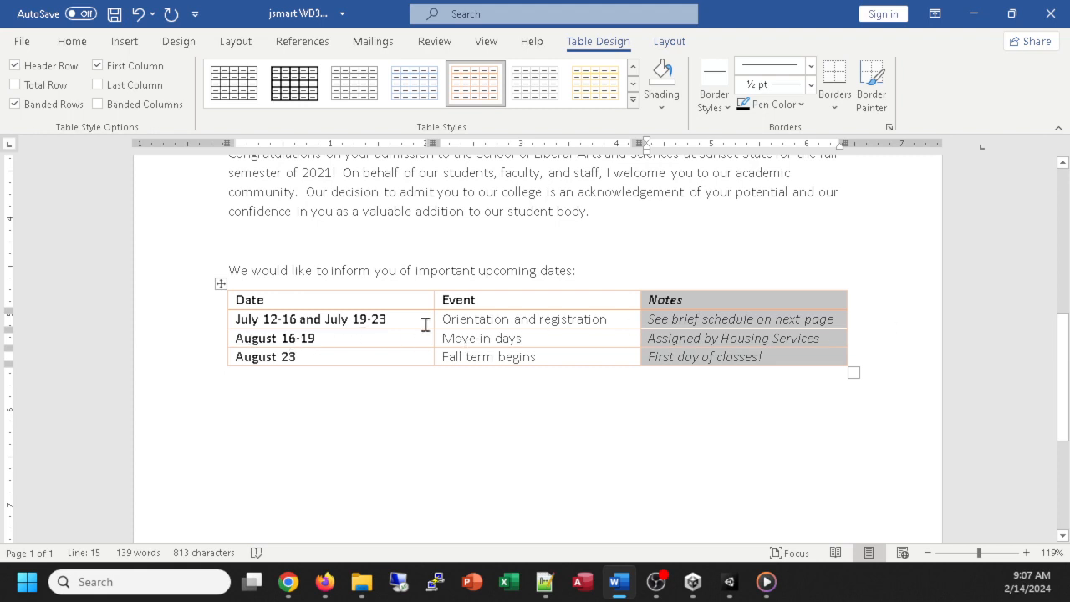
left_click(296, 337)
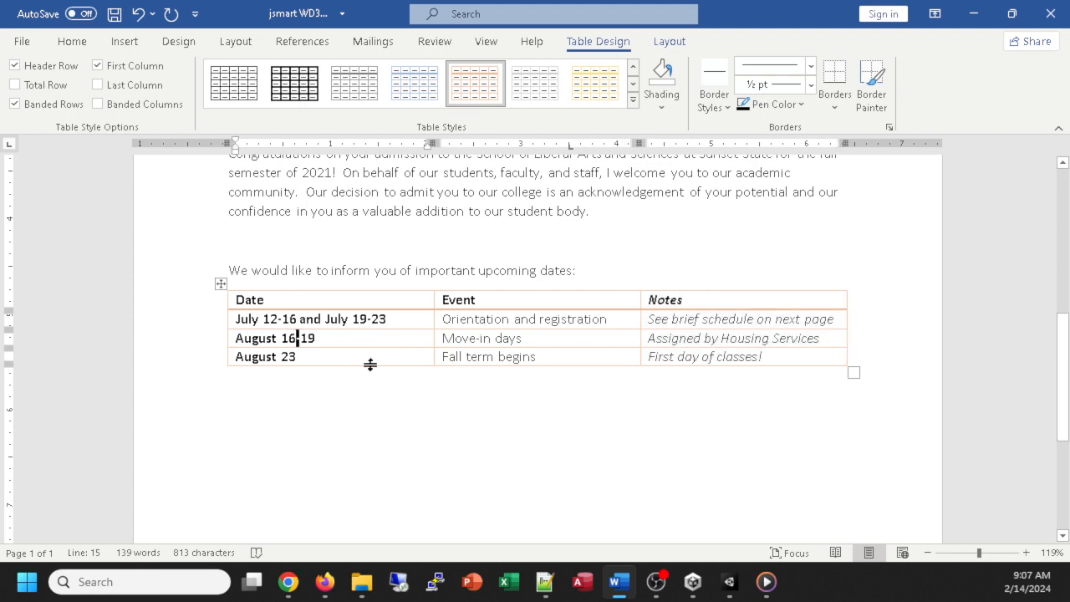
right_click(315, 337)
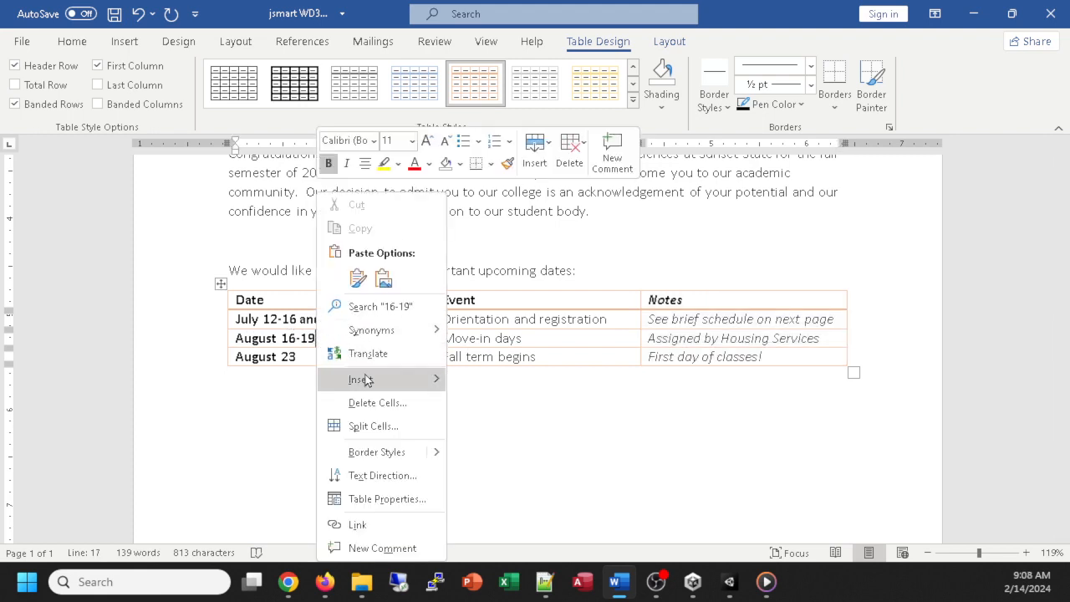
mouse_move(368, 379)
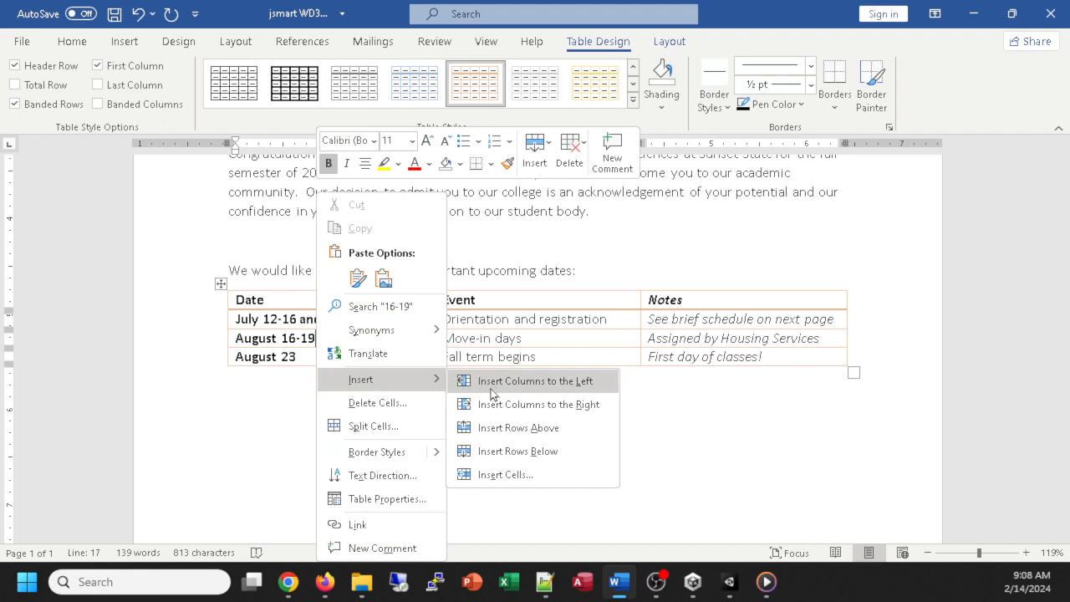
left_click(483, 454)
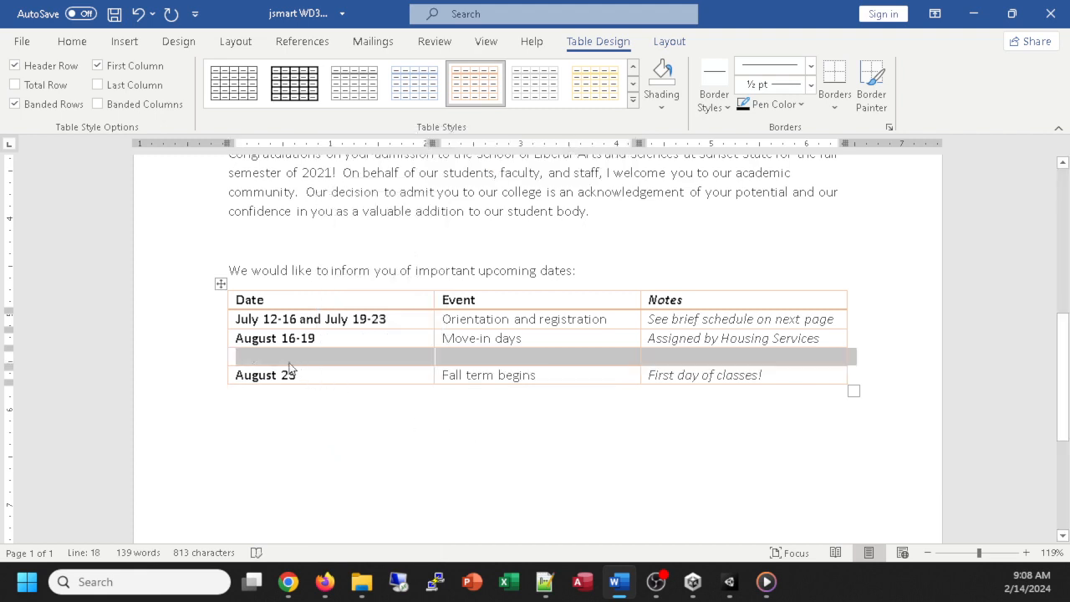
- Enter "August 16-20" as the date in the newly inserted table row
left_click(289, 359)
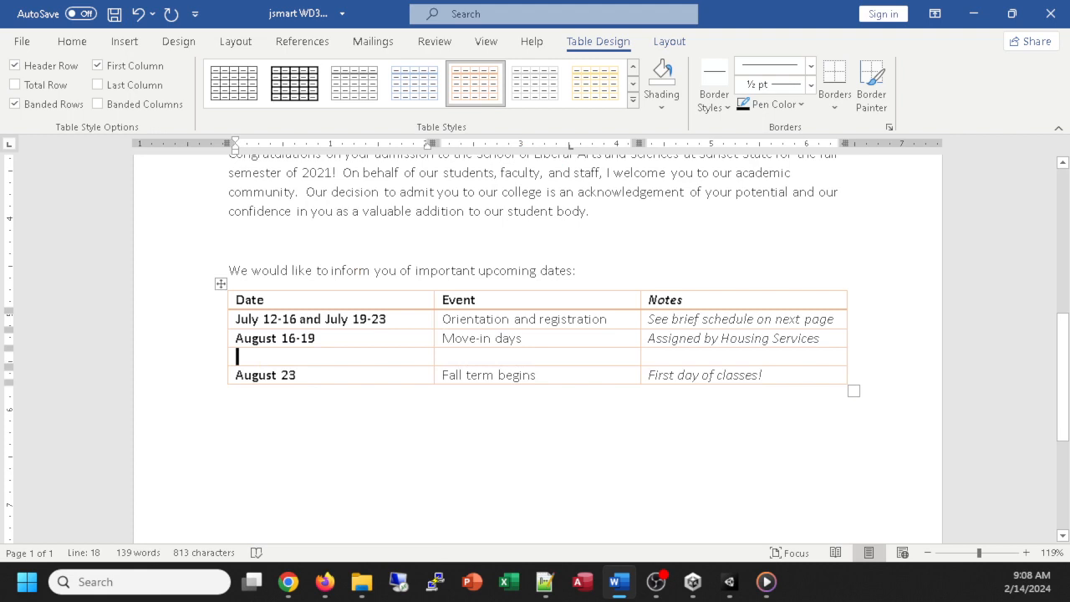
type("Augus")
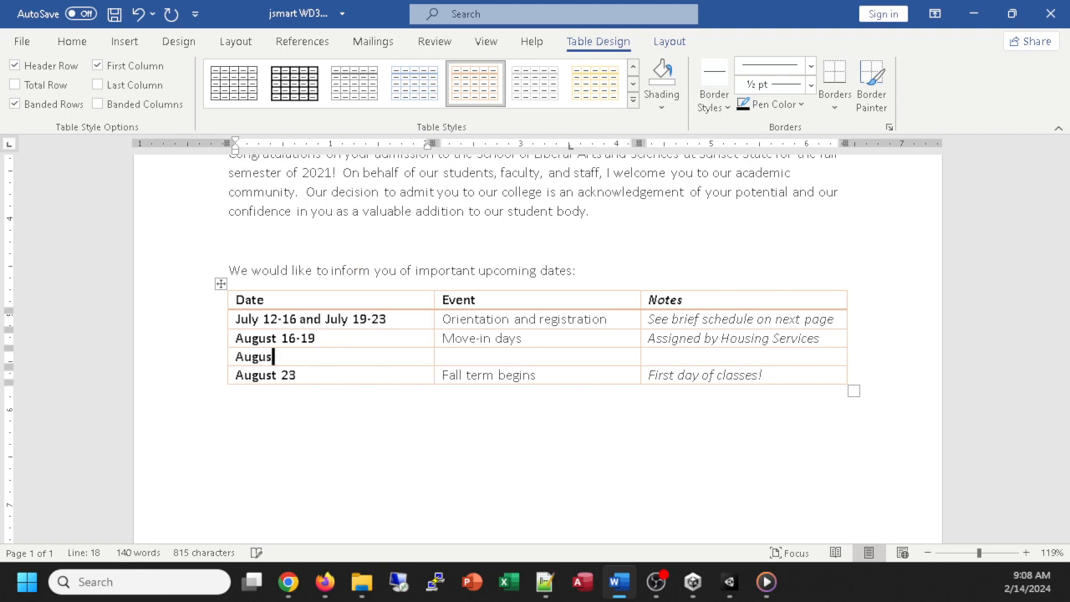
type("t 15-")
type("20")
key("BackSpace")
key("BackSpace")
key("BackSpace")
key("BackSpace")
type("6-20")
key("Tab")
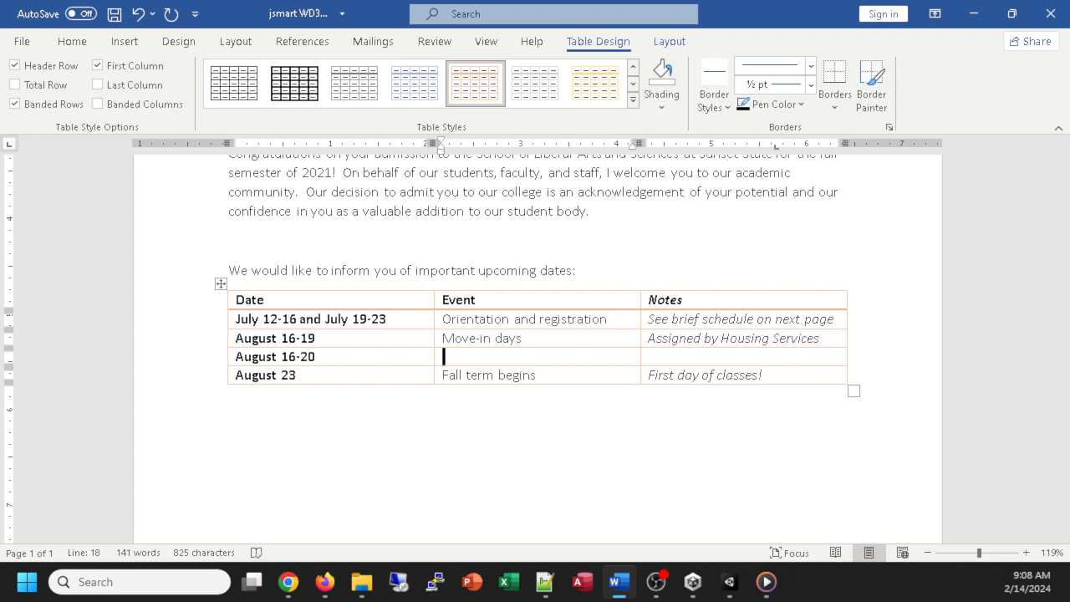
- Fill in the August 16-20 row with the event "Welcome Week" and the note "Get schedule during orientation"
type("Welcome W")
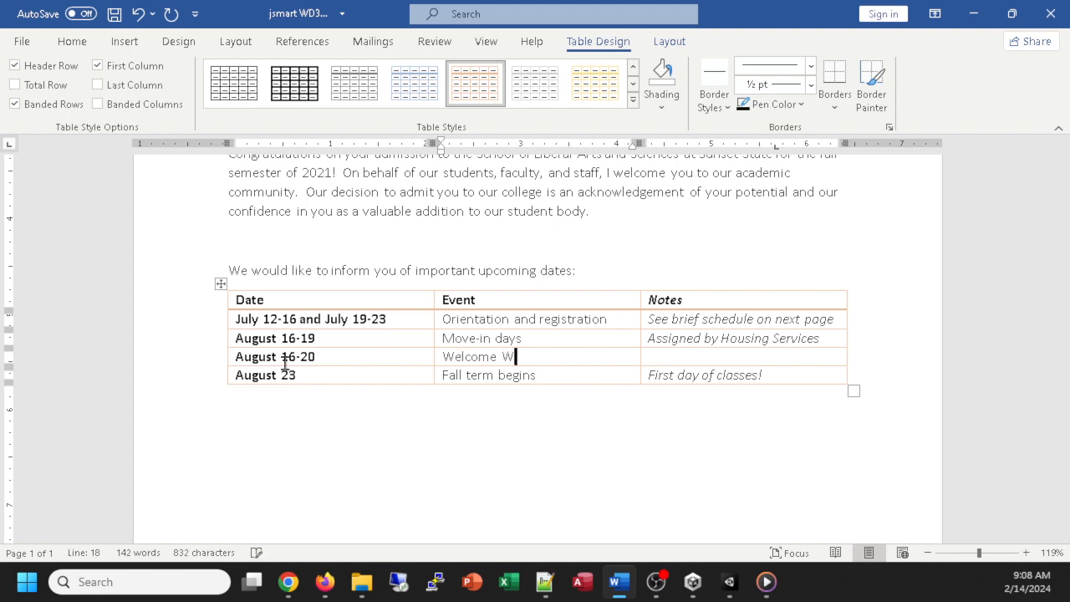
type("eek")
key("Tab")
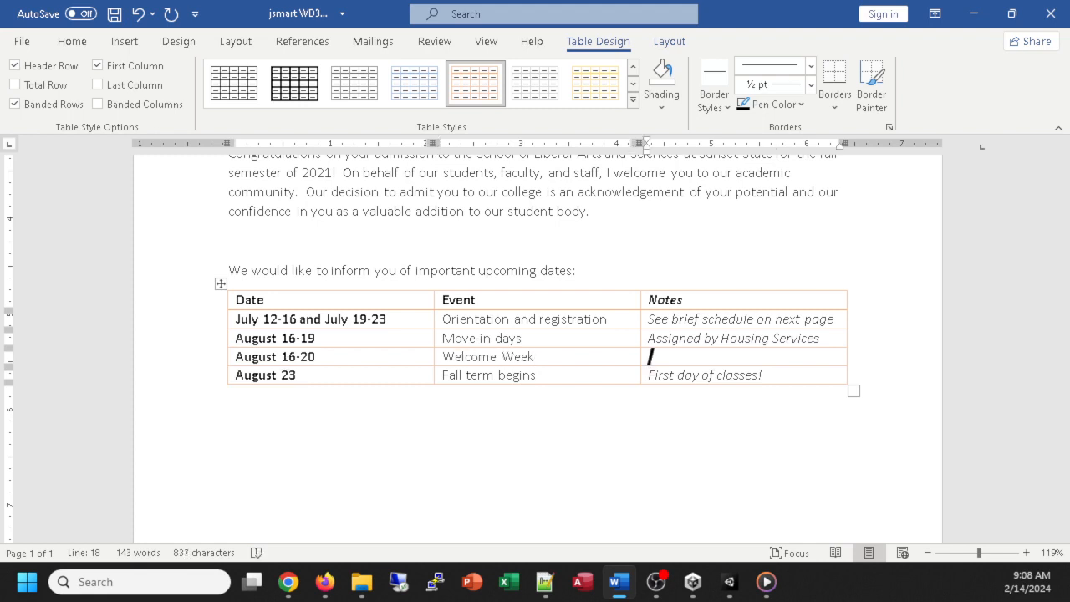
type("Get schedule du")
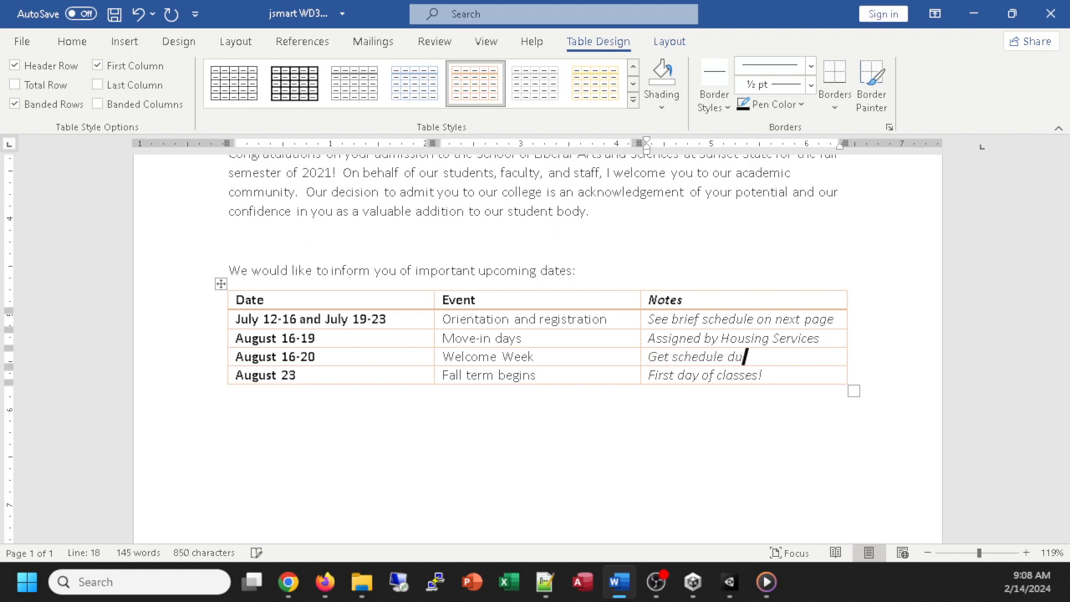
type("ring orientation")
- Switch to the Chrome window and review the letter's body text and the completed dates table
key("alt+Tab")
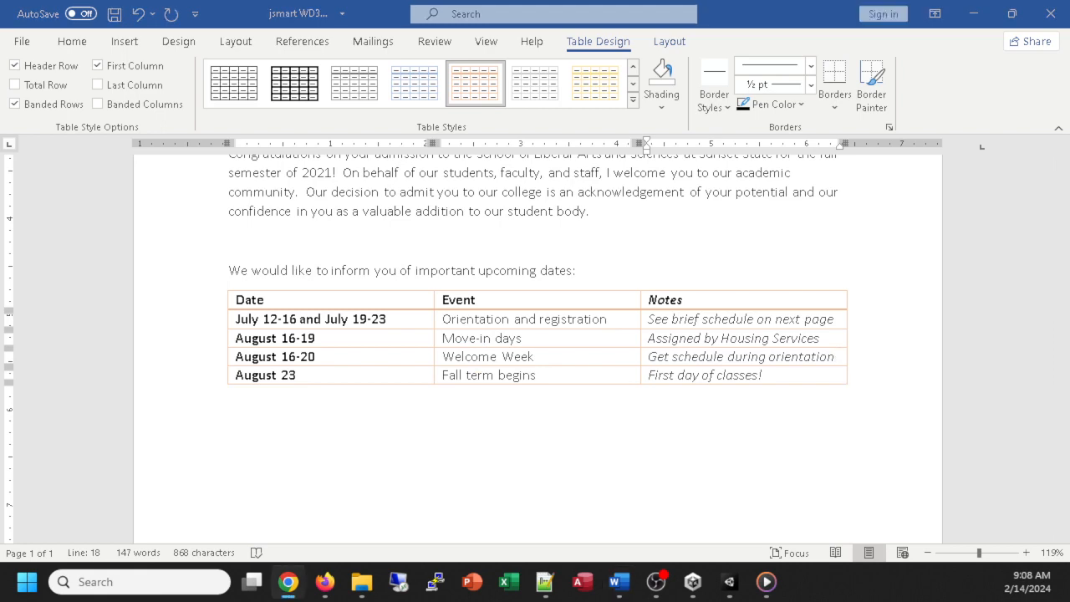
scroll(358, 293, "down", 3)
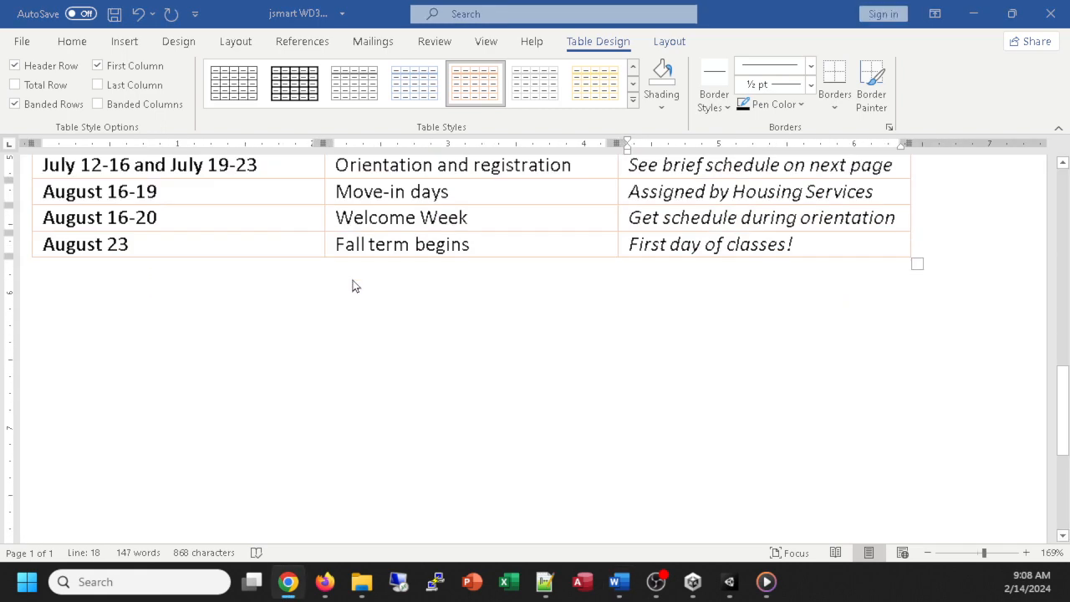
scroll(358, 289, "up", 4)
scroll(375, 290, "down", 2)
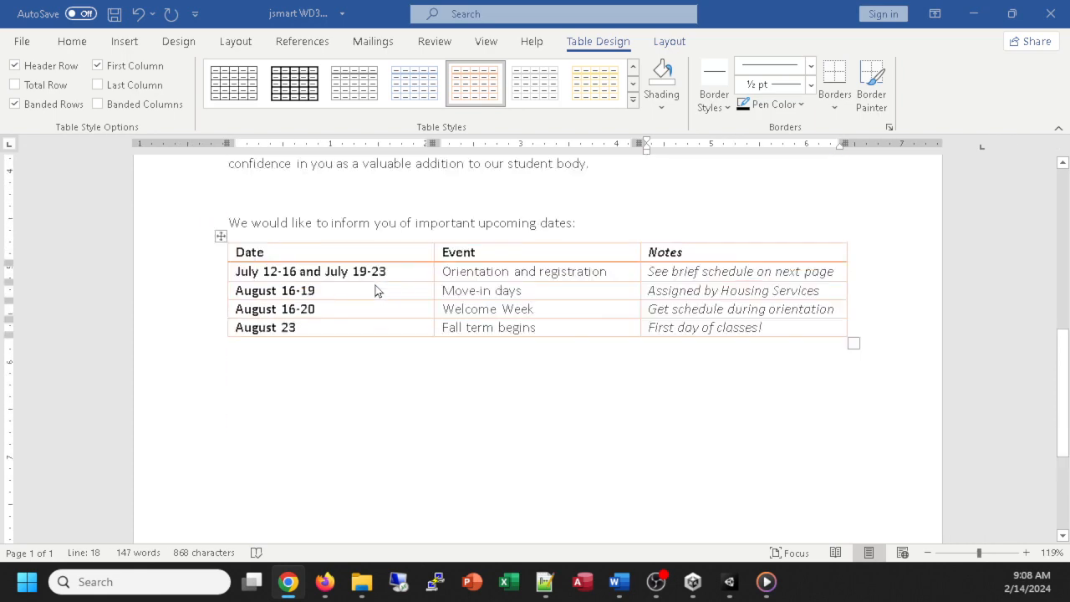
scroll(375, 289, "up", 3)
scroll(375, 289, "down", 3, "ctrl")
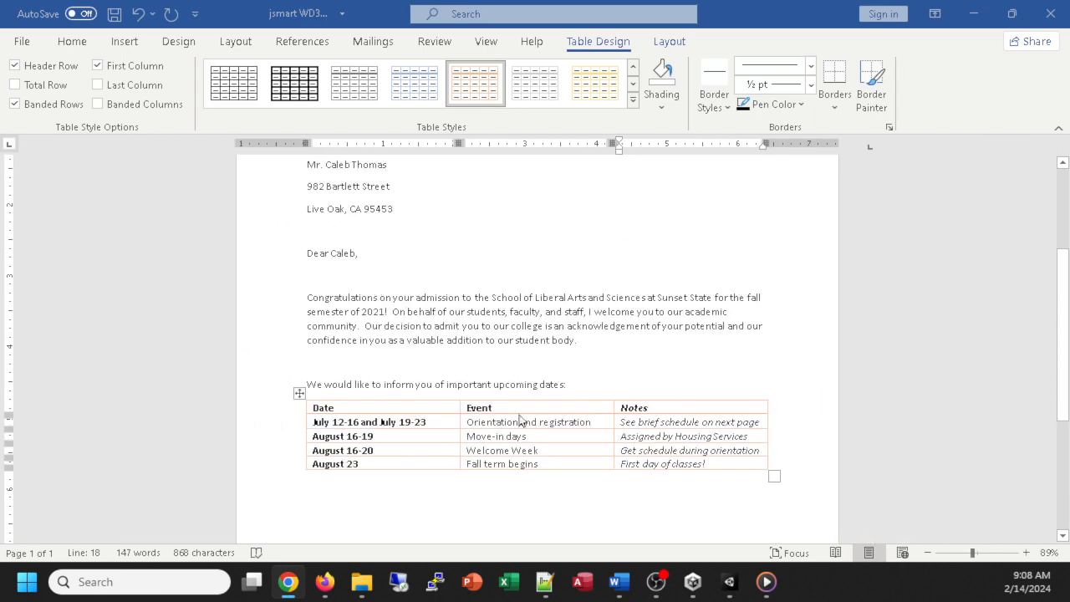
scroll(440, 398, "down", 2)
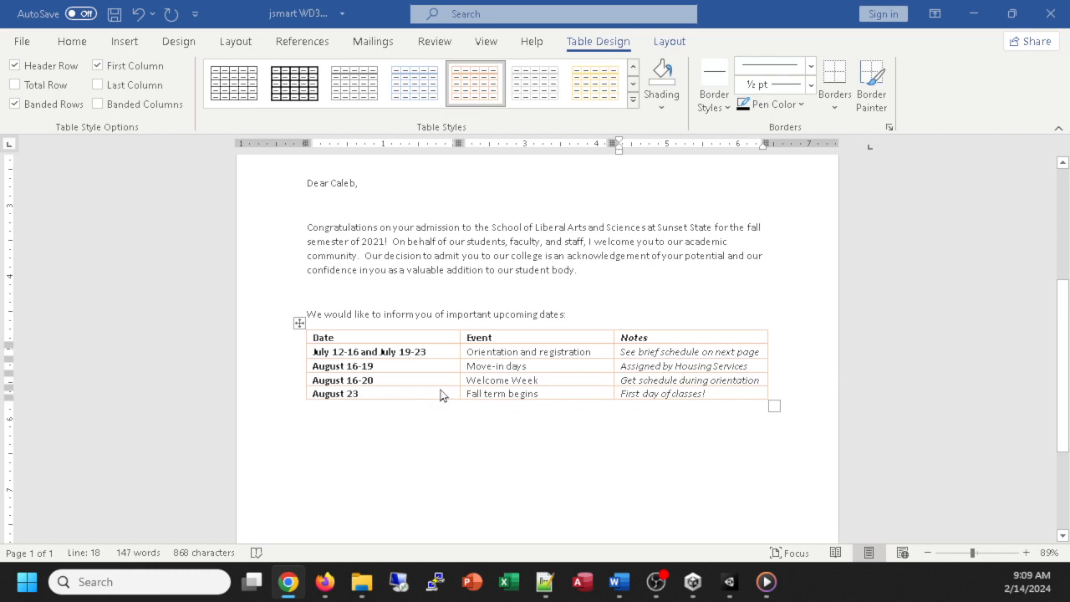
scroll(443, 394, "up", 1)
scroll(442, 396, "up", 1)
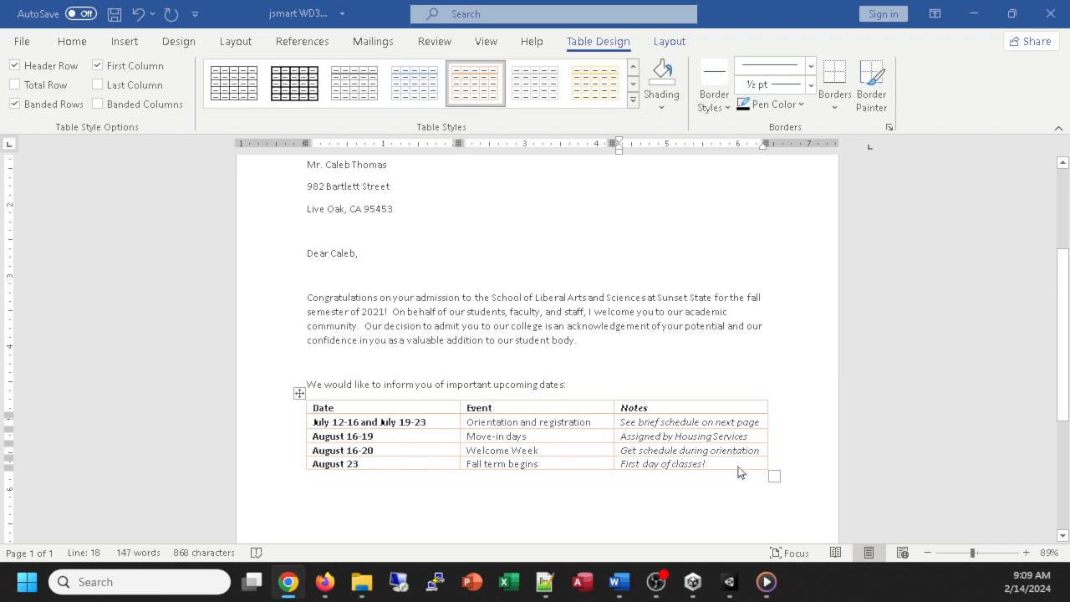
- Return to Word and place the insertion point on the empty line directly below the dates table
left_click(782, 473)
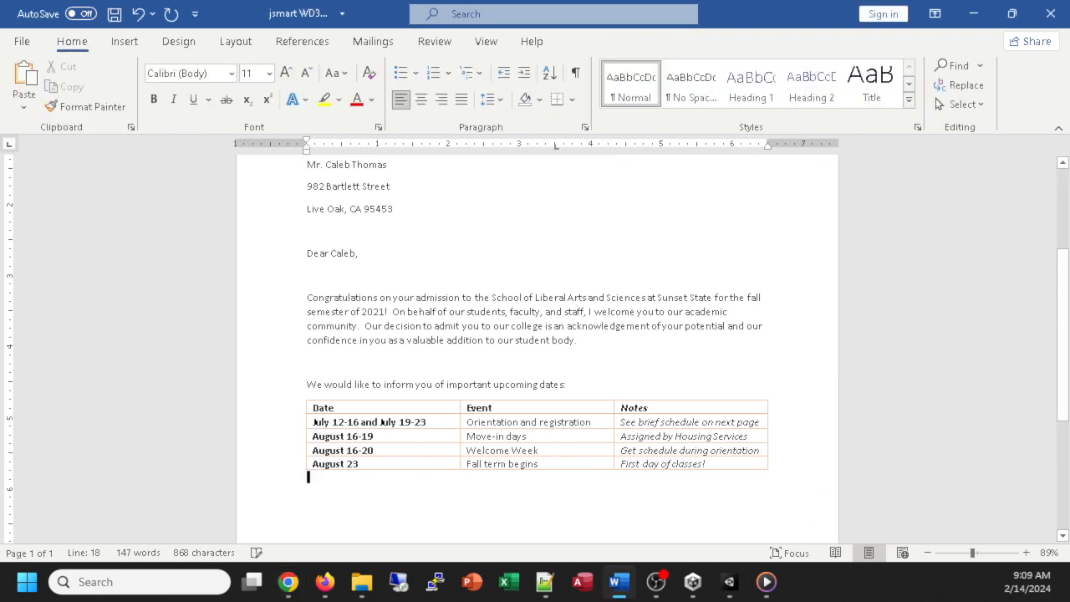
left_click(309, 478)
scroll(497, 389, "down", 3)
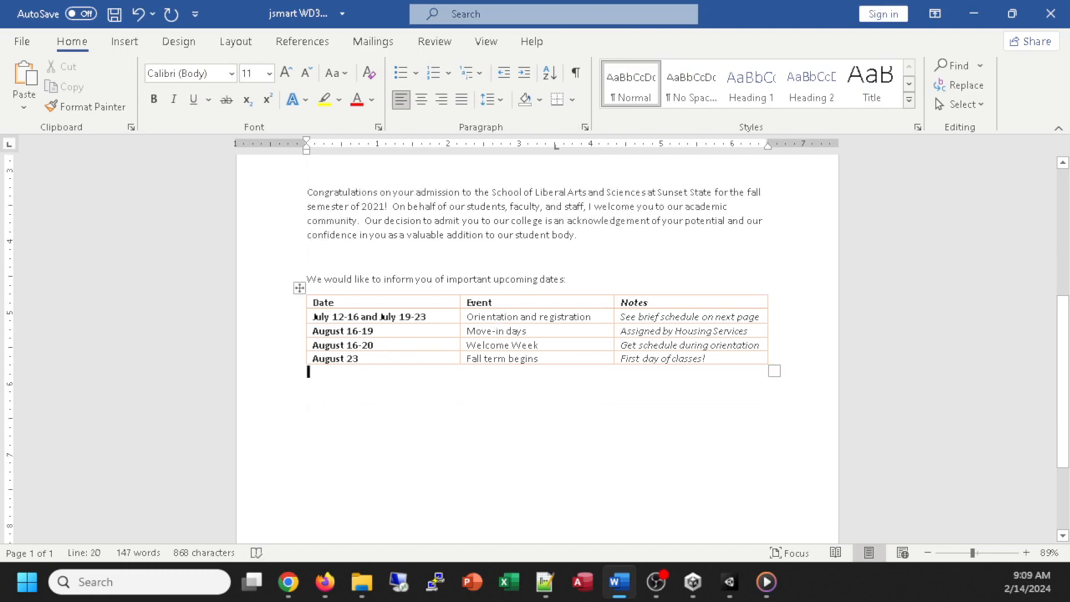
- After a blank line below the dates table, add "Before orientation, you must do the following through our campus website:", start a new line and save
scroll(499, 395, "up", 4)
scroll(500, 394, "down", 3)
scroll(500, 394, "up", 7, "ctrl")
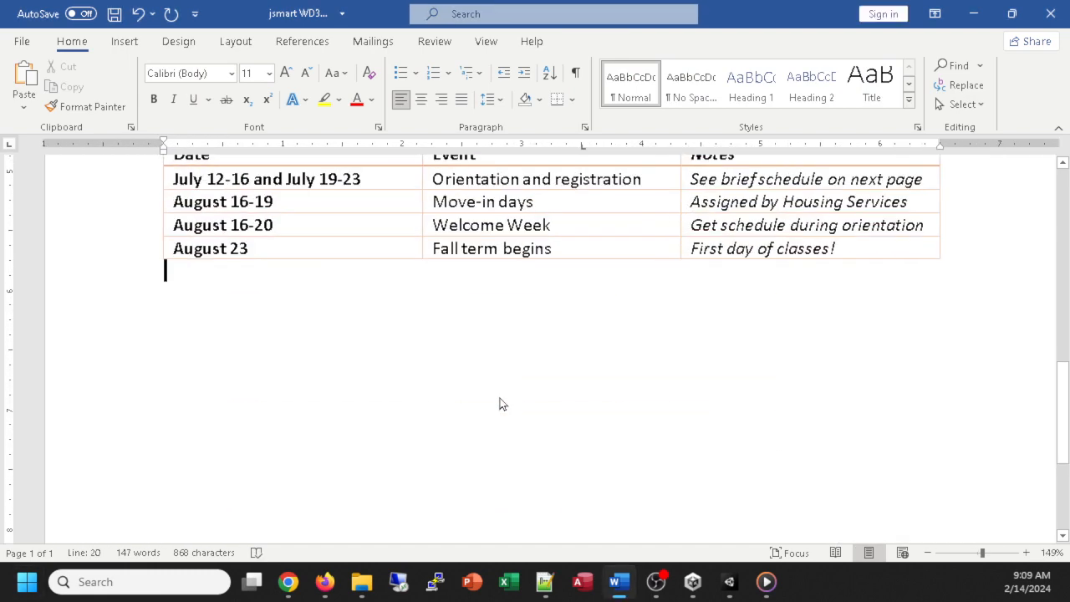
scroll(499, 394, "up", 2, "ctrl")
scroll(500, 395, "down", 2, "ctrl")
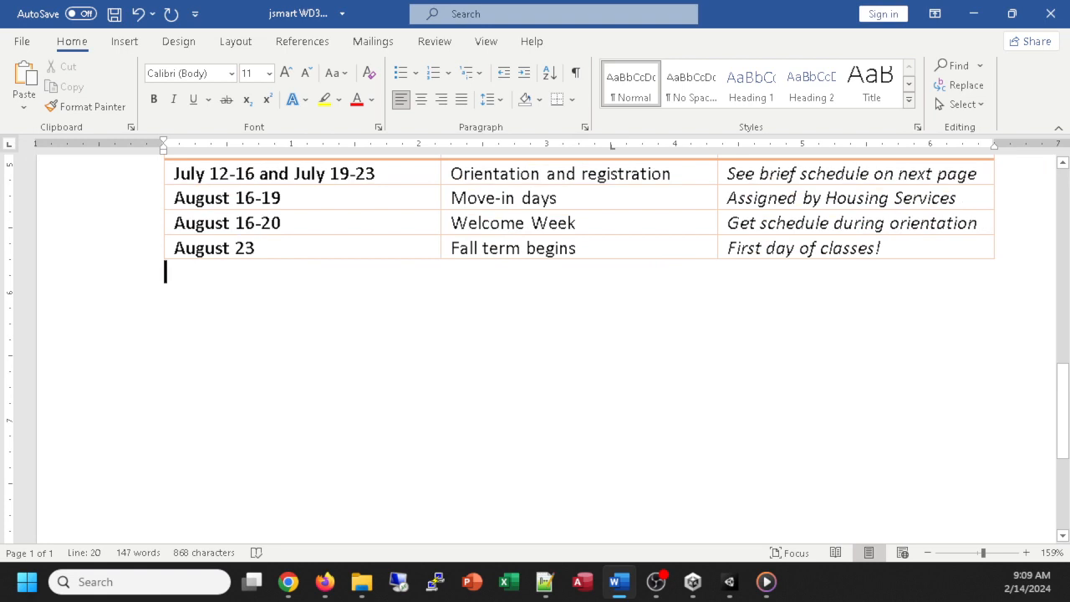
key("Return")
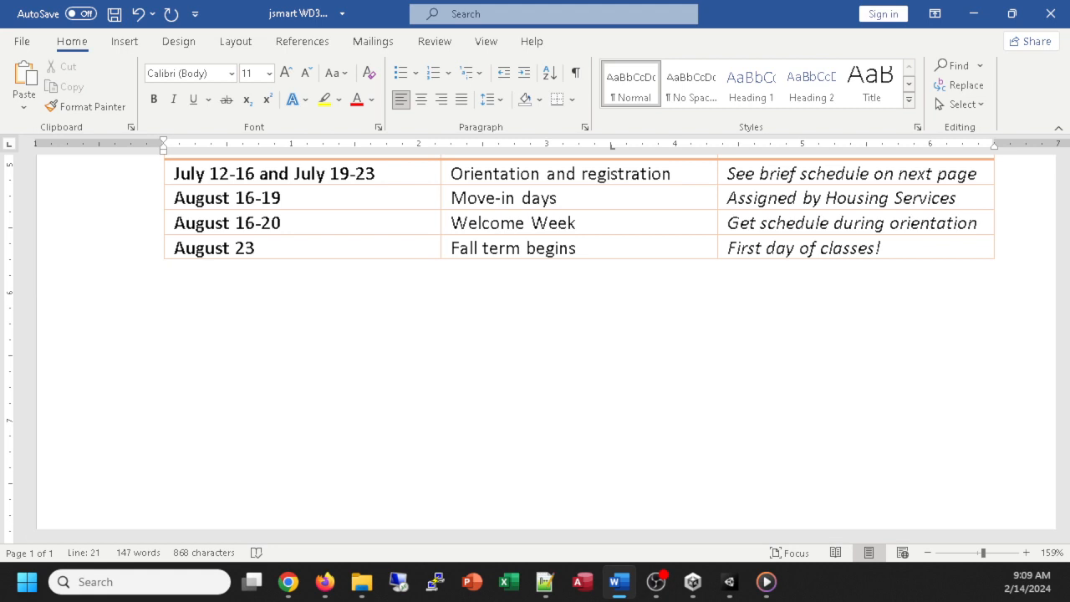
type("Before ore")
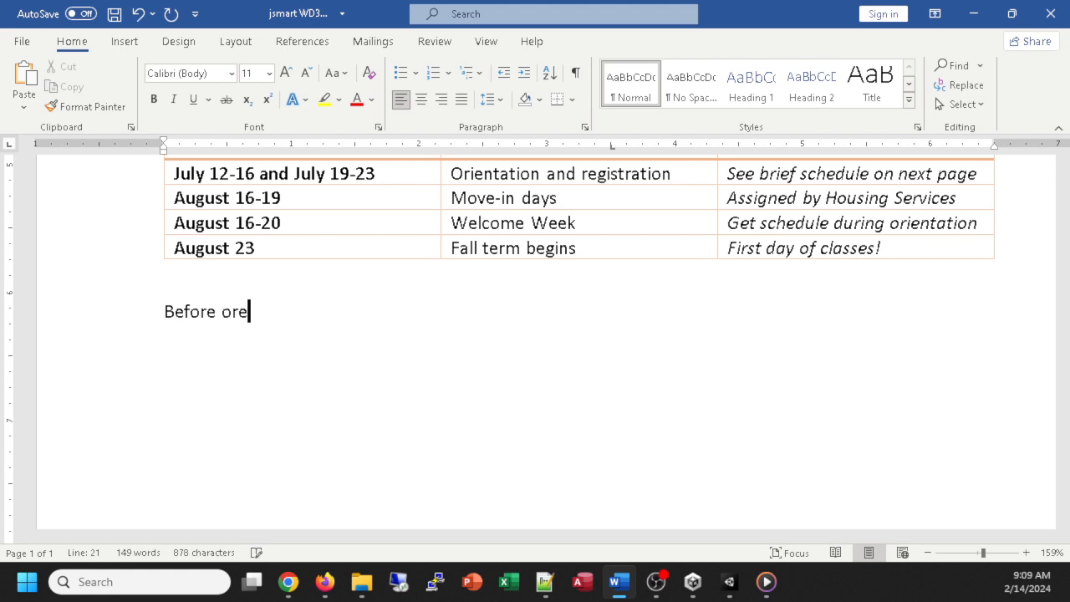
key("BackSpace")
type("ientation")
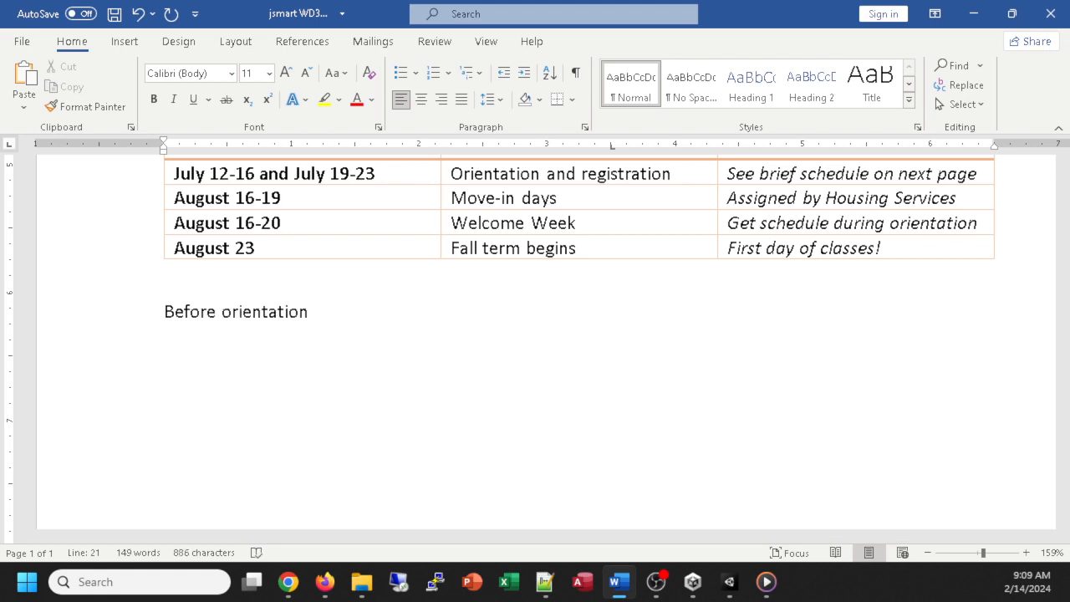
type(", you must do the following ")
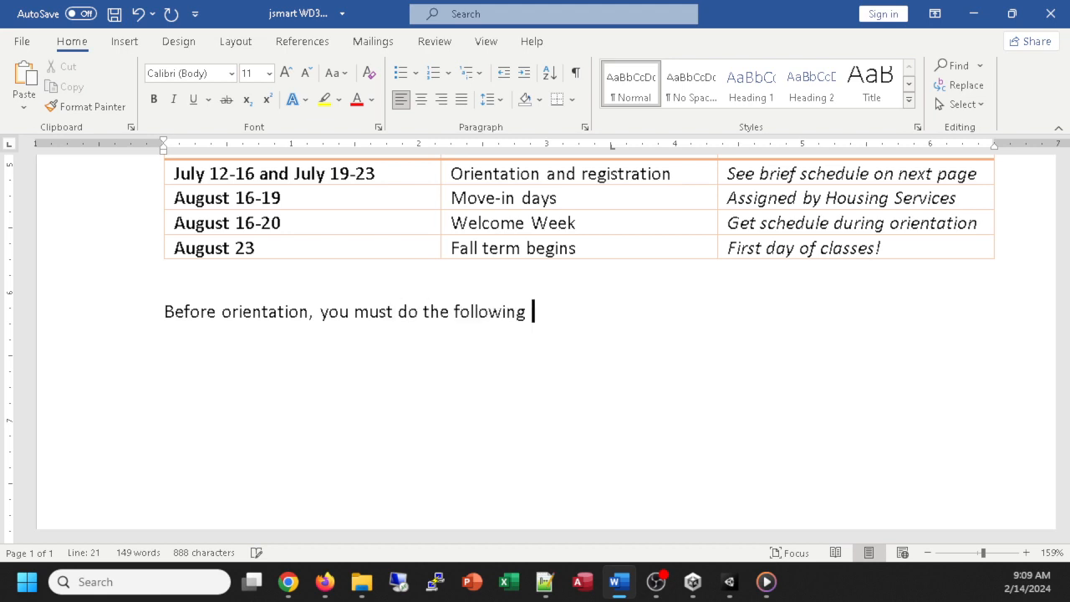
type("through ou")
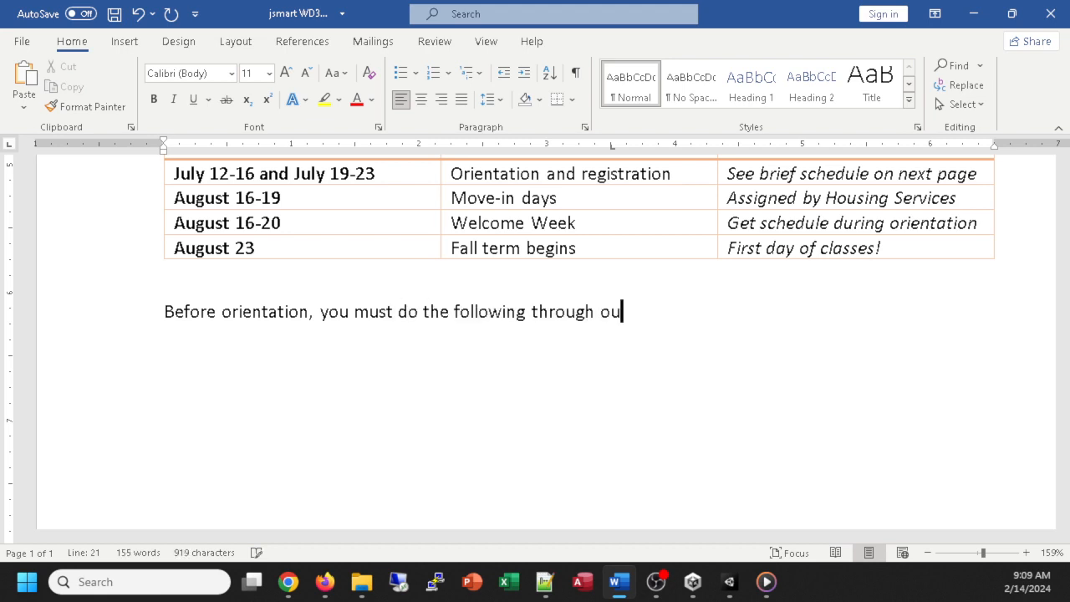
type("r campus ")
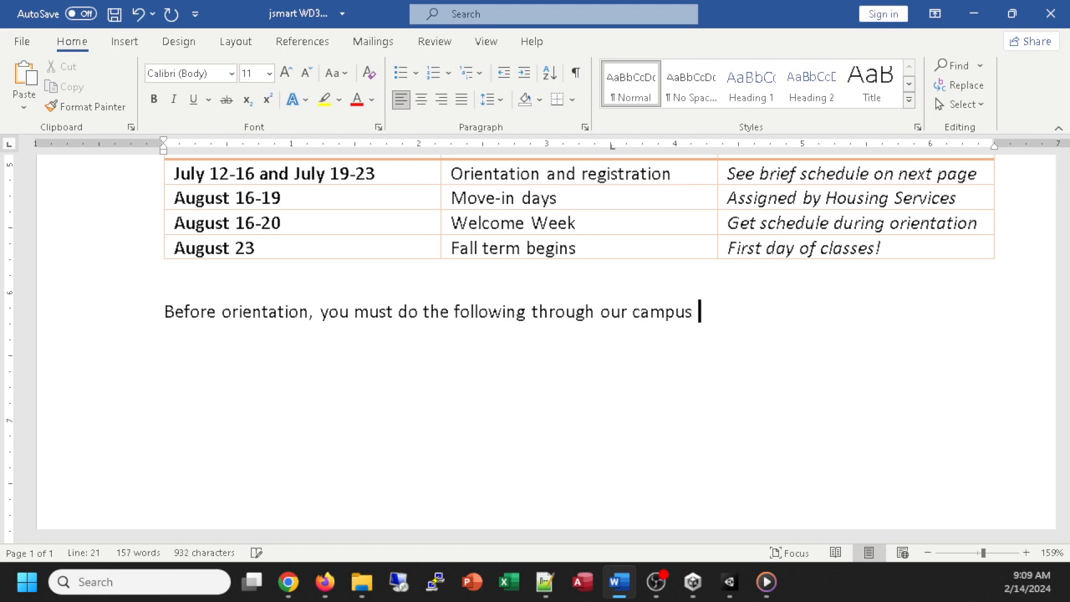
type("website:")
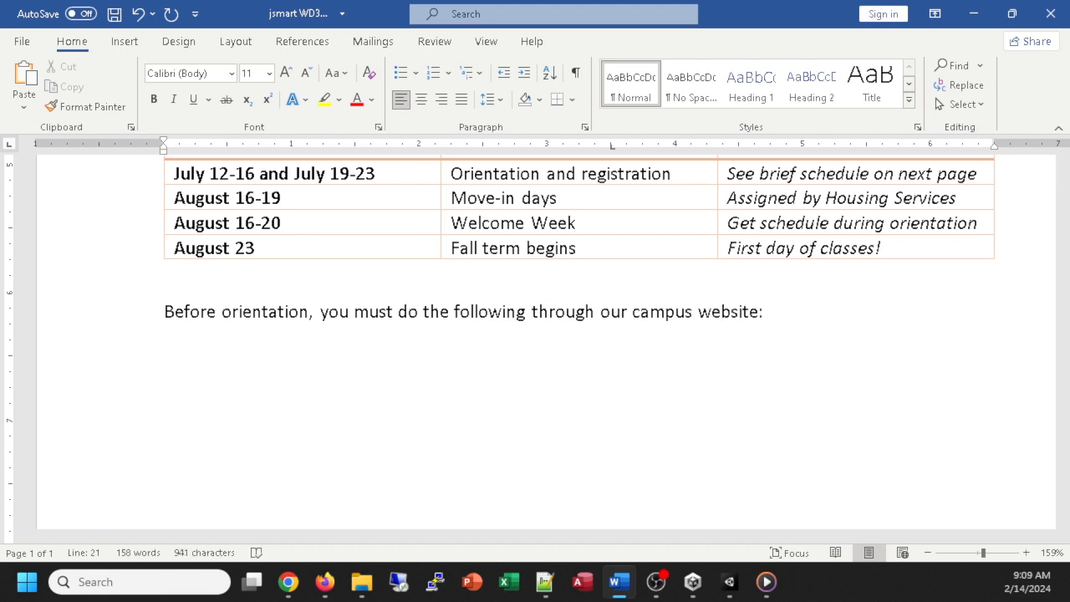
key("Return")
key("ctrl+s")
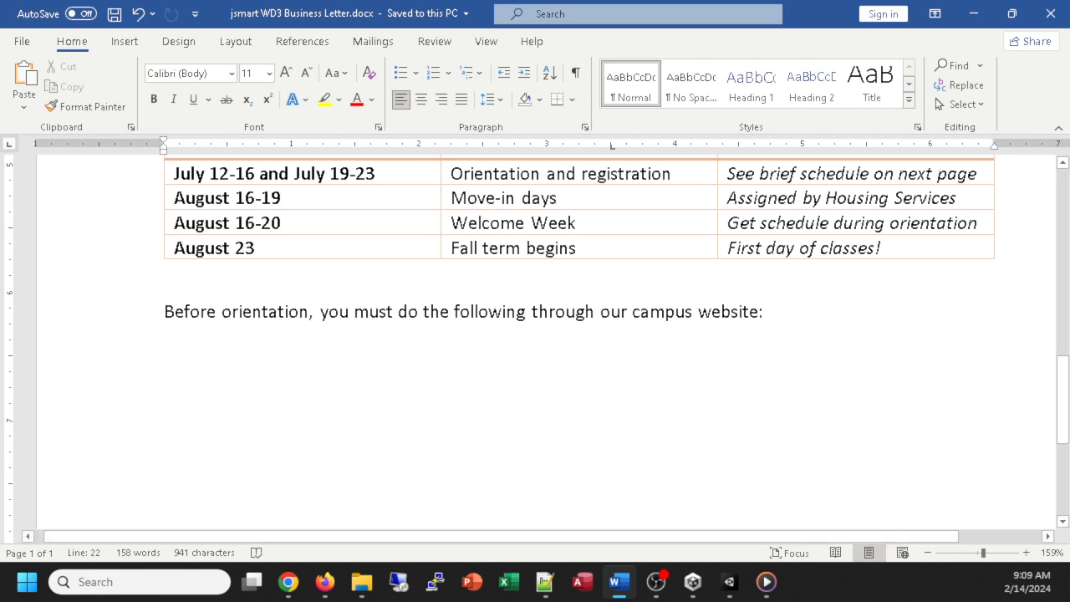
- Review the letter's letterhead, recipient address, body text and dates table, and switch away from the Word window
scroll(526, 360, "up", 1)
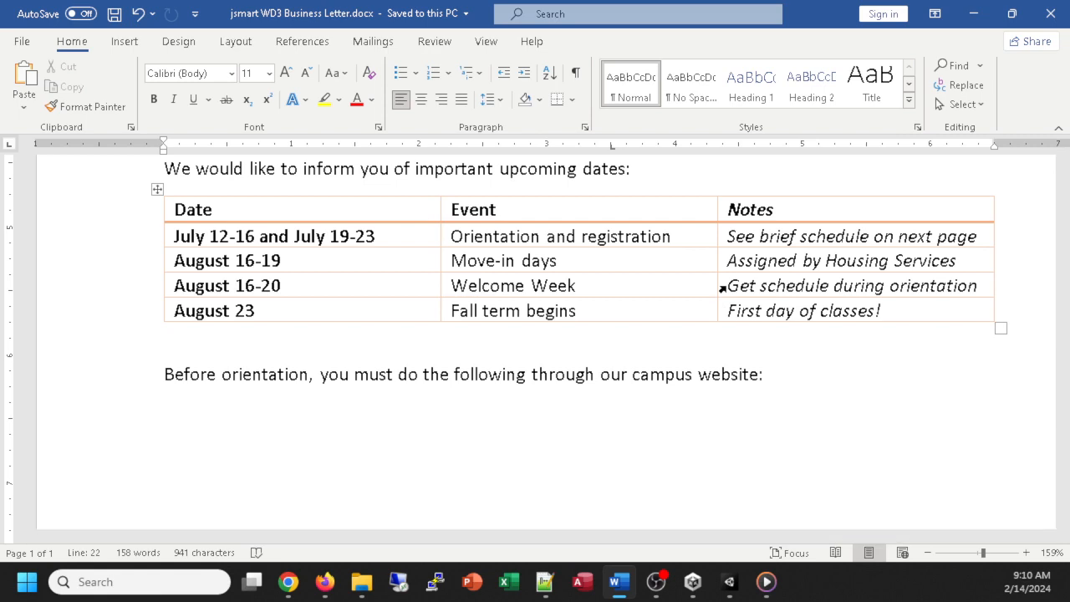
scroll(828, 395, "up", 1)
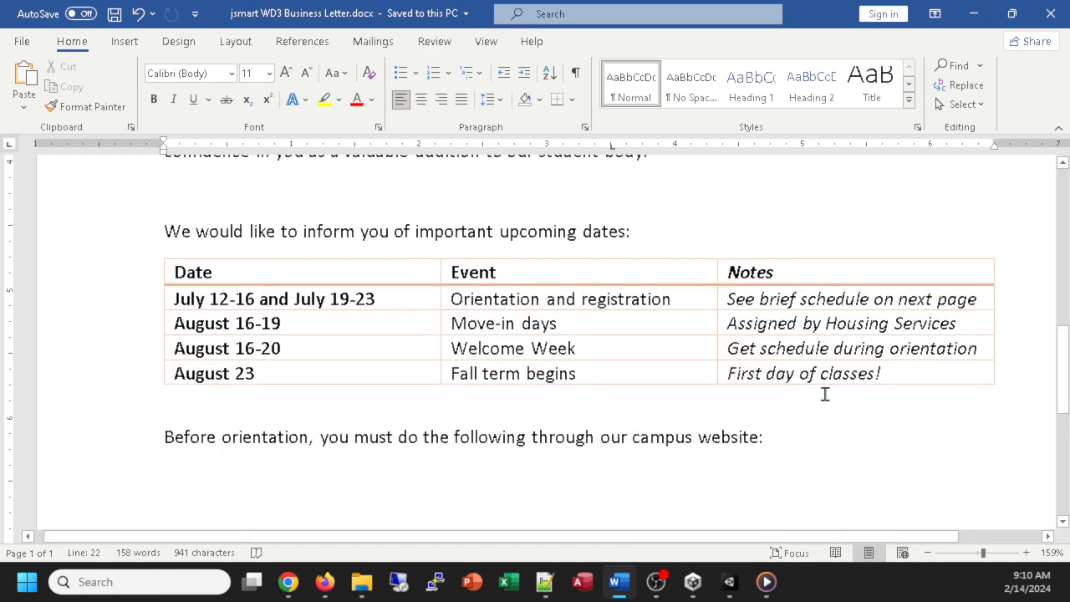
scroll(824, 395, "down", 6, "ctrl")
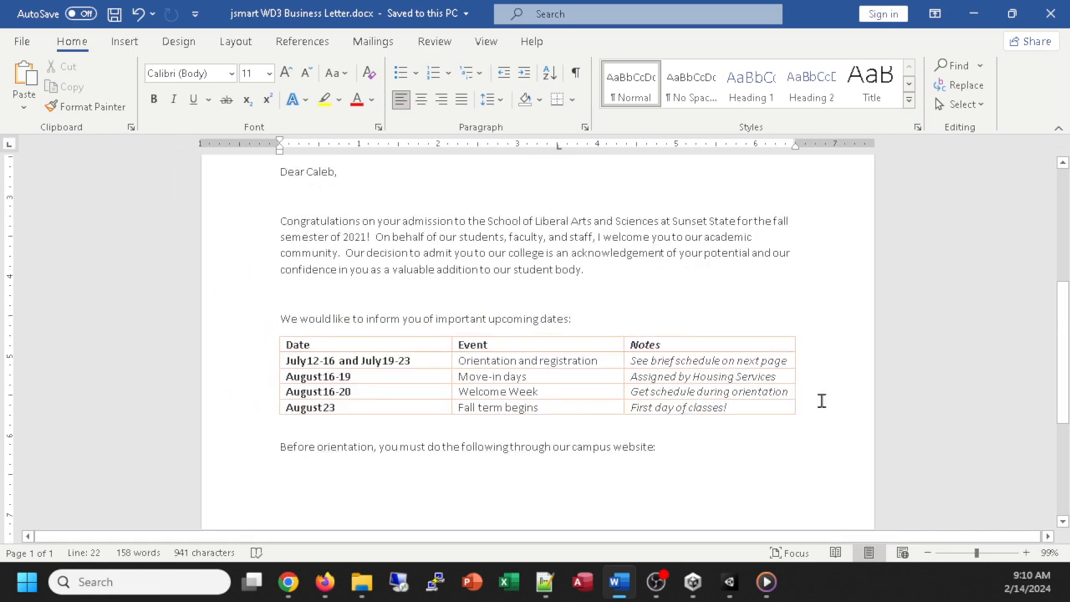
scroll(820, 399, "up", 2)
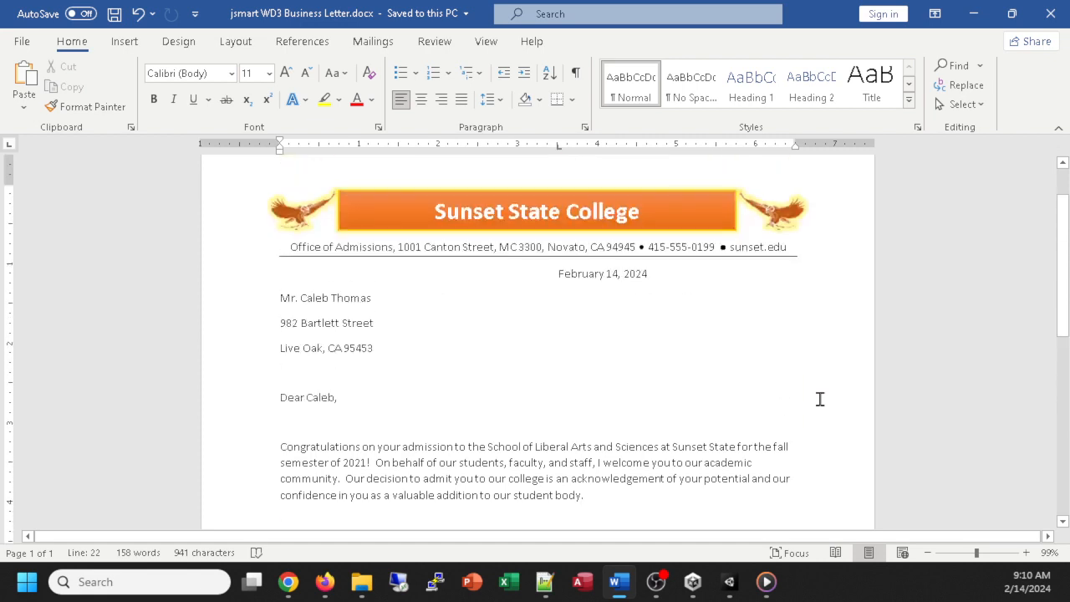
scroll(819, 399, "down", 1)
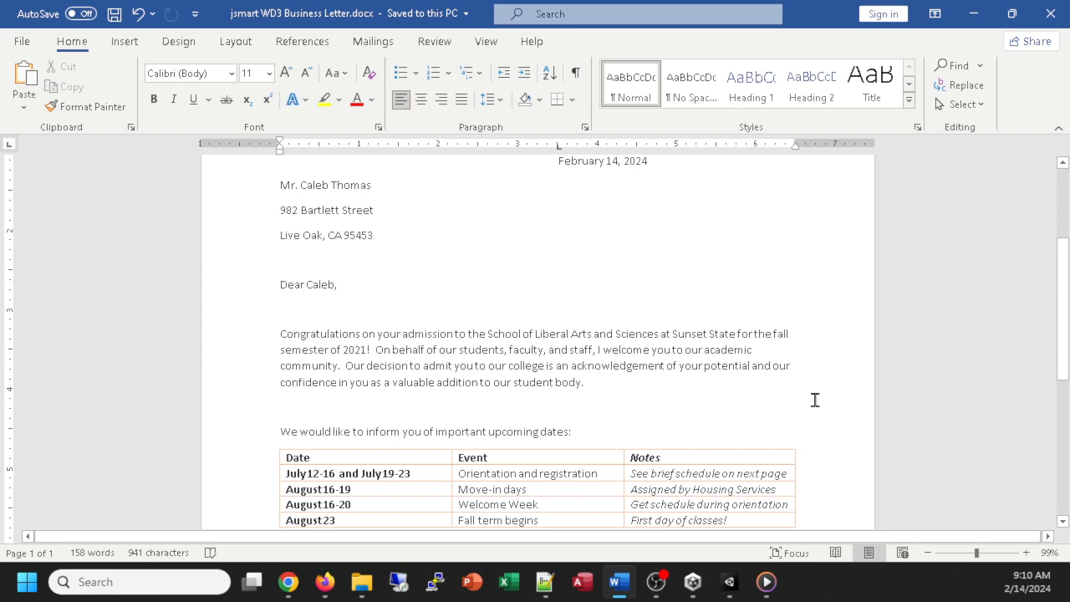
scroll(911, 422, "up", 3, "ctrl")
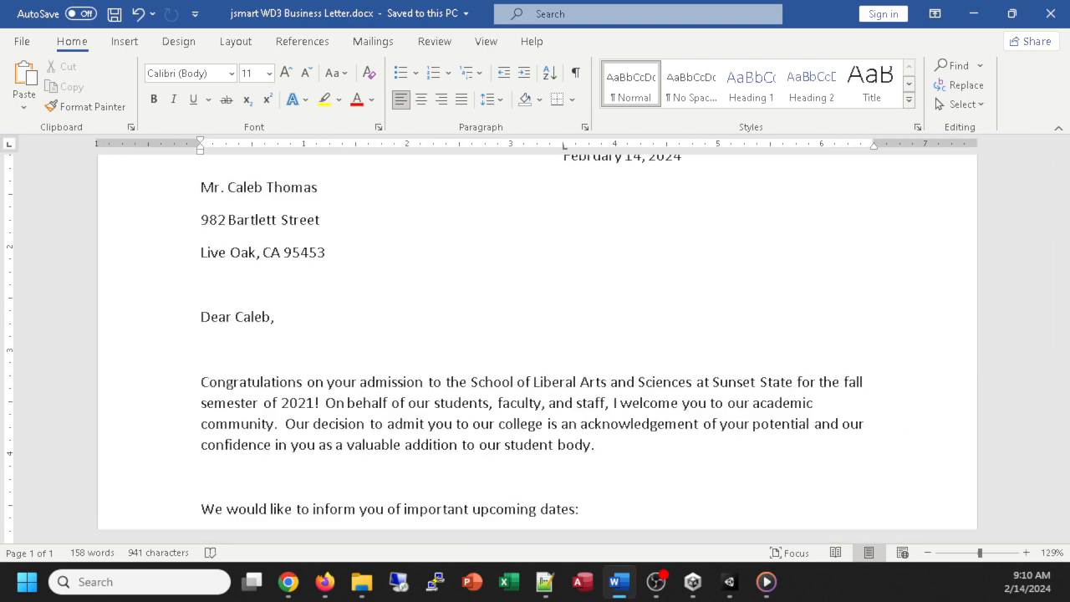
key("alt+Tab")
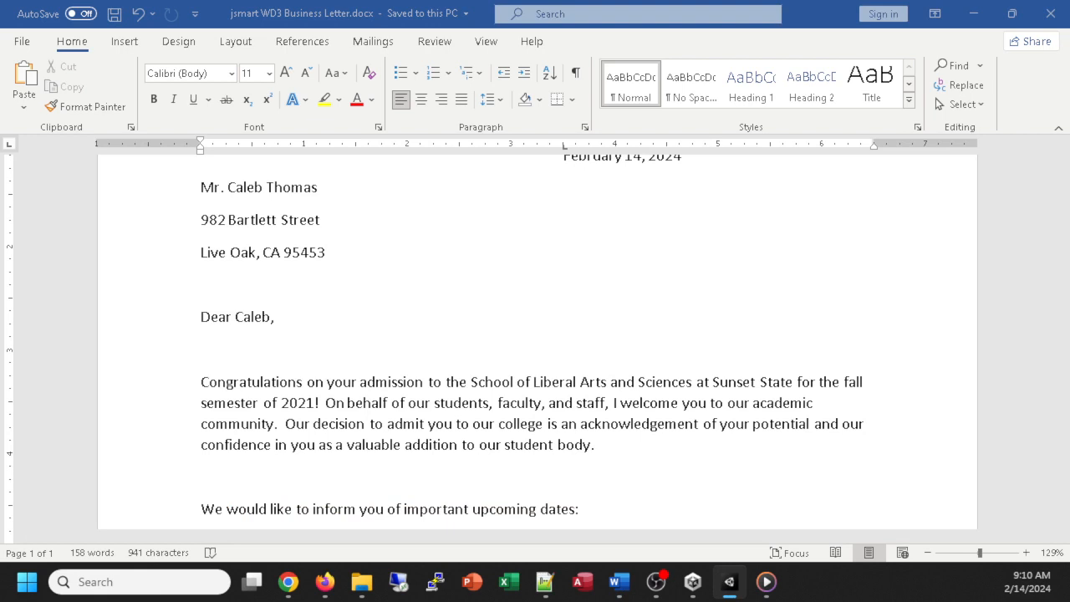